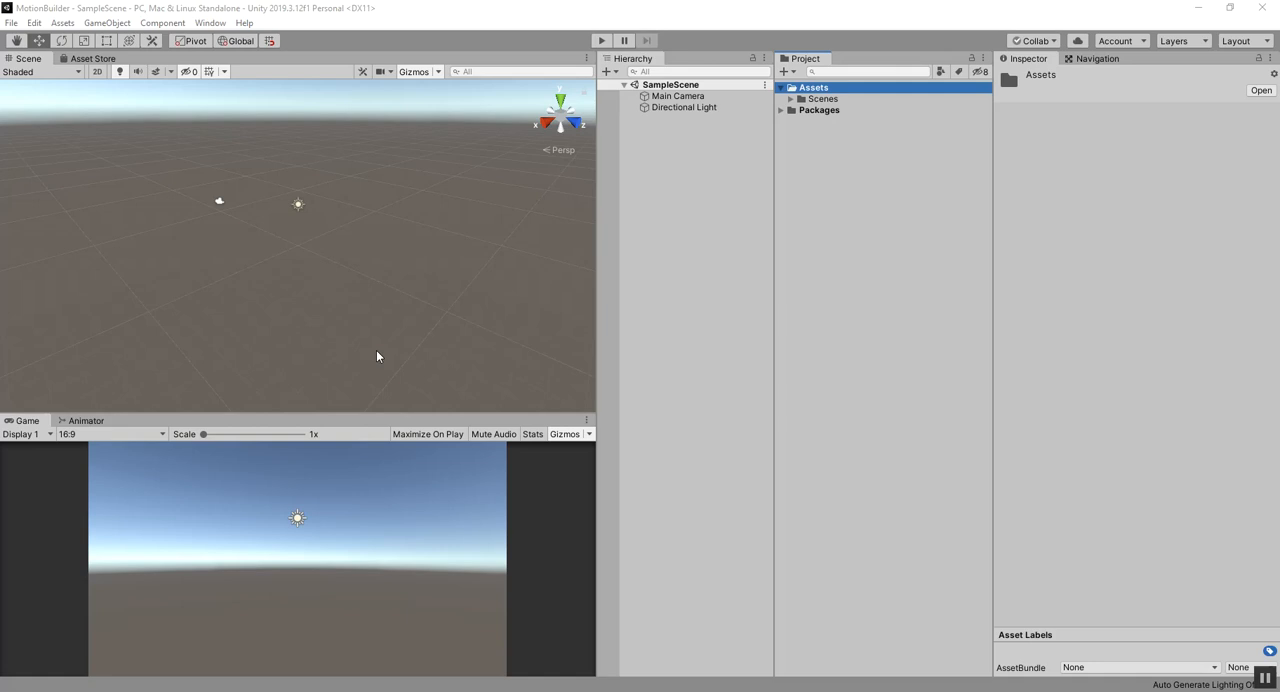
Step: Import the GameGirlIwAnim.fbx model into the project's Assets folder
left_click(808, 91)
right_click(808, 95)
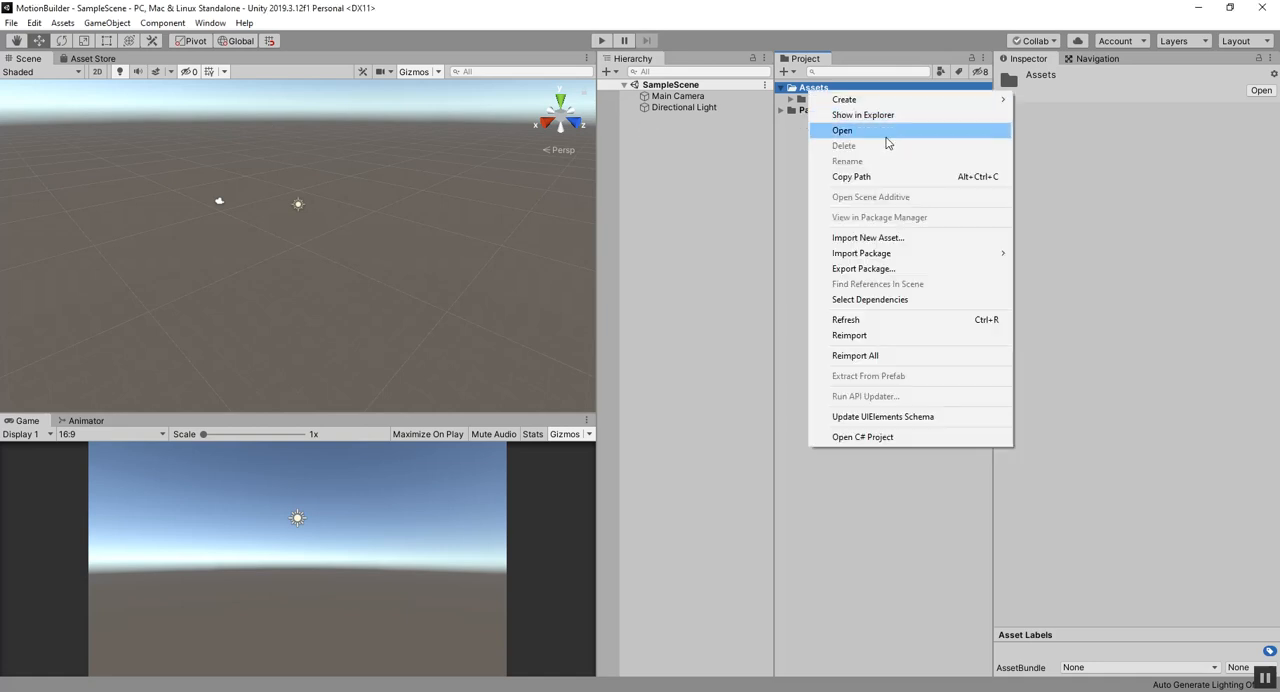
left_click(873, 237)
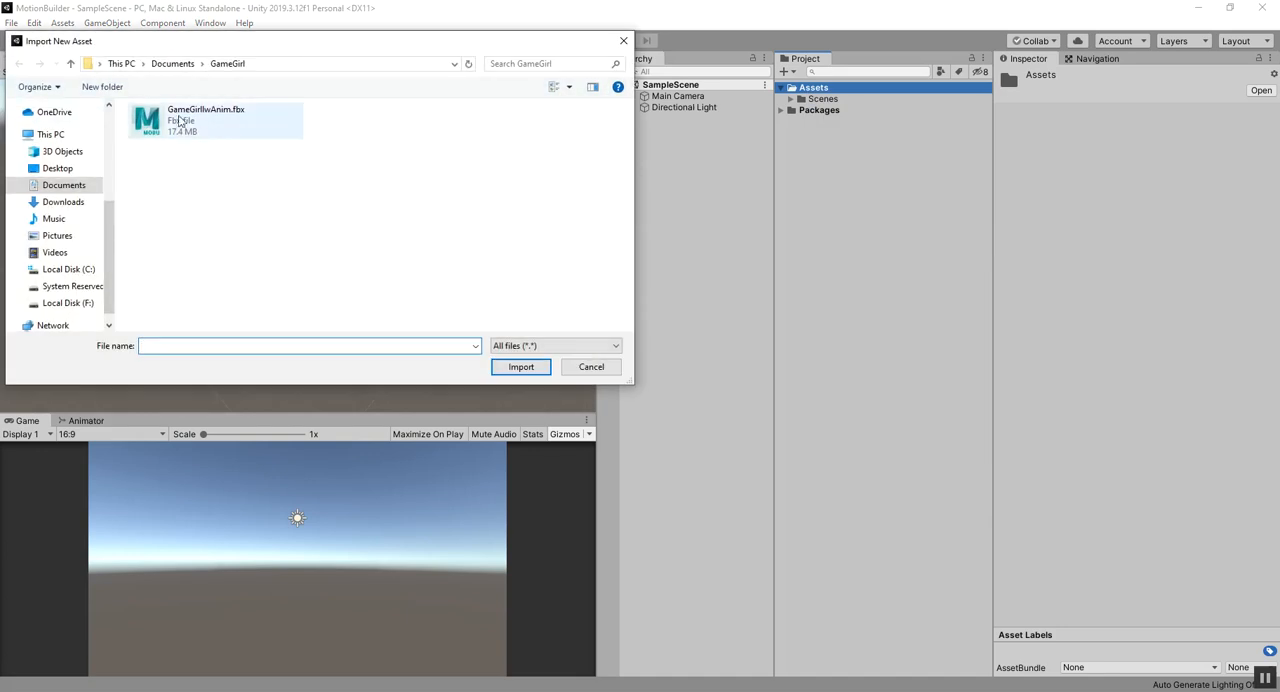
double_click(208, 125)
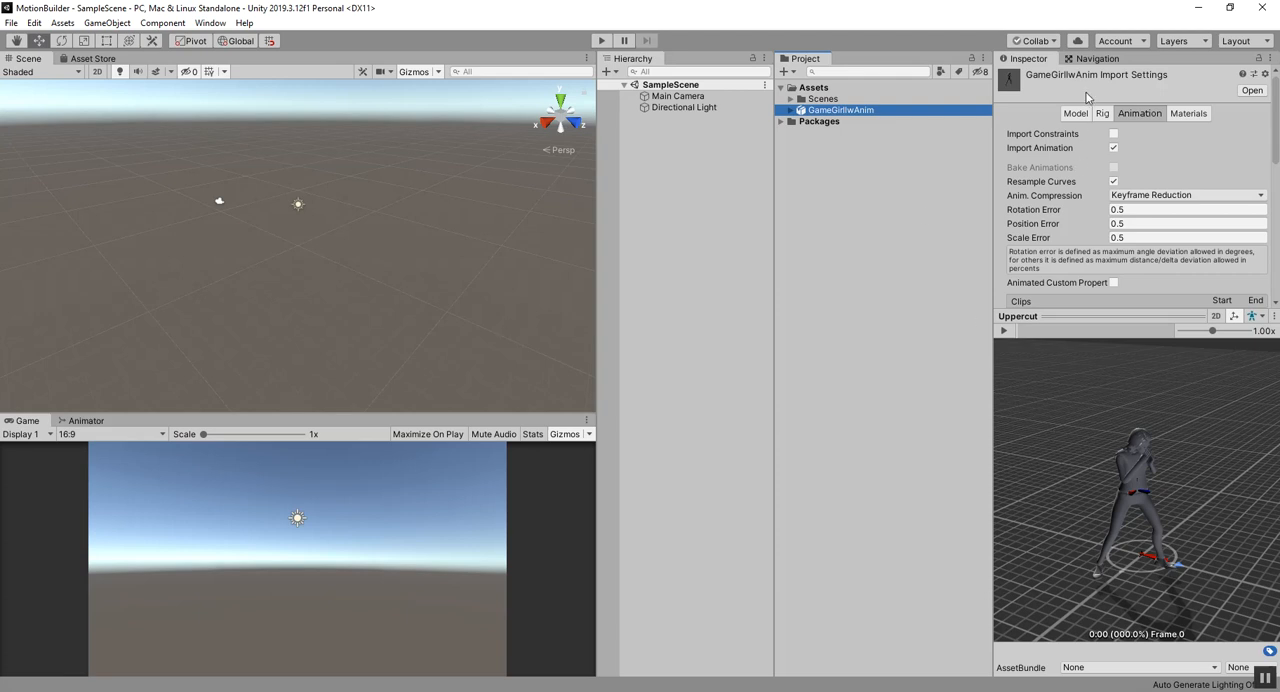
Step: Set the imported model's material location to Use External Materials (Legacy), apply it and fix the flagged normal map textures
left_click(1077, 113)
left_click(1102, 114)
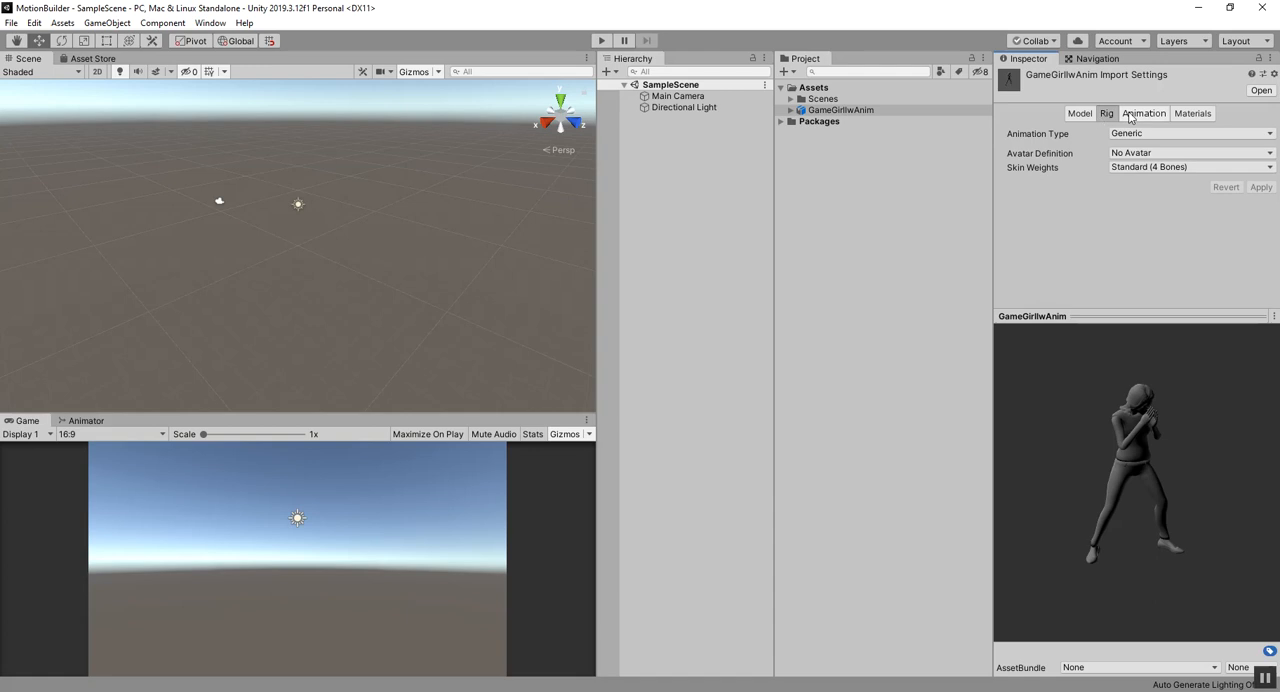
left_click(1139, 113)
left_click(1190, 114)
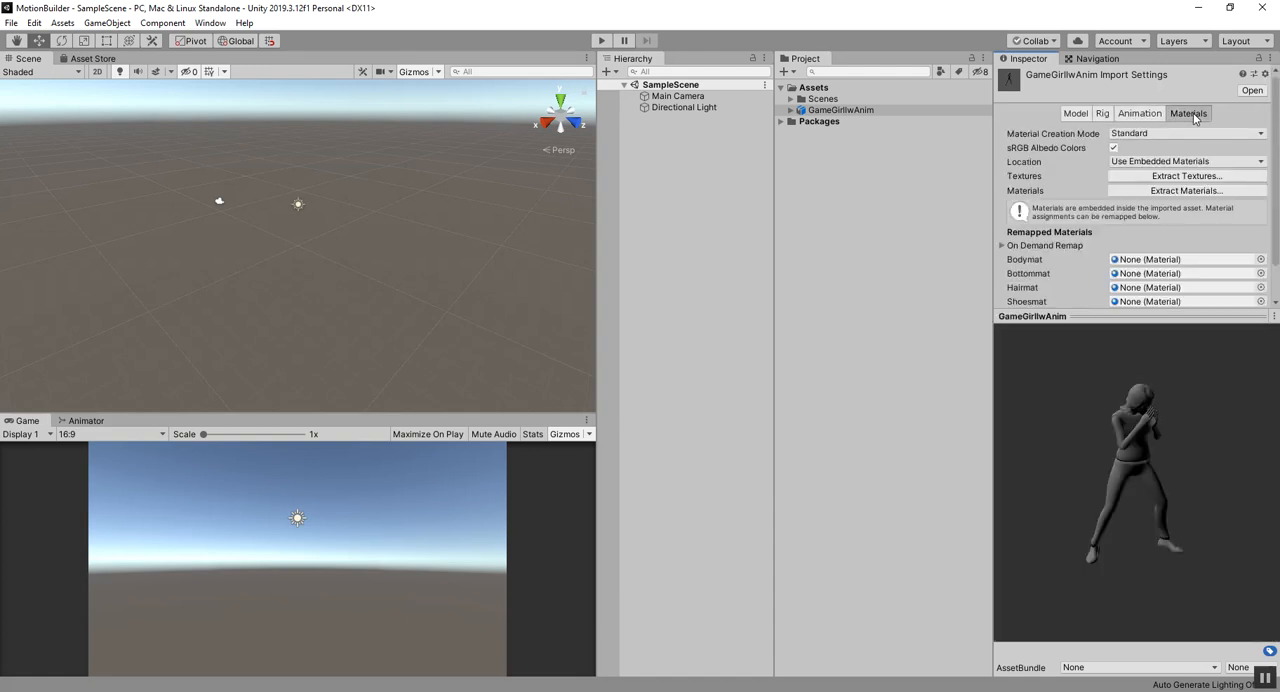
left_click(1141, 162)
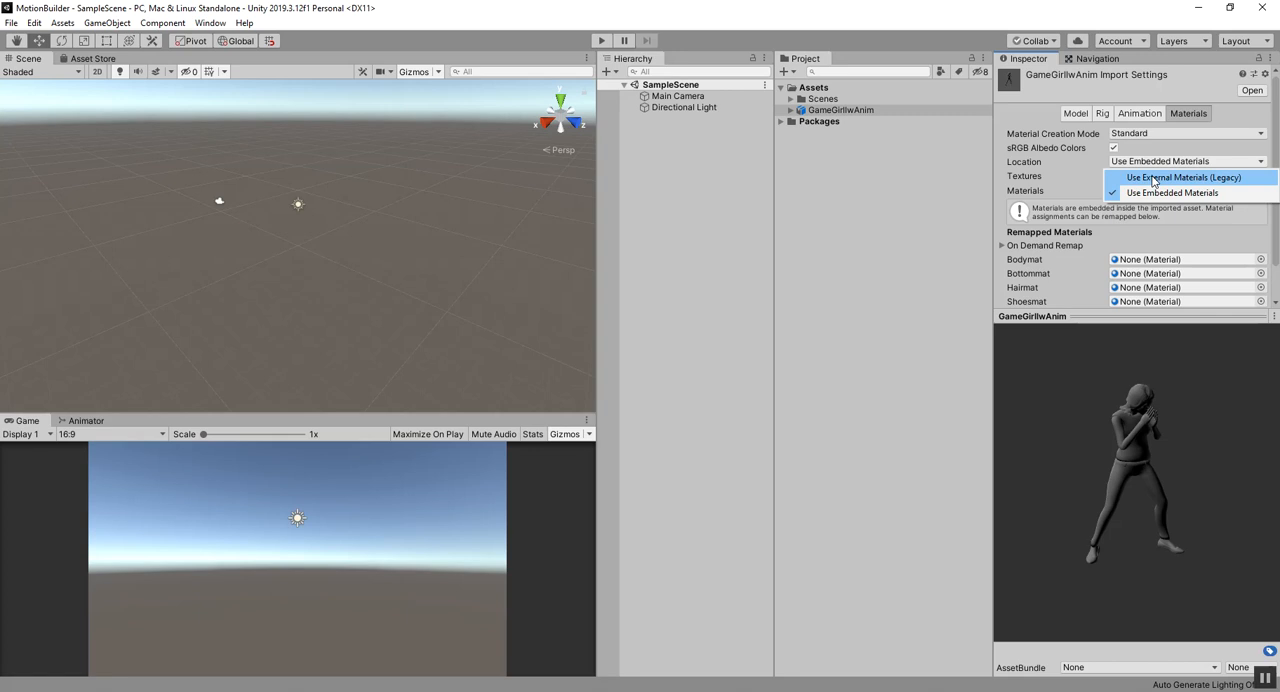
left_click(1154, 179)
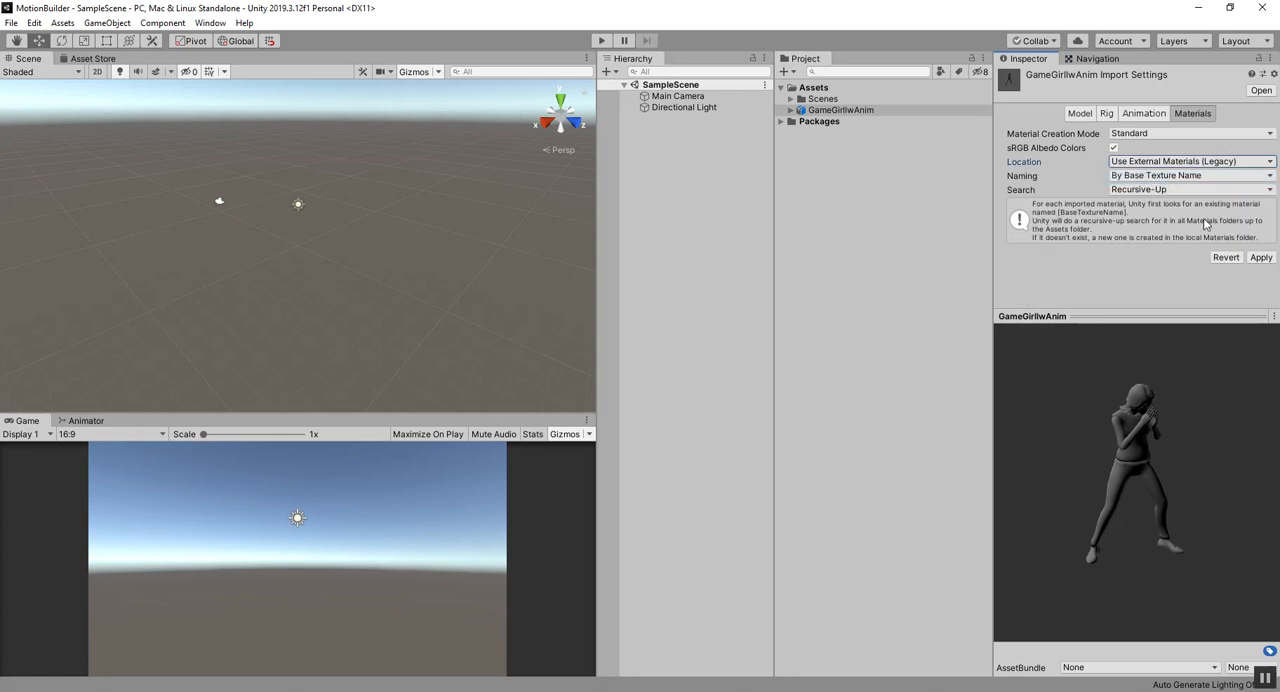
left_click(1261, 258)
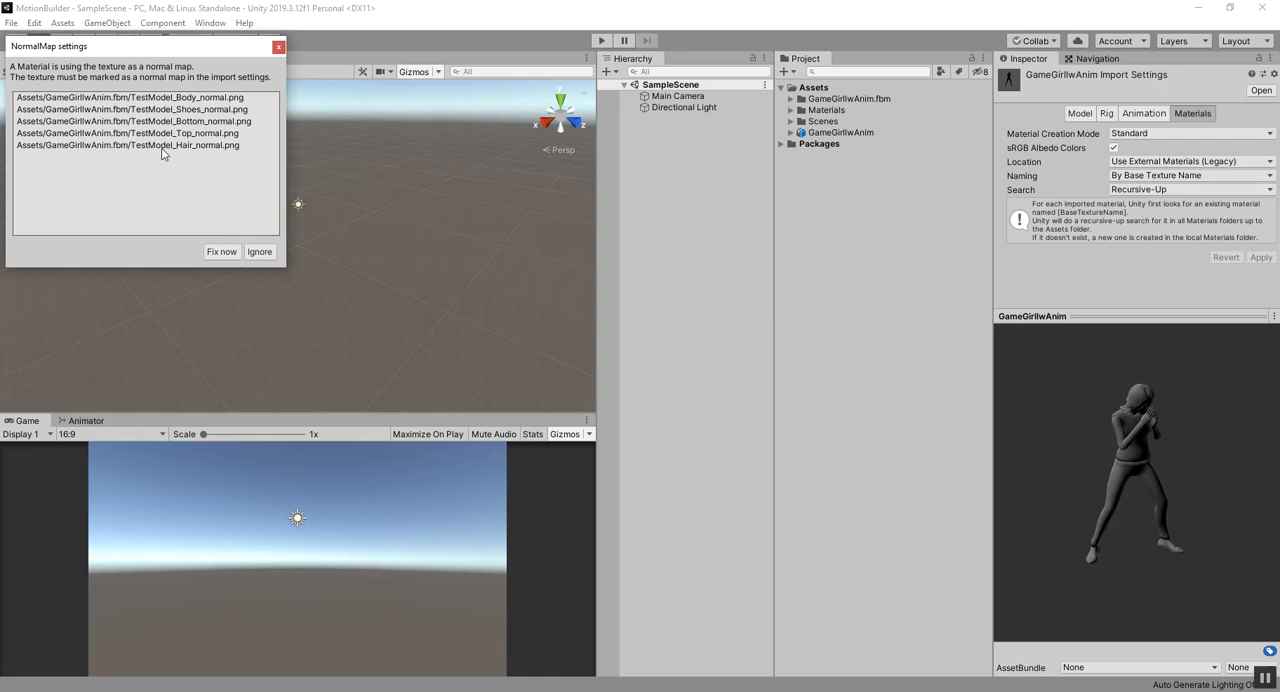
left_click(220, 252)
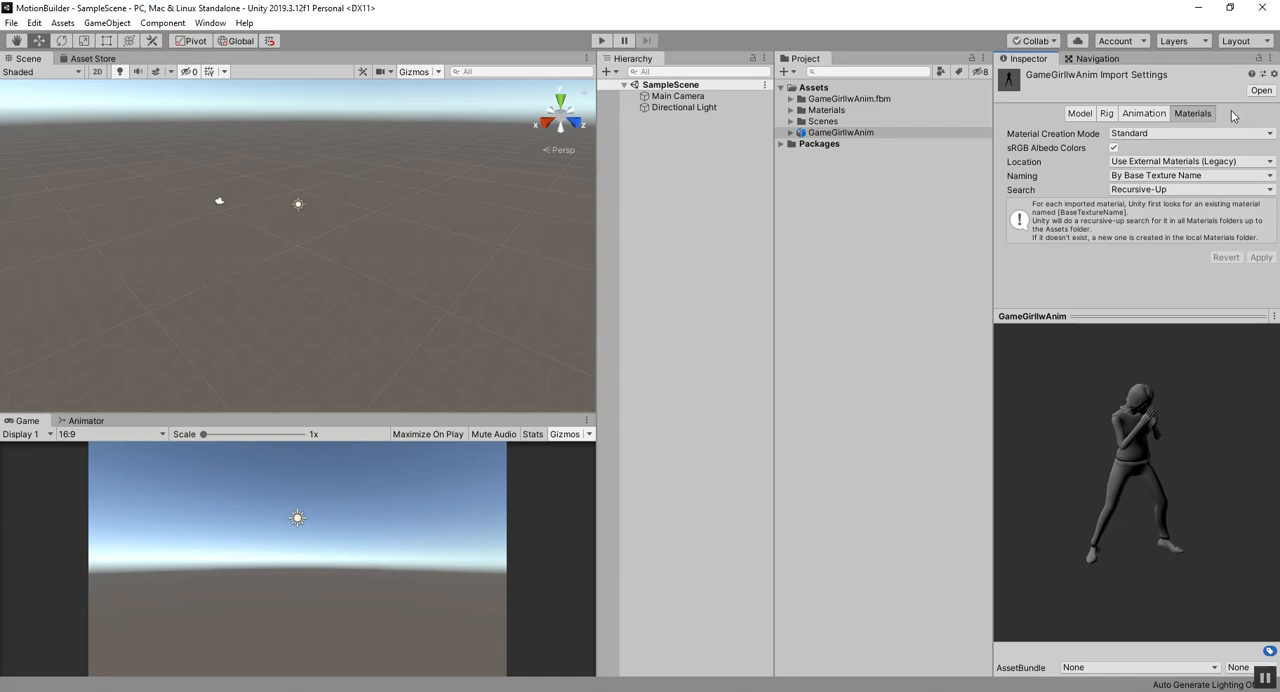
Step: Check the contents of the extracted GameGirlIwAnim.fbm and Materials folders and the model's import settings
left_click(790, 99)
left_click(790, 99)
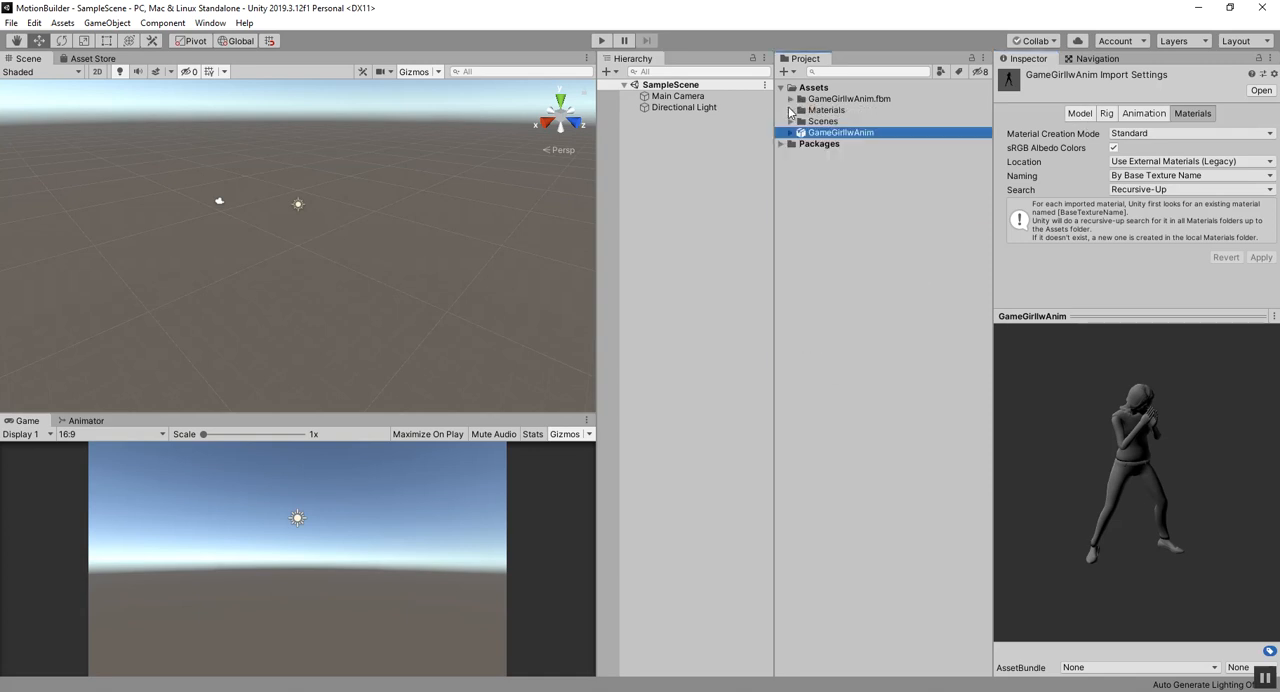
left_click(790, 110)
left_click(790, 110)
left_click(1143, 115)
left_click(1179, 115)
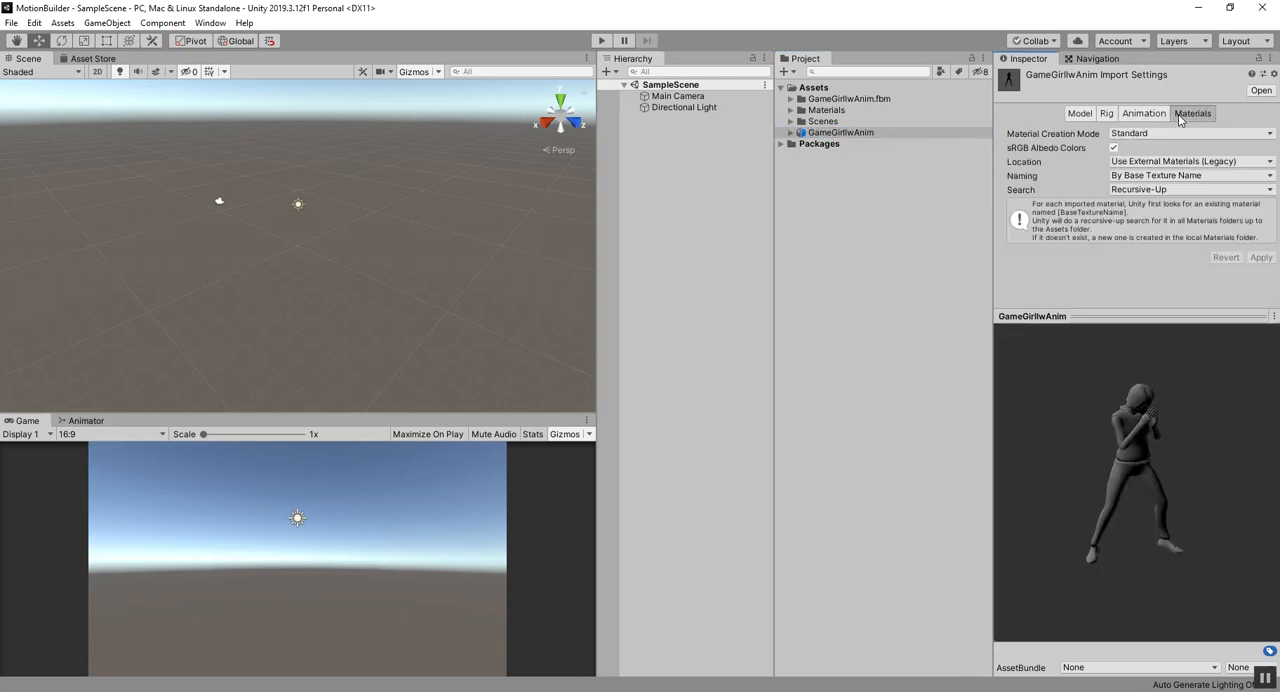
Step: Preview the model's Uppercut animation from a closer angle and examine its clip import settings
left_click(1143, 116)
left_click_drag(1115, 445, 1070, 412)
scroll(1123, 446, "up", 5)
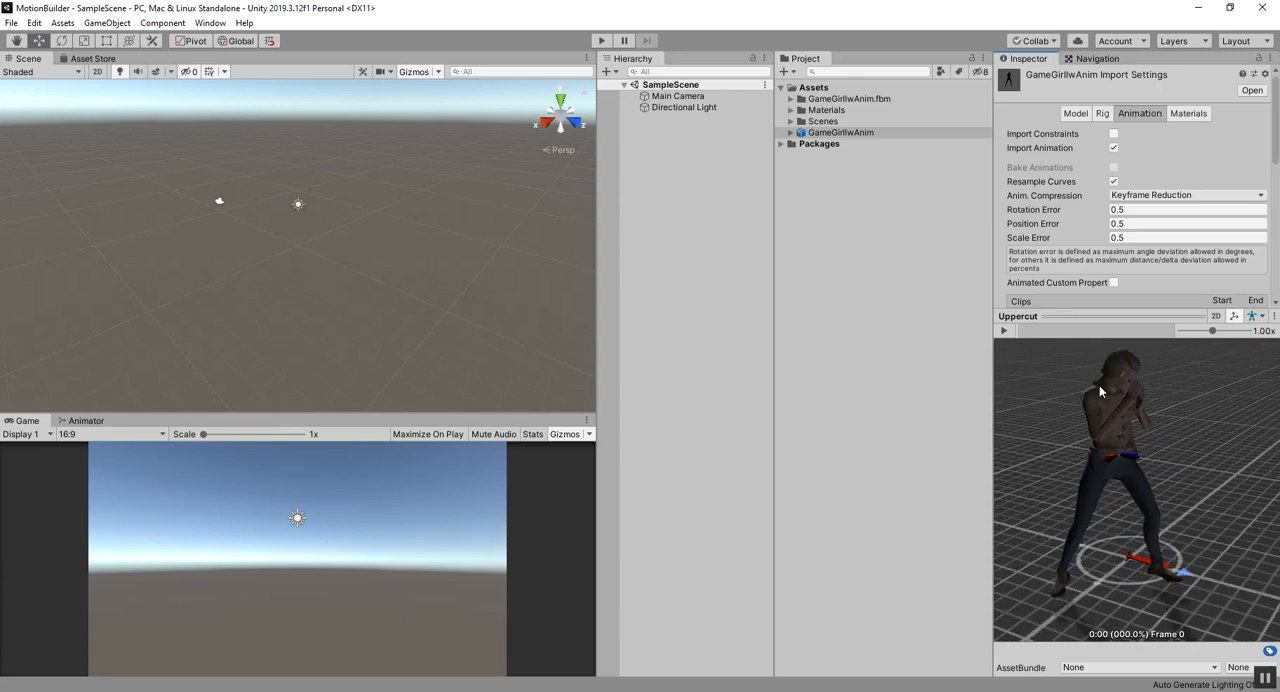
mouse_move(1024, 488)
left_mouse_down("alt")
mouse_move(965, 492)
mouse_move(868, 420)
mouse_move(1028, 464)
left_mouse_up("alt")
left_click(1004, 331)
left_click(1005, 331)
scroll(1110, 233, "down", 6)
scroll(1110, 233, "up", 4)
scroll(1110, 233, "down", 3)
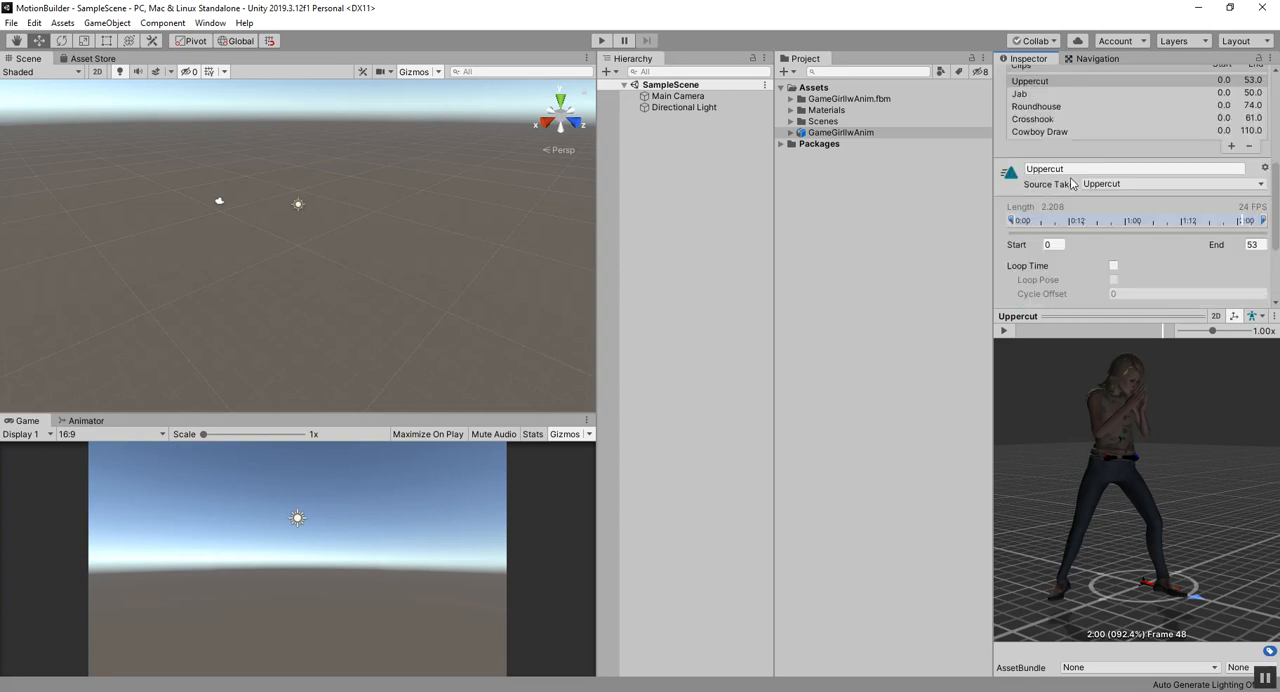
Step: Set the Uppercut clip's source take to Jab and play the preview
left_click(1105, 187)
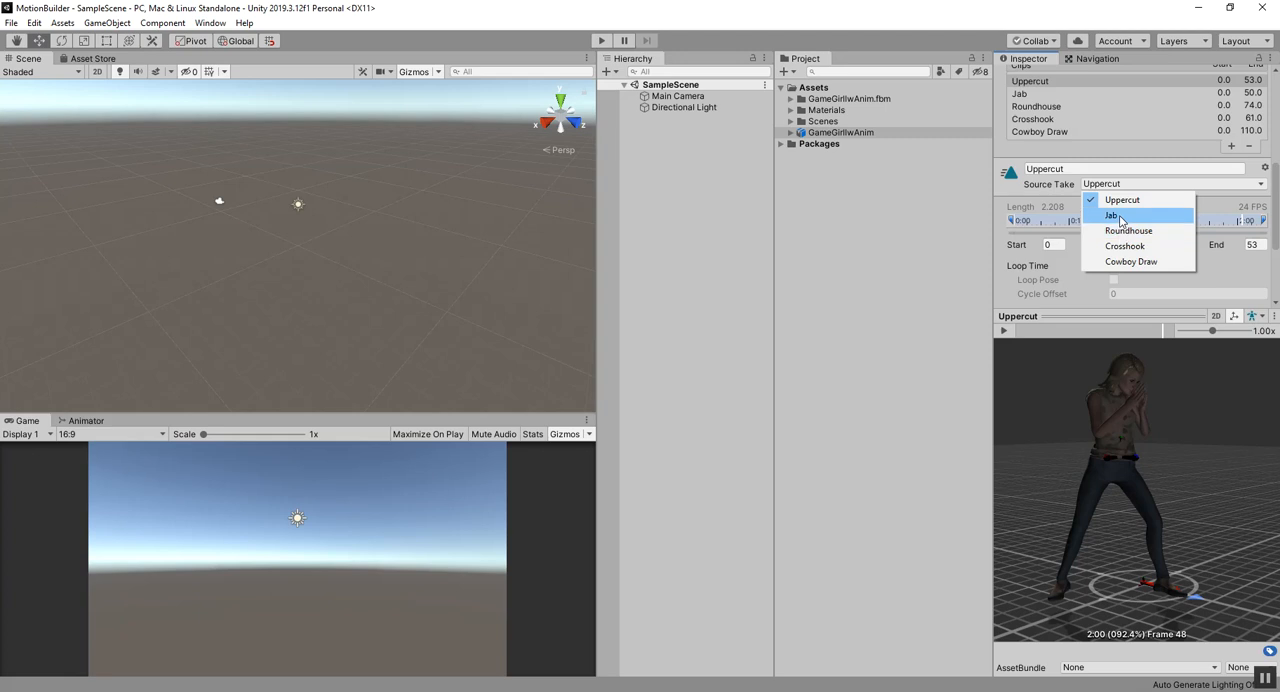
left_click(1121, 218)
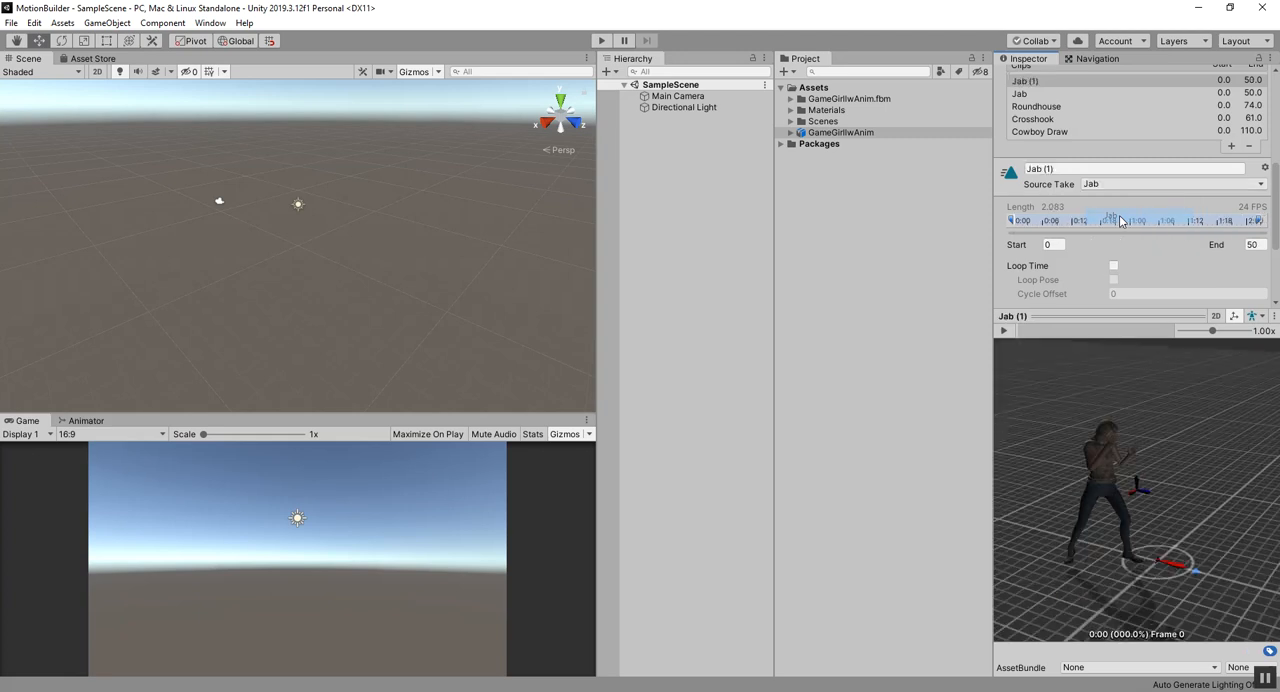
left_click(1008, 332)
left_click(1006, 331)
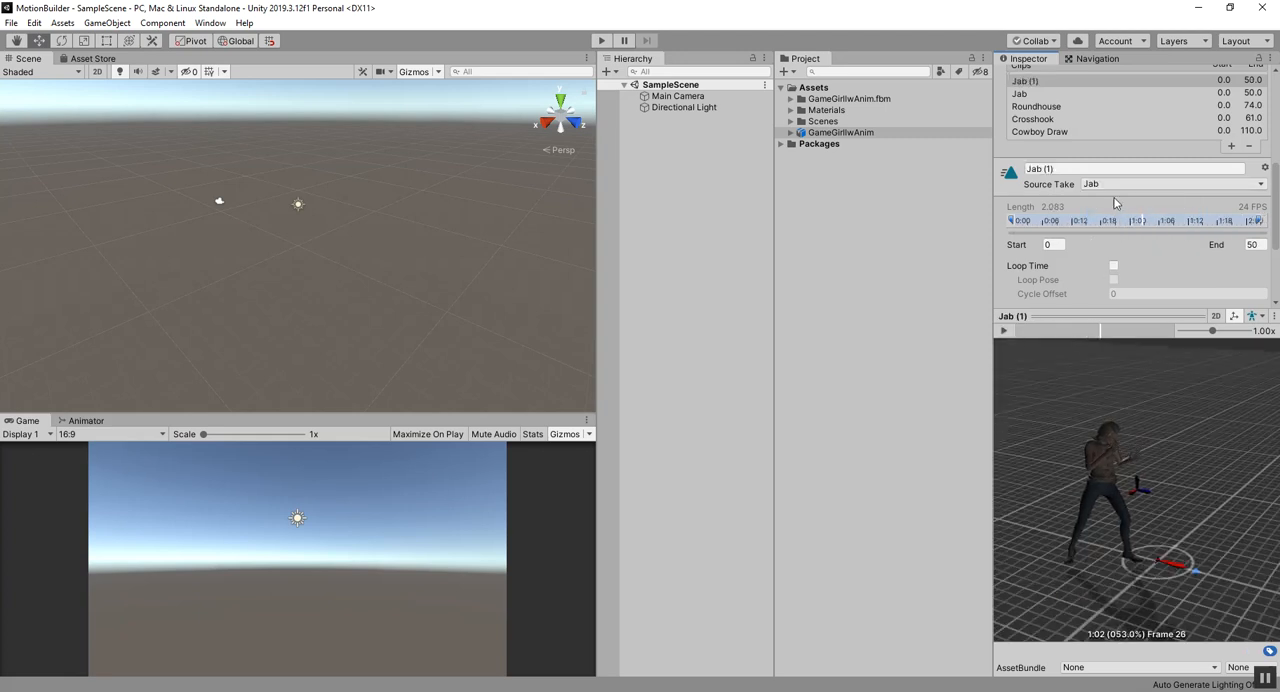
Step: Set the first clip's source take to Roundhouse and play the preview
left_click(1128, 185)
left_click(1121, 234)
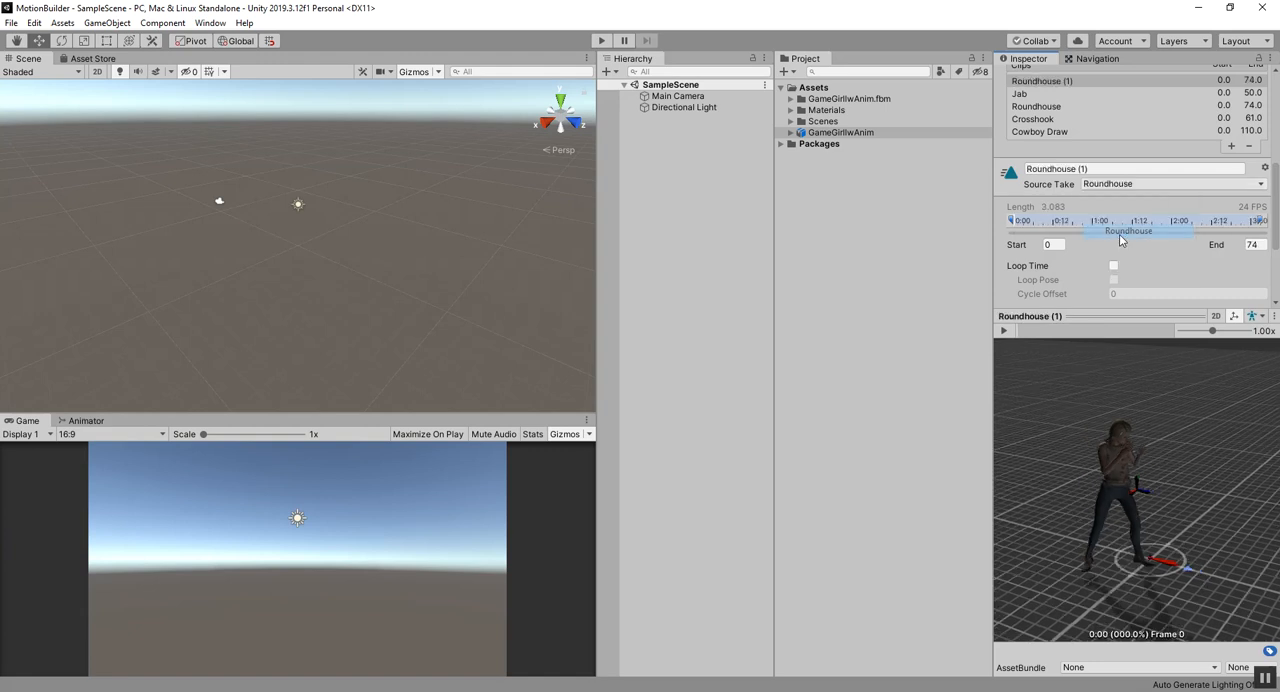
left_click(1003, 331)
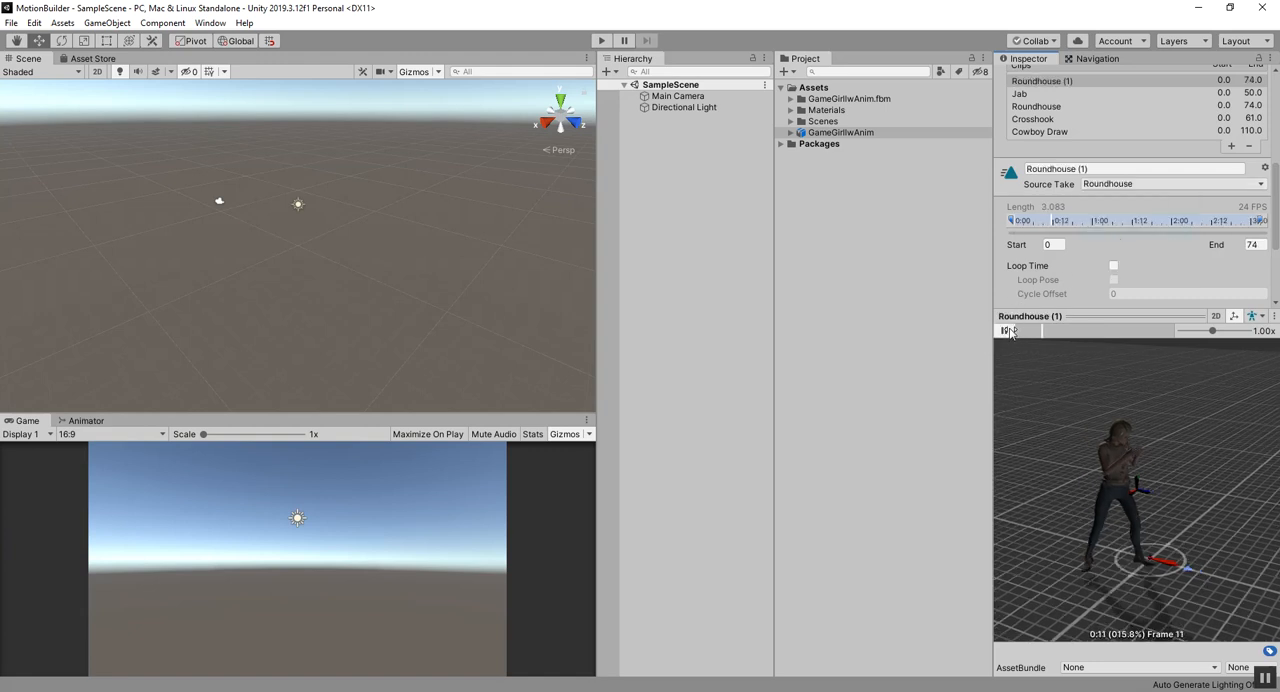
scroll(1075, 191, "up", 5)
scroll(1075, 191, "down", 3)
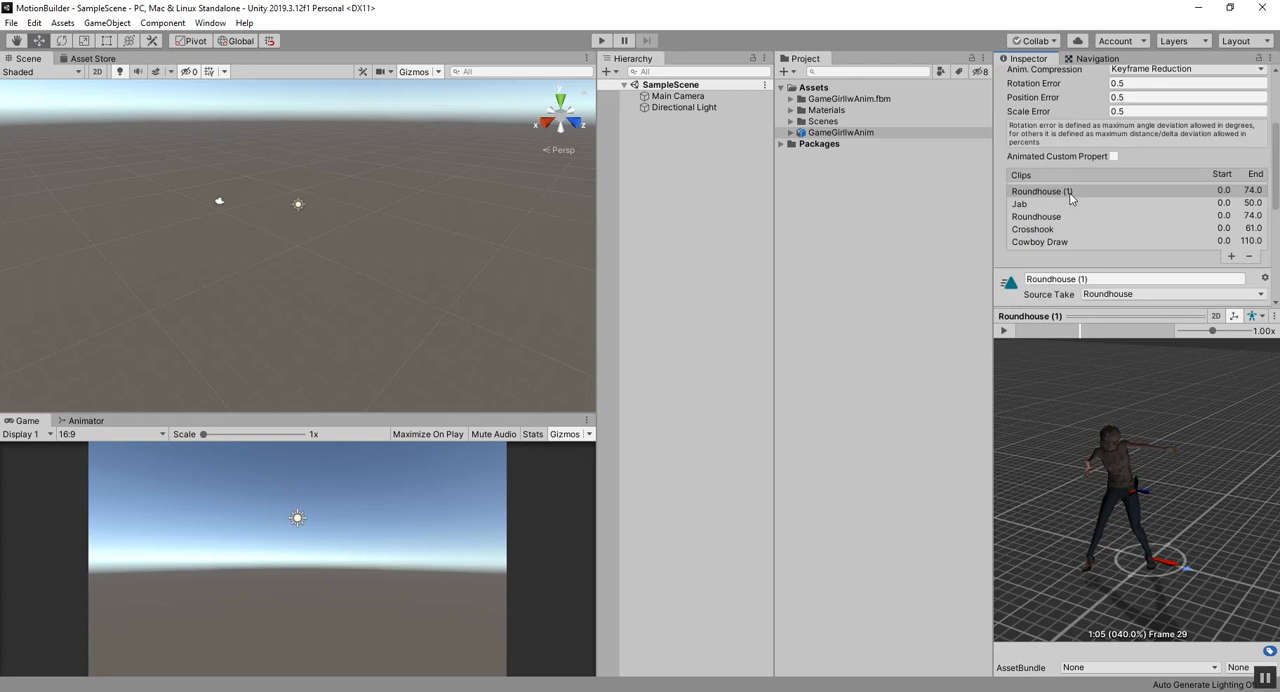
Step: Compare the clips in the list and set the first clip's source take back to Uppercut
left_click(1046, 195)
left_click(1040, 206)
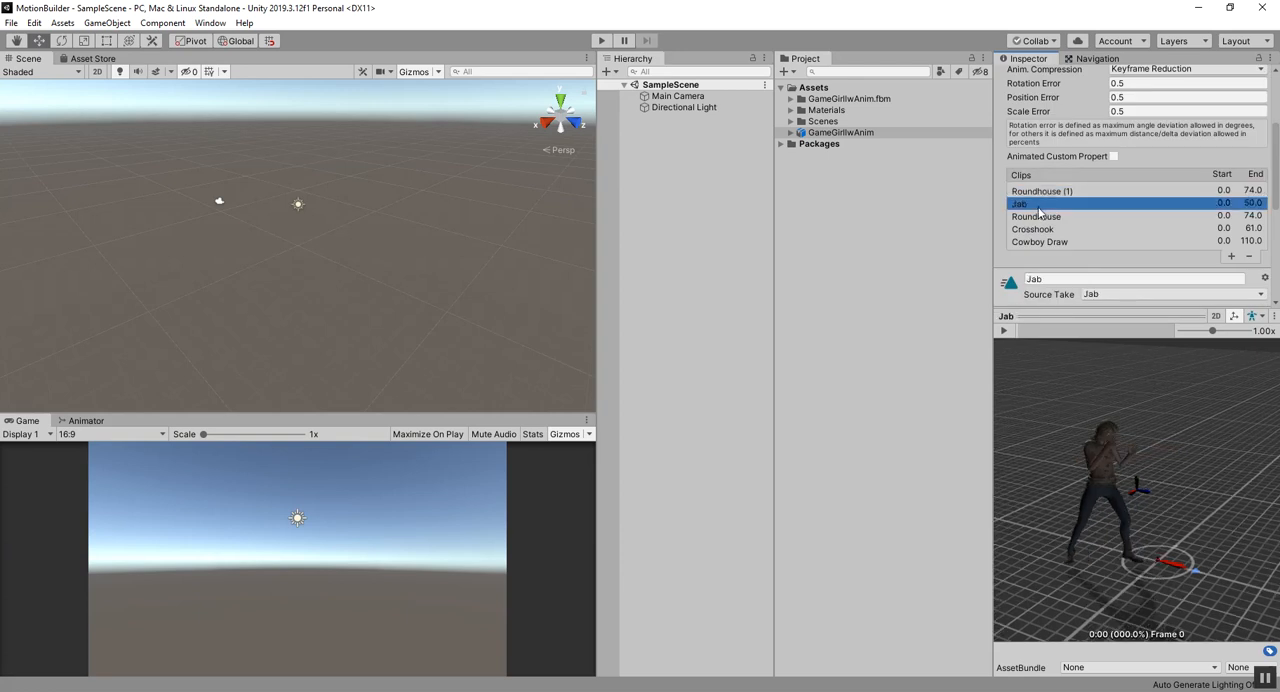
left_click(1042, 217)
left_click(1043, 230)
left_click(1044, 243)
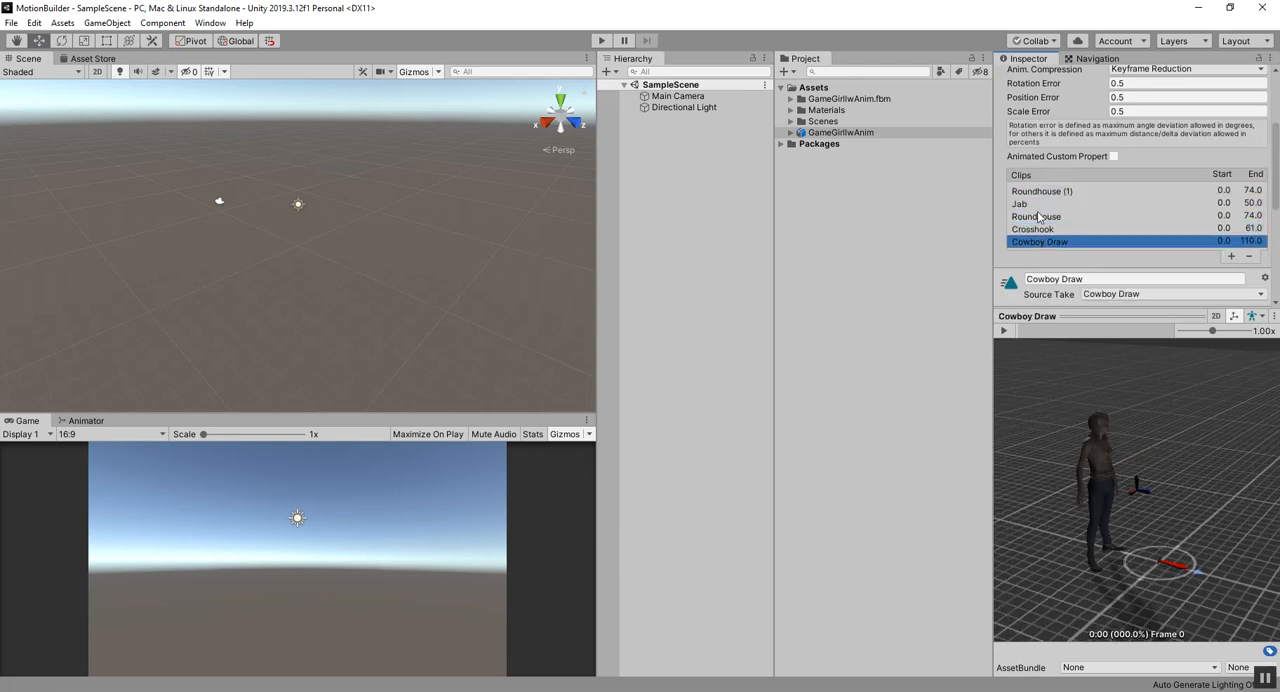
left_click(1040, 192)
left_click(1116, 295)
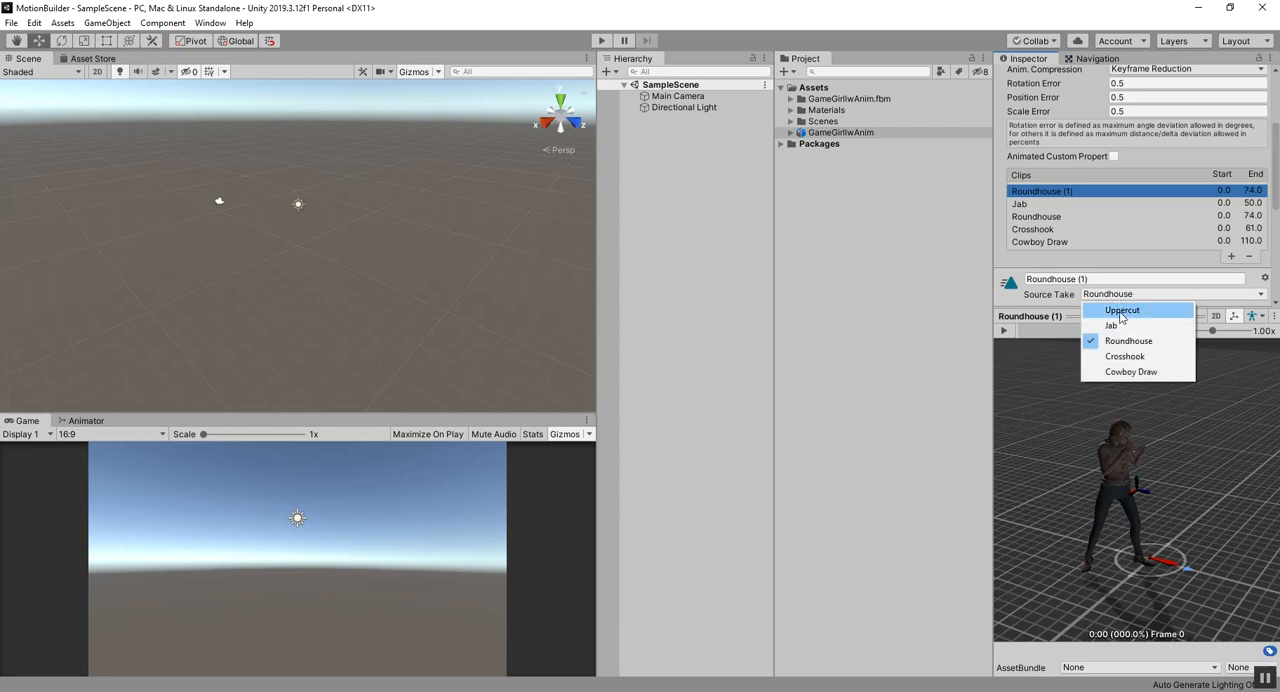
left_click(1121, 311)
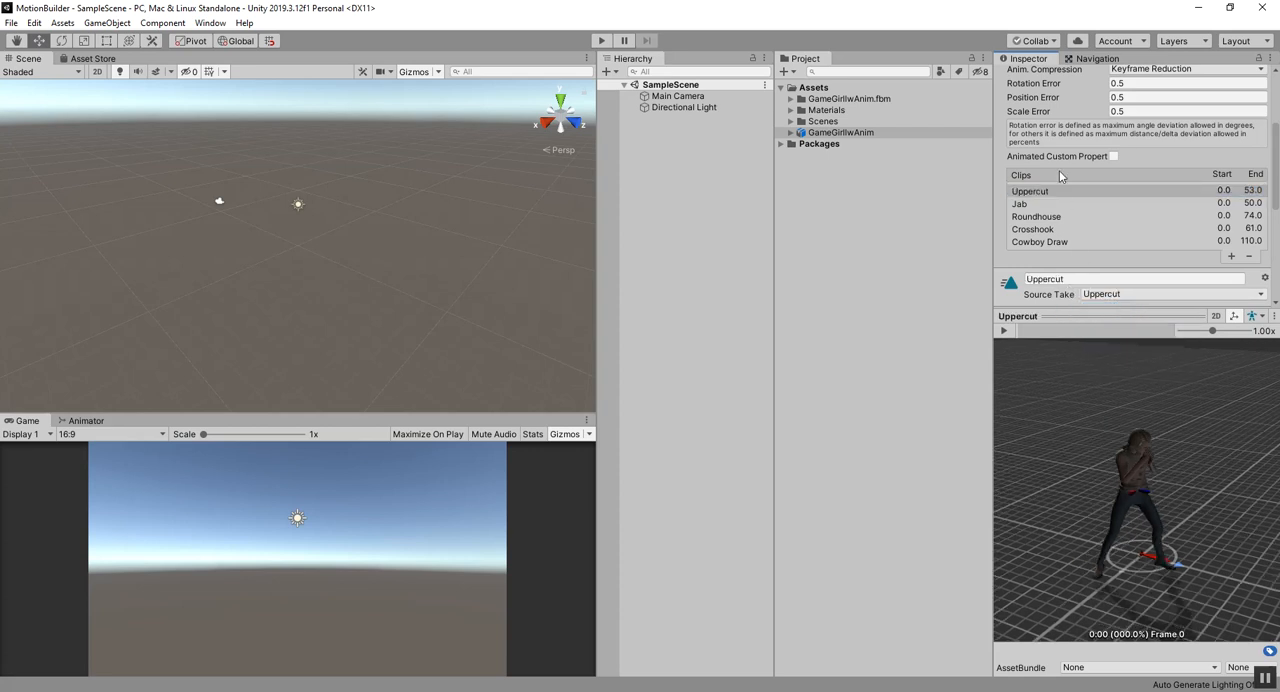
Step: Look through the Uppercut, Jab, Roundhouse, Crosshook and Cowboy Draw clips, checking each one's frame range and preview pose
left_click(1036, 205)
left_click(1040, 217)
left_click(1041, 229)
left_click(1041, 242)
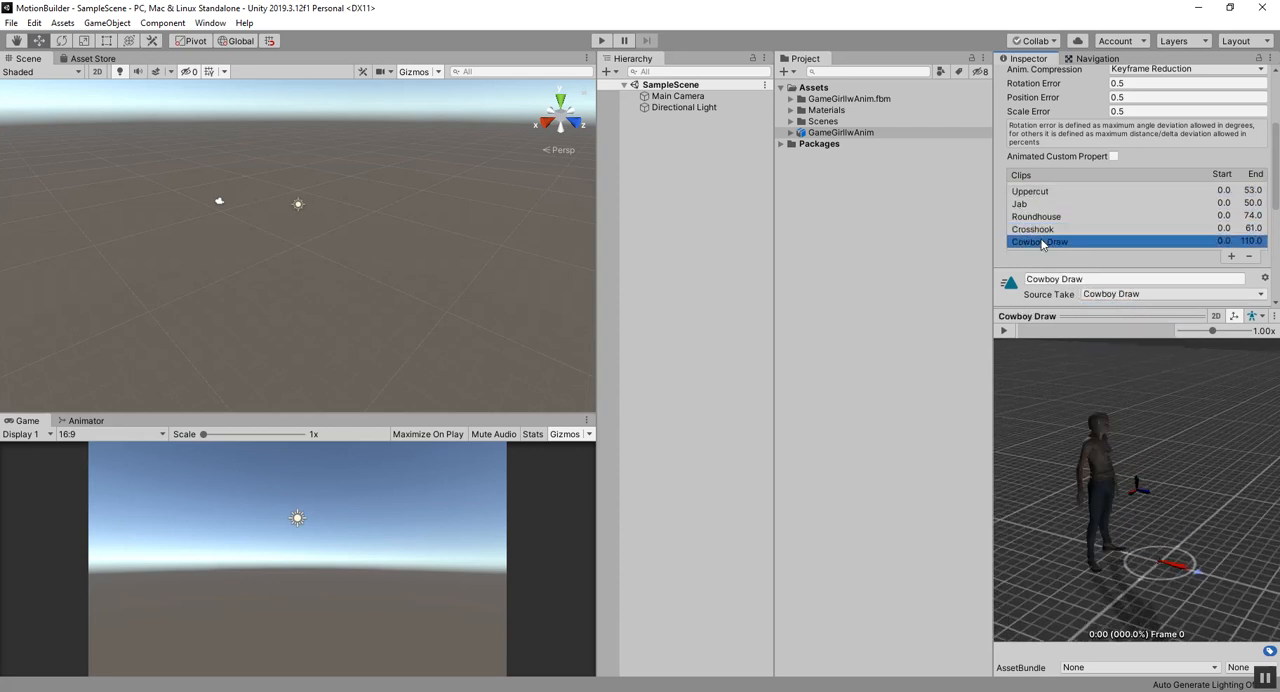
left_click(1042, 230)
left_click(1041, 216)
left_click(1042, 207)
left_click(1059, 191)
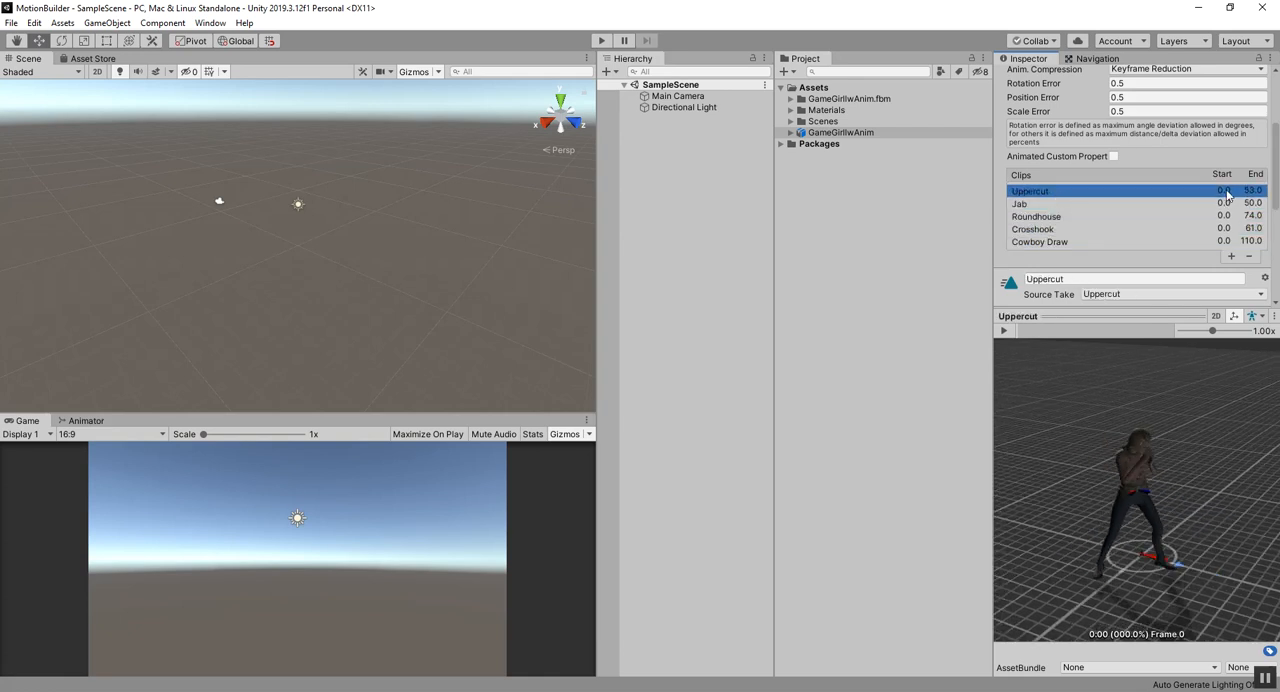
left_click(1067, 218)
left_click(1059, 243)
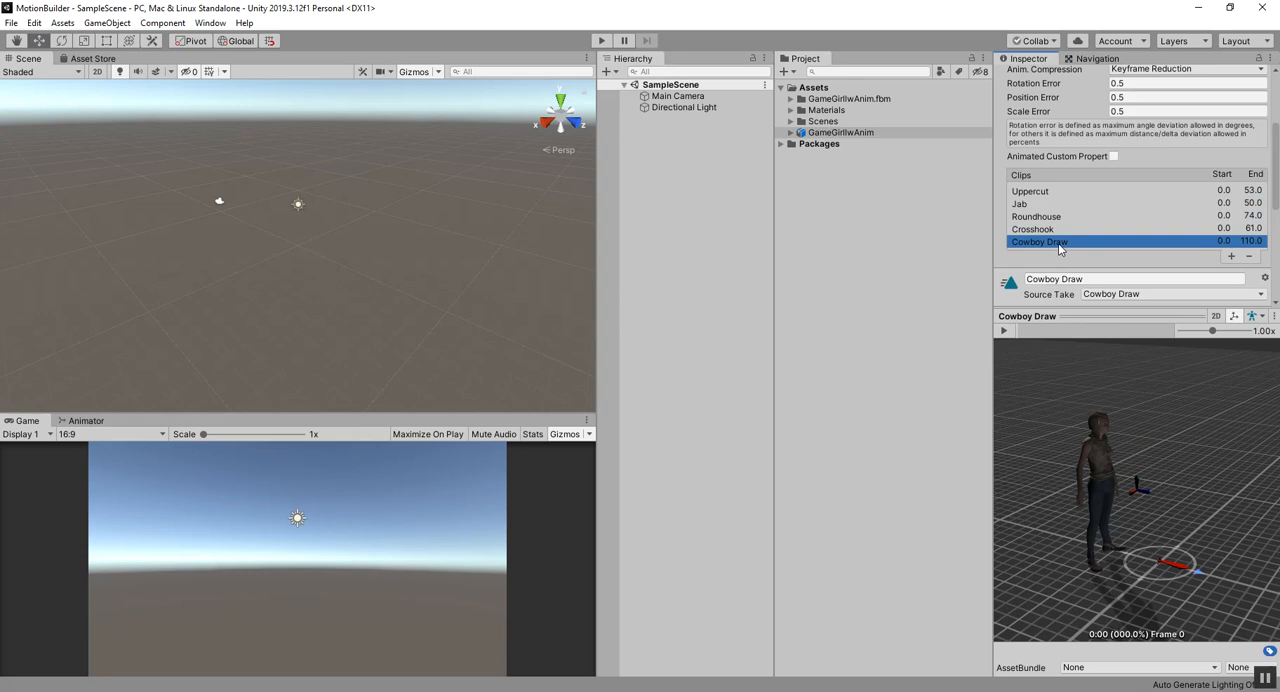
scroll(1057, 242, "down", 3)
scroll(1057, 241, "up", 6)
scroll(1057, 242, "down", 5)
scroll(1040, 210, "up", 3)
left_click(1036, 192)
left_click(1036, 204)
left_click(1033, 217)
left_click(1031, 230)
left_click(1029, 243)
left_click(1028, 229)
left_click(1025, 216)
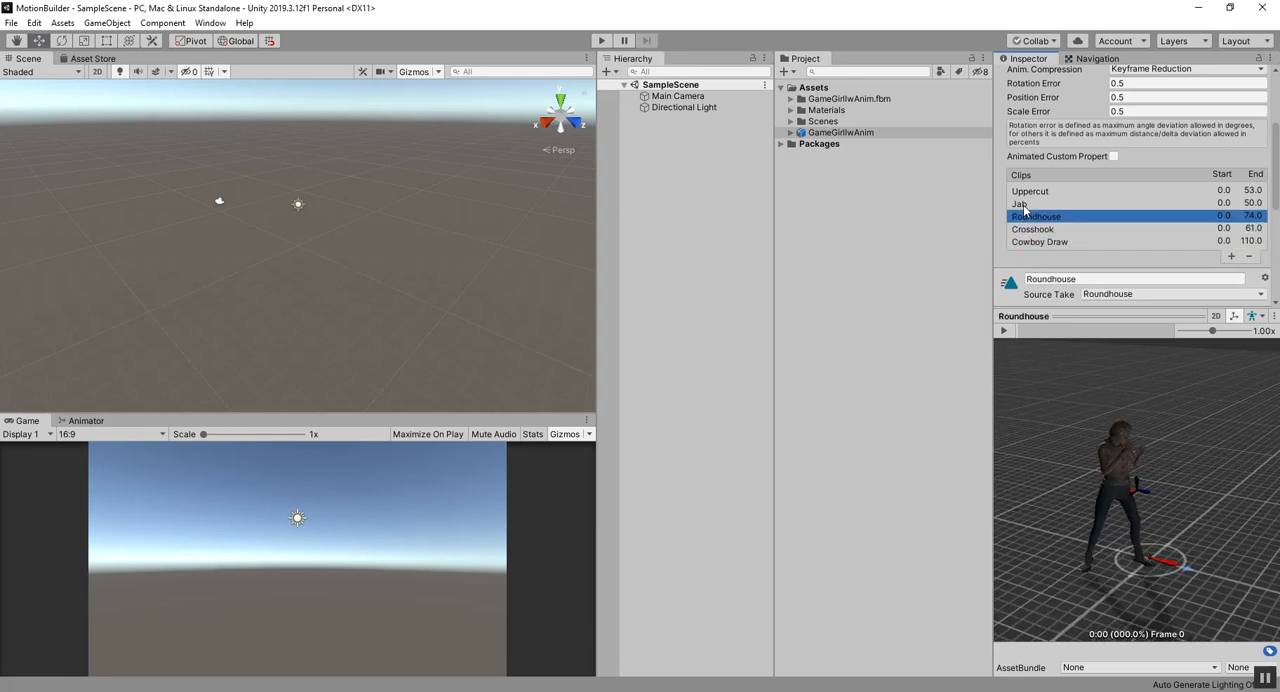
left_click(1024, 204)
left_click(1022, 191)
Step: Place the GameGirlIwAnim model in the scene and apply its pending import settings
left_click_drag(842, 134, 265, 220)
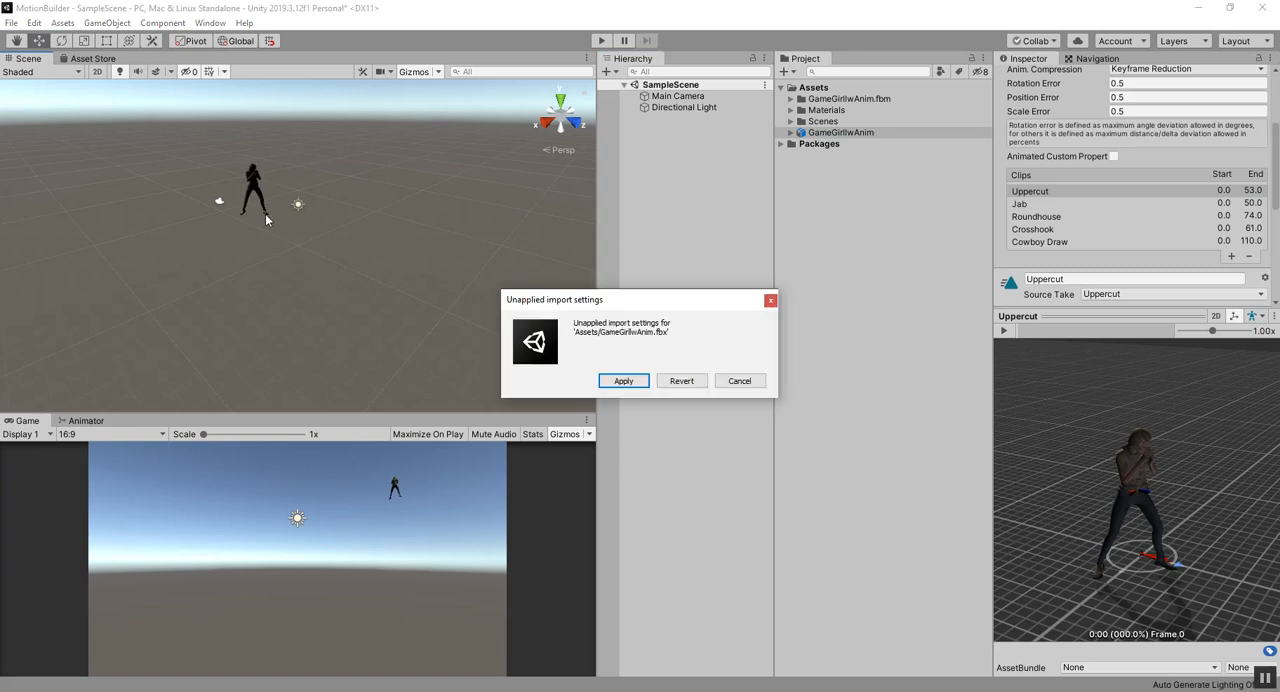
left_click(630, 384)
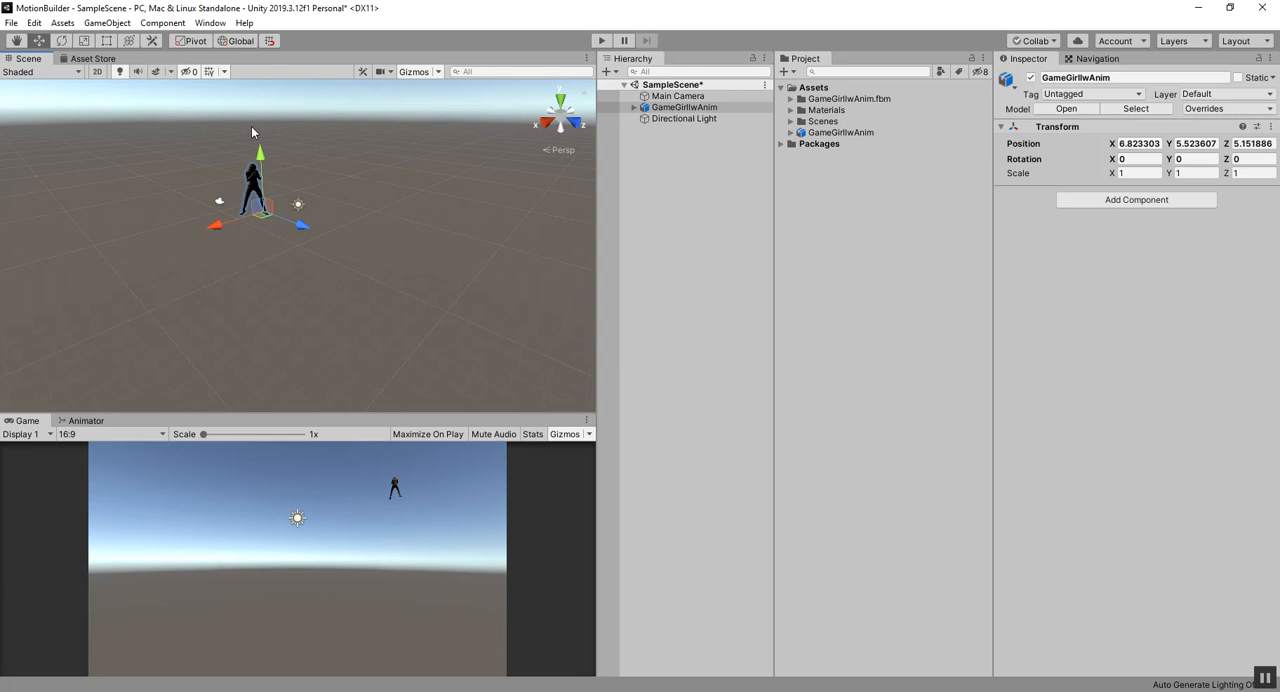
scroll(232, 190, "up", 2)
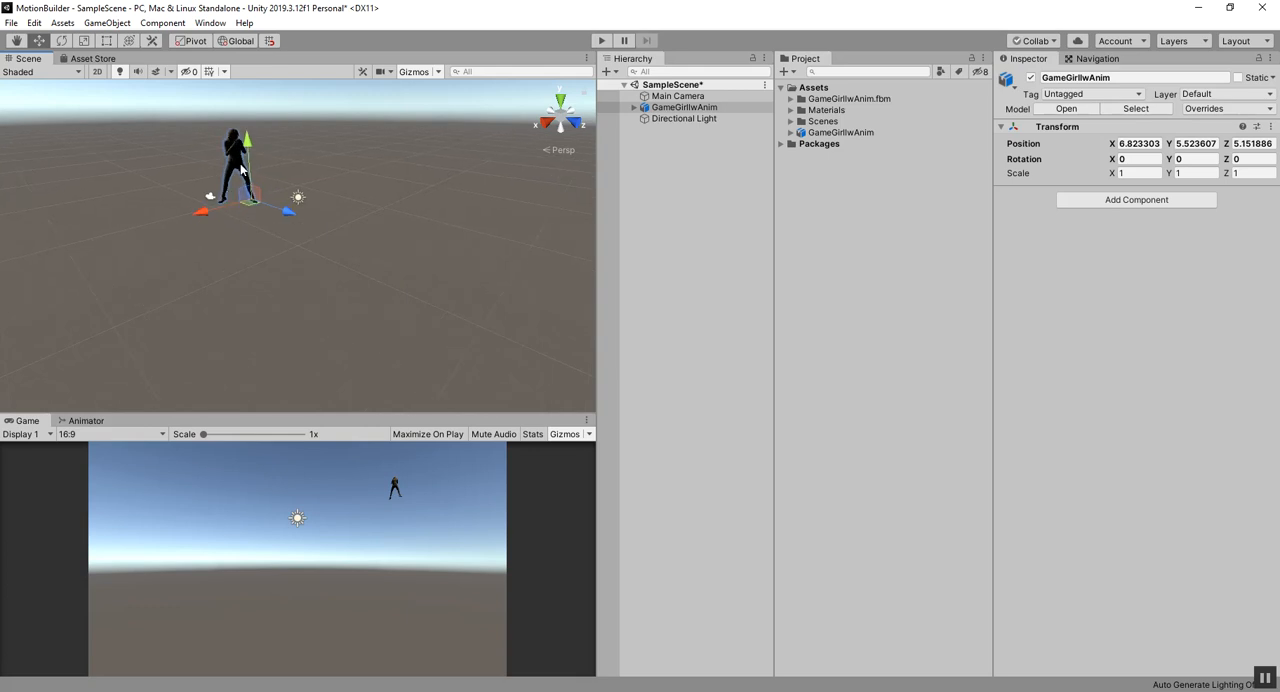
scroll(230, 196, "down", 2)
Step: Set the Y and X positions of the GameGirlIwAnim object in the scene to 0
left_click(1198, 143)
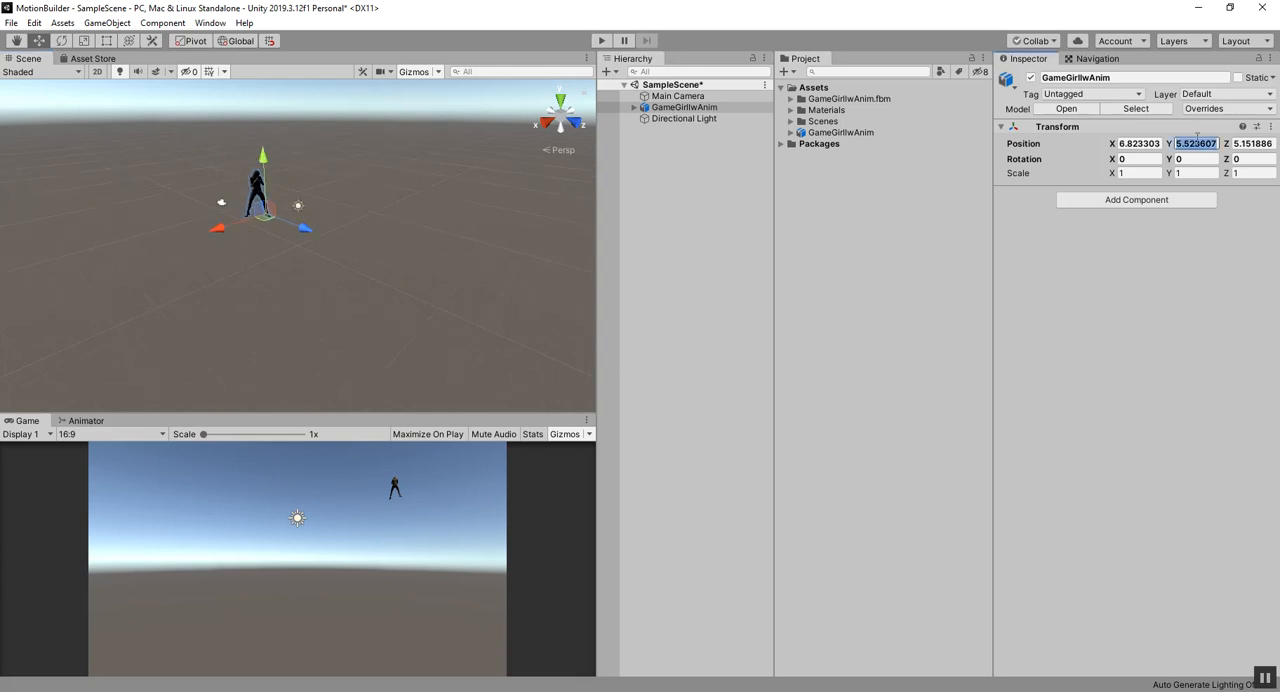
type("0")
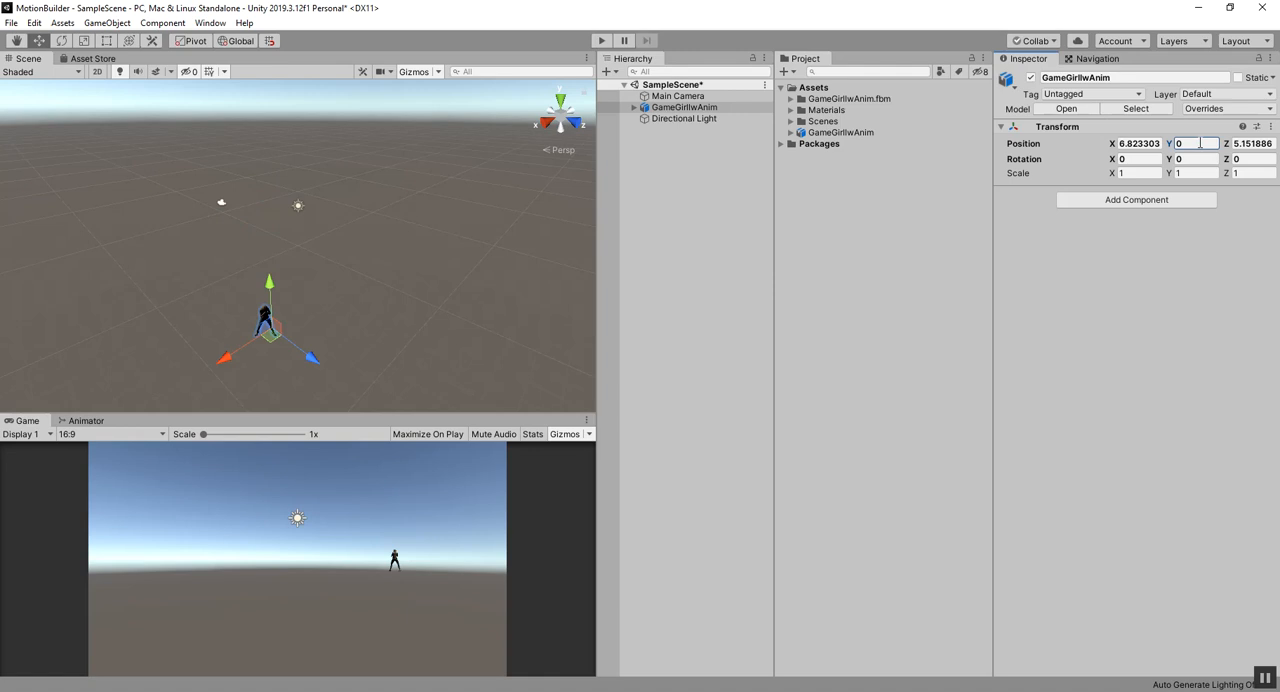
left_click(833, 134)
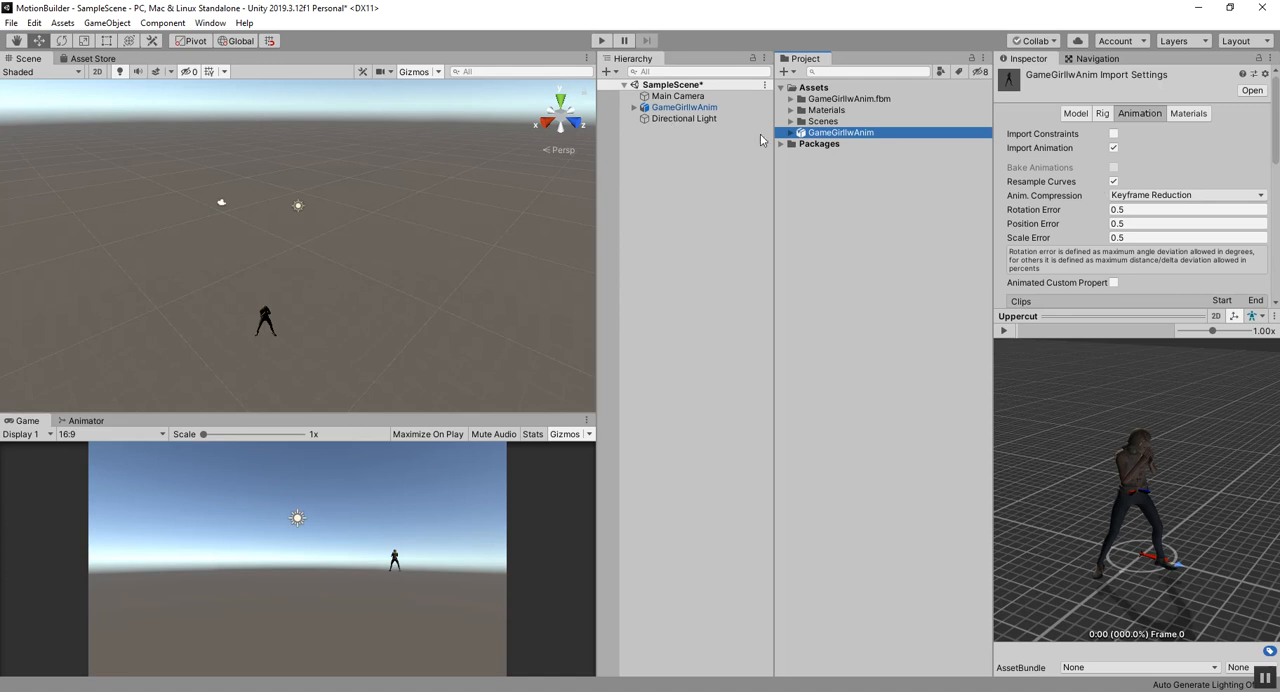
left_click(660, 107)
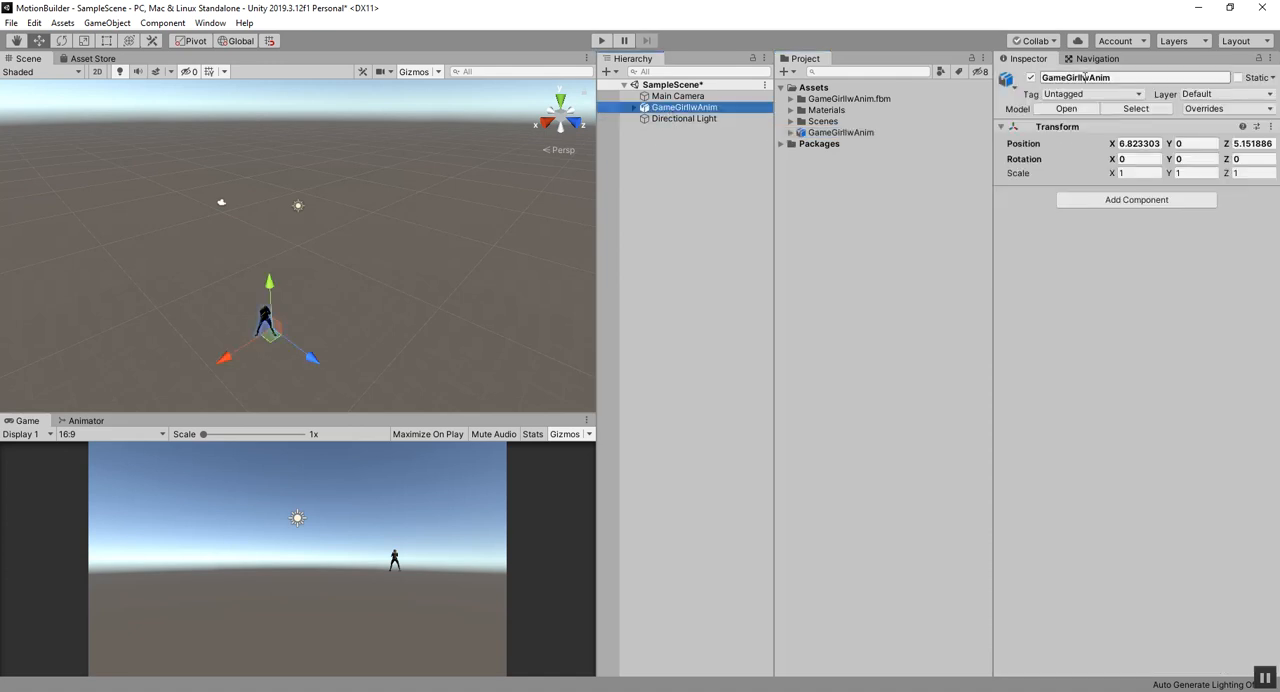
left_click(1138, 143)
type("0")
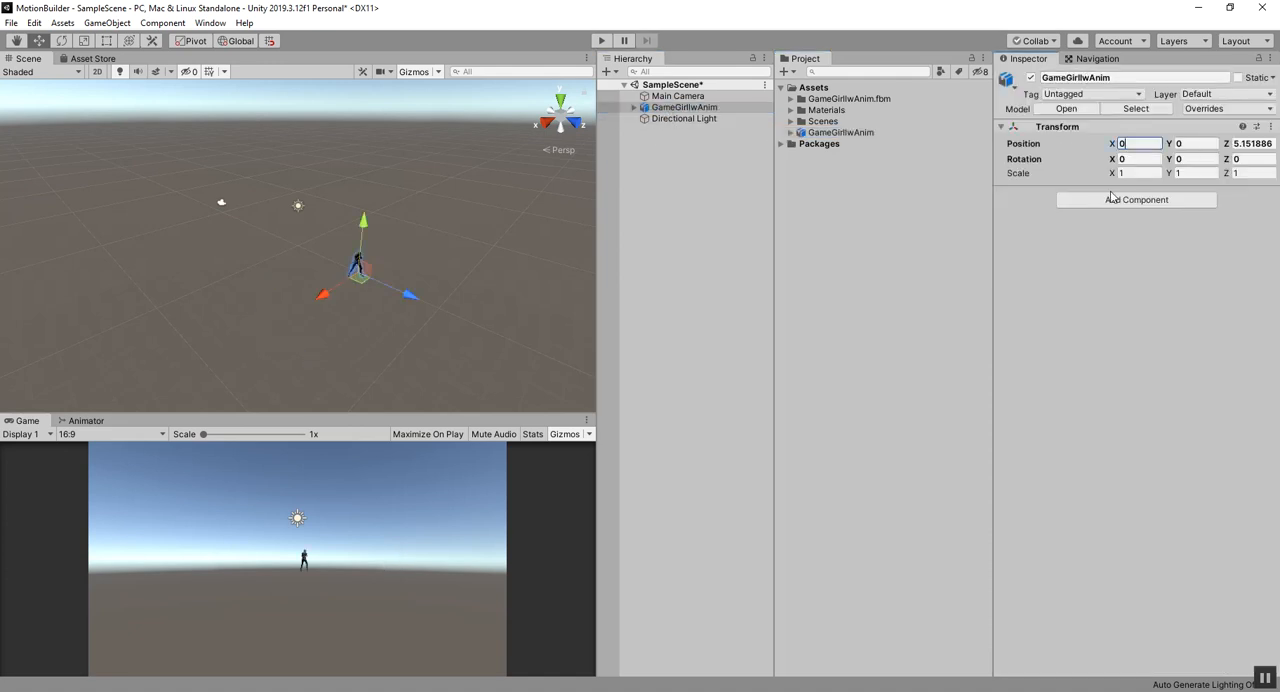
Step: Set the Z position of the GameGirlIwAnim object in the scene to 0
left_click(1256, 143)
type("0")
scroll(363, 294, "up", 6)
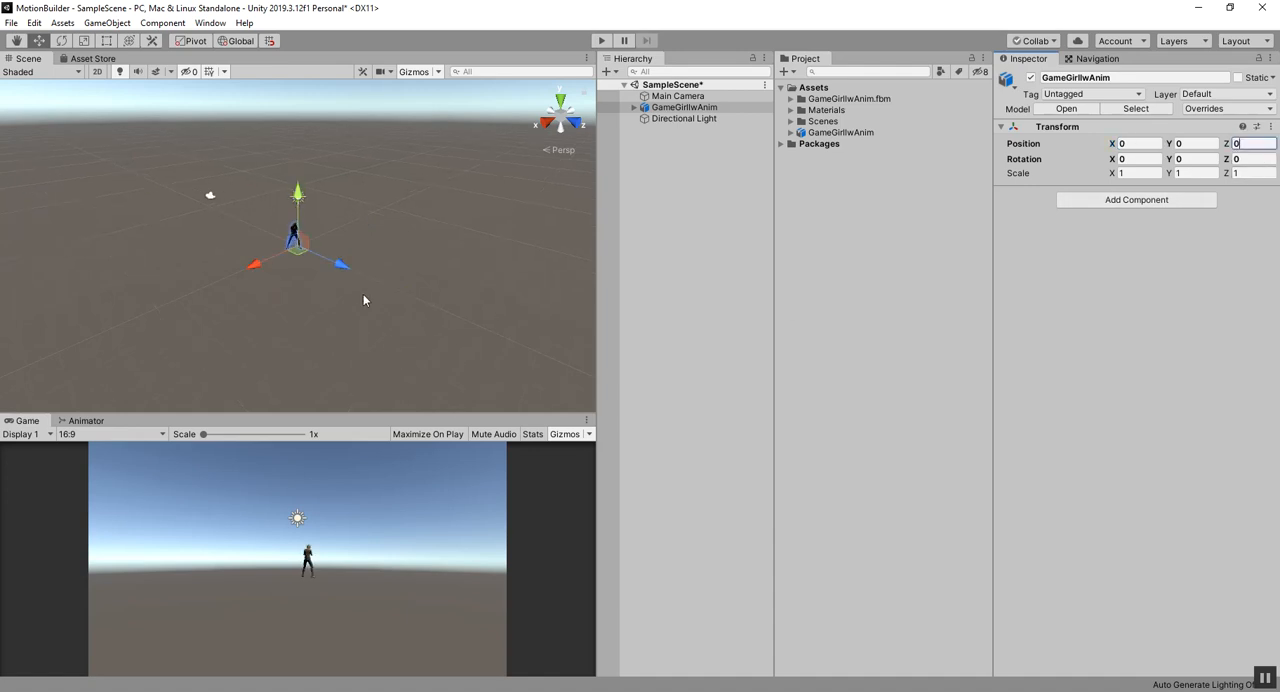
left_click_drag(339, 337, 292, 252, "alt")
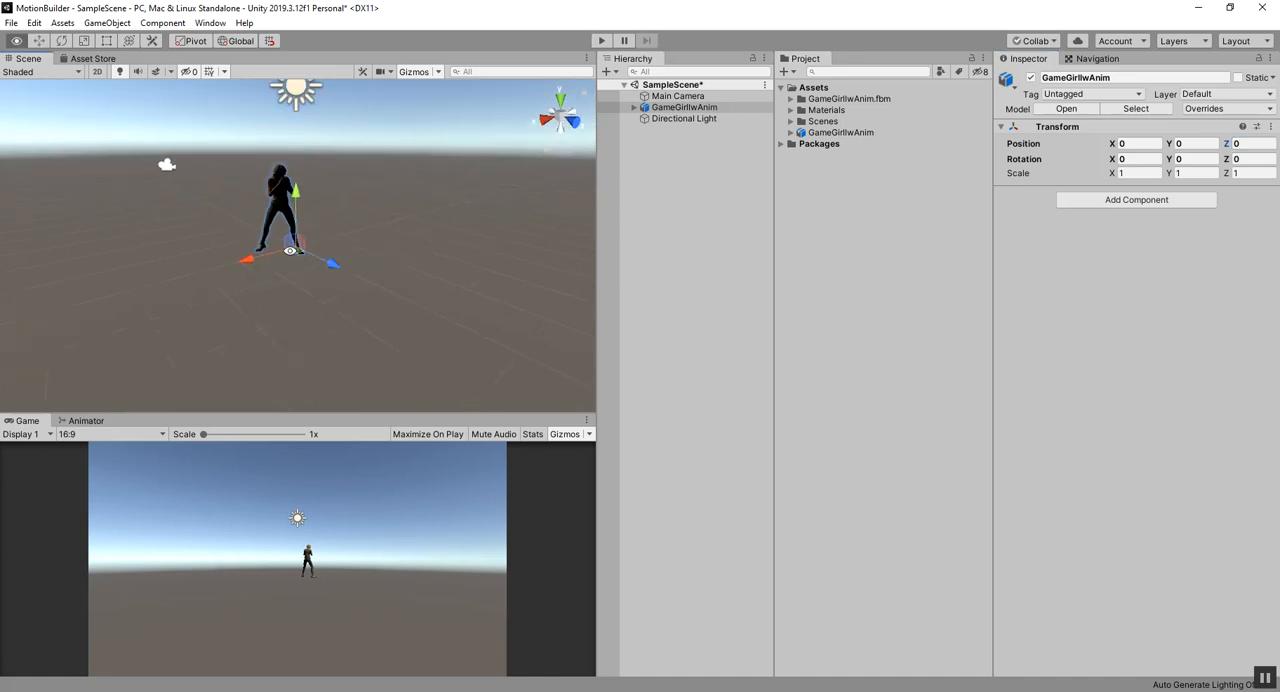
Step: Rotate the Directional Light to about X 40, Y -137, Z -17 so that it lights the character's front
left_click(290, 90)
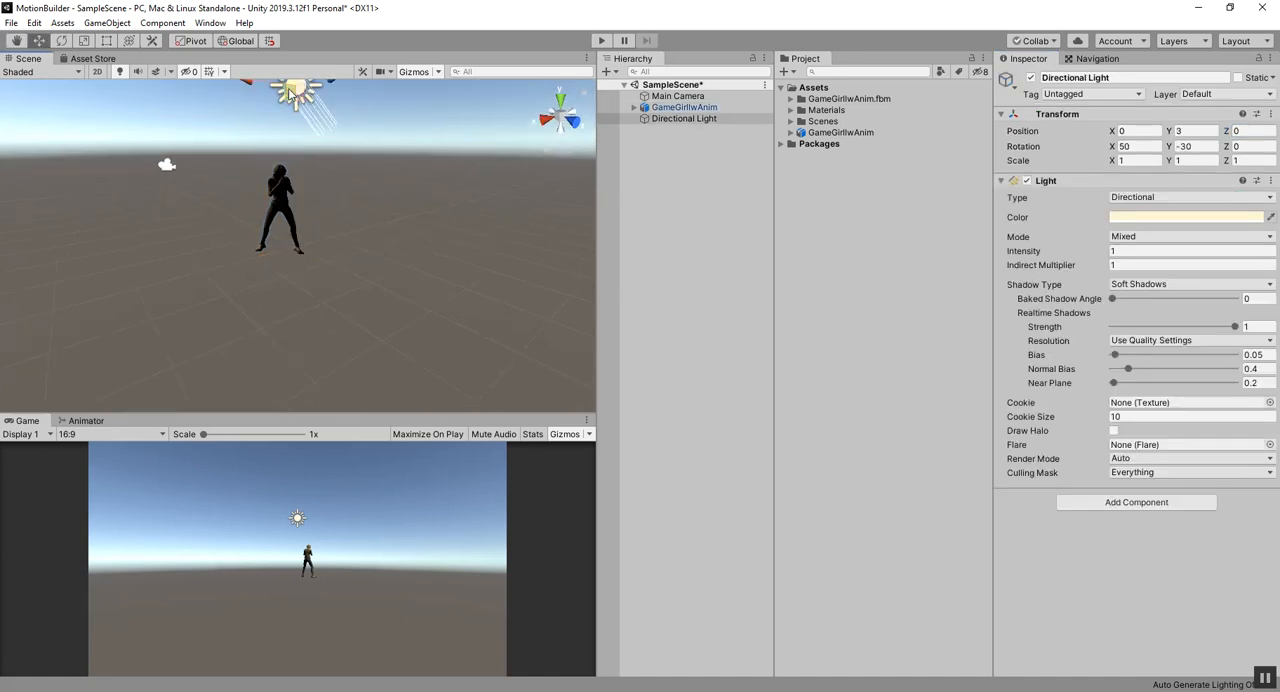
key("e")
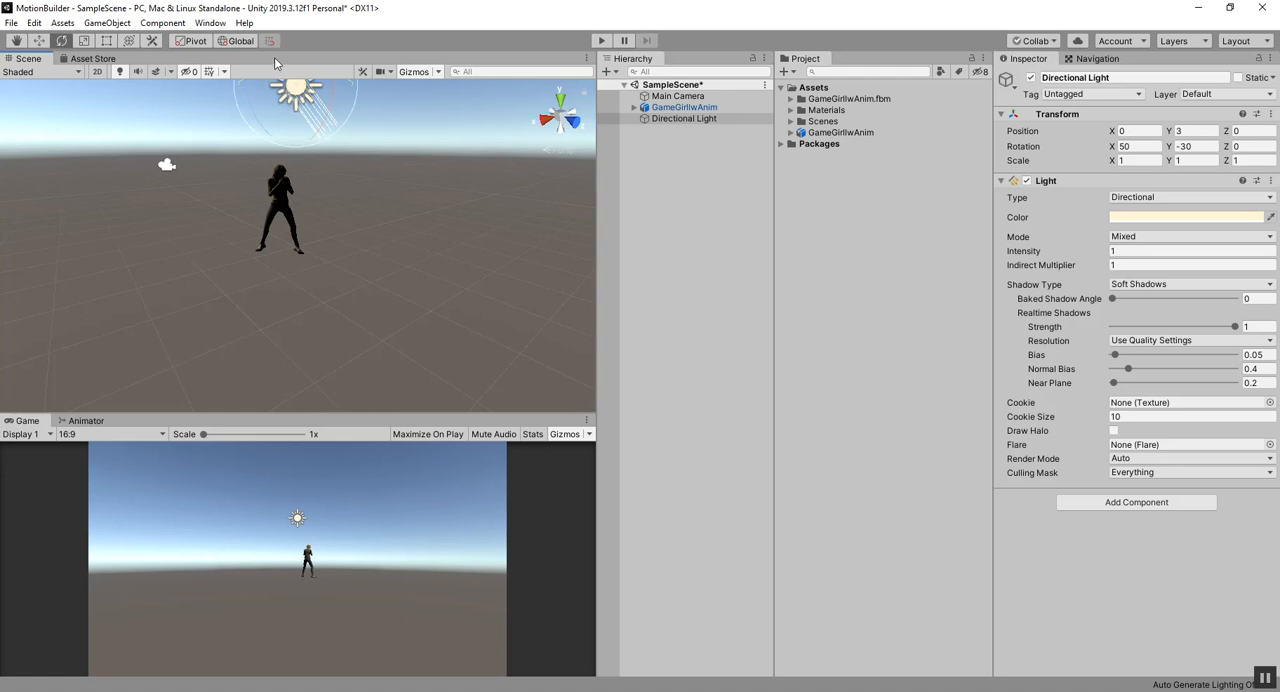
left_click_drag(260, 94, 427, 109, "alt")
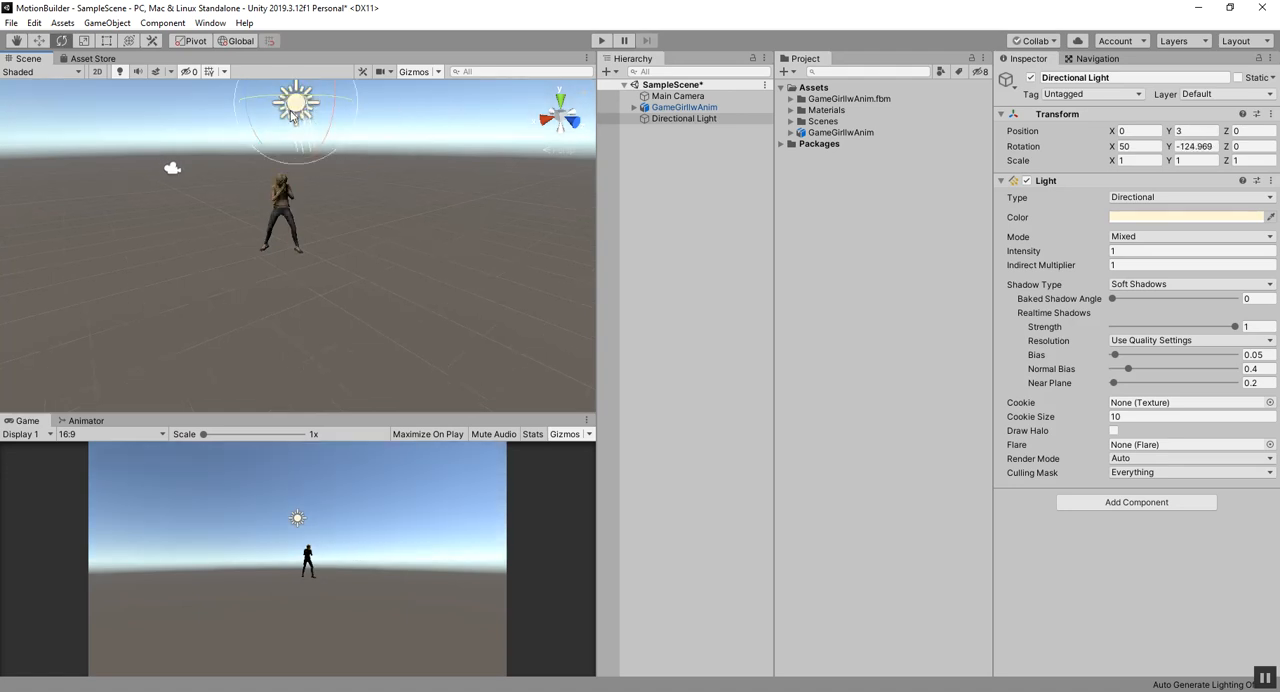
left_click_drag(337, 102, 338, 141)
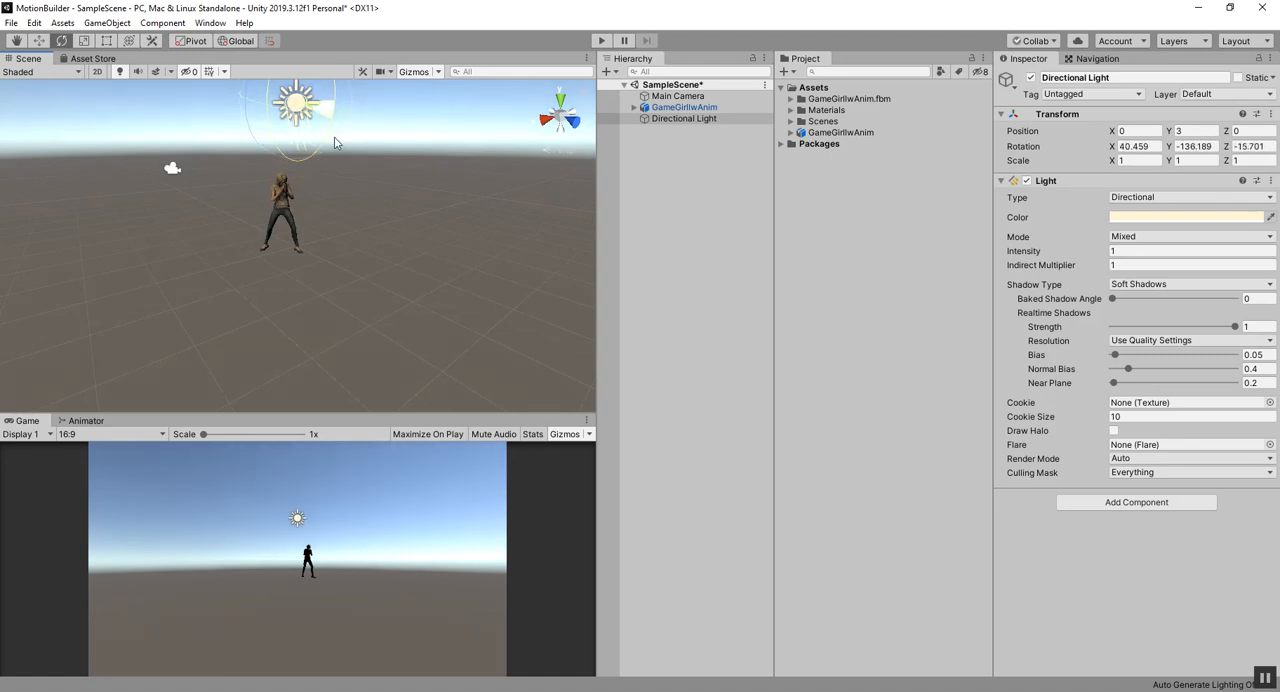
Step: Frame the whole character from the front in the Scene view and align the Main Camera with that view
scroll(262, 238, "up", 5)
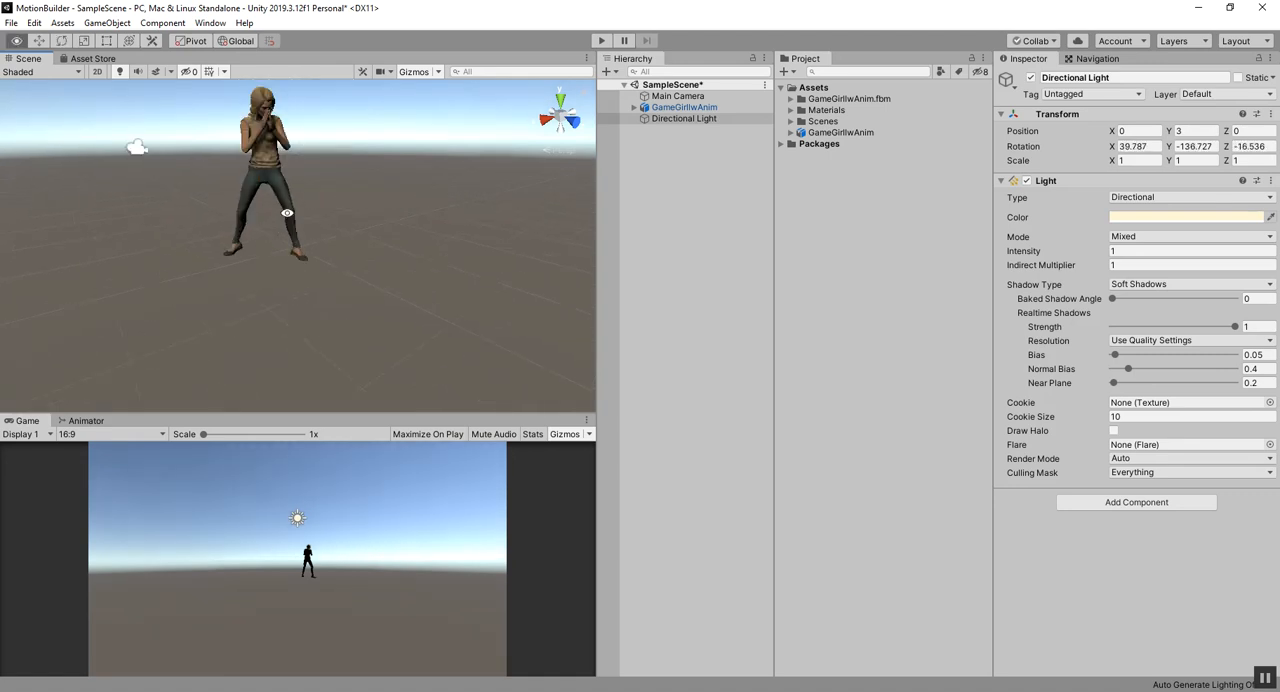
left_click(15, 43)
left_click_drag(215, 148, 257, 217)
scroll(284, 212, "up", 2)
scroll(285, 212, "down", 1)
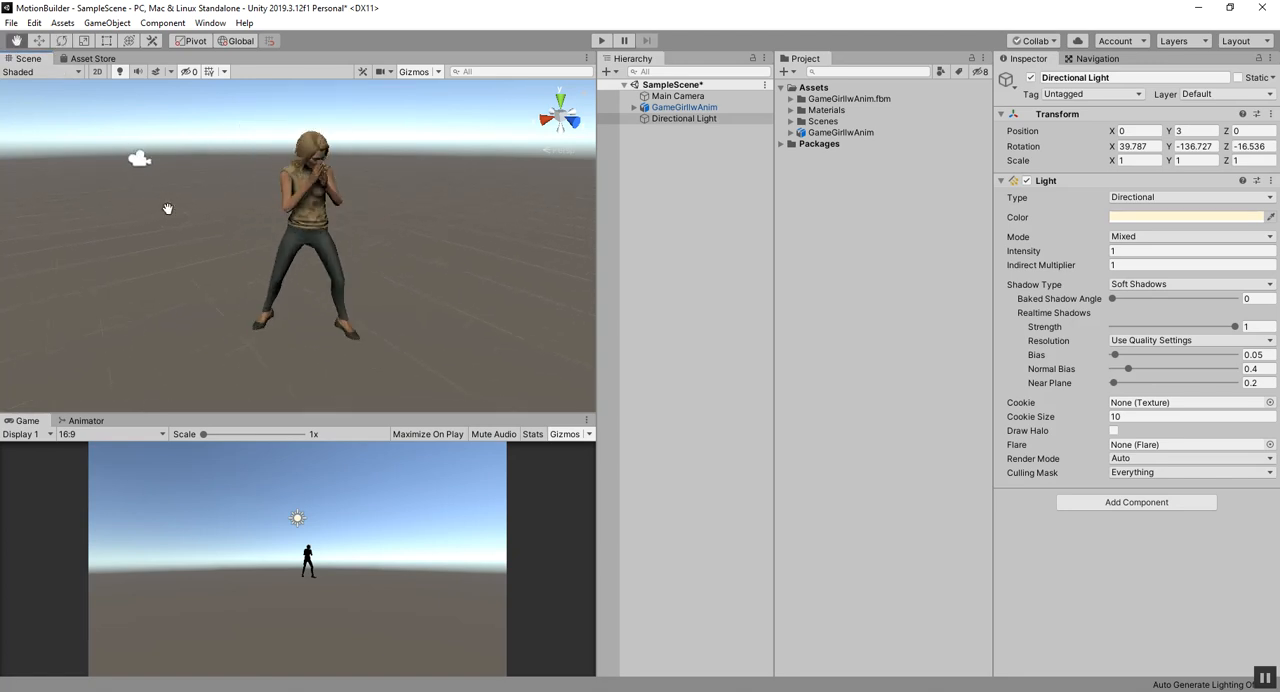
left_click(679, 97)
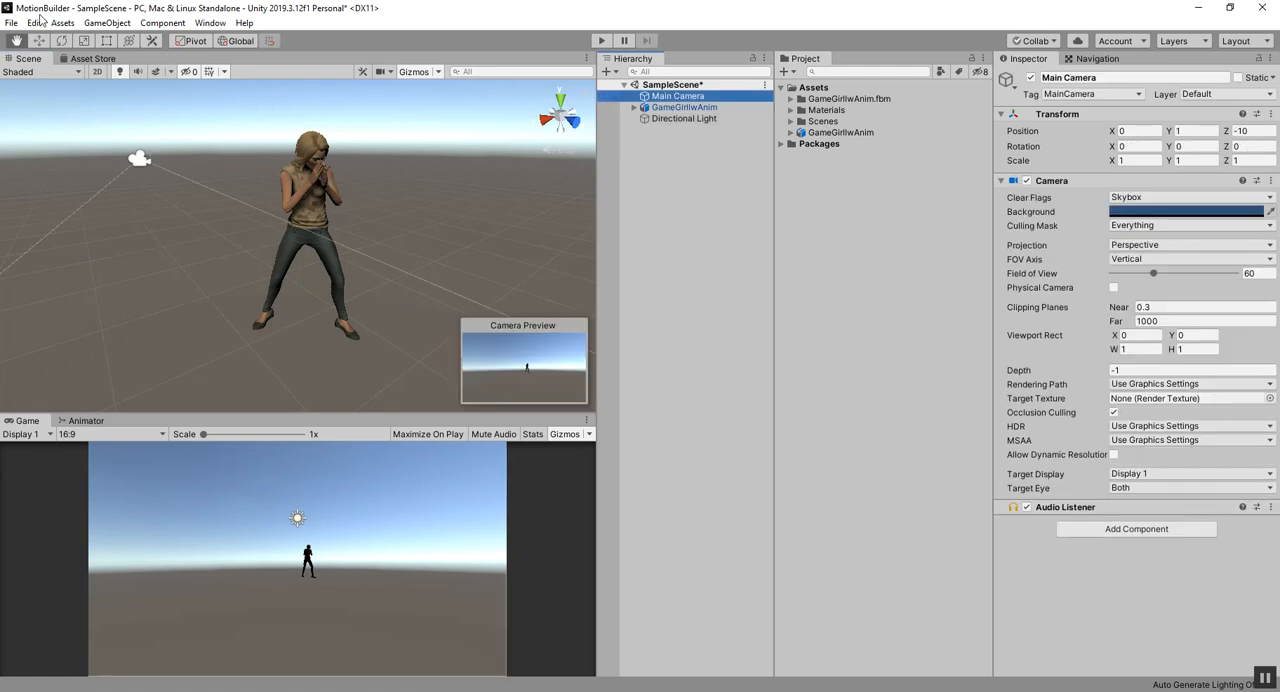
left_click(106, 23)
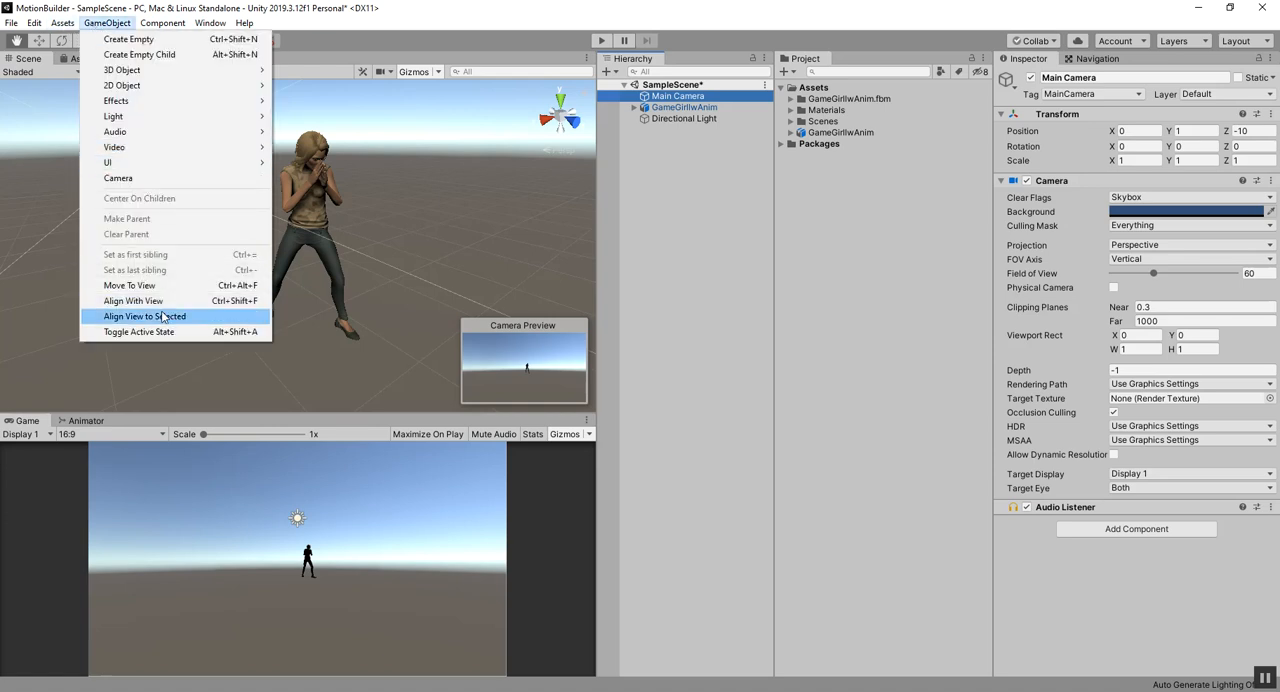
left_click(181, 300)
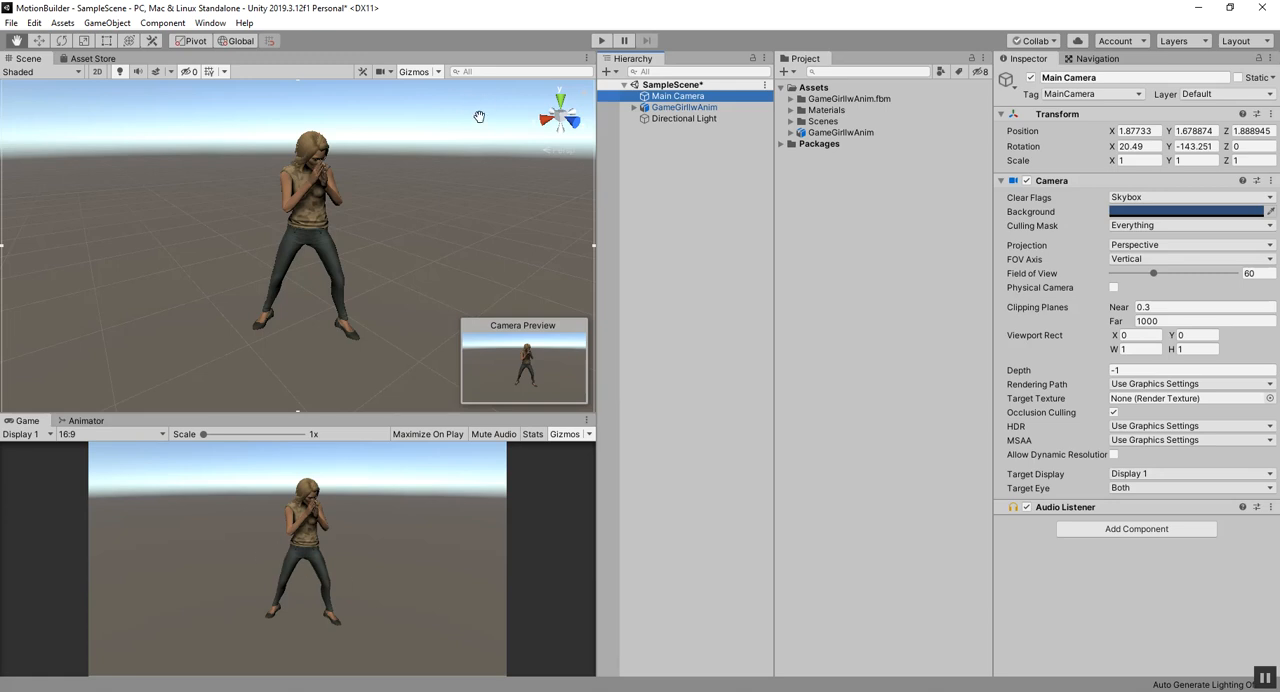
Step: Run the scene briefly, stop it, and look through the child objects of GameGirlIwAnim, including Body
left_click(604, 42)
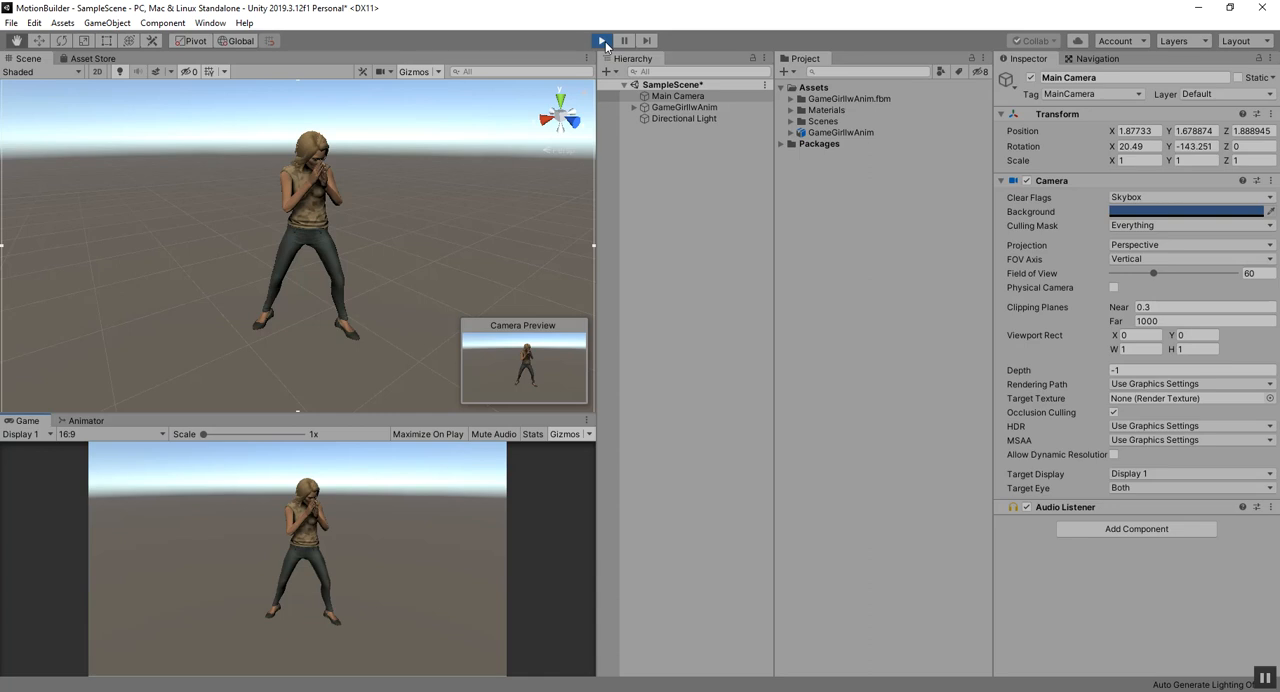
left_click(604, 42)
left_click(651, 109)
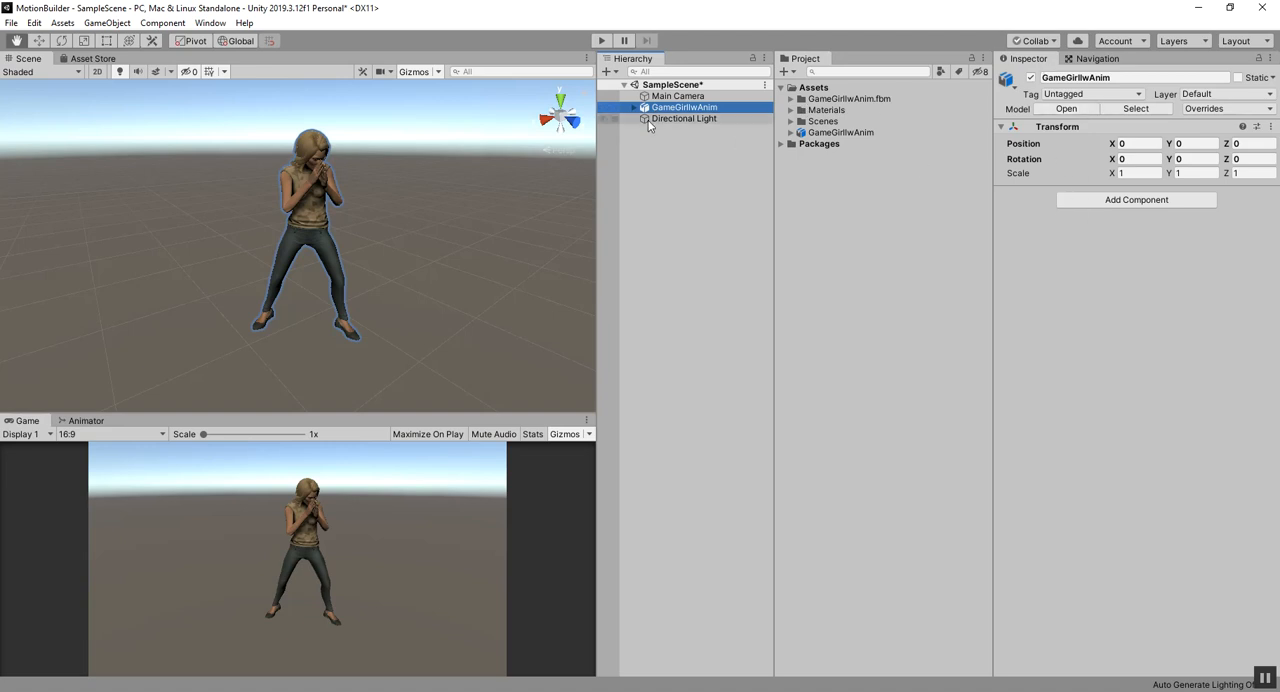
left_click(635, 108)
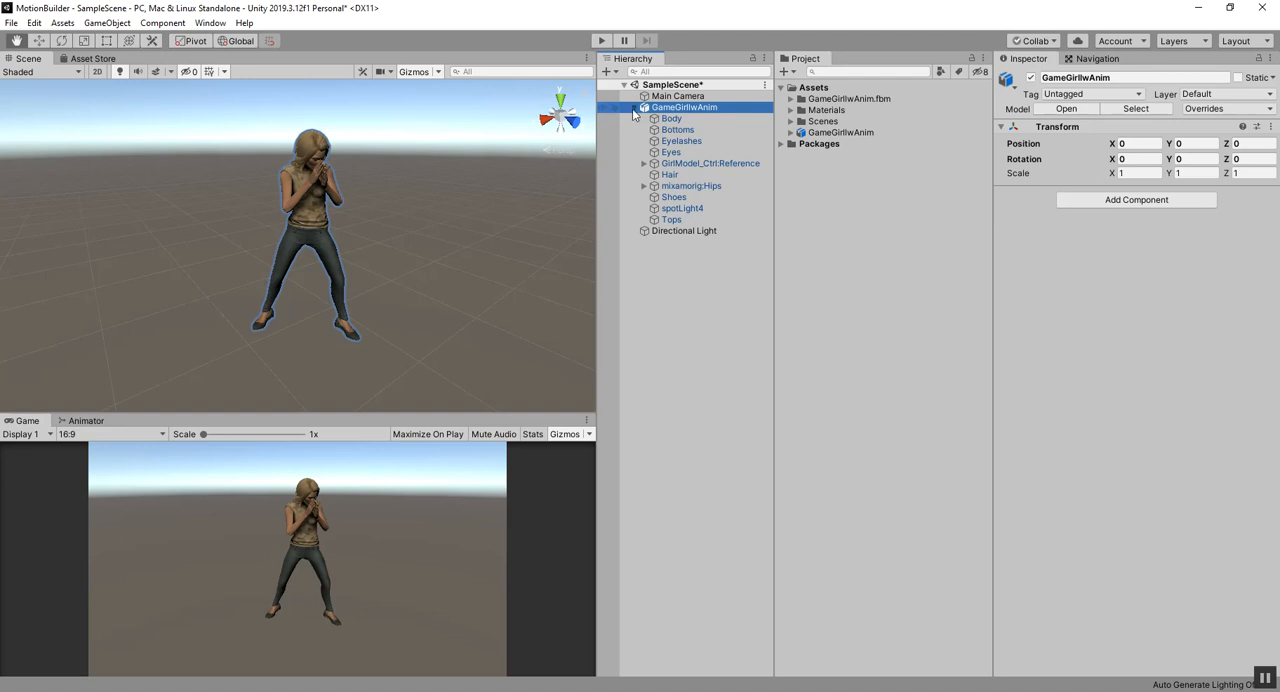
left_click(652, 119)
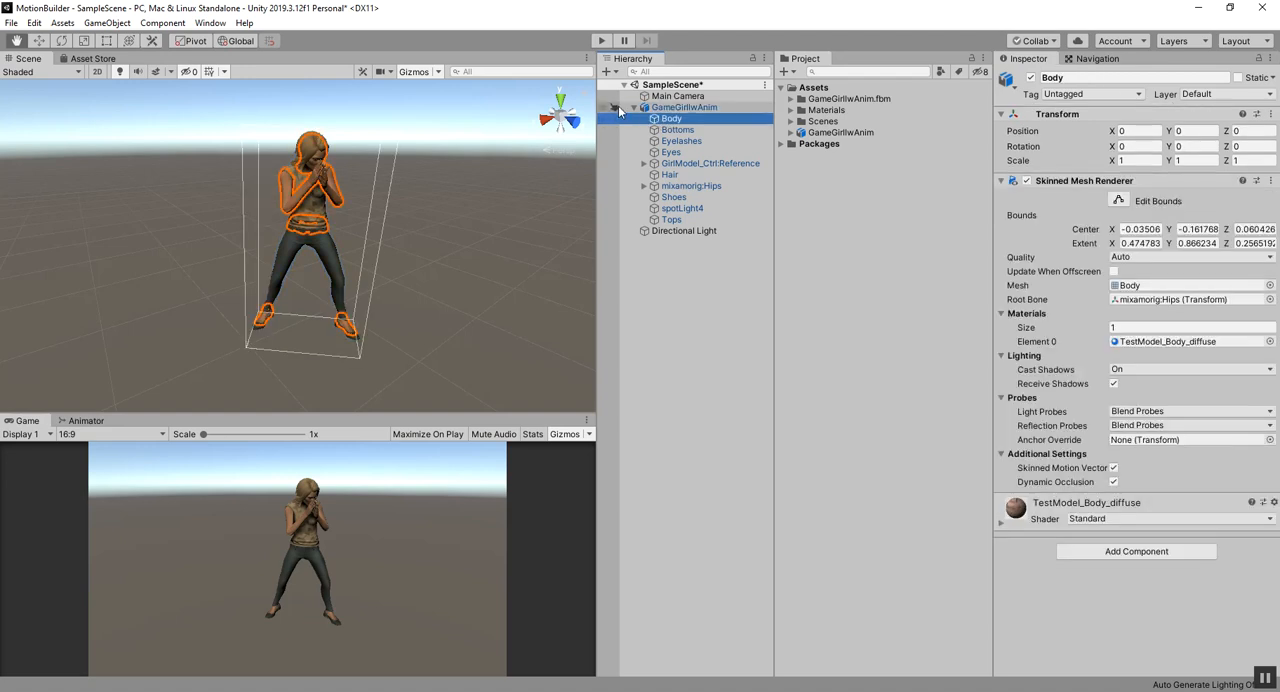
Step: Add an Animation component to the GameGirlIwAnim root object
left_click(640, 108)
left_click(636, 108)
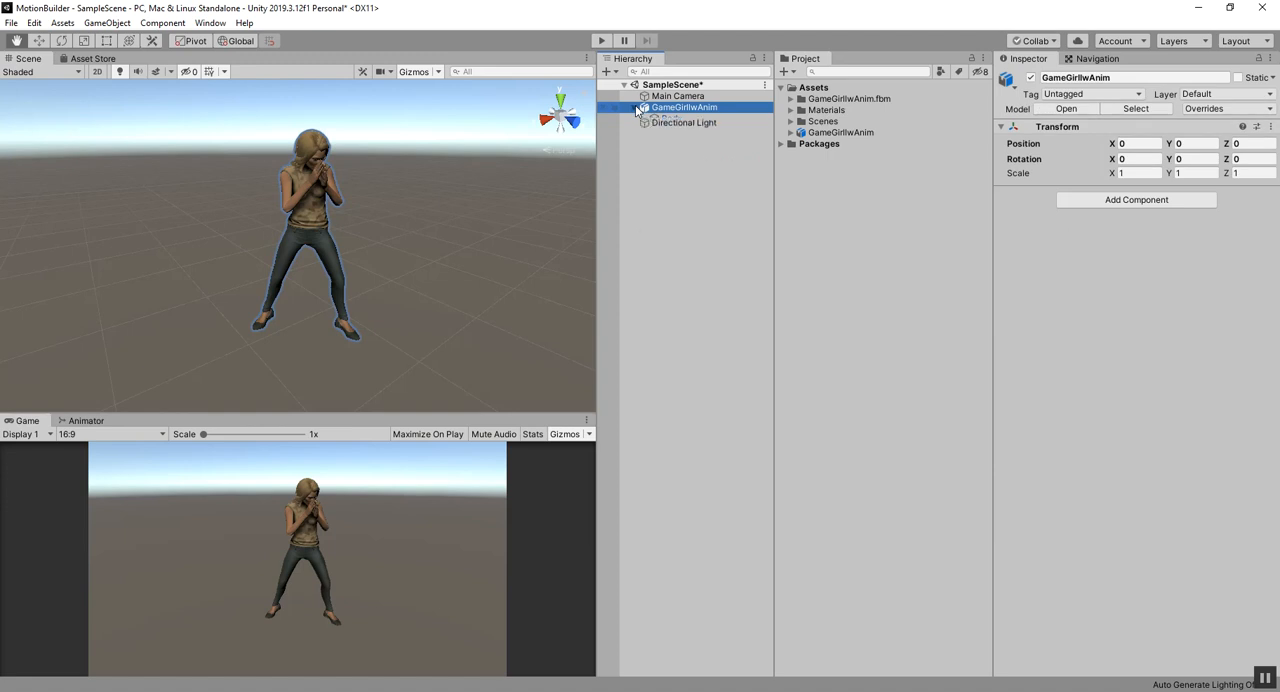
left_click(1080, 202)
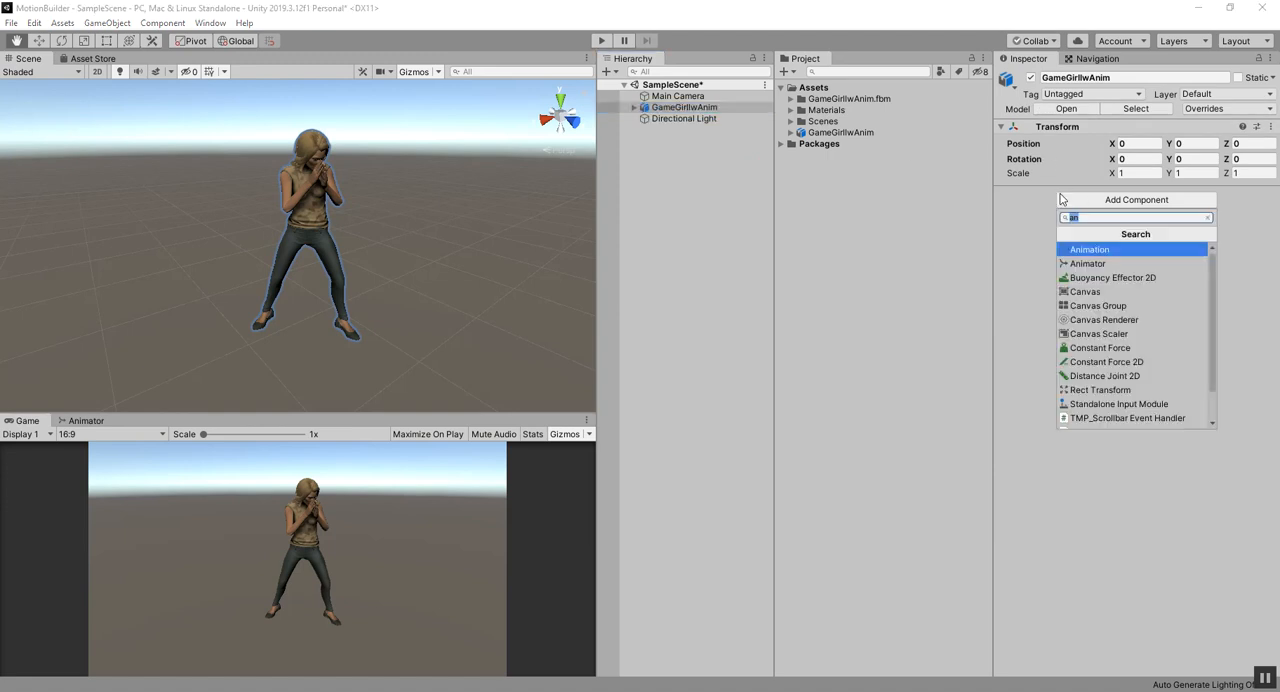
left_click(1097, 252)
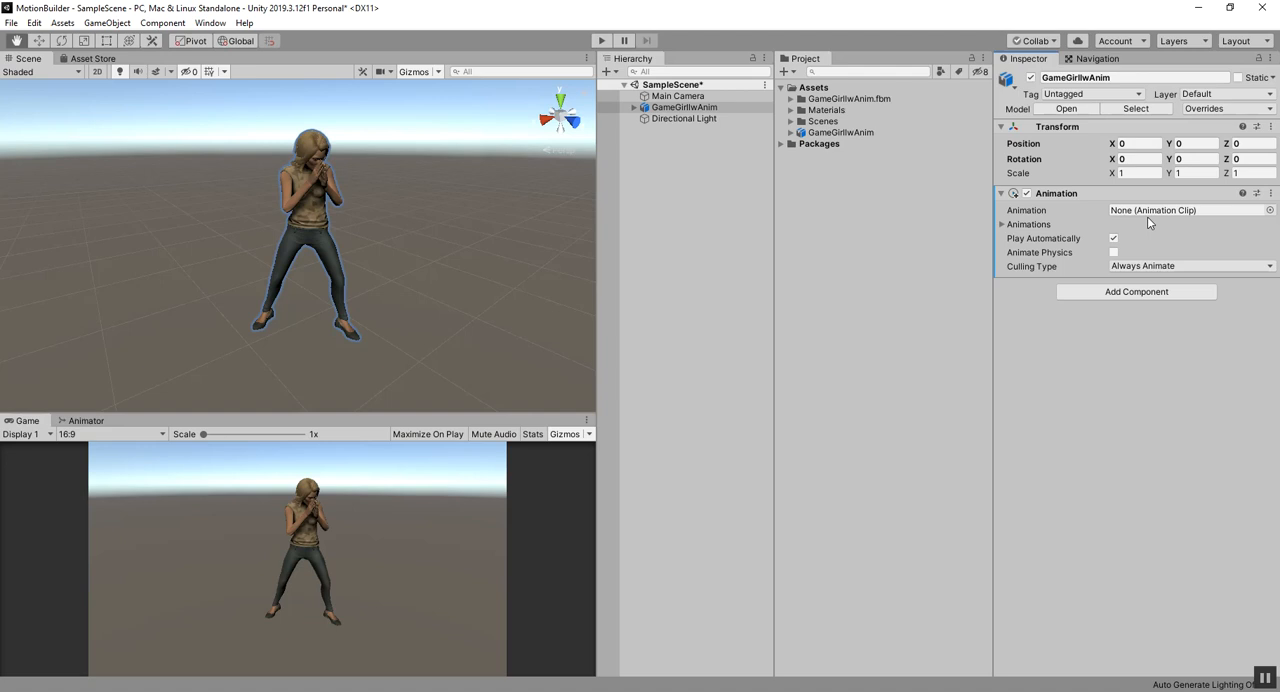
Step: Create an Animator Controller asset in the project and name it Game Girl Controller
left_click(786, 72)
left_click(970, 227)
left_click(786, 73)
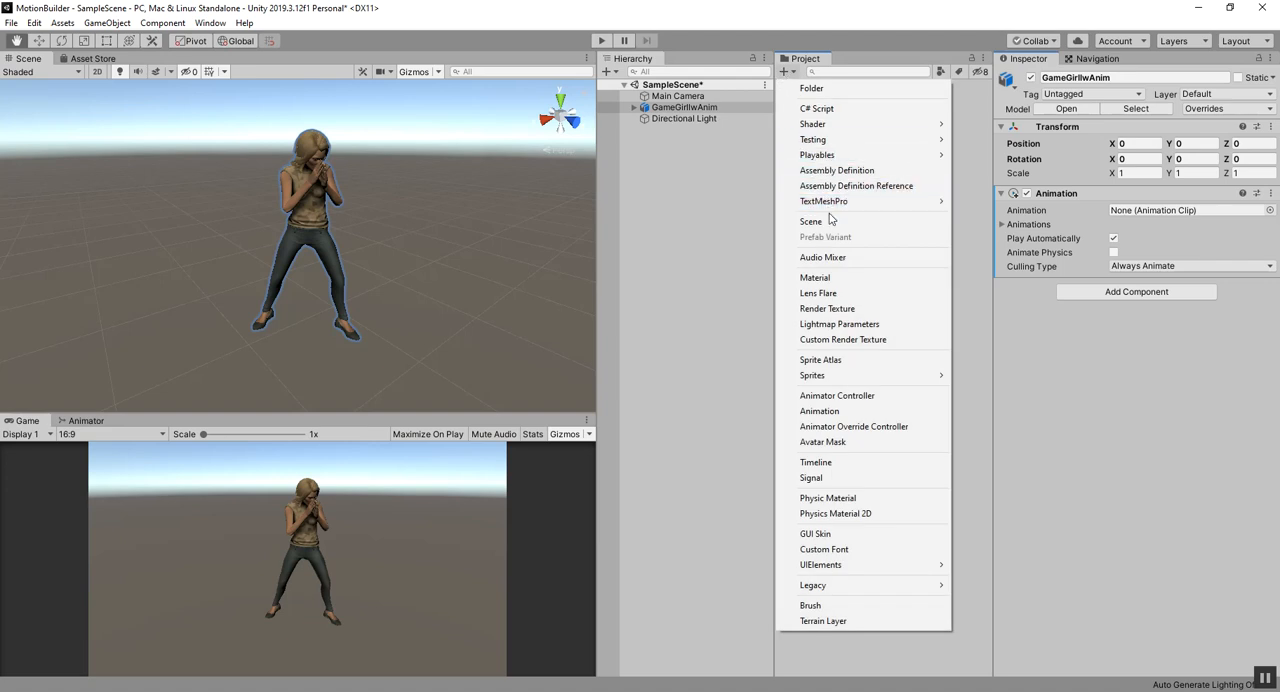
left_click(836, 396)
left_click_drag(864, 144, 773, 145)
key("BackSpace")
type("Game G")
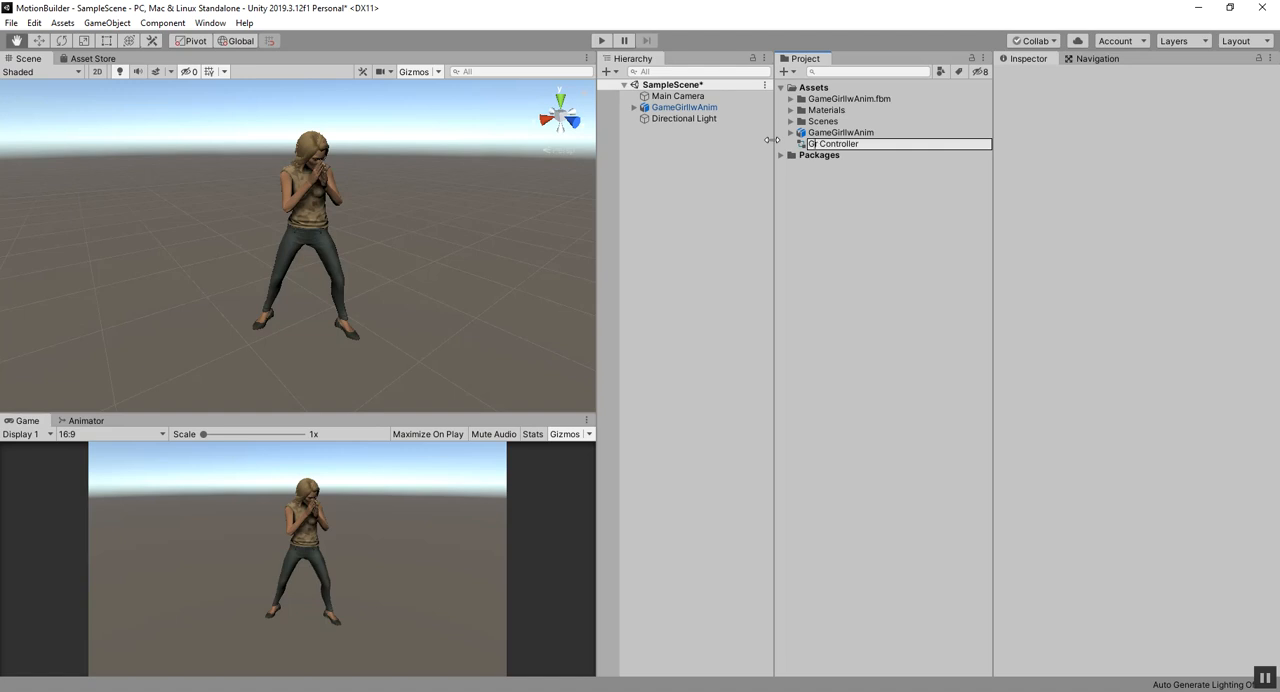
type("irl")
key("BackSpace")
key("Return")
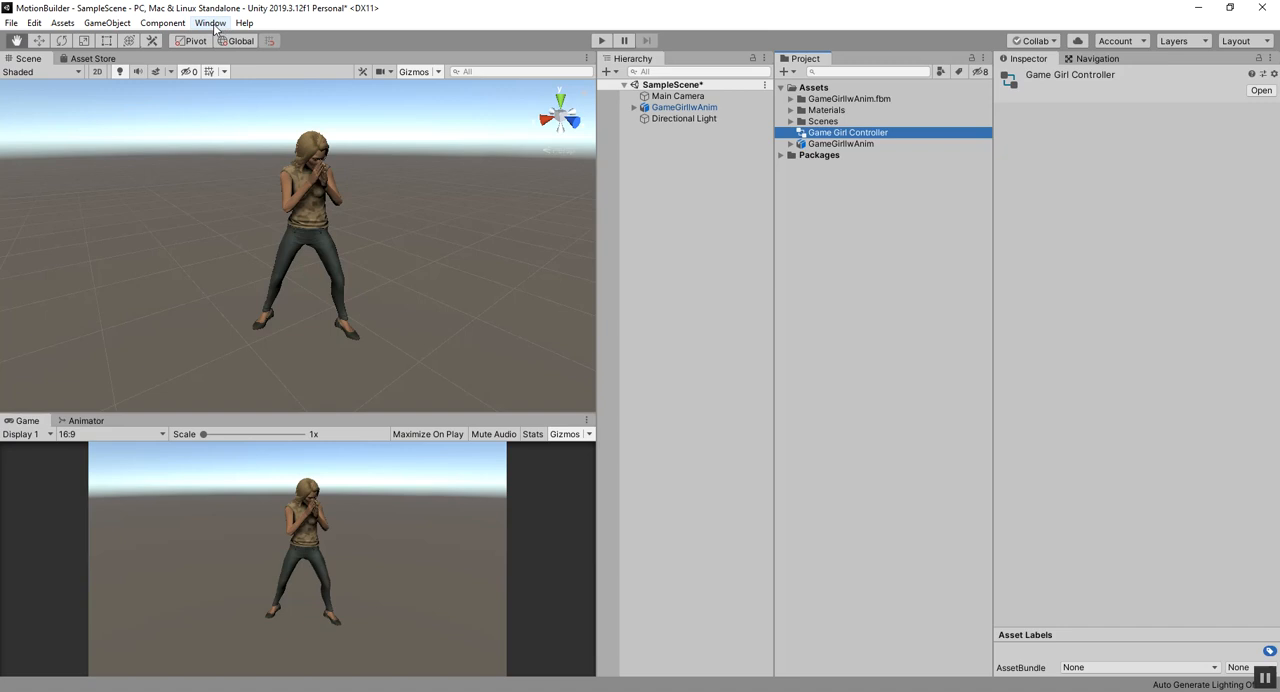
Step: Bring up the Animator window with the Base Layer graph of Game Girl Controller
left_click(80, 421)
left_click(27, 421)
left_click(85, 421)
left_click(210, 22)
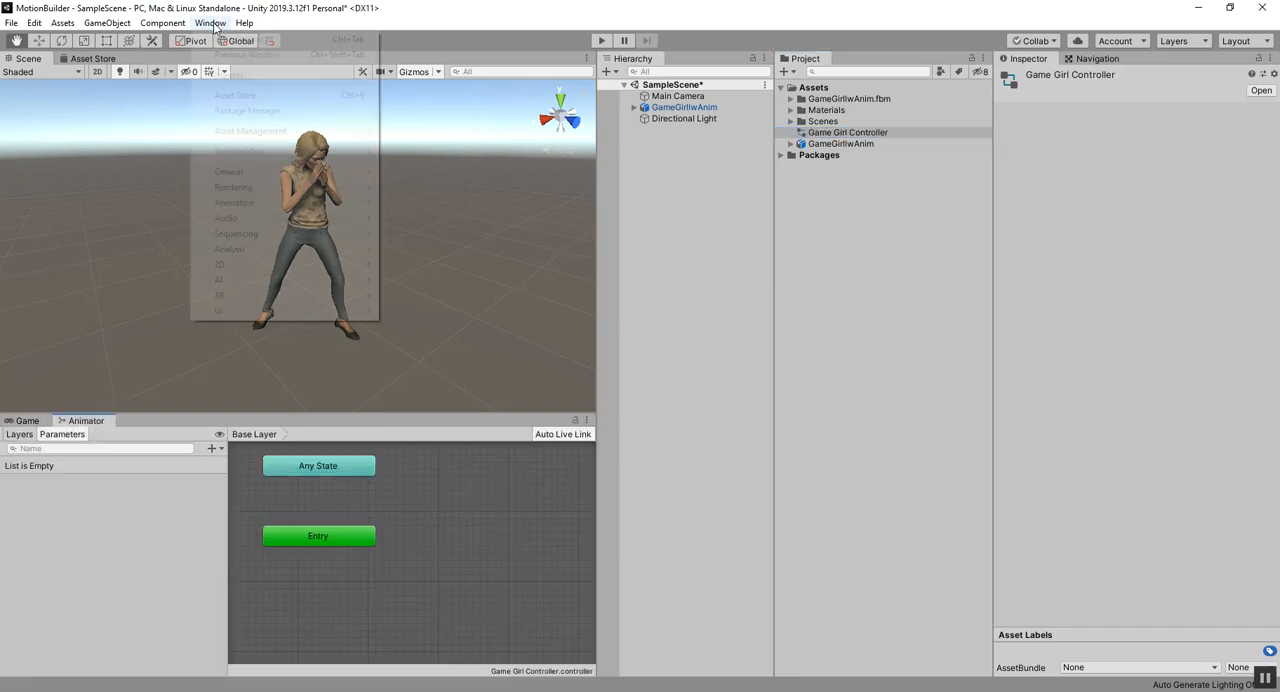
mouse_move(245, 204)
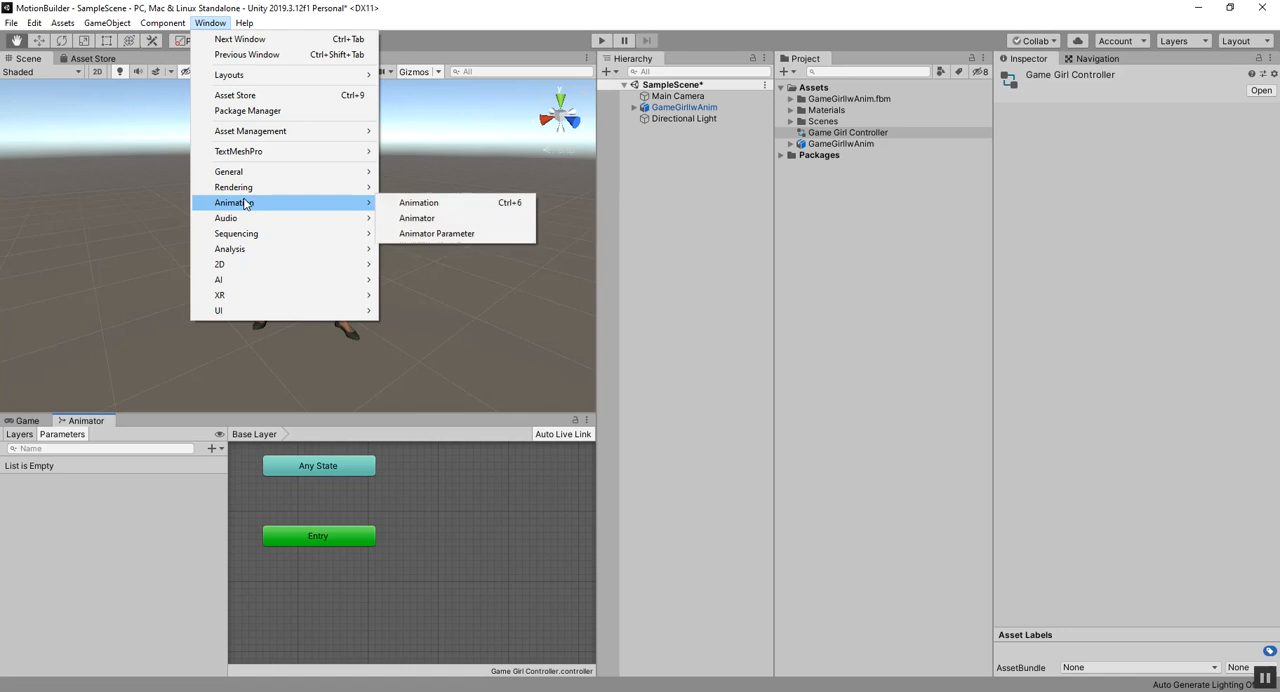
left_click(418, 218)
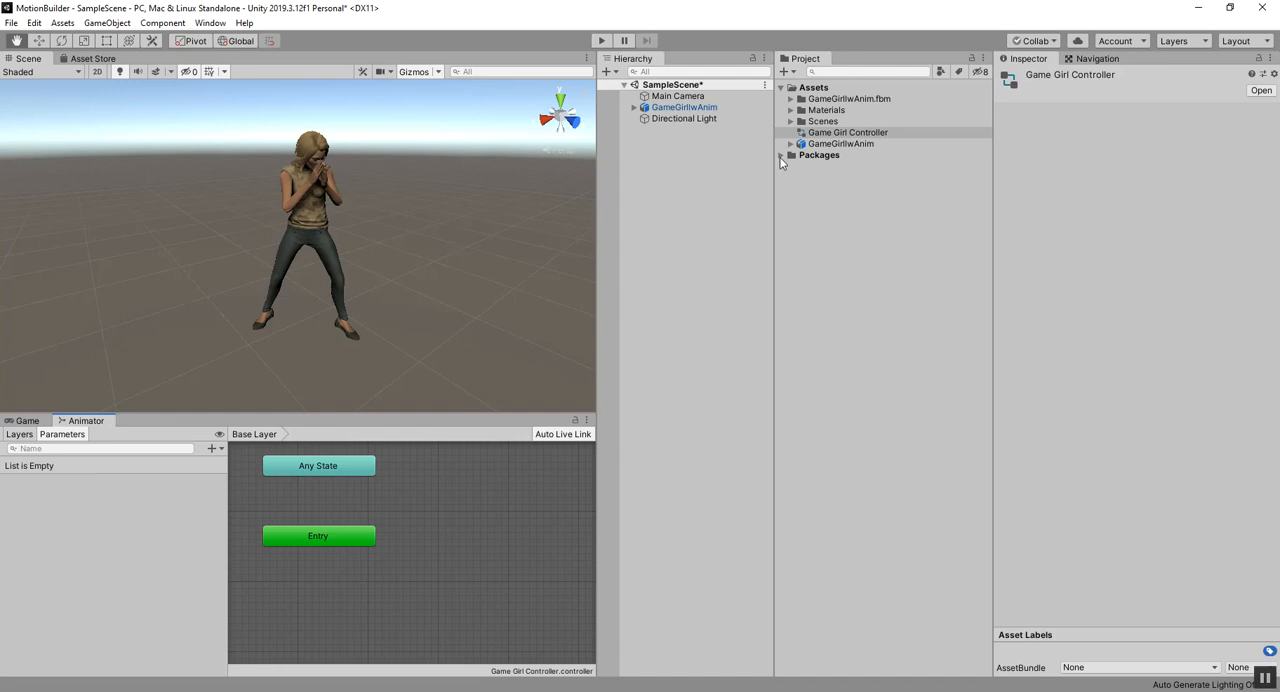
left_click(812, 136)
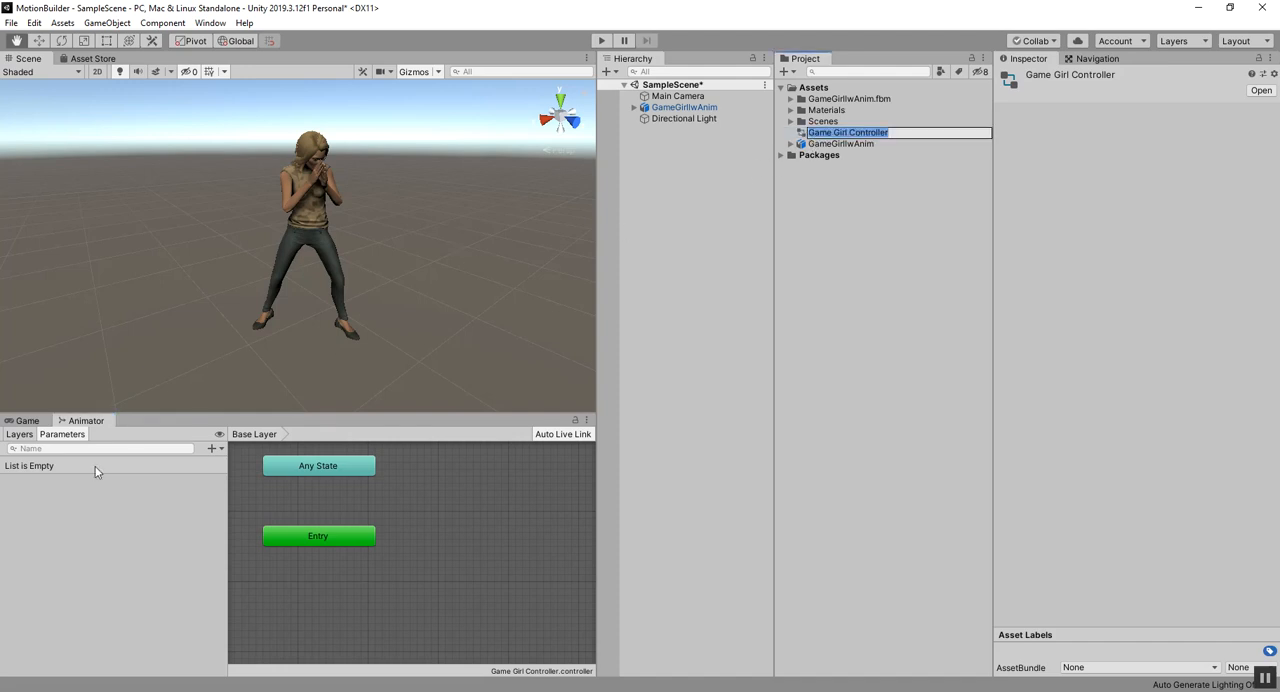
left_click(361, 510)
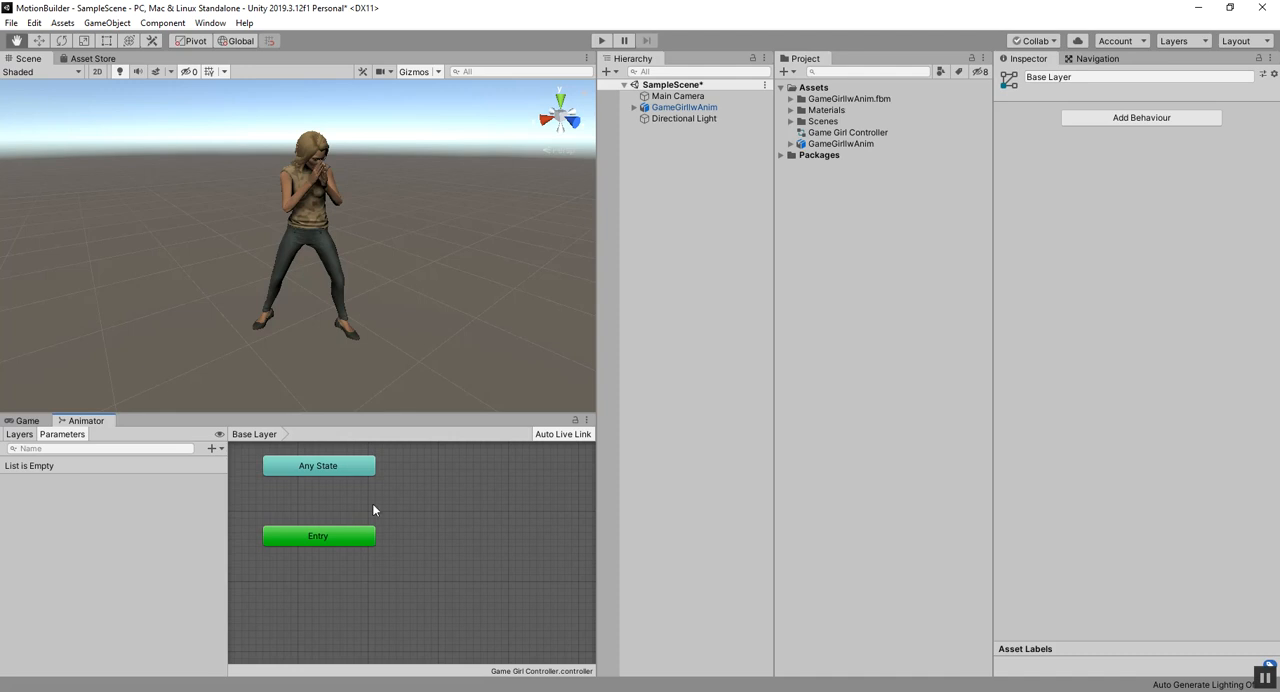
Step: Expand the GameGirlIwAnim model asset and look through its Cowboy Draw, Crosshook, Jab, Roundhouse and Uppercut clips
left_click(790, 144)
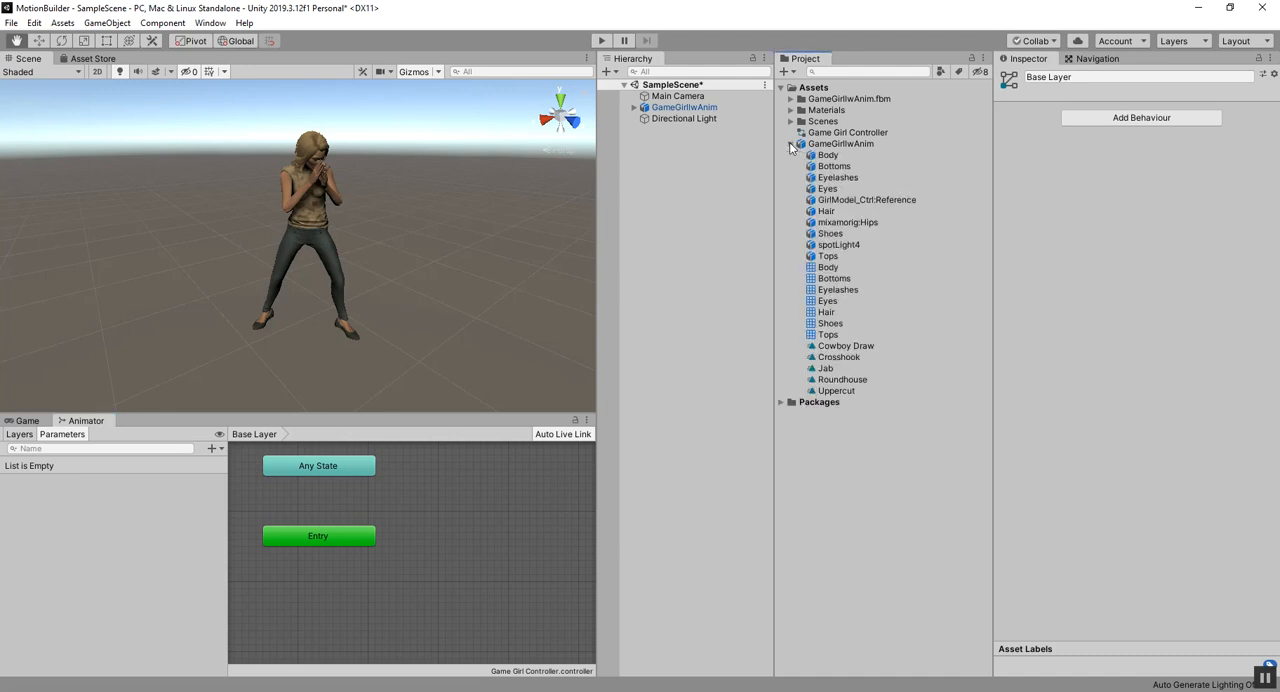
left_click(840, 346)
left_click(840, 357)
left_click(838, 369)
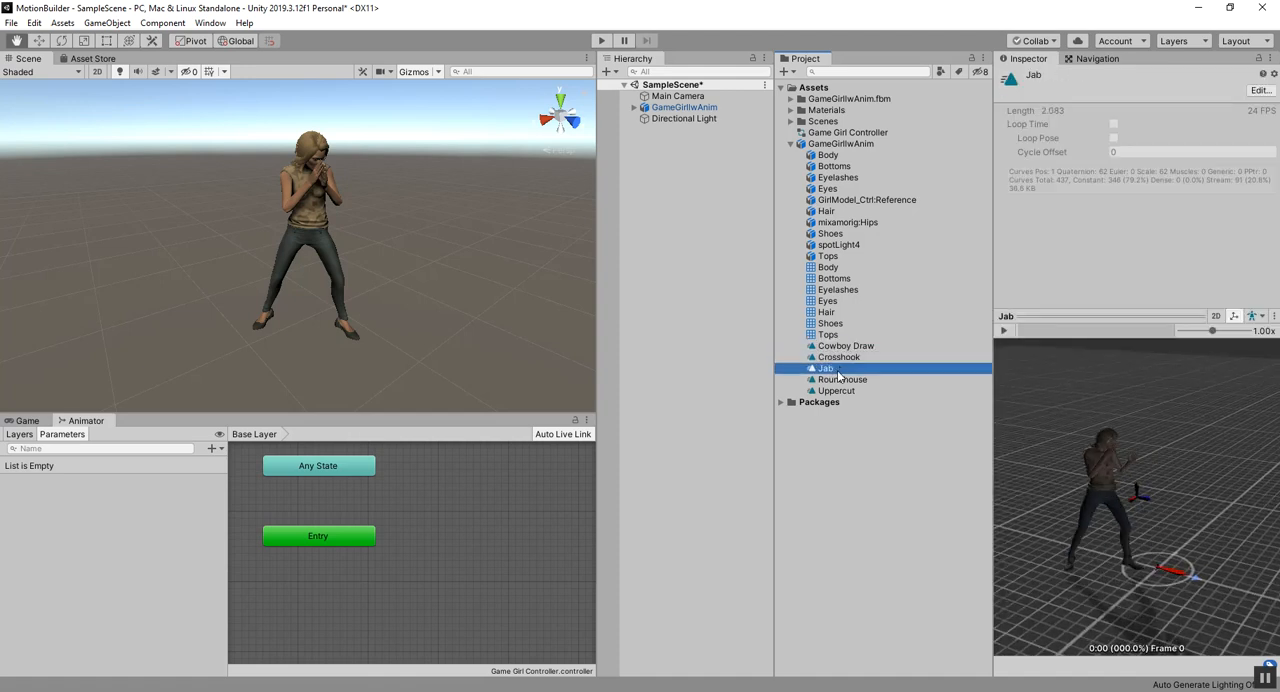
key("Down")
key("Down")
key("Up")
key("Up")
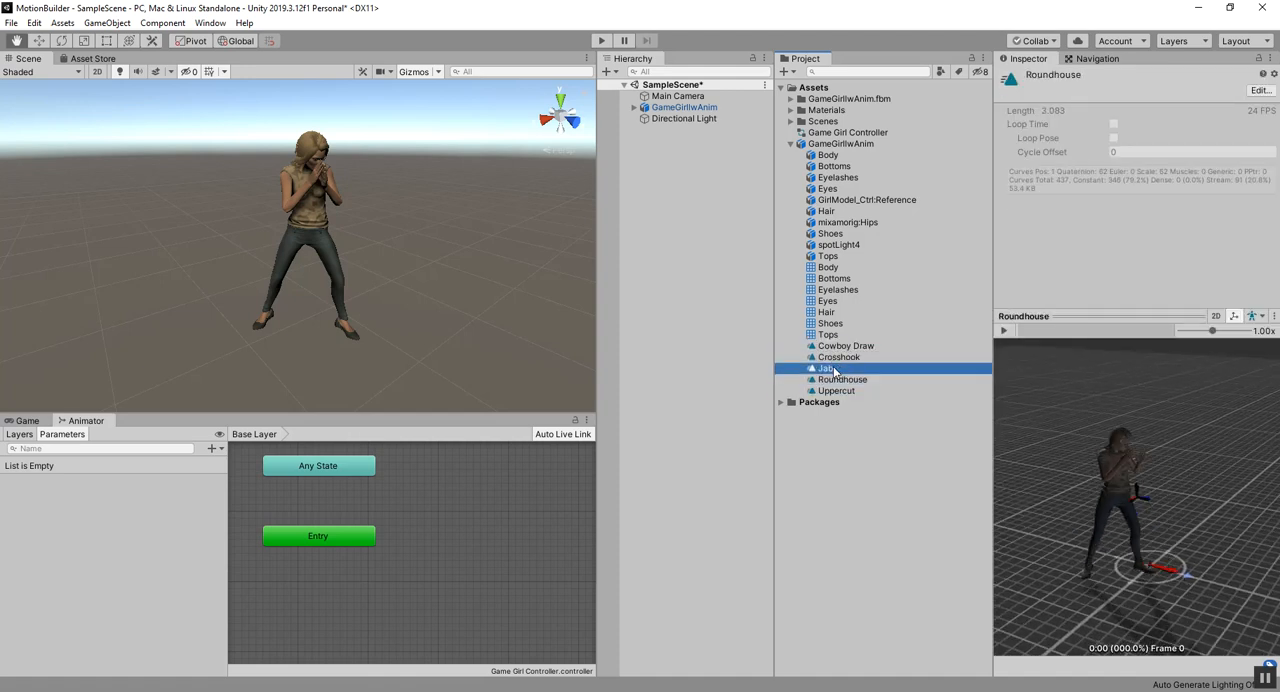
key("Up")
key("Up")
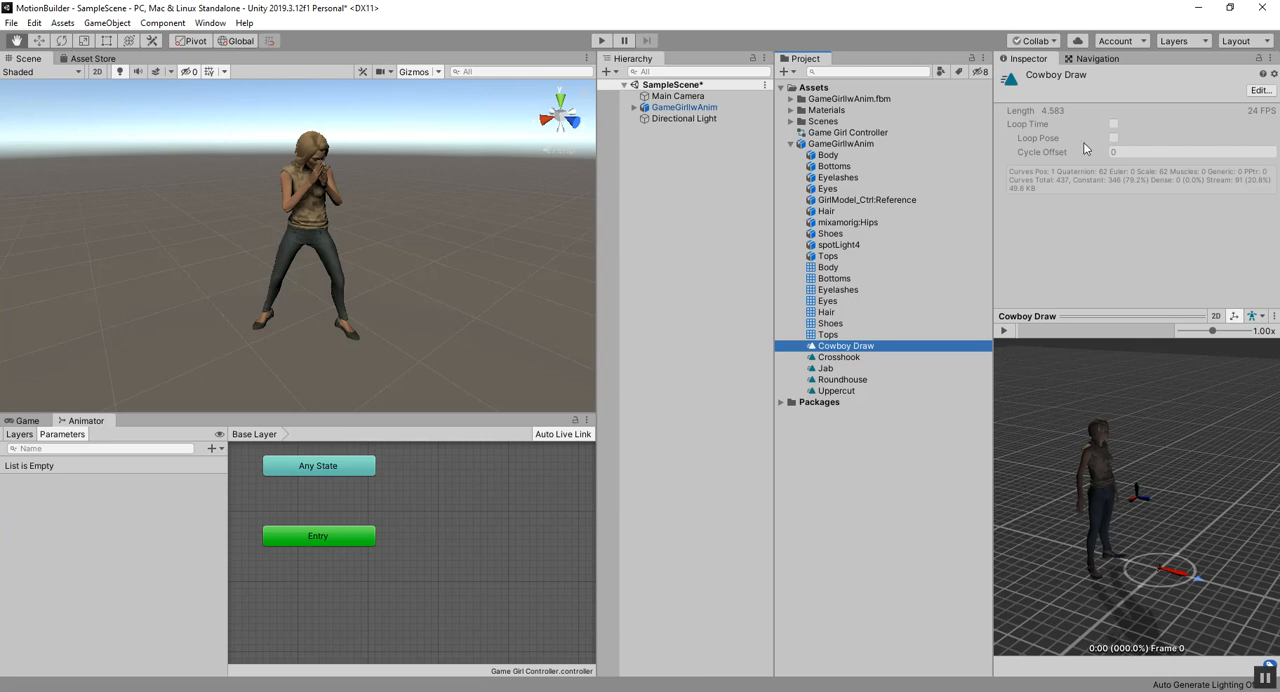
Step: Duplicate the model's Uppercut clip as a standalone asset and play the copy's preview on the GameGirlIwAnim model
left_click(836, 391)
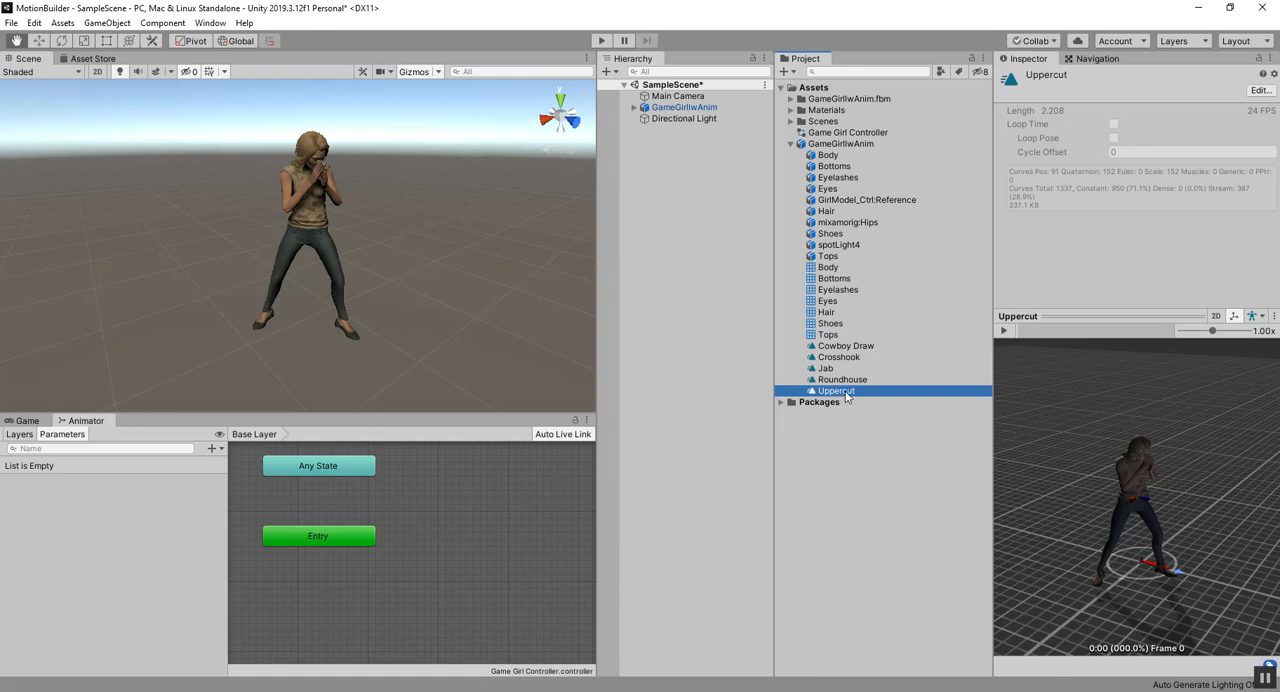
right_click(846, 397)
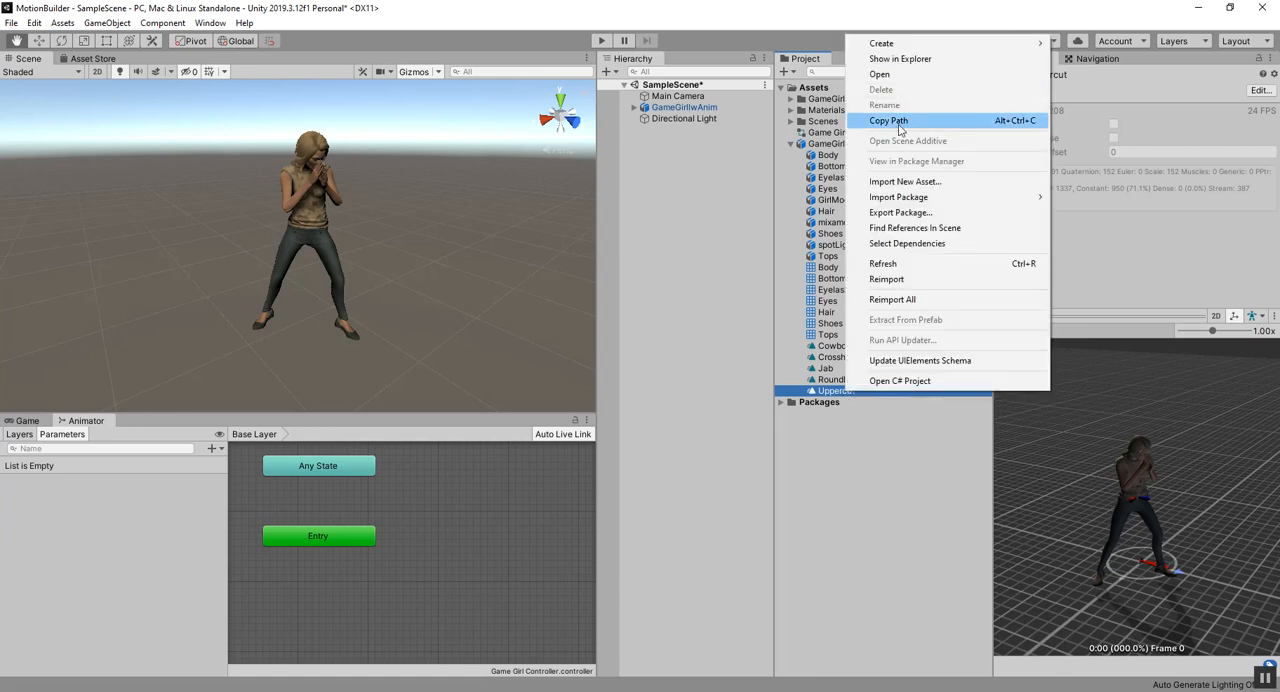
left_click(824, 396)
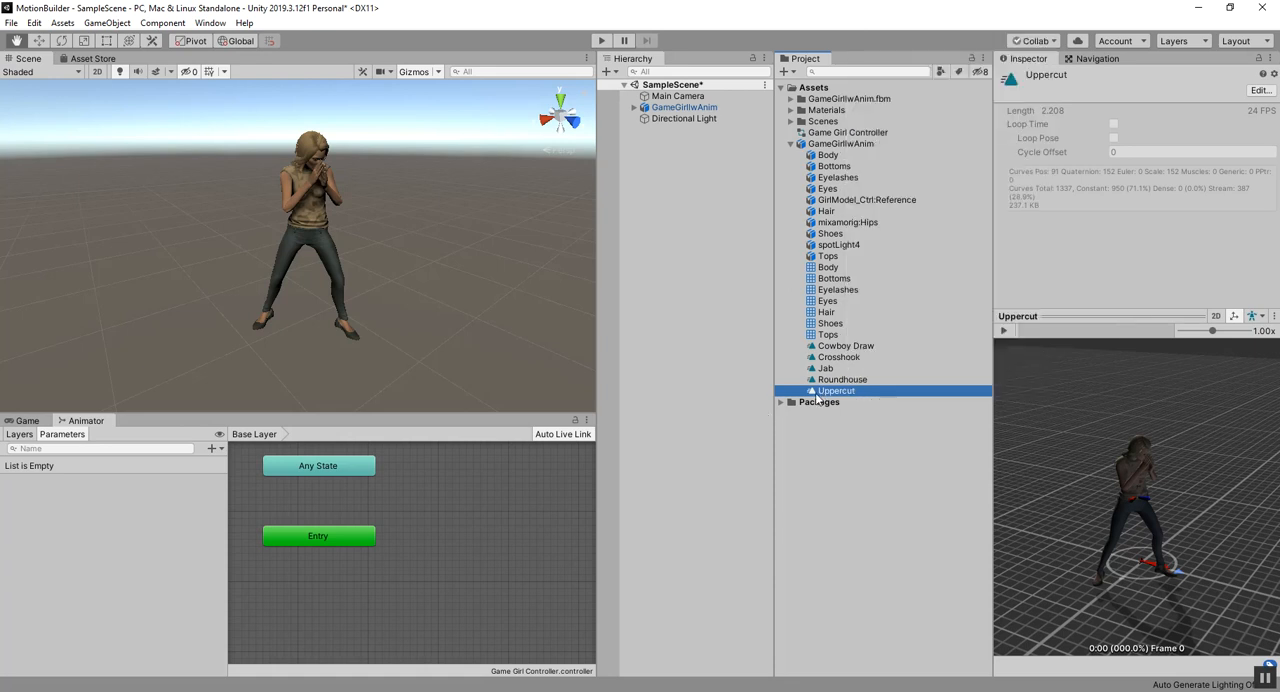
key("ctrl+d")
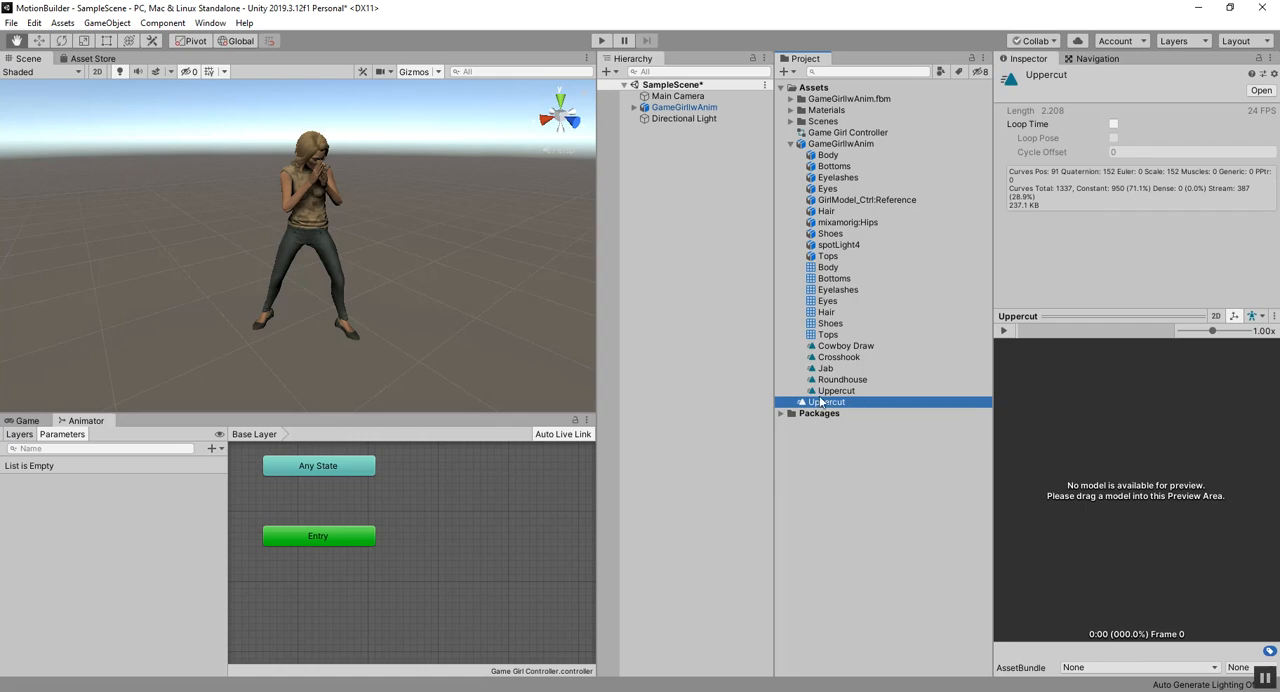
left_click_drag(860, 144, 1120, 488)
left_click(1004, 330)
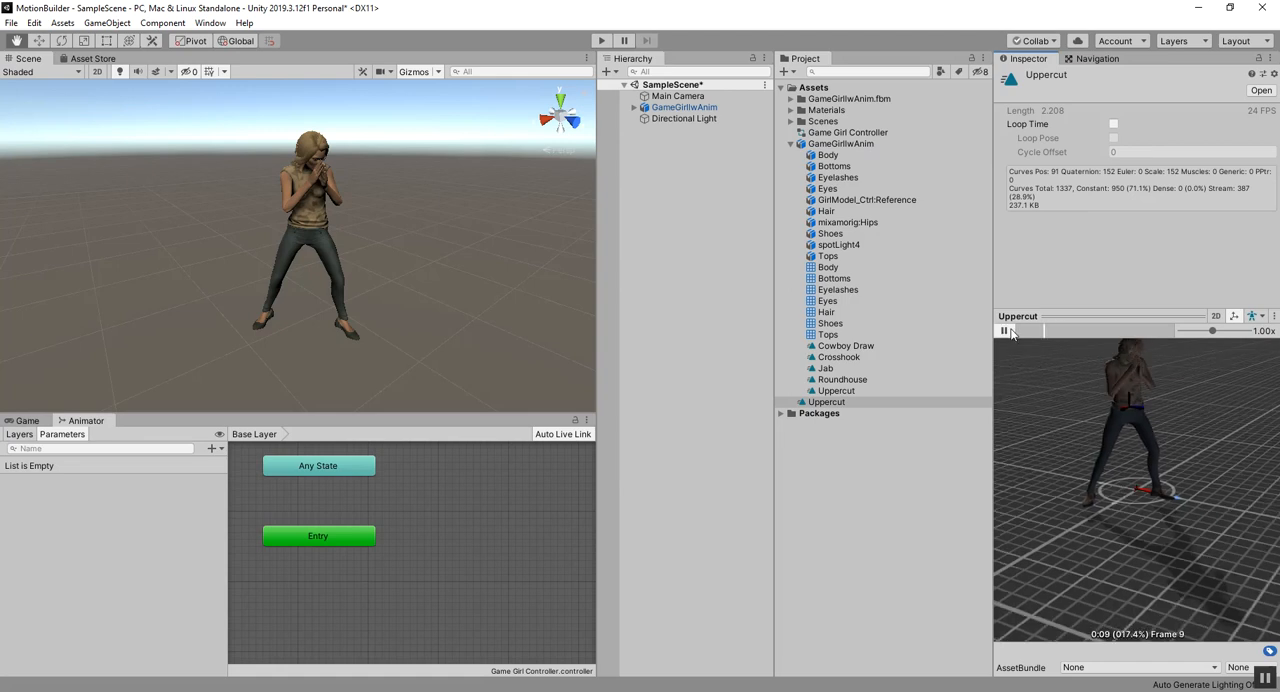
Step: Turn on Loop Time for the standalone Uppercut clip and add it as a state in the Game Girl Controller graph
left_click(1004, 330)
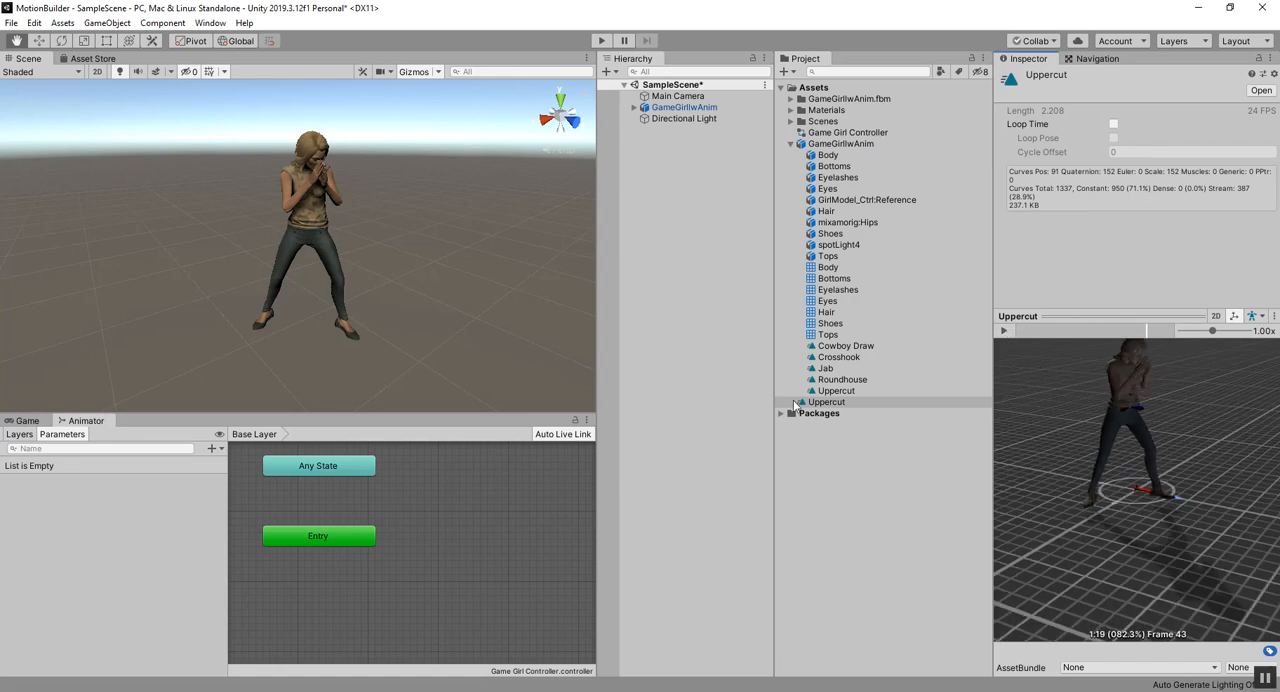
left_click(838, 405)
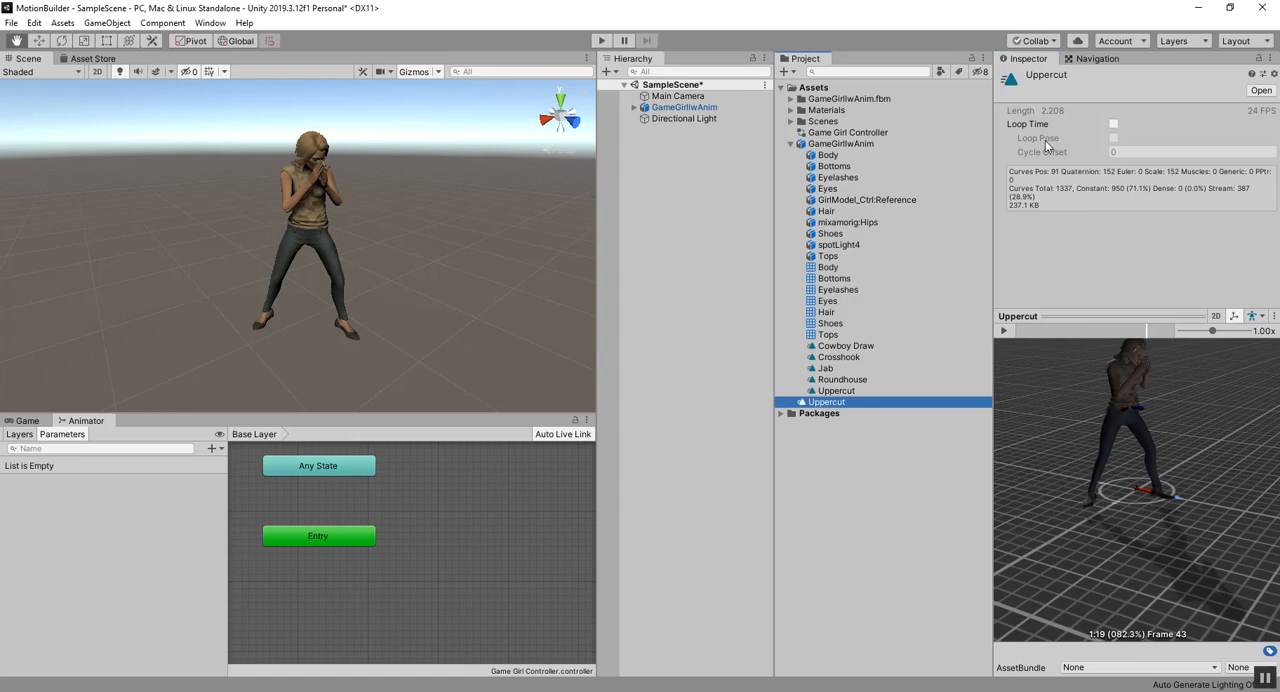
left_click(1113, 124)
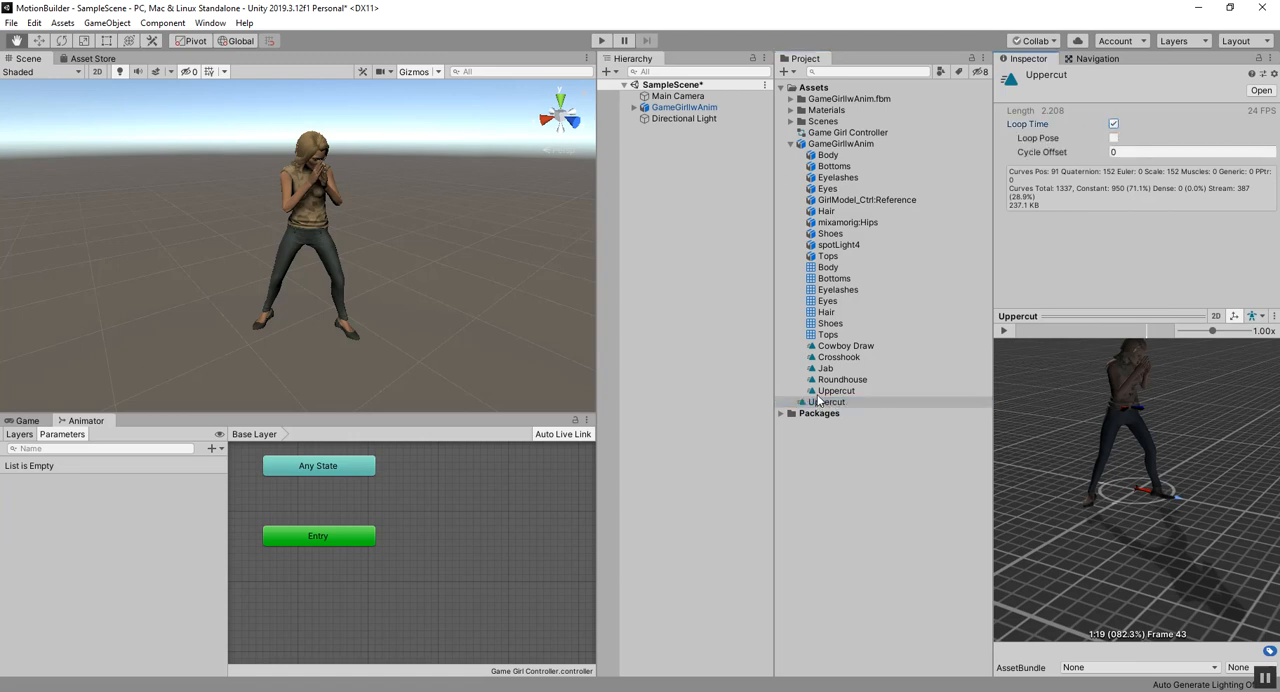
left_click_drag(826, 405, 455, 540)
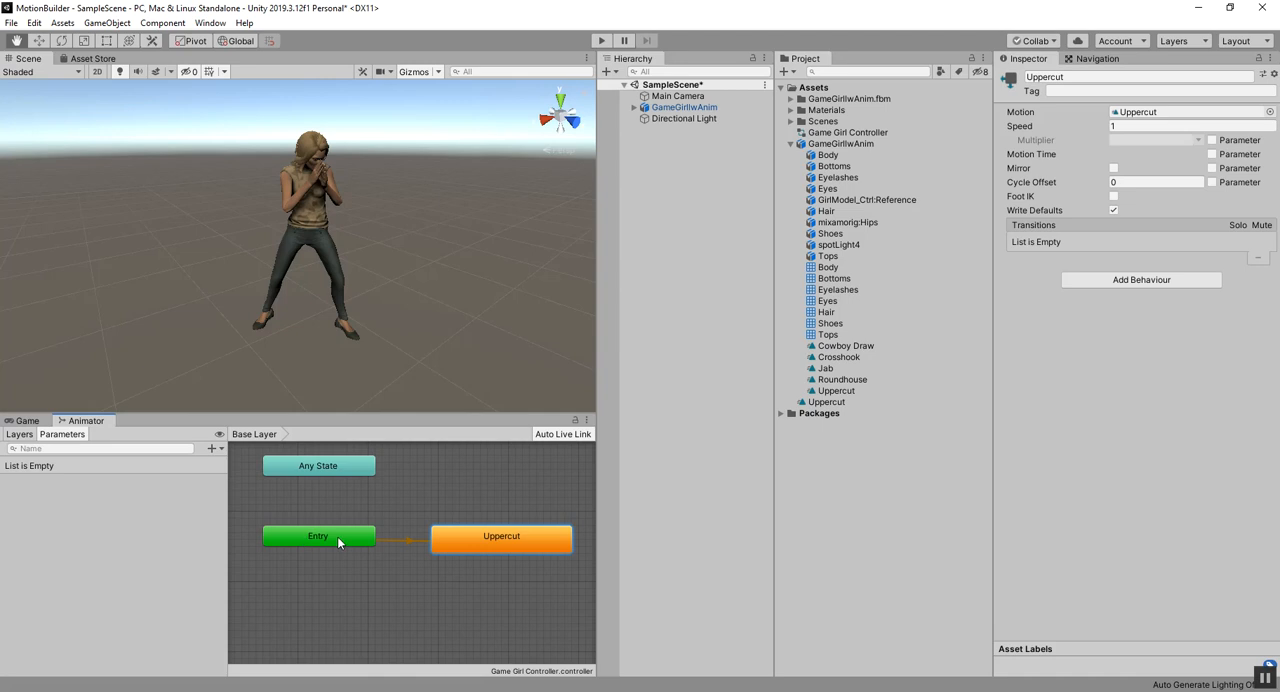
Step: Run the scene briefly and check the clip choices for the Animation component of the GameGirlIwAnim object
left_click(596, 37)
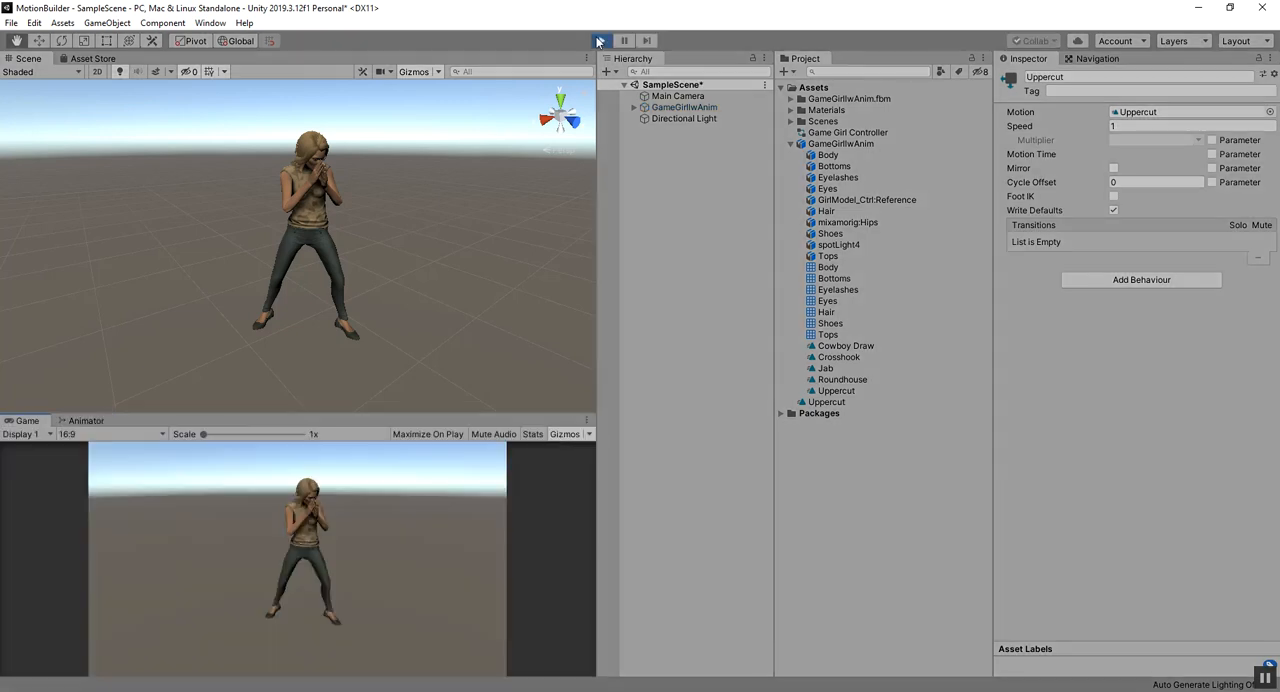
left_click(599, 41)
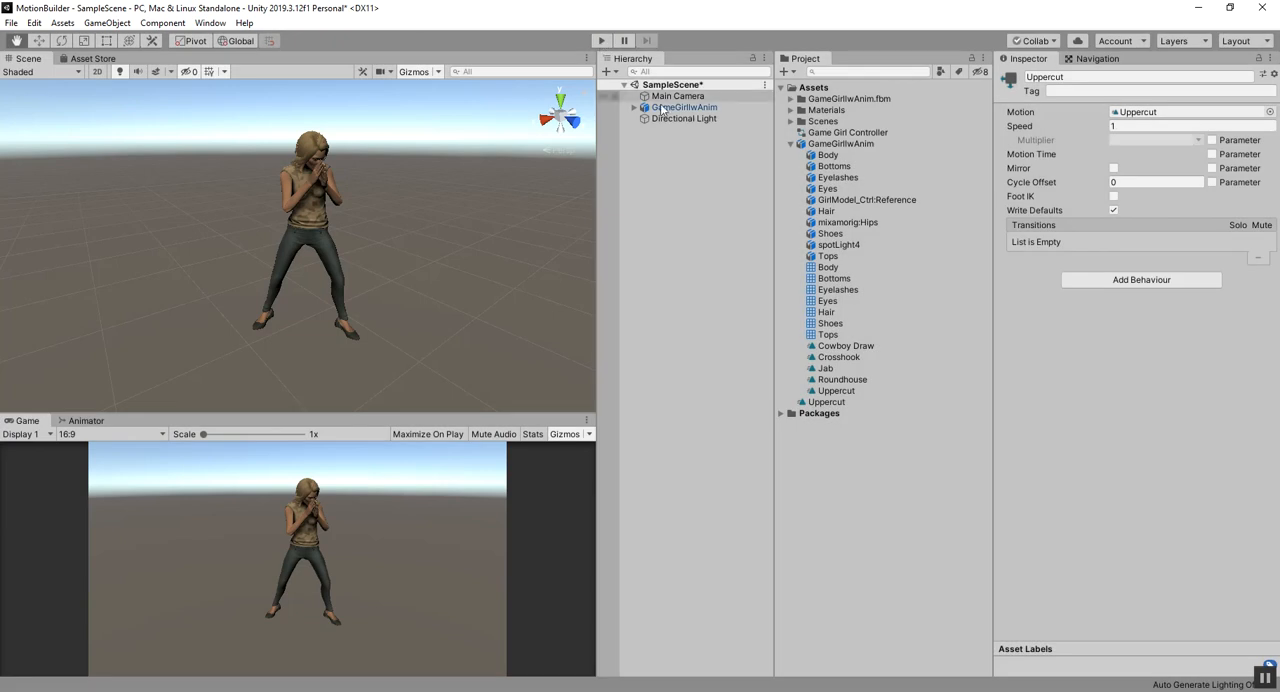
left_click(676, 108)
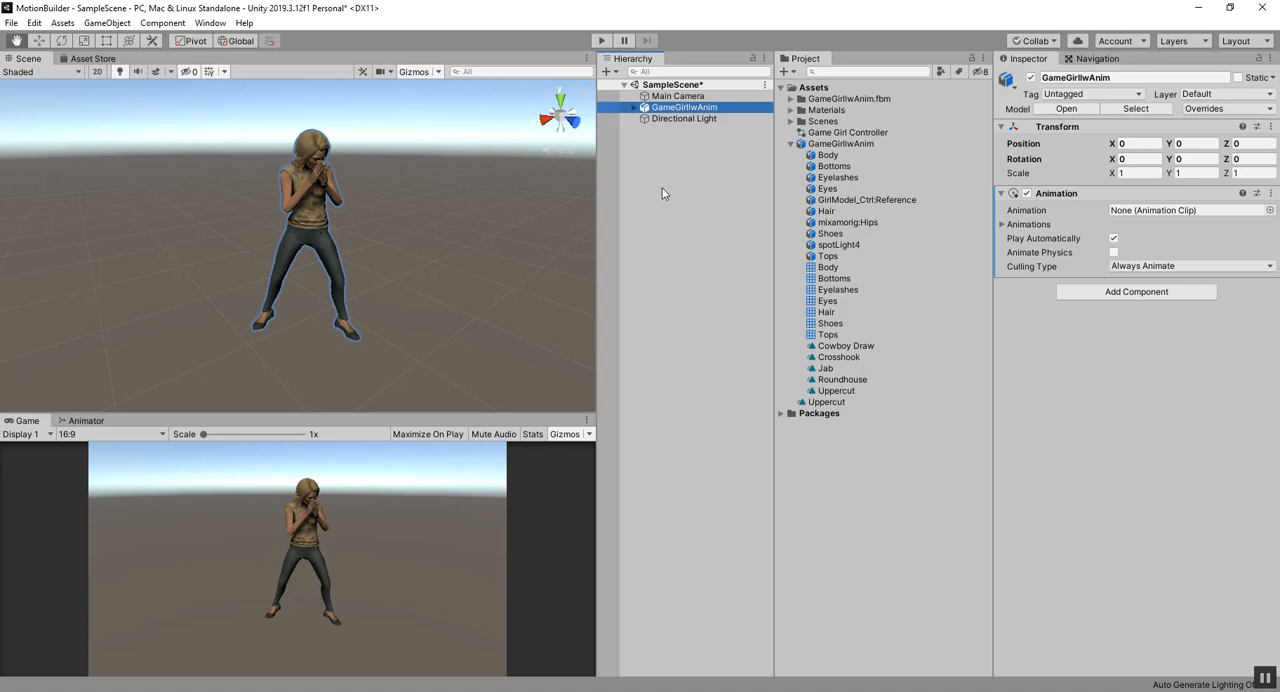
left_click(1270, 211)
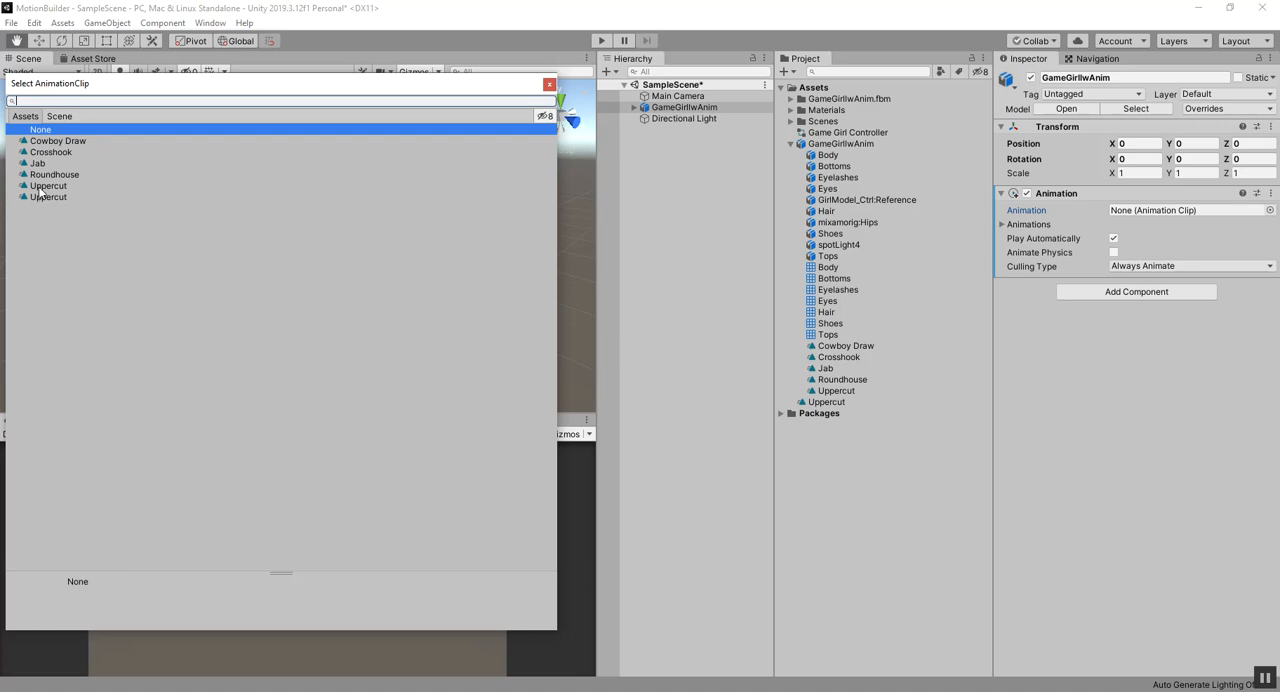
left_click(549, 84)
Step: Replace the Animation component on the GameGirlIwAnim object with an Animator component
left_click(1270, 194)
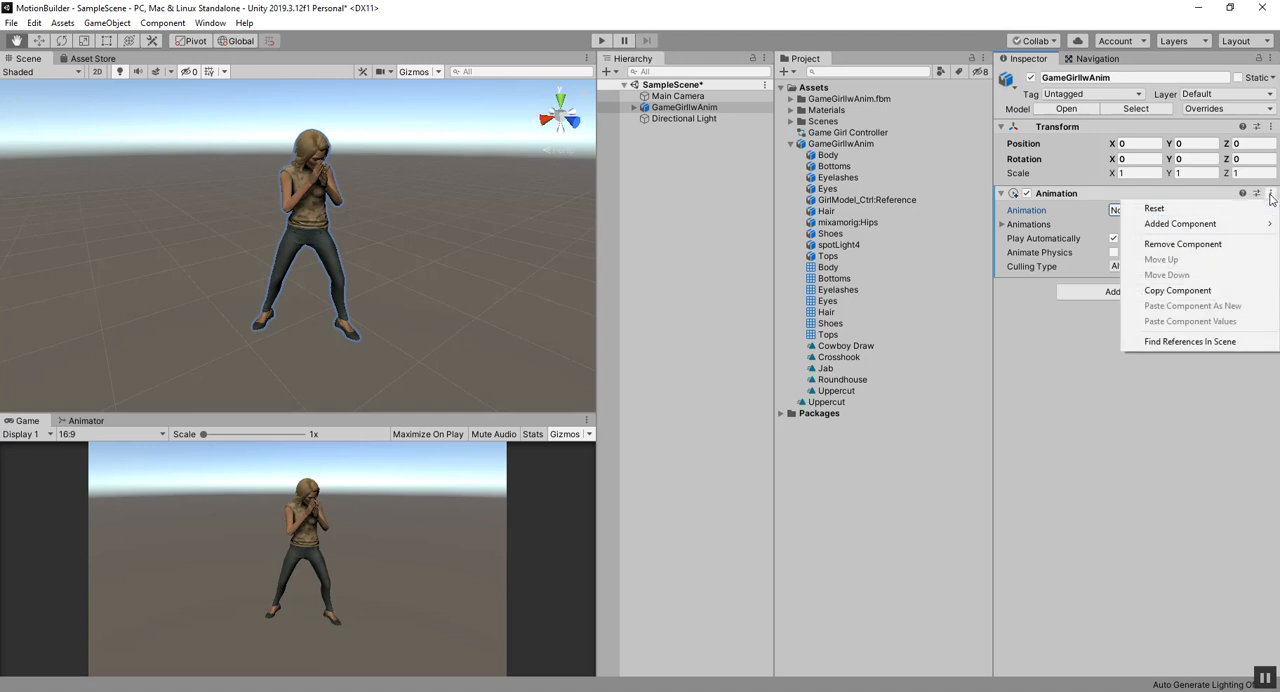
left_click(1175, 244)
left_click(1148, 205)
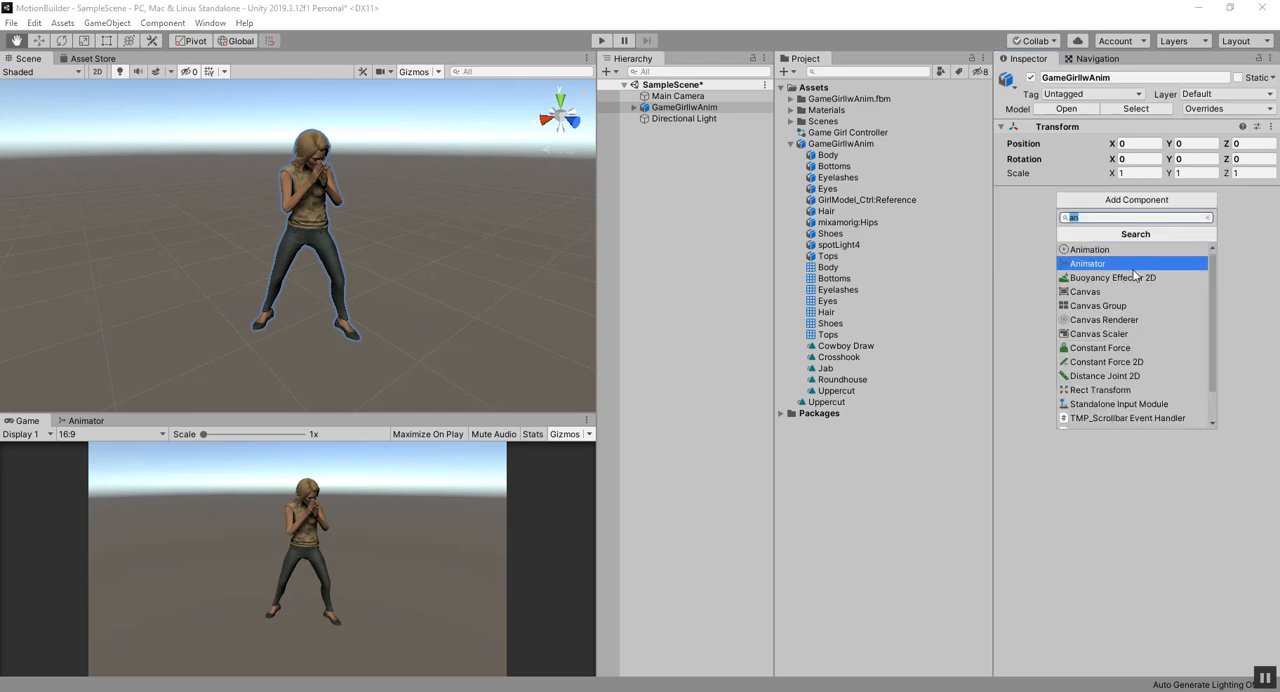
left_click(1116, 266)
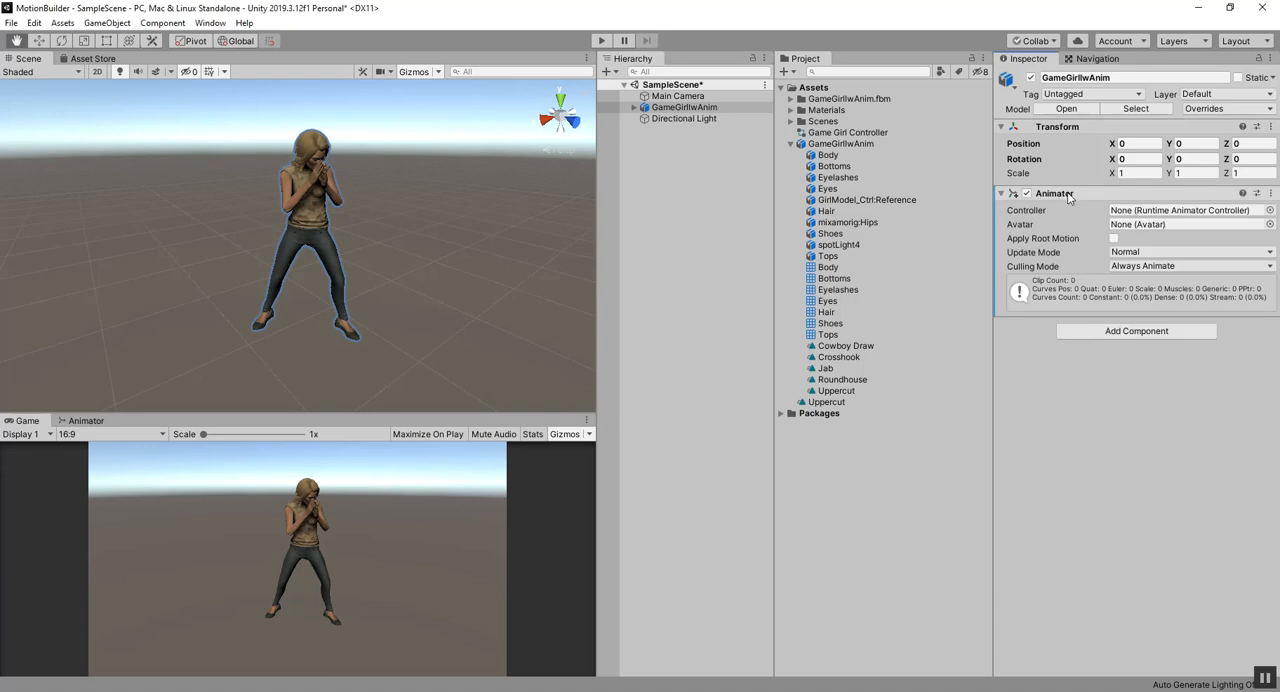
Step: Assign Game Girl Controller as the Animator component's controller and test the animation by running the scene
left_click(1270, 211)
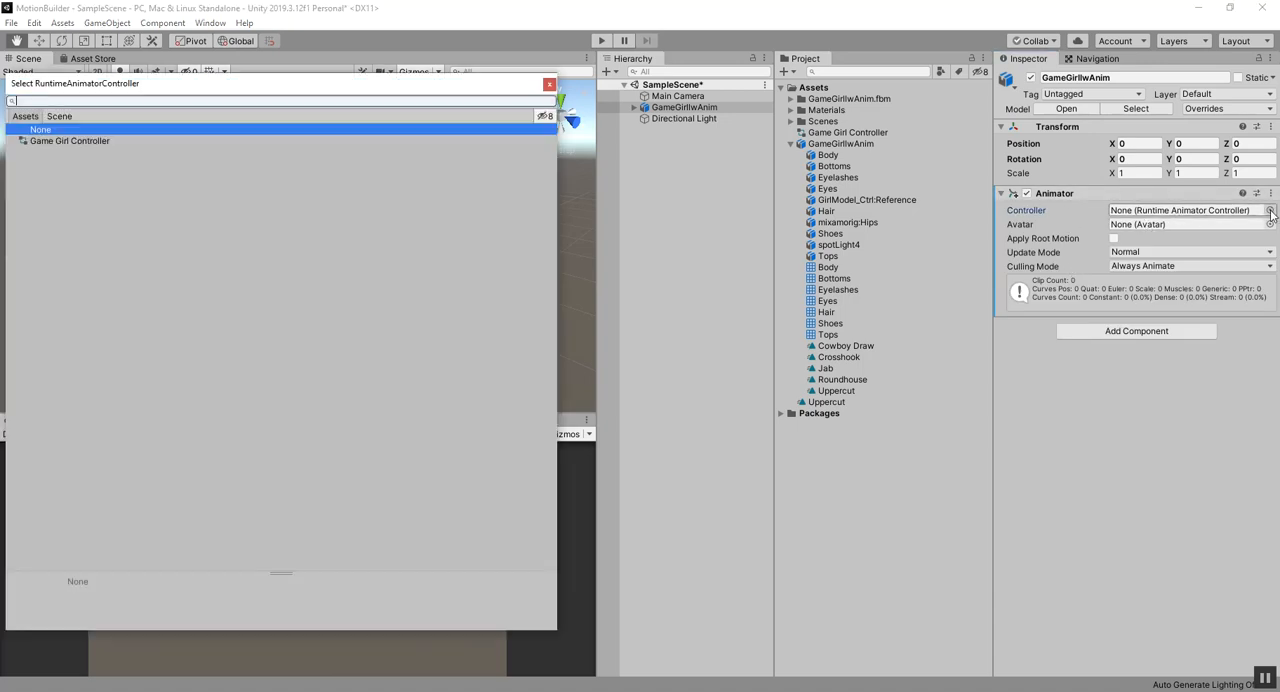
double_click(37, 141)
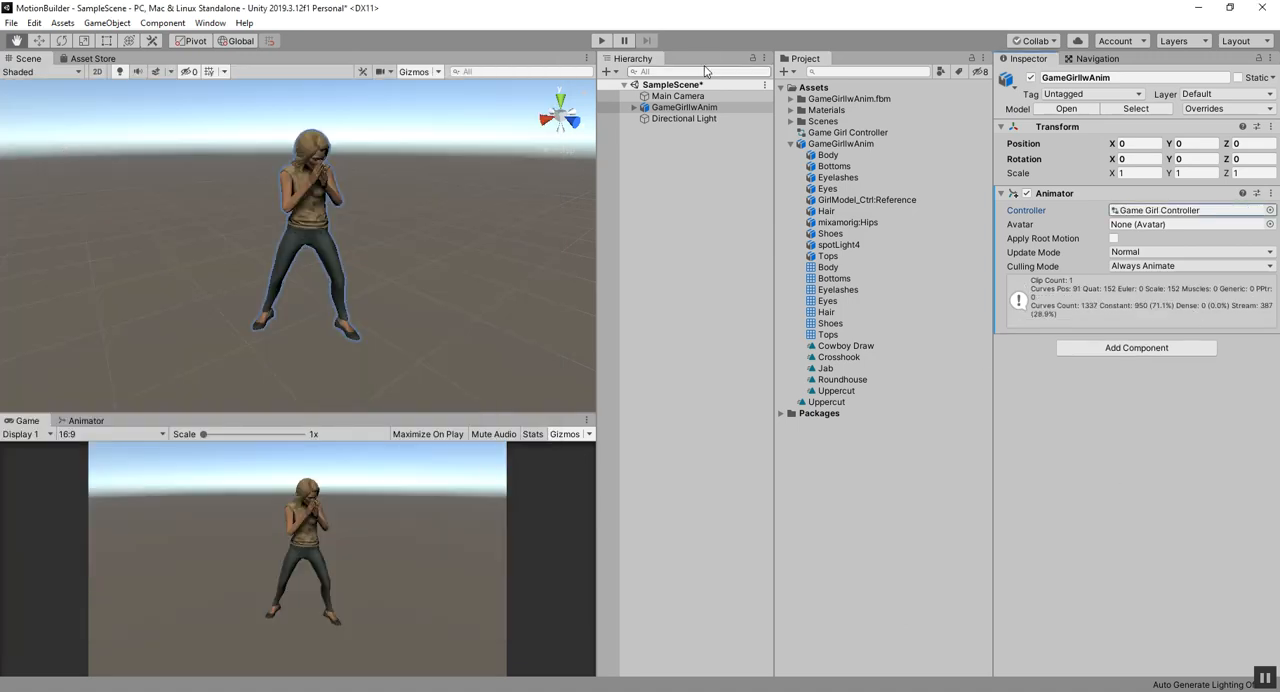
left_click(602, 41)
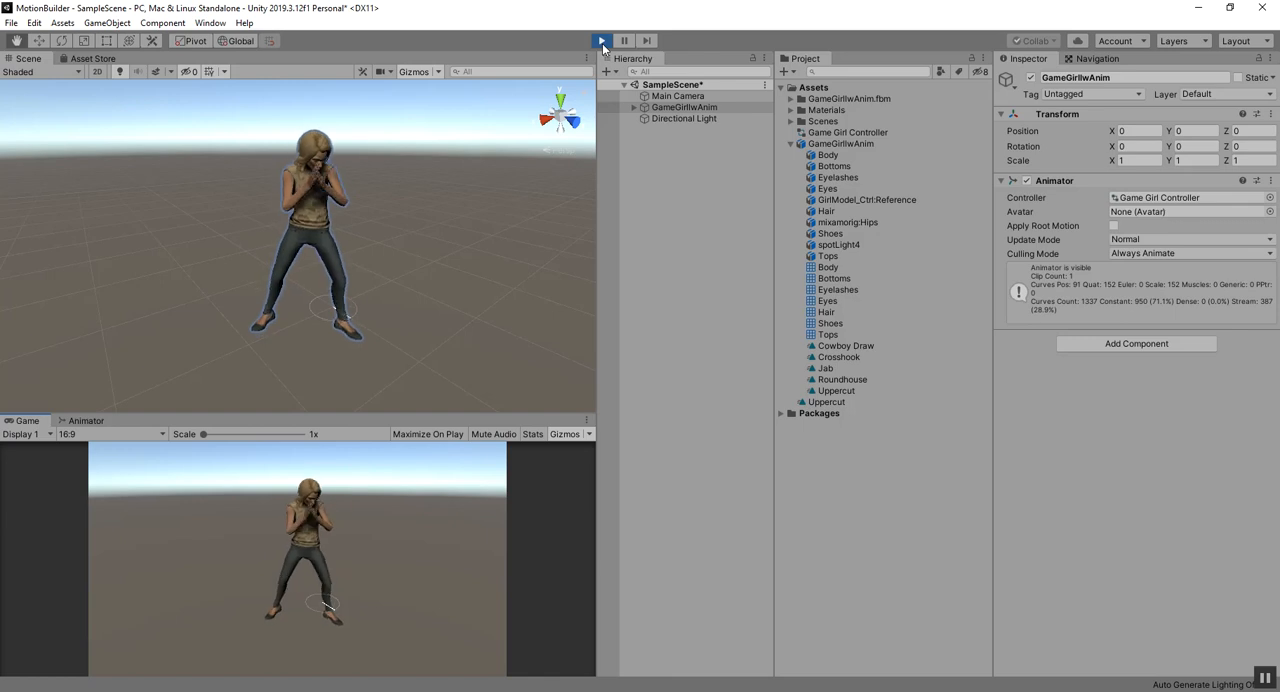
left_click(601, 41)
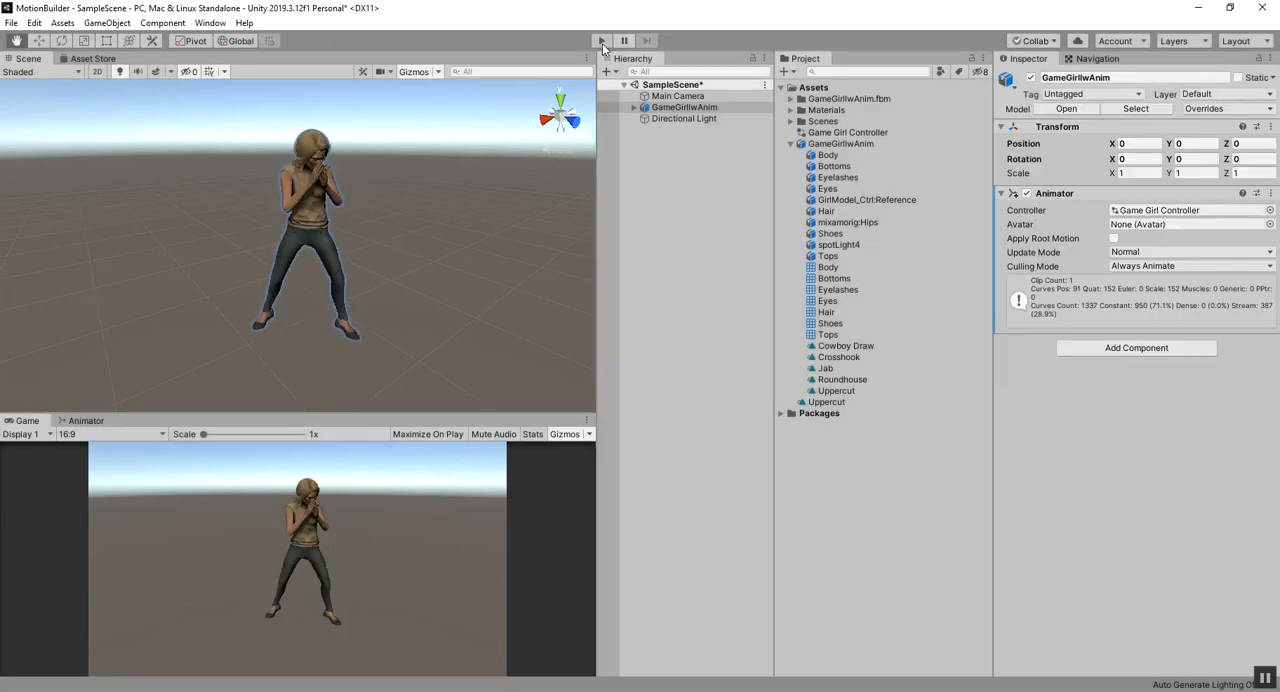
Step: Return to the Animator graph and arrange the Entry and Uppercut nodes side by side
left_click(86, 420)
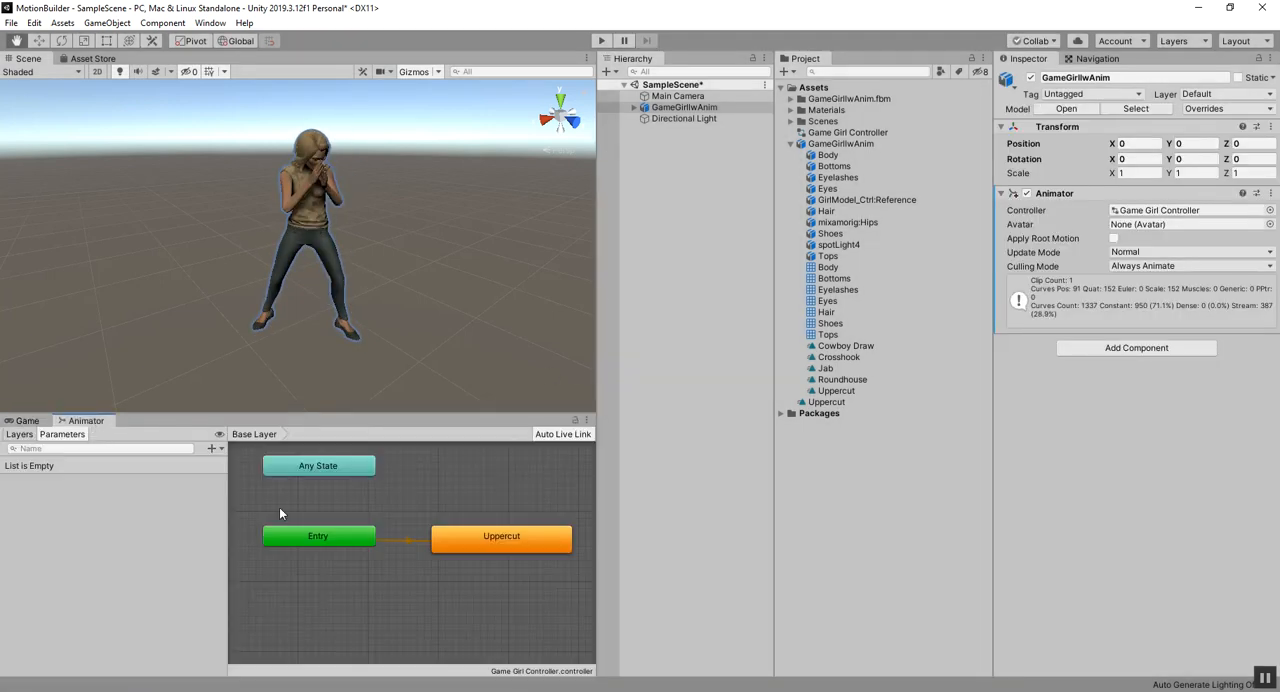
left_click_drag(453, 538, 479, 496)
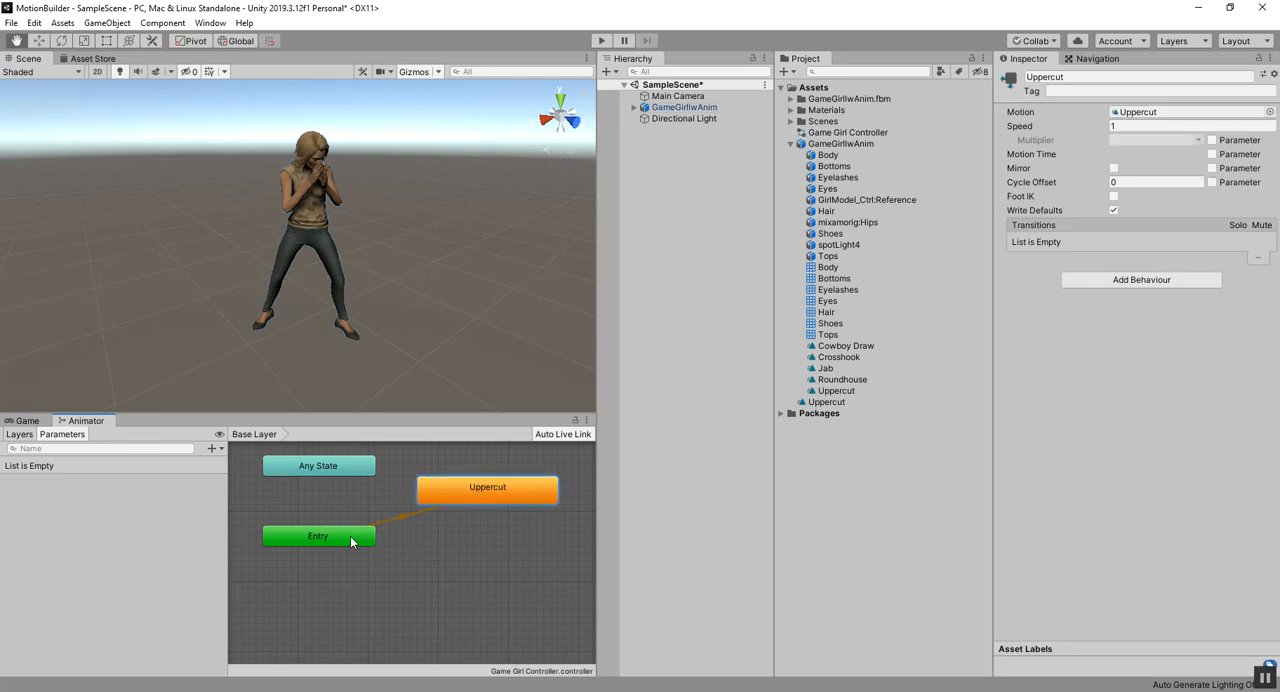
left_click_drag(353, 543, 310, 536)
left_click_drag(469, 487, 443, 527)
scroll(419, 529, "down", 3)
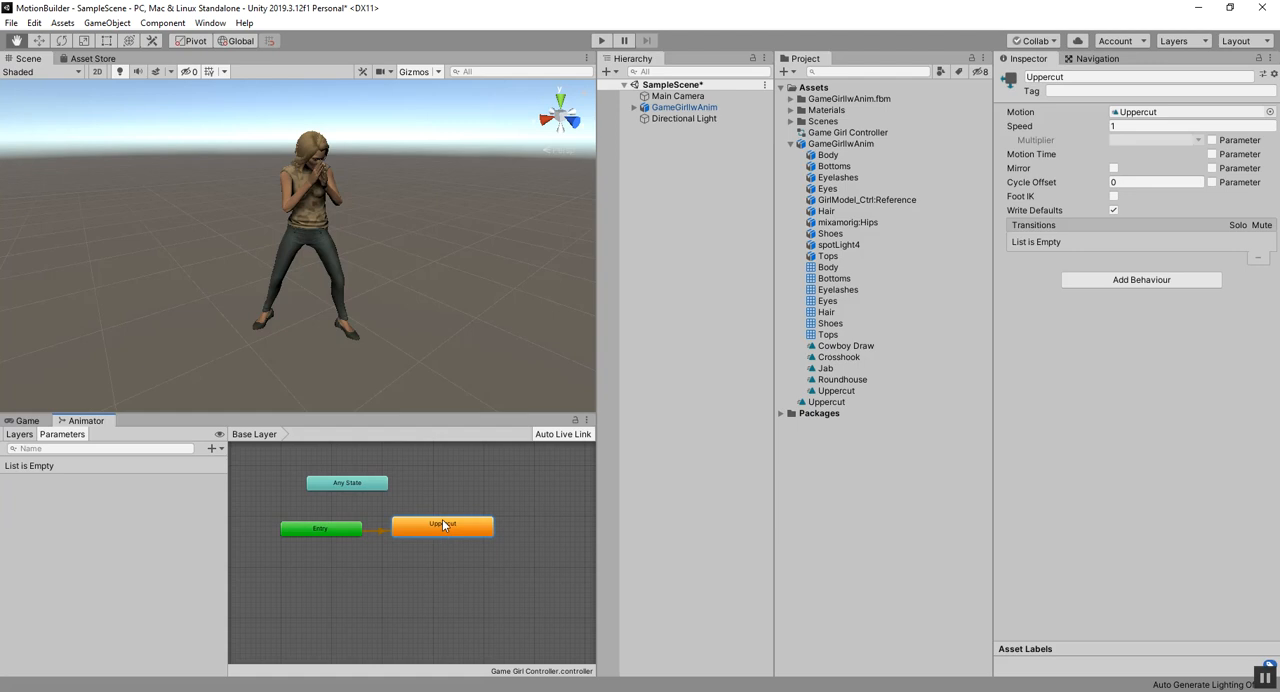
Step: Duplicate the model's Cowboy Draw, Crosshook, Jab and Roundhouse clips as standalone assets
left_click(840, 348)
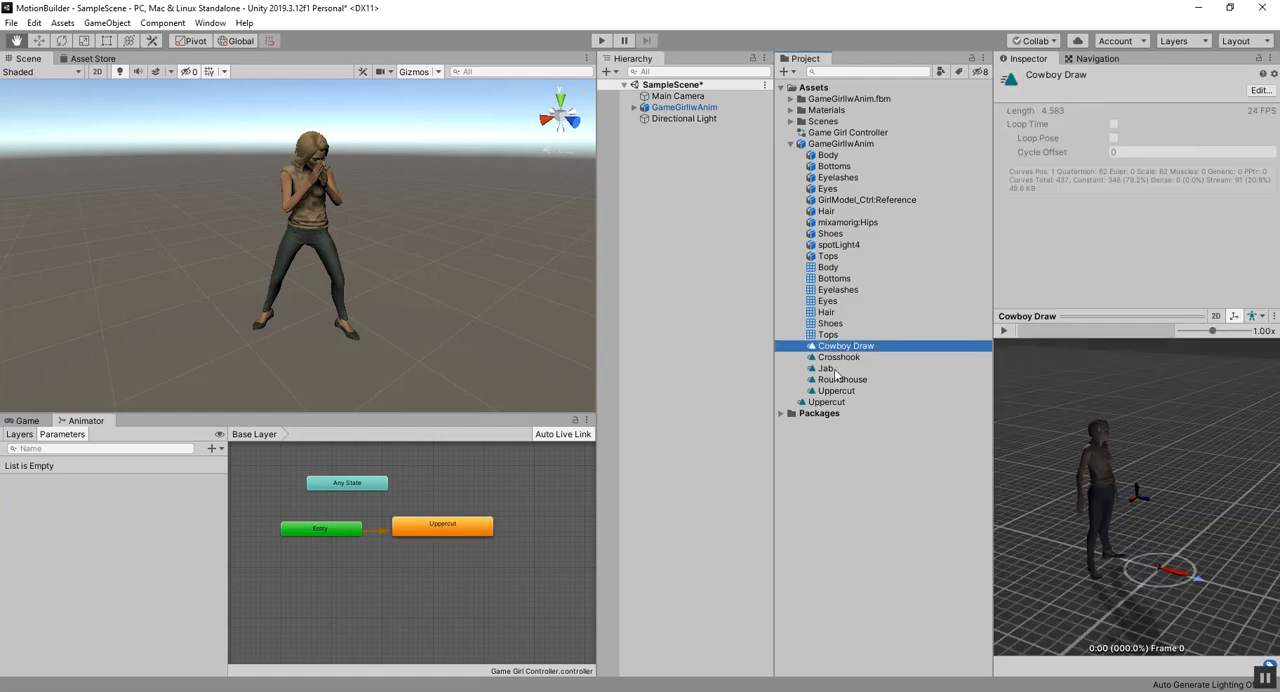
left_click(834, 369, "shift")
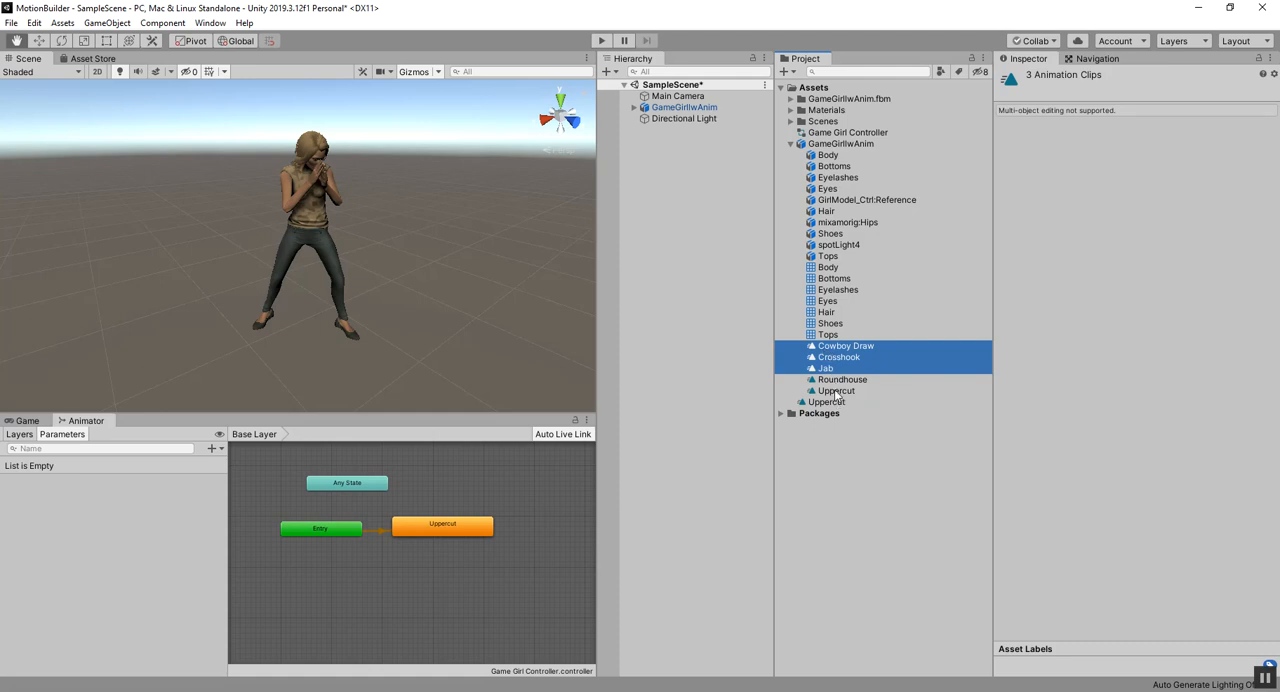
left_click(836, 380, "ctrl")
right_click(836, 379)
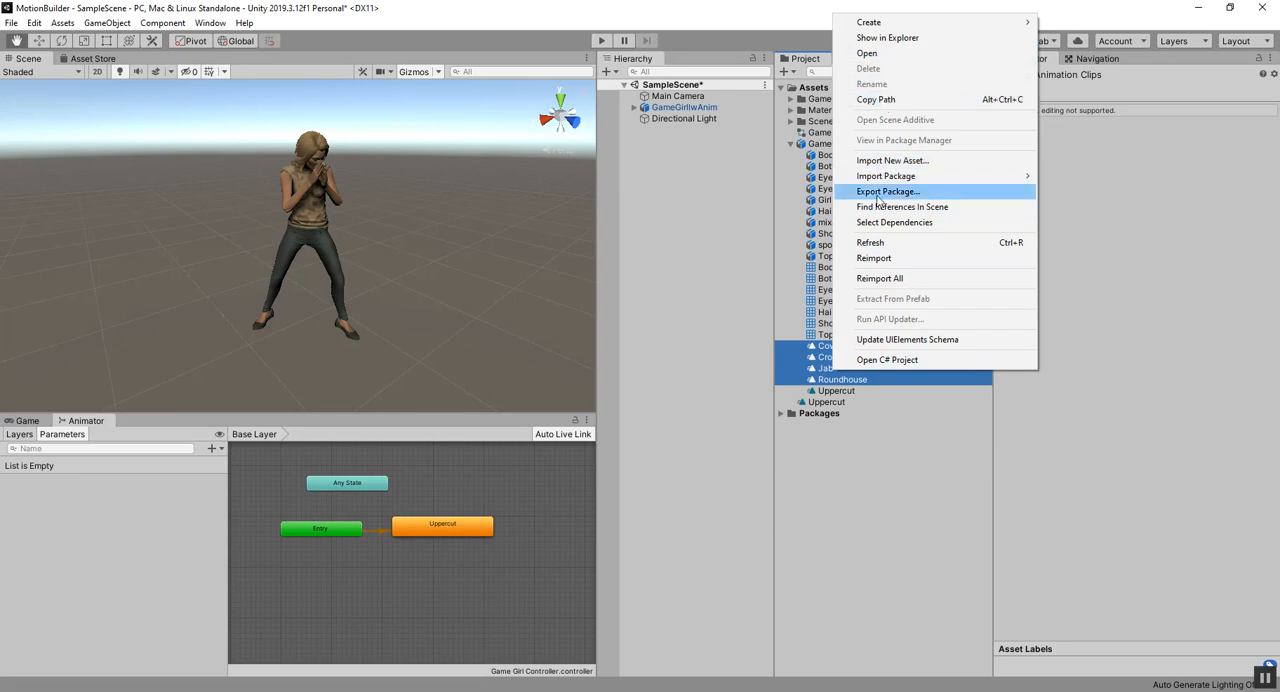
left_click(815, 360)
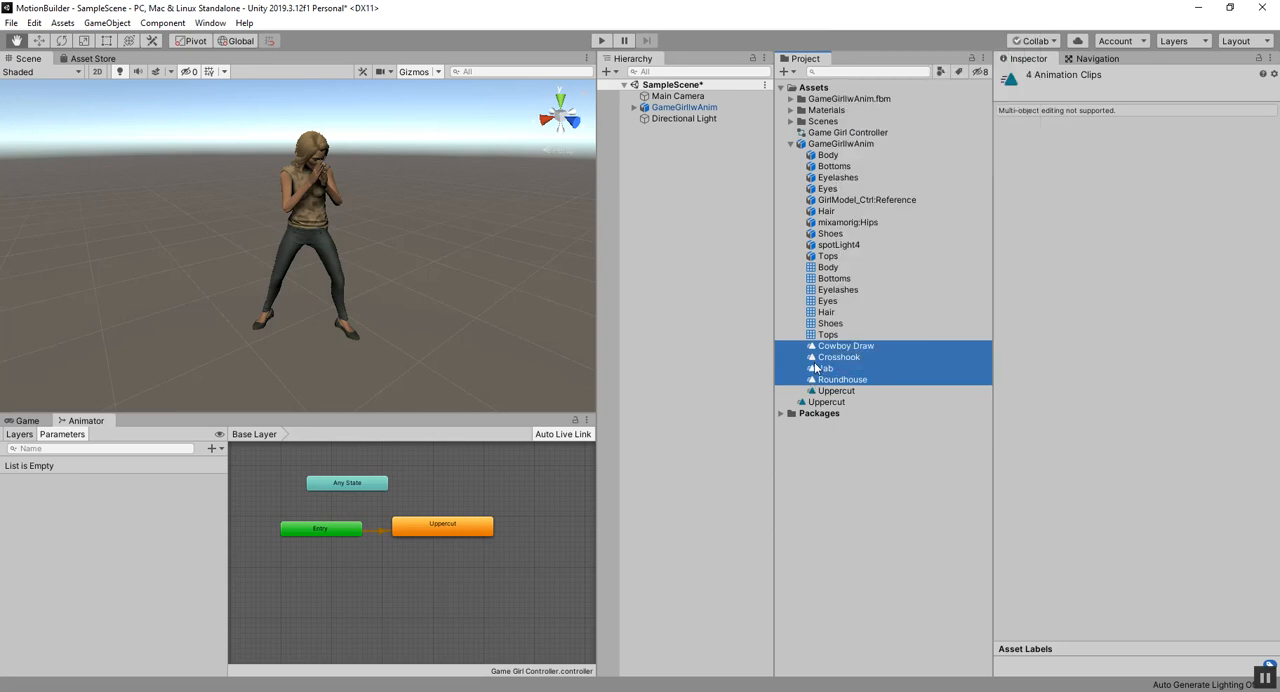
key("ctrl+d")
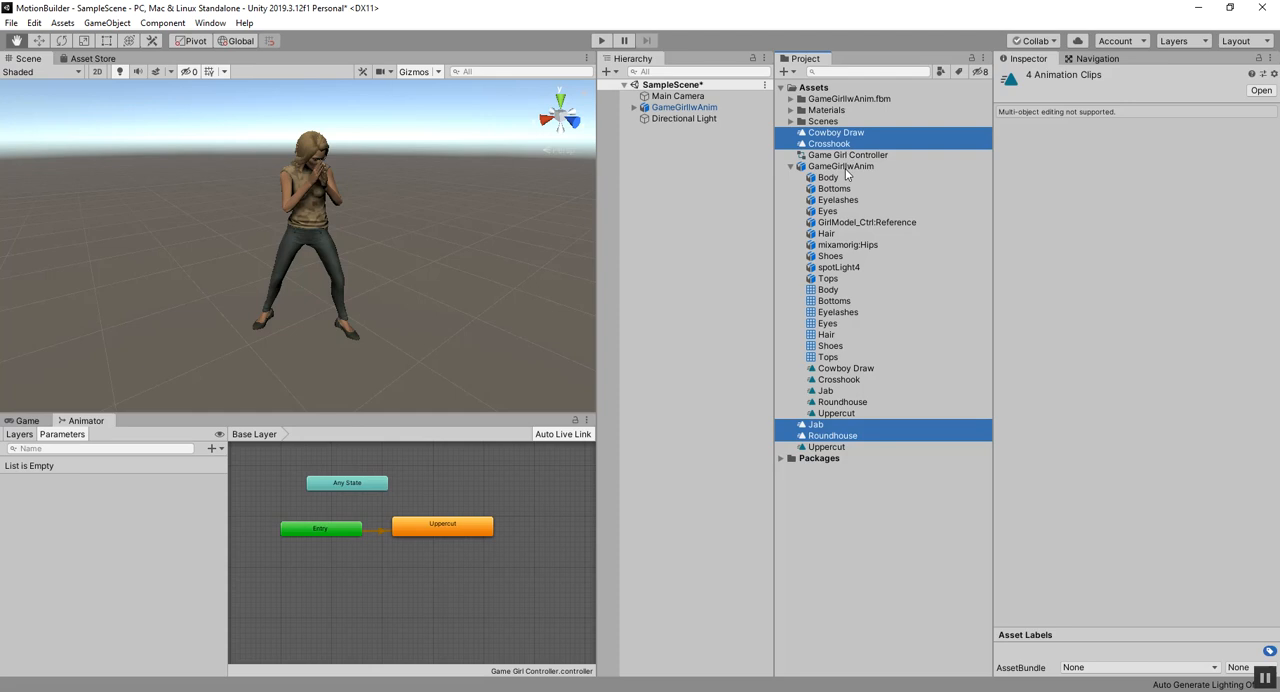
Step: Collapse the GameGirlIwAnim model in the project and create a folder named Animation under Assets
left_click(790, 155)
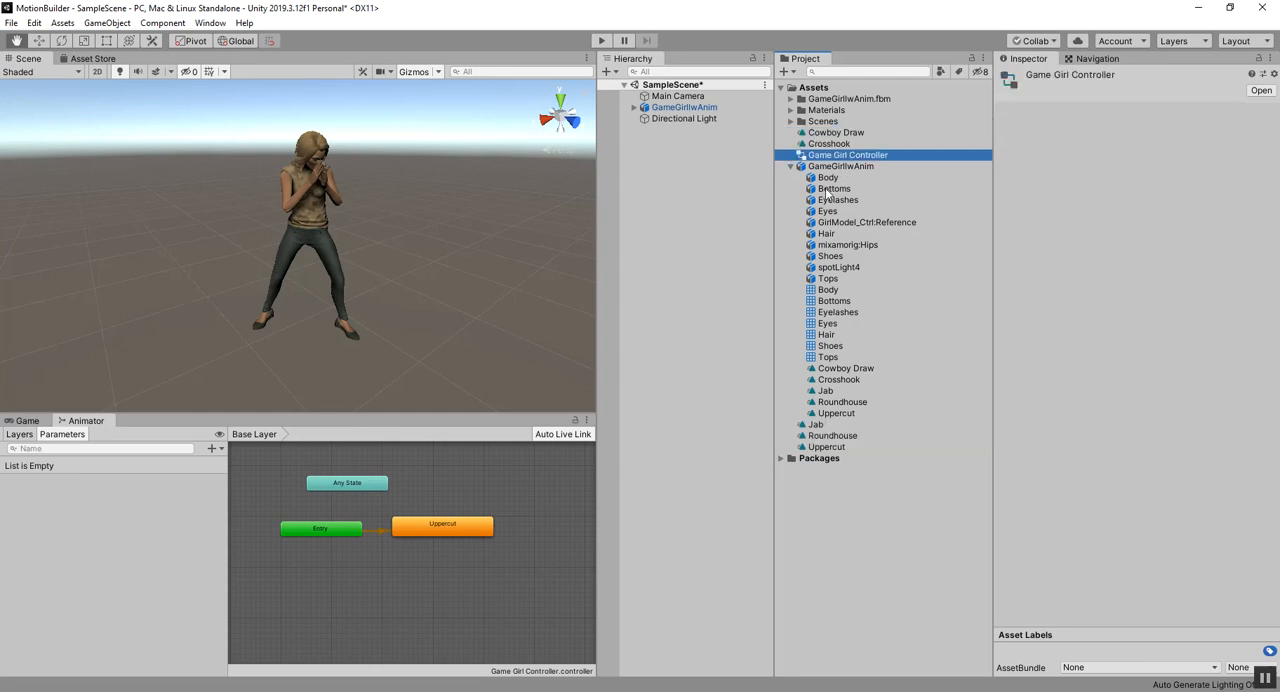
left_click(838, 134)
mouse_move(829, 147)
left_mouse_down()
mouse_move(836, 432)
mouse_move(845, 195)
left_mouse_up()
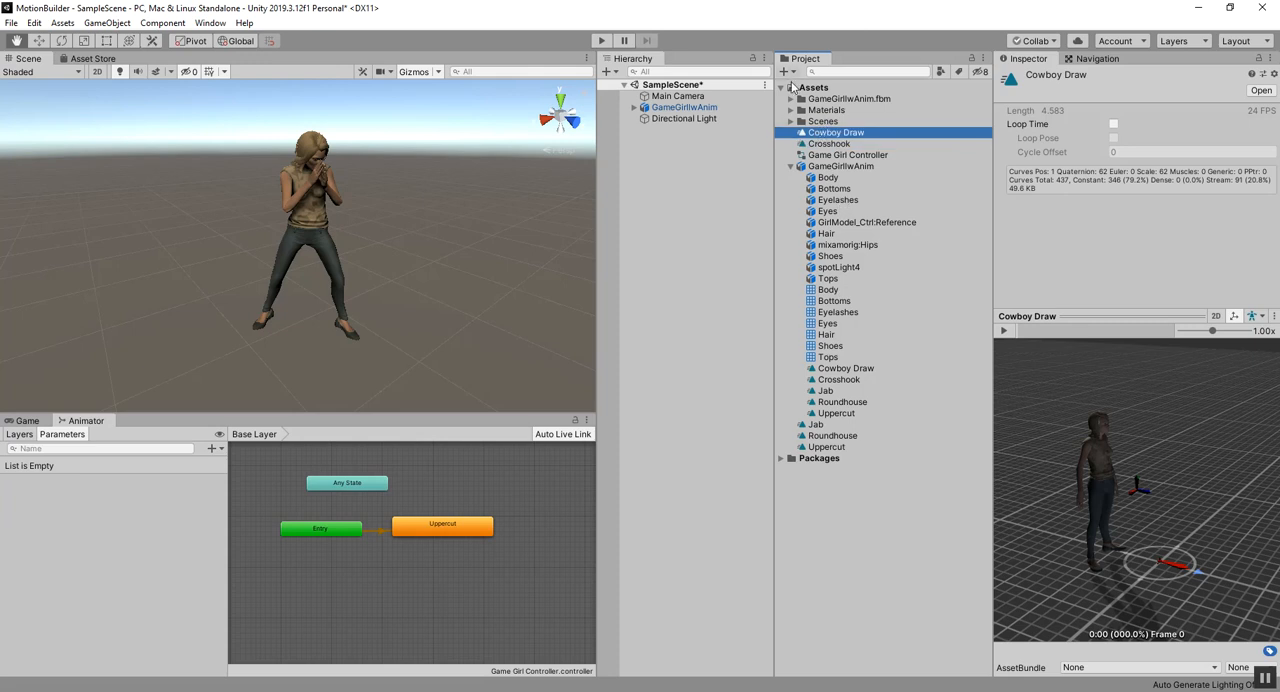
left_click(793, 167)
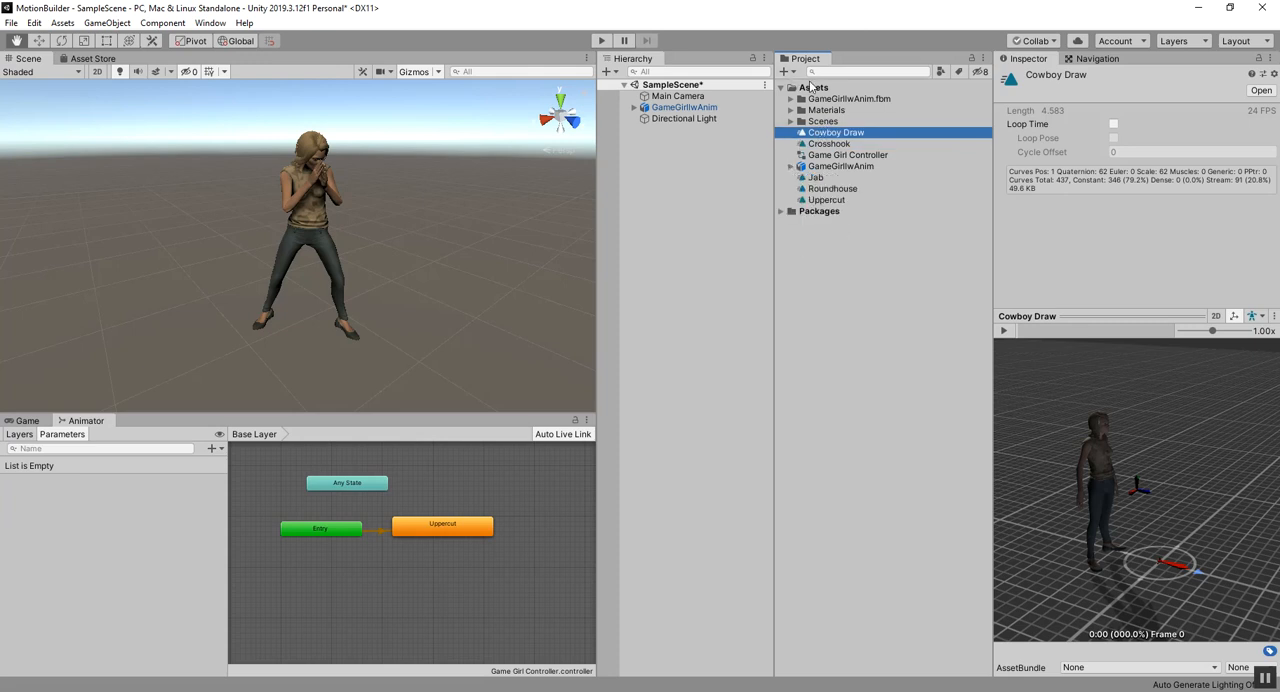
left_click(792, 72)
left_click(808, 88)
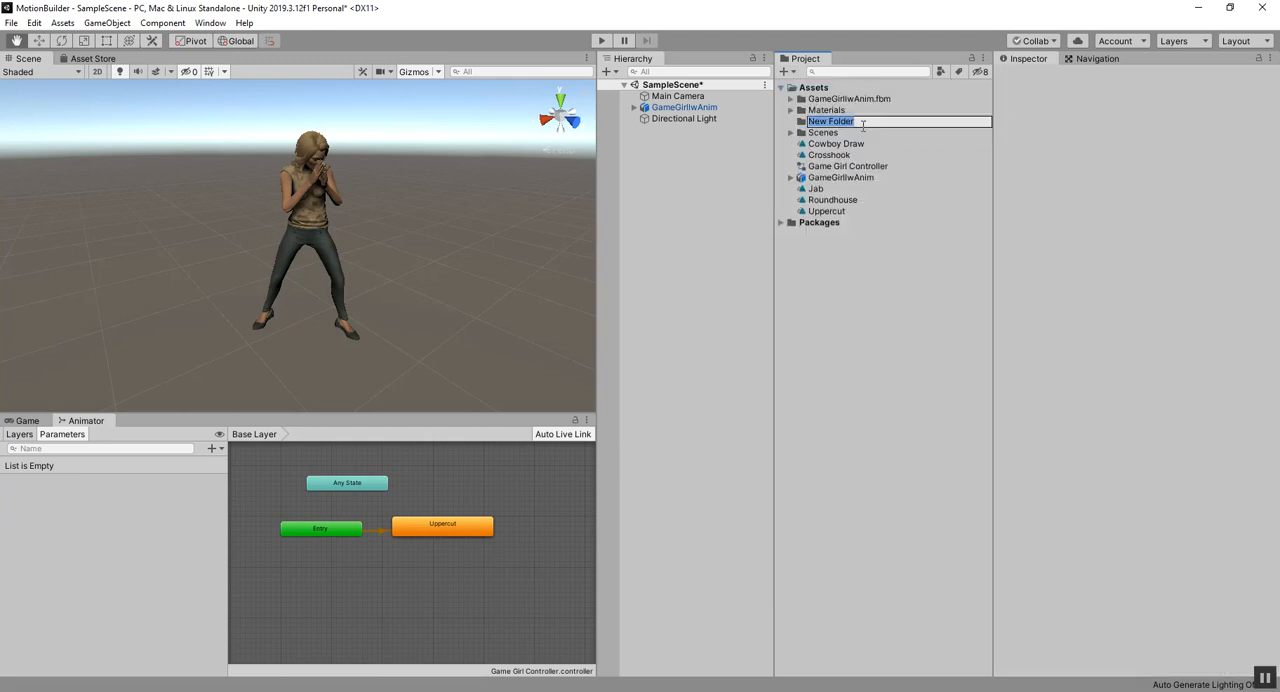
type("Ani")
key("Return")
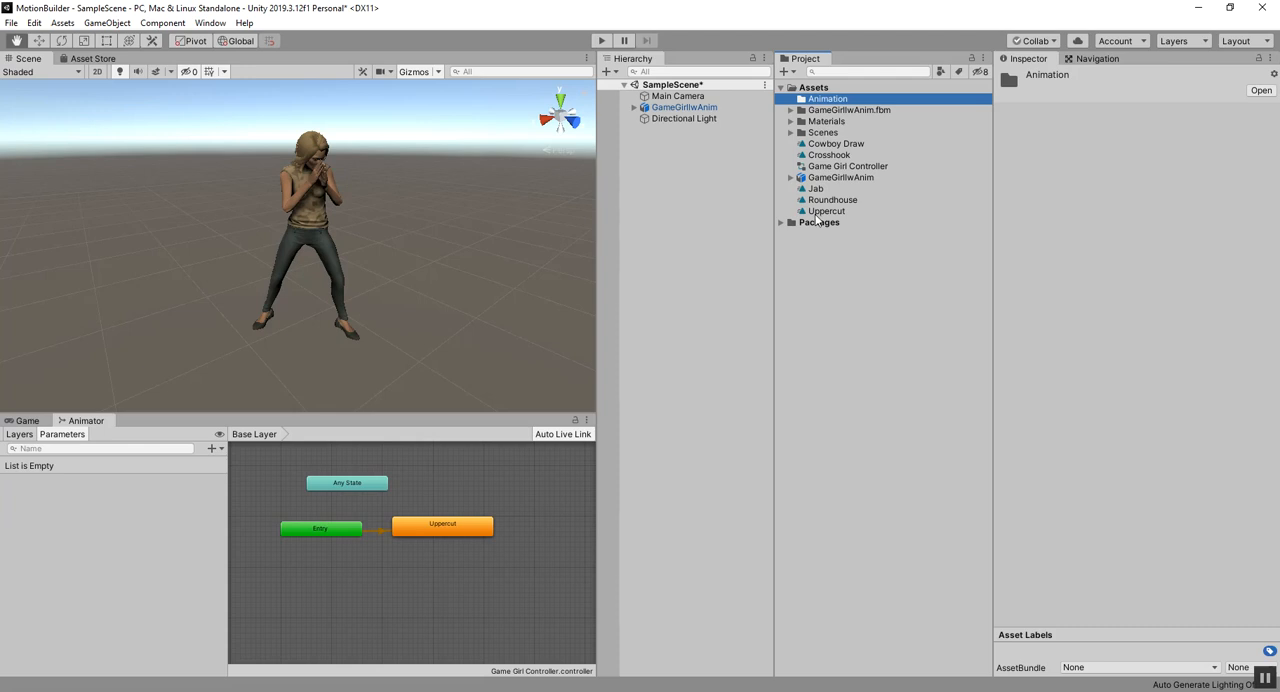
Step: Move the standalone Cowboy Draw, Crosshook, Jab, Roundhouse and Uppercut clips into the Animation folder and expand it
left_click(822, 144)
left_click(822, 154, "ctrl")
left_click_drag(822, 146, 825, 105)
left_click(818, 166)
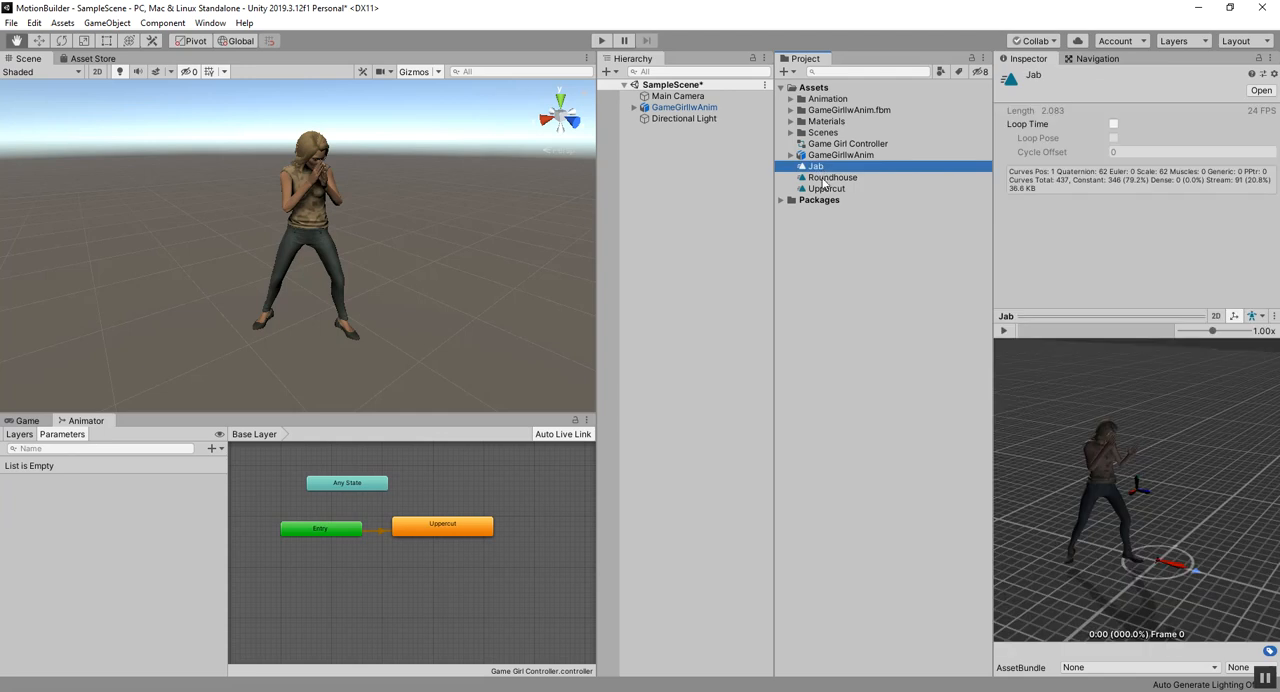
left_click(827, 189, "shift")
left_click_drag(815, 170, 822, 100)
left_click(791, 99)
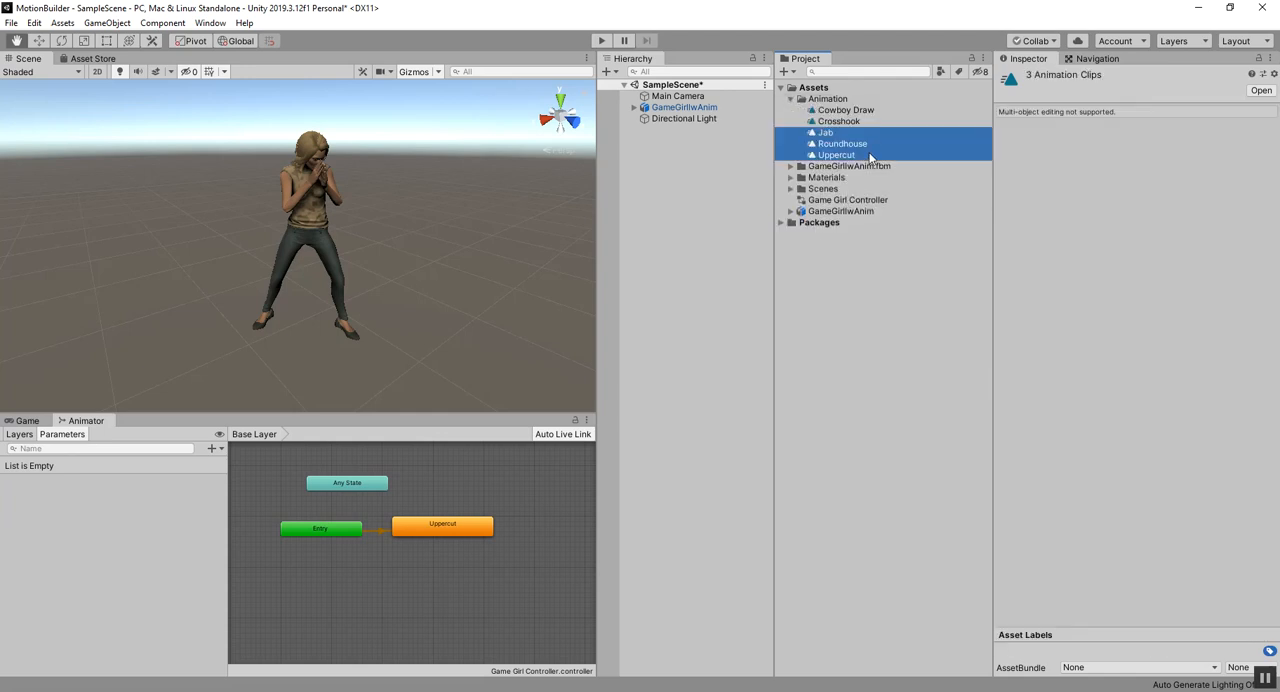
Step: Enable Loop Time on the standalone Cowboy Draw clip in the Animation folder
left_click(870, 156)
left_click(848, 112)
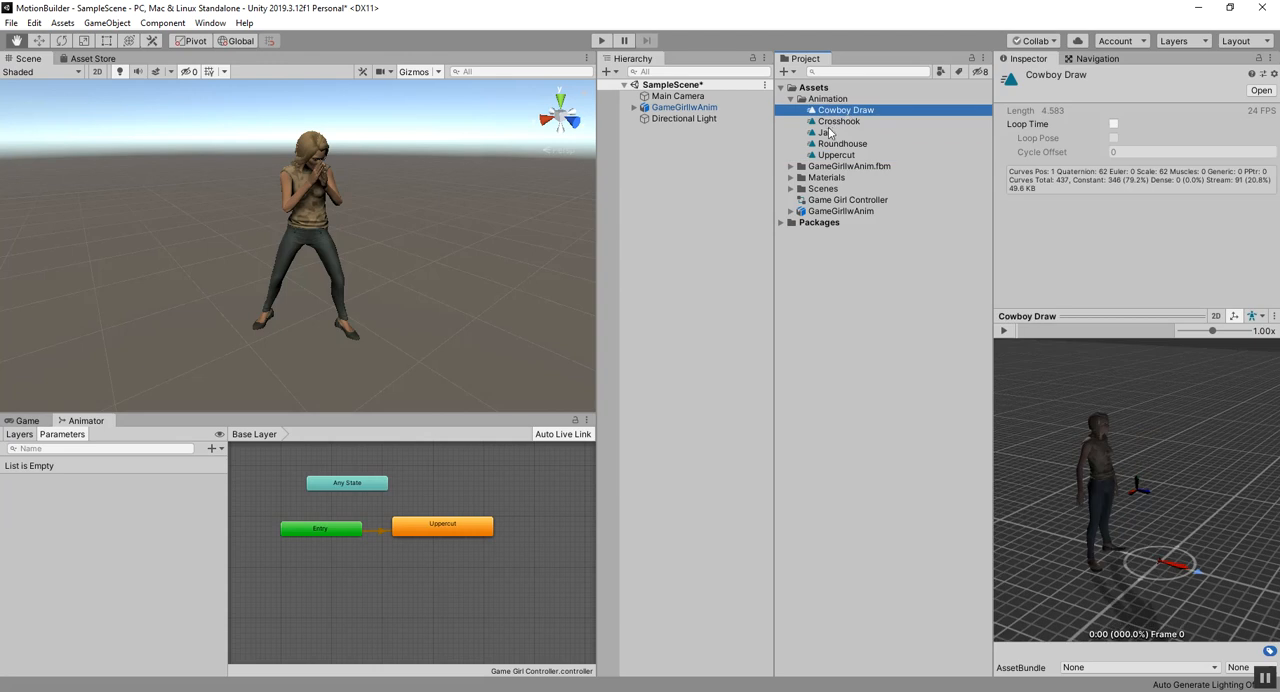
left_click(926, 143, "shift")
left_click(913, 130)
left_click(889, 113)
left_click(1113, 123)
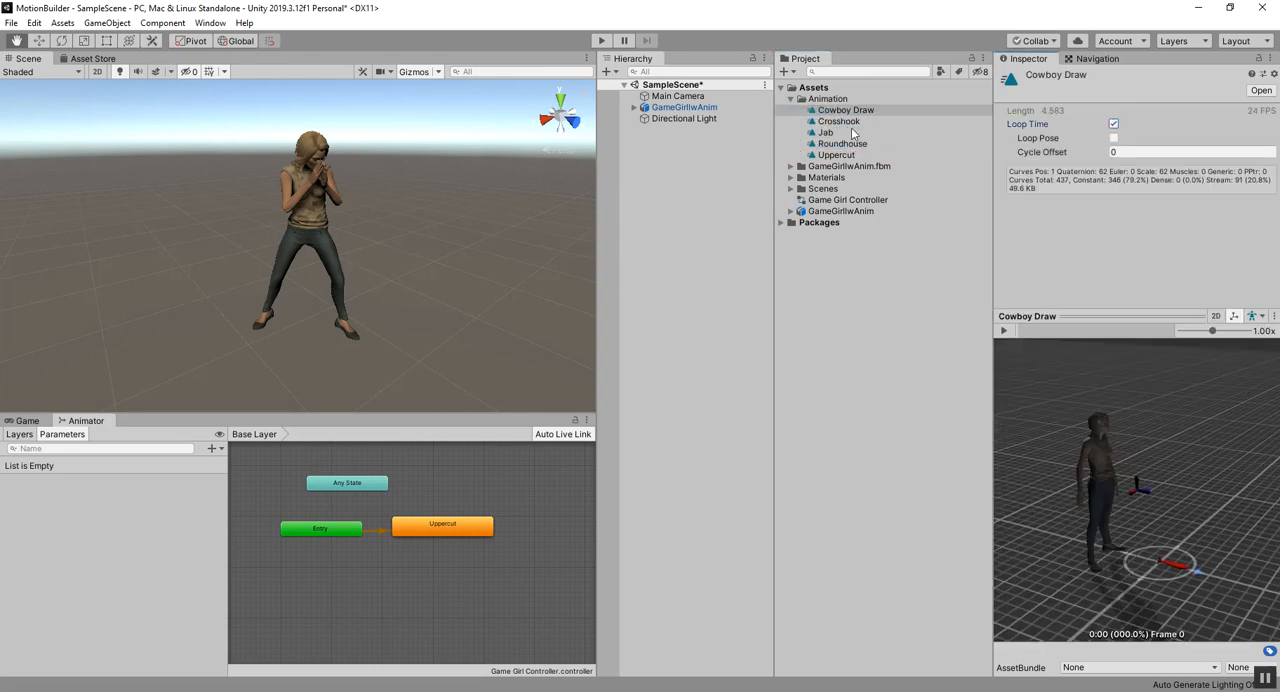
Step: Enable Loop Time on the standalone Crosshook, Jab and Roundhouse clips as well
left_click(845, 121)
left_click(1113, 123)
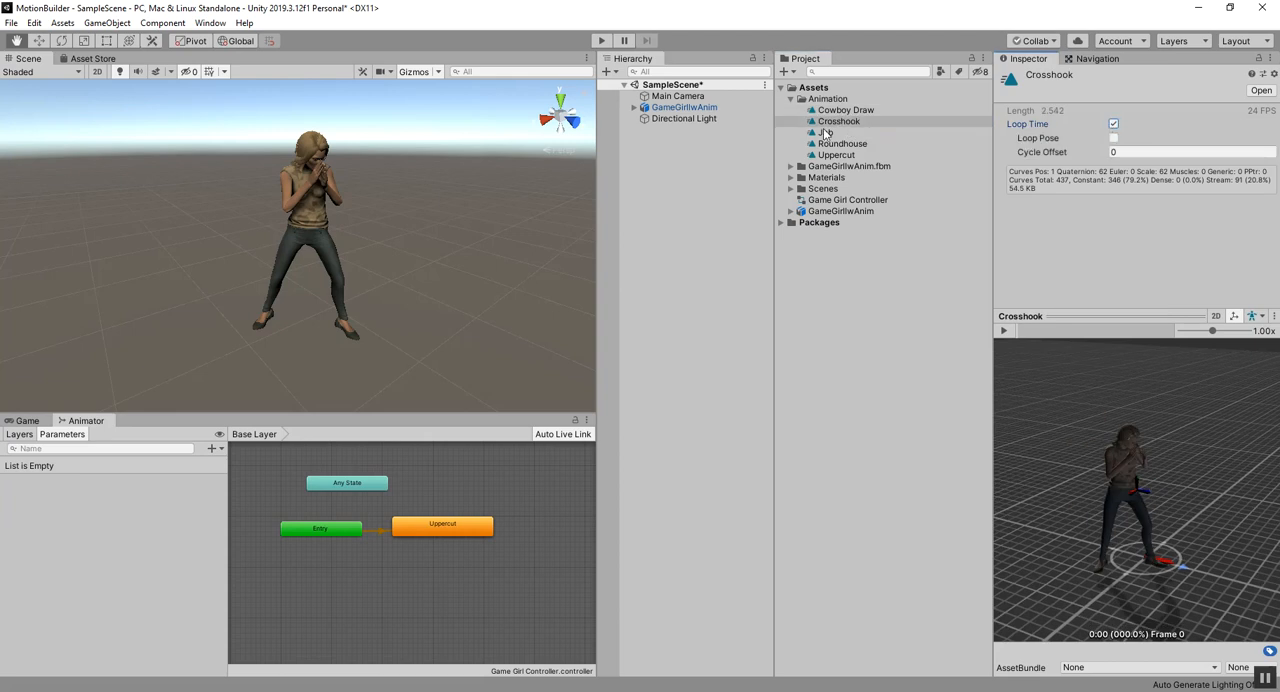
left_click(828, 133)
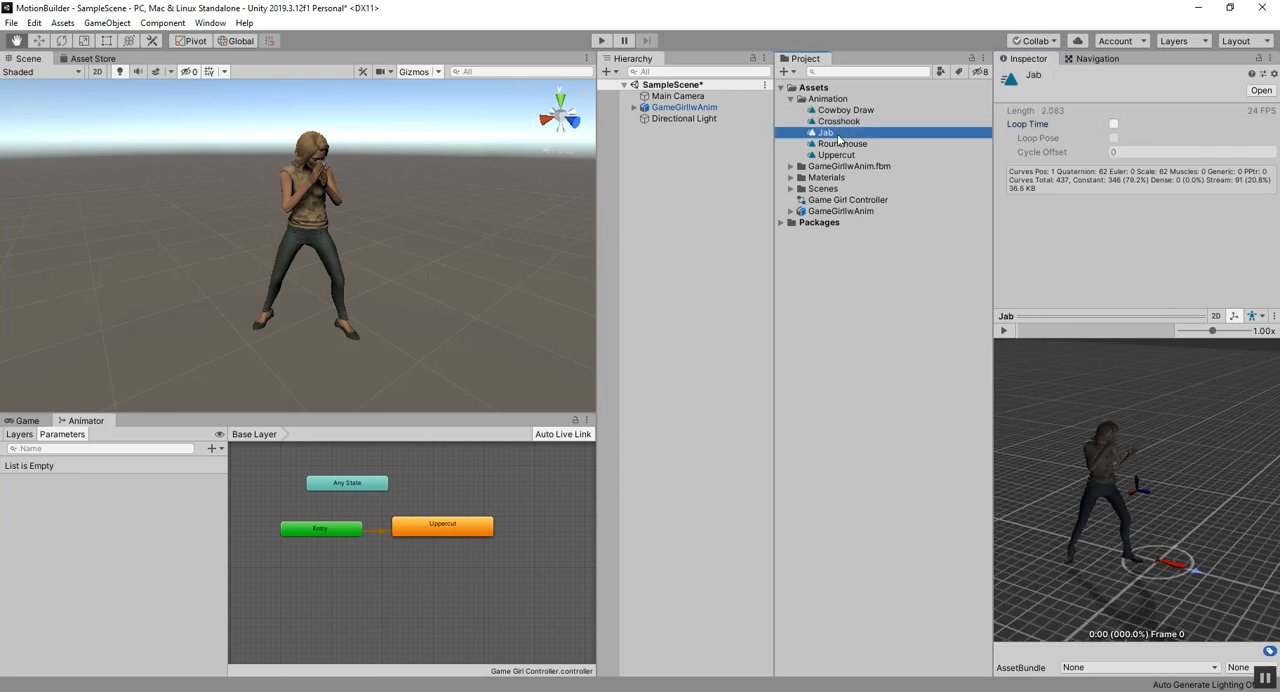
left_click(1113, 123)
left_click(842, 143)
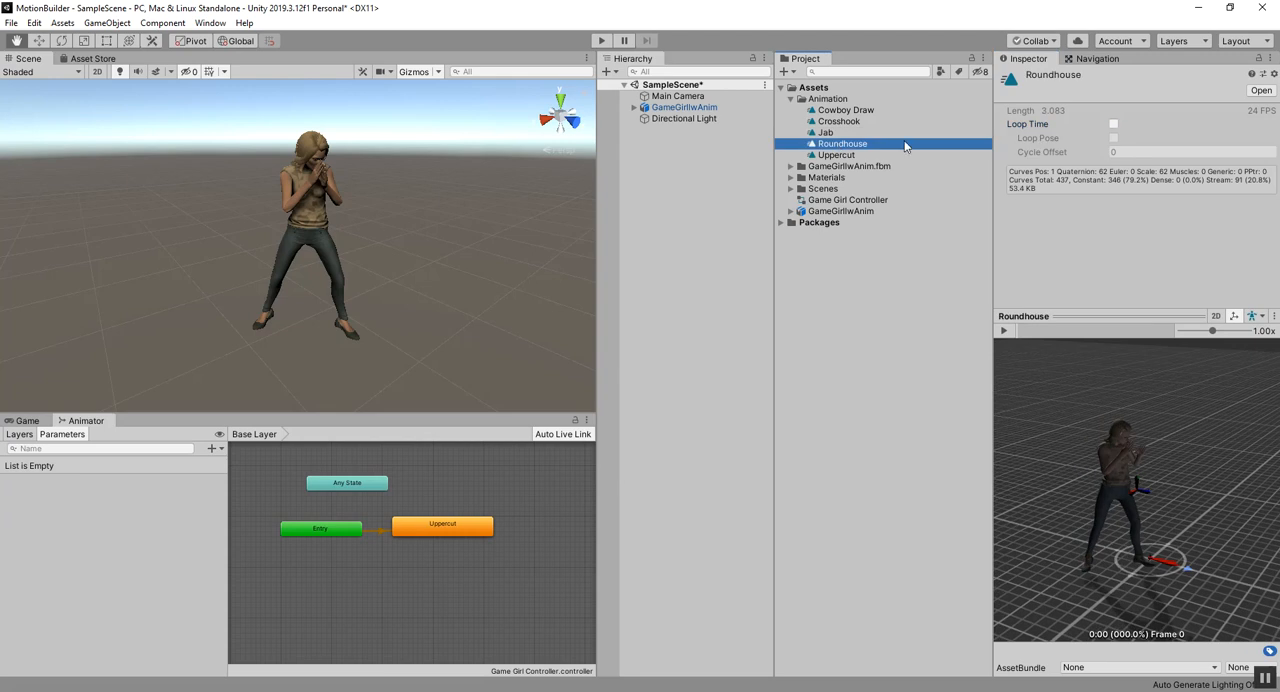
left_click(1113, 124)
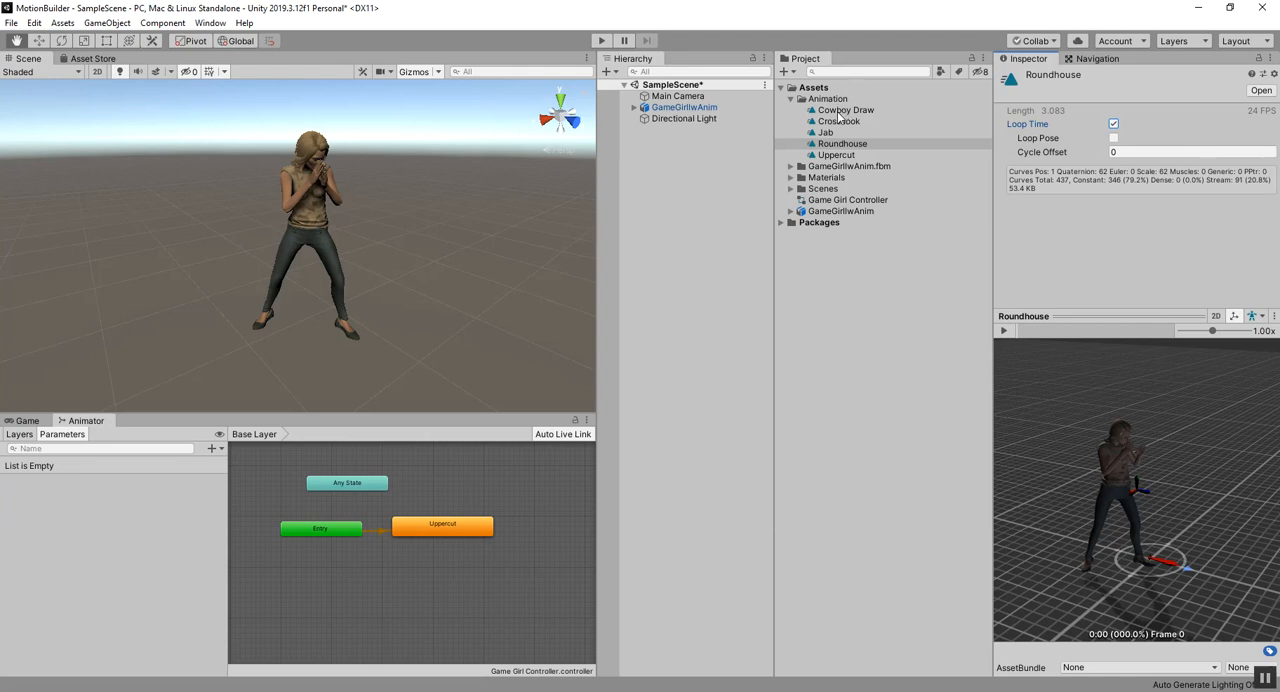
Step: Add the Cowboy Draw clip to the Animator graph as a state and space it apart from Entry, Any State and Uppercut
mouse_move(855, 117)
left_mouse_down()
mouse_move(594, 363)
mouse_move(514, 523)
mouse_move(483, 519)
mouse_move(438, 545)
left_mouse_up()
left_click_drag(317, 530, 297, 540)
left_click_drag(518, 492, 537, 479)
left_click_drag(468, 545, 456, 545)
scroll(473, 540, "down", 1)
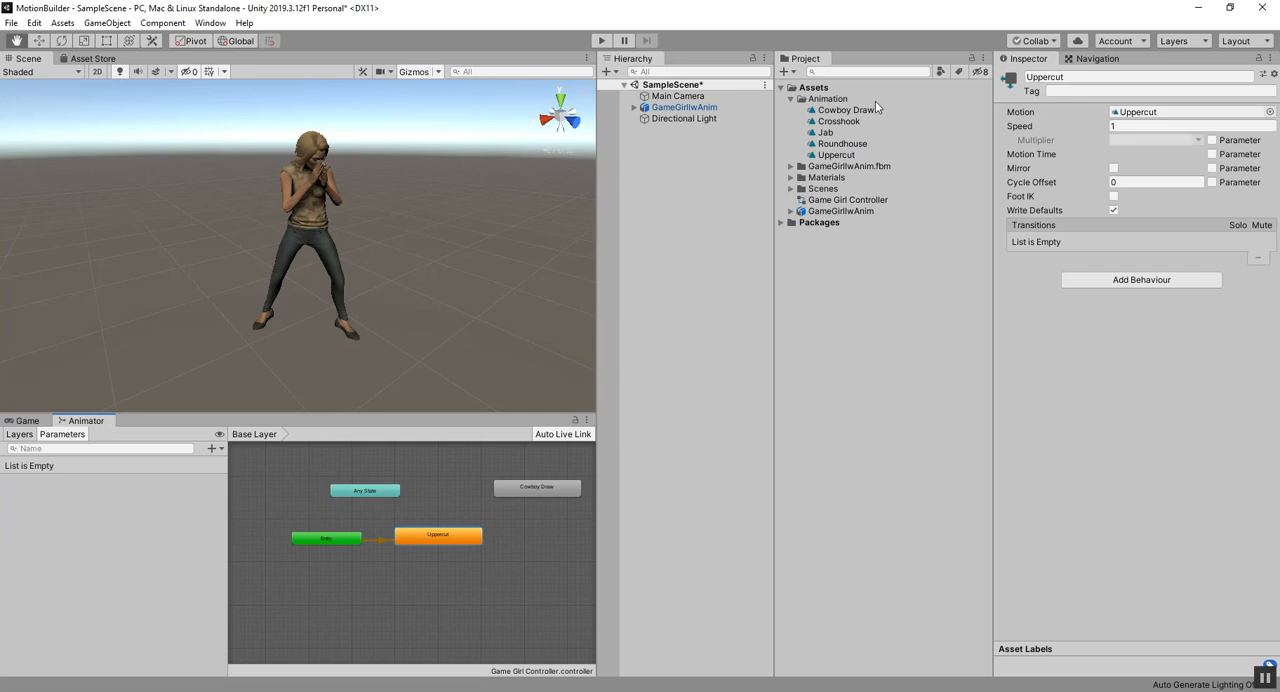
Step: Add the Crosshook, Jab and Roundhouse clips to the Animator graph as separate states near Uppercut
mouse_move(843, 110)
left_mouse_down()
mouse_move(631, 417)
mouse_move(529, 535)
left_mouse_up()
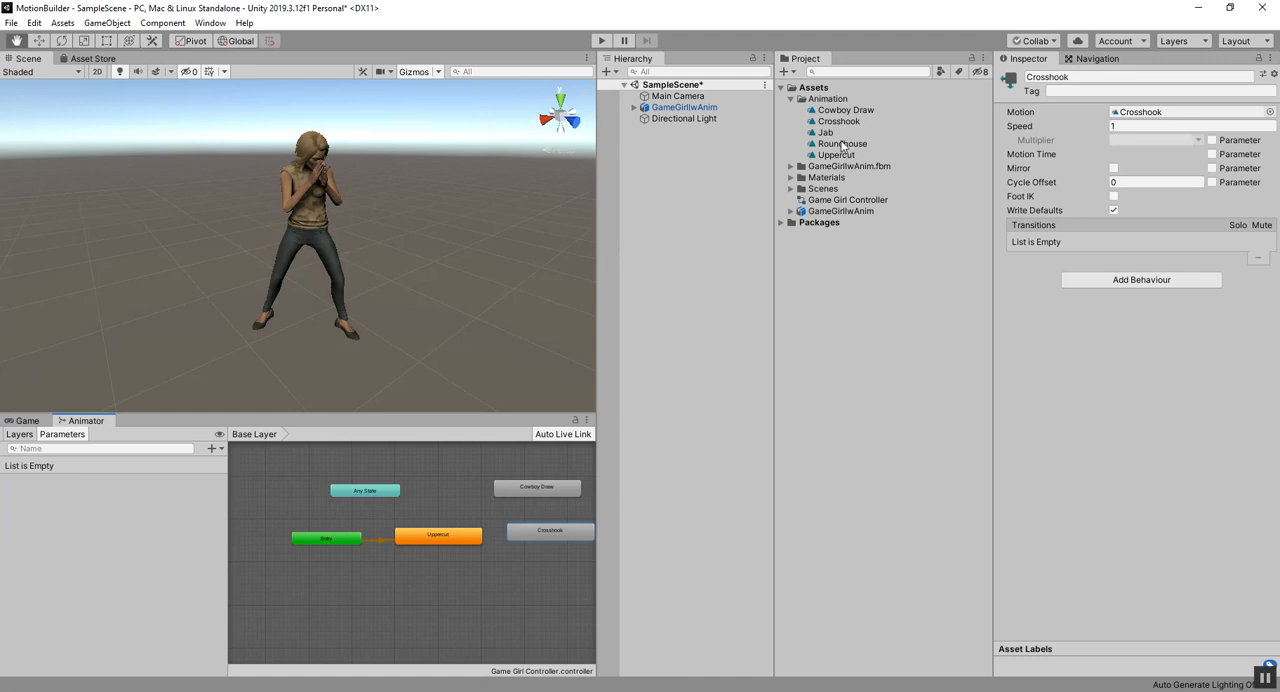
left_click_drag(830, 131, 558, 494)
left_click_drag(532, 586, 531, 572)
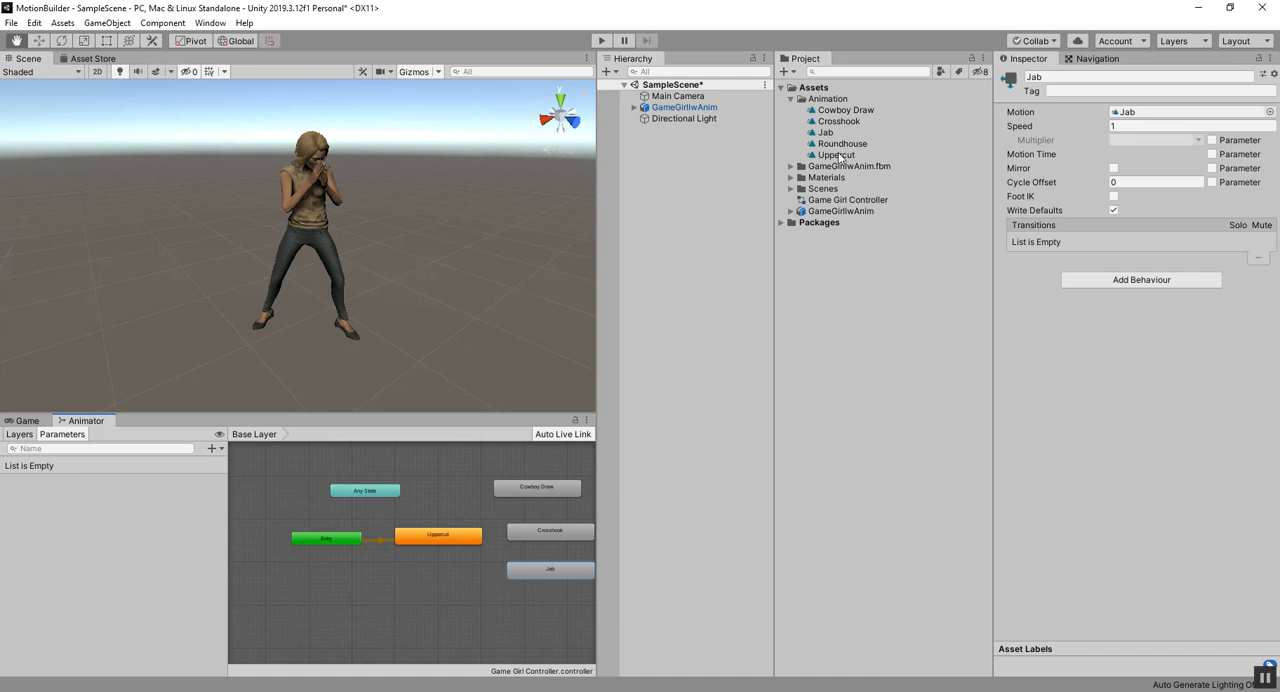
left_click_drag(835, 146, 444, 606)
left_click(549, 568)
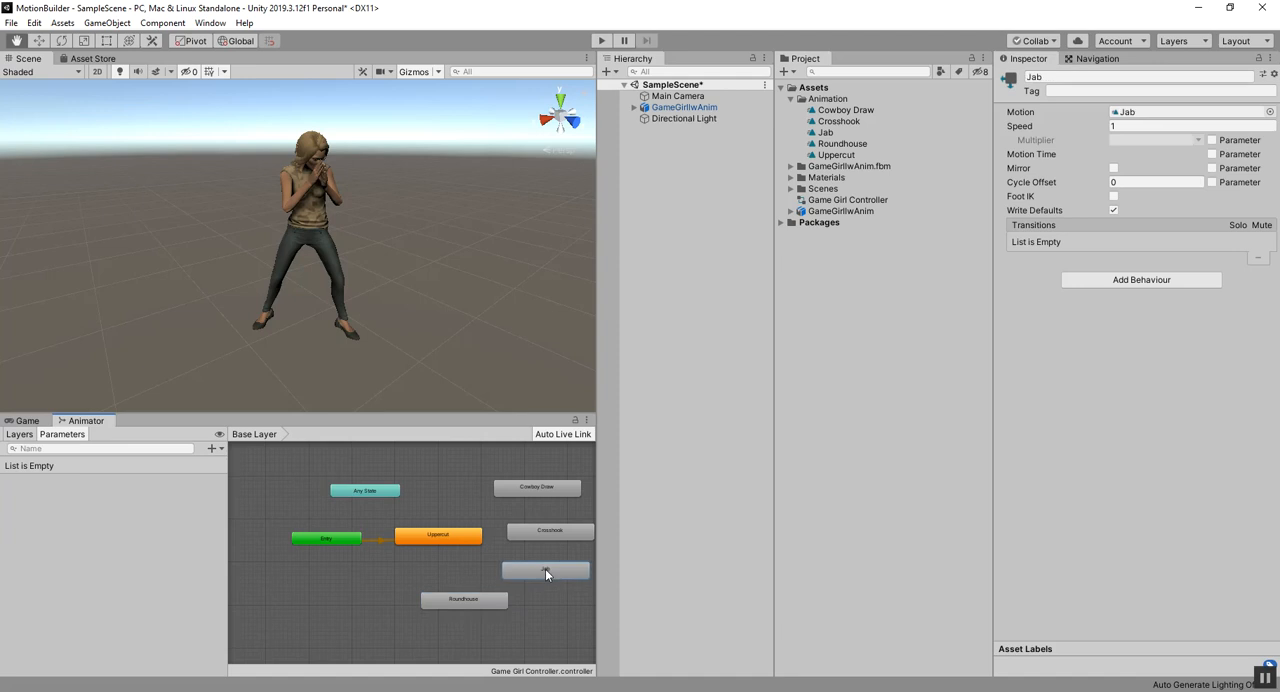
Step: Move the Entry and Uppercut nodes to the left side of the graph and Any State toward its centre
left_click_drag(538, 487, 512, 487)
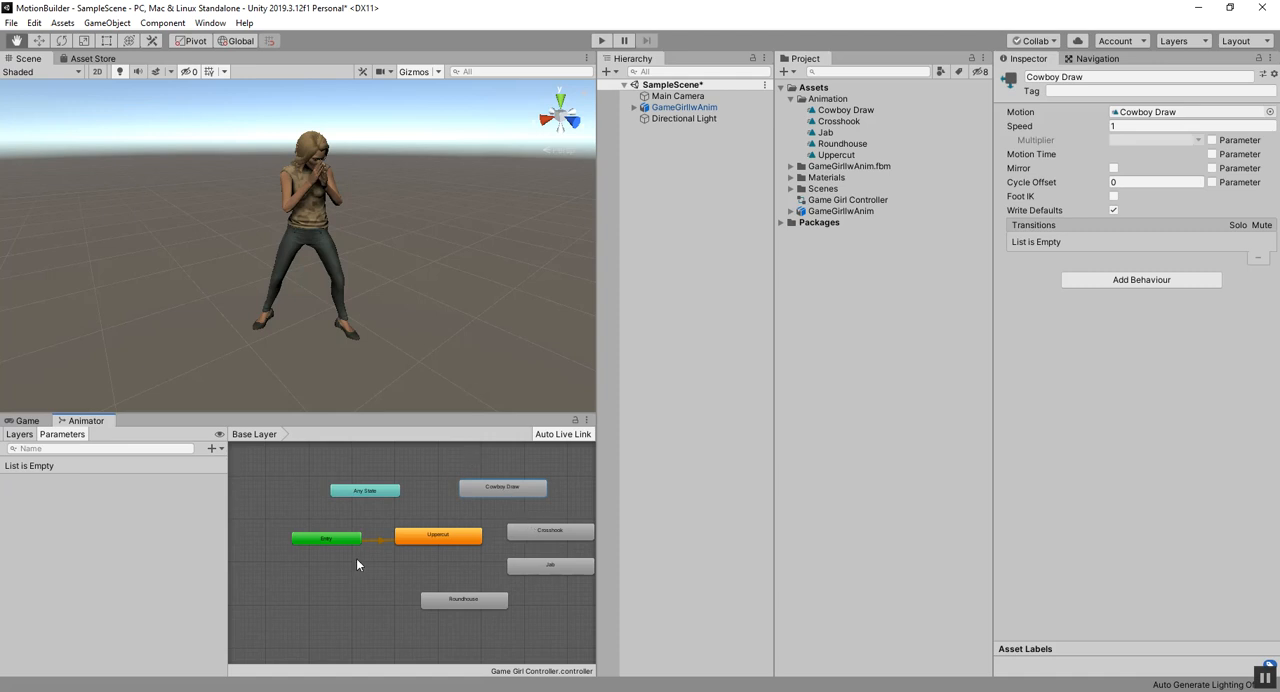
left_click_drag(325, 538, 288, 521)
mouse_move(407, 541)
left_mouse_down()
mouse_move(370, 518)
mouse_move(404, 557)
mouse_move(412, 514)
mouse_move(405, 539)
left_mouse_up()
left_click_drag(294, 526, 284, 558)
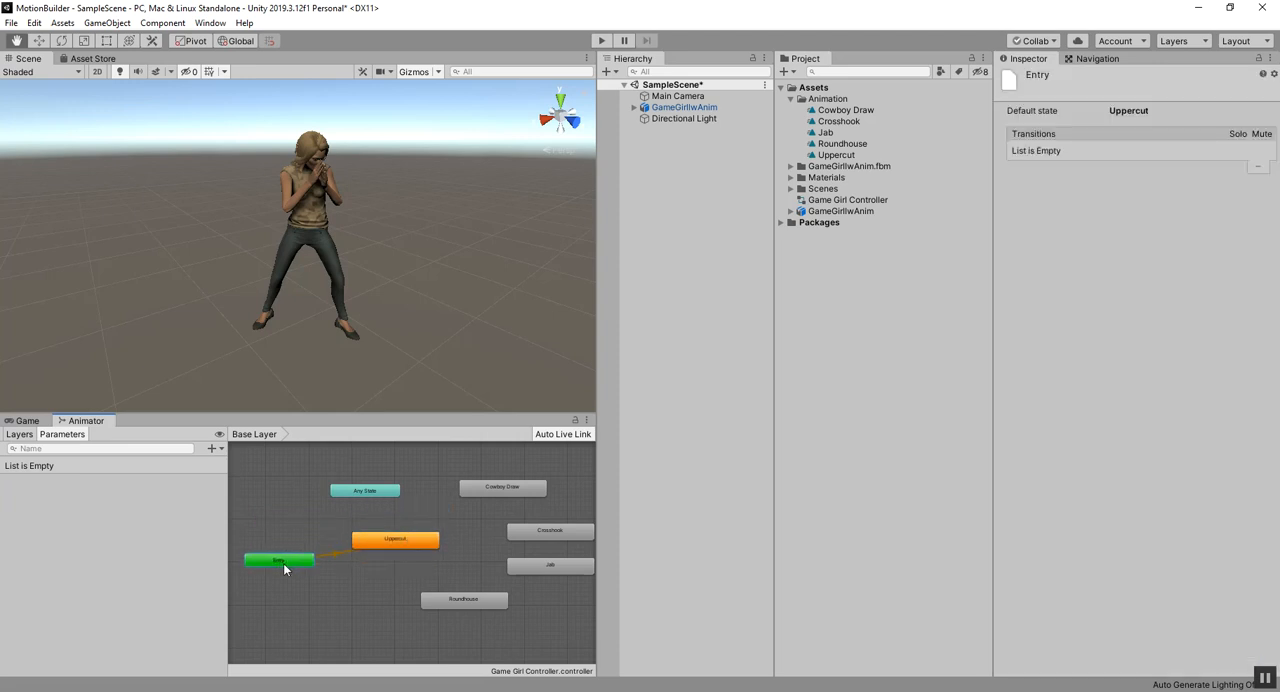
left_click_drag(345, 489, 483, 538)
left_click_drag(373, 540, 263, 492)
Step: Arrange the states around Any State, with Cowboy Draw above, Crosshook to its right, Jab below and Roundhouse to its left
left_click_drag(468, 537, 407, 512)
left_click(432, 478)
left_click_drag(478, 487, 398, 465)
left_click_drag(522, 531, 492, 513)
left_click_drag(520, 568, 428, 560)
left_click_drag(442, 601, 356, 532)
left_click_drag(497, 519, 522, 519)
mouse_move(415, 517)
left_mouse_down()
mouse_move(435, 519)
mouse_move(454, 556)
left_mouse_up()
left_click(428, 468)
left_click(428, 510)
left_click_drag(366, 525, 367, 516)
Step: Create transitions from Any State to Roundhouse and from Any State to Cowboy Draw
right_click(367, 516)
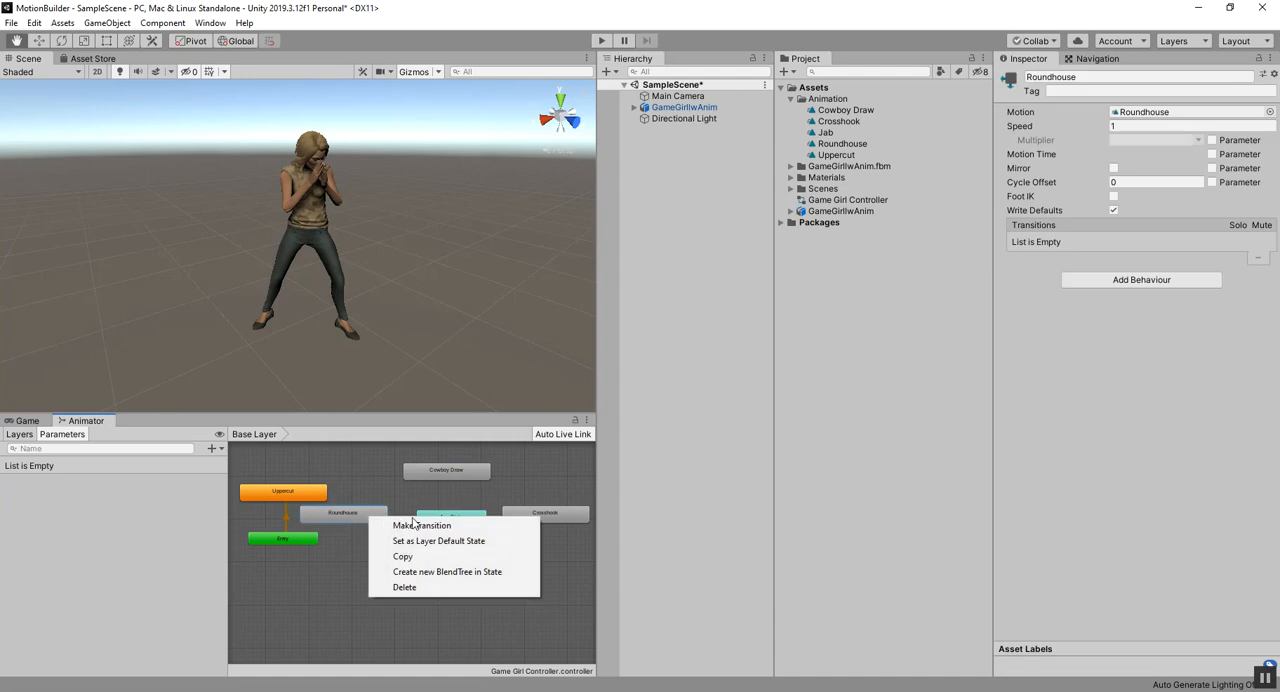
left_click(438, 505)
right_click(432, 516)
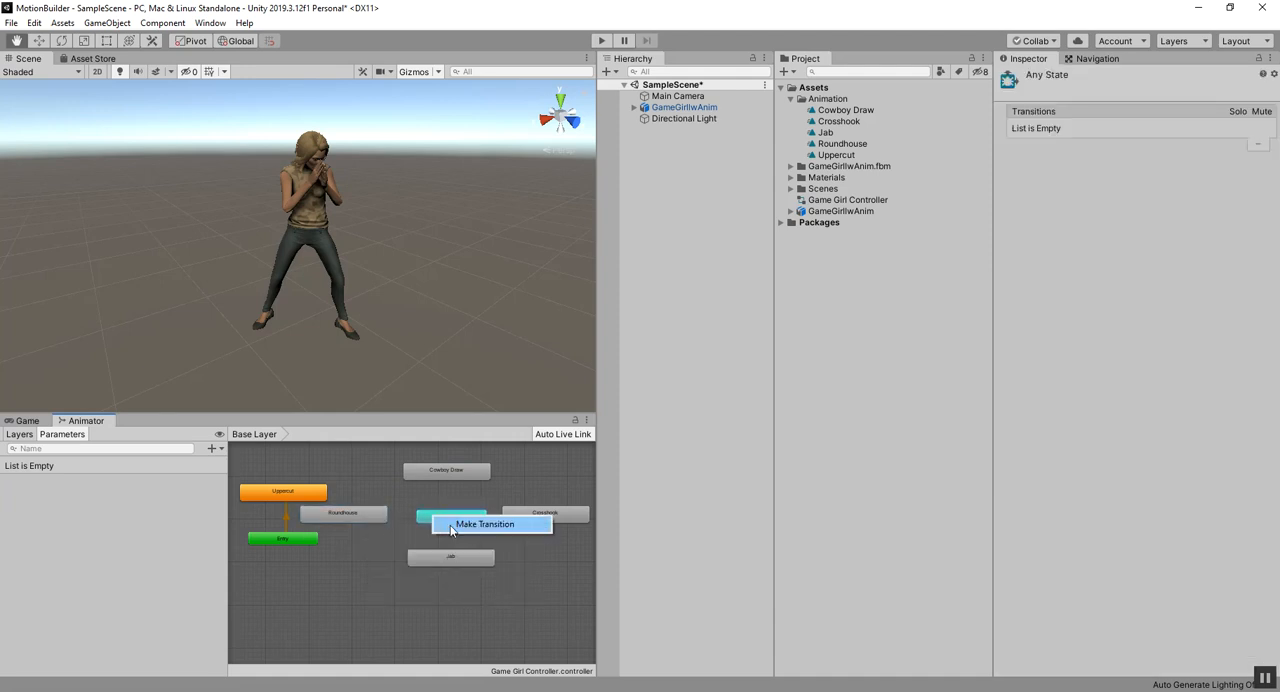
left_click(451, 524)
left_click(372, 516)
right_click(452, 516)
left_click(474, 526)
left_click(450, 468)
Step: Create transitions from Any State to Crosshook and from Any State to Jab
right_click(466, 517)
left_click(505, 522)
left_click(525, 516)
right_click(453, 517)
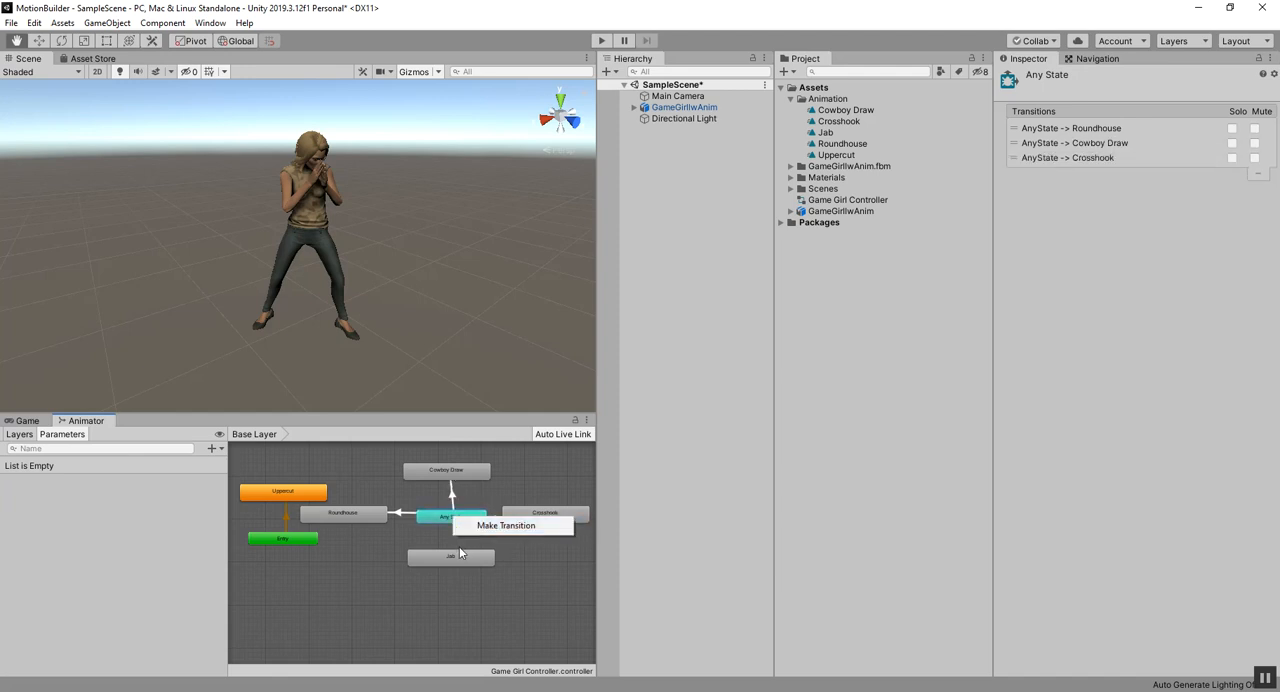
left_click(470, 526)
left_click(459, 560)
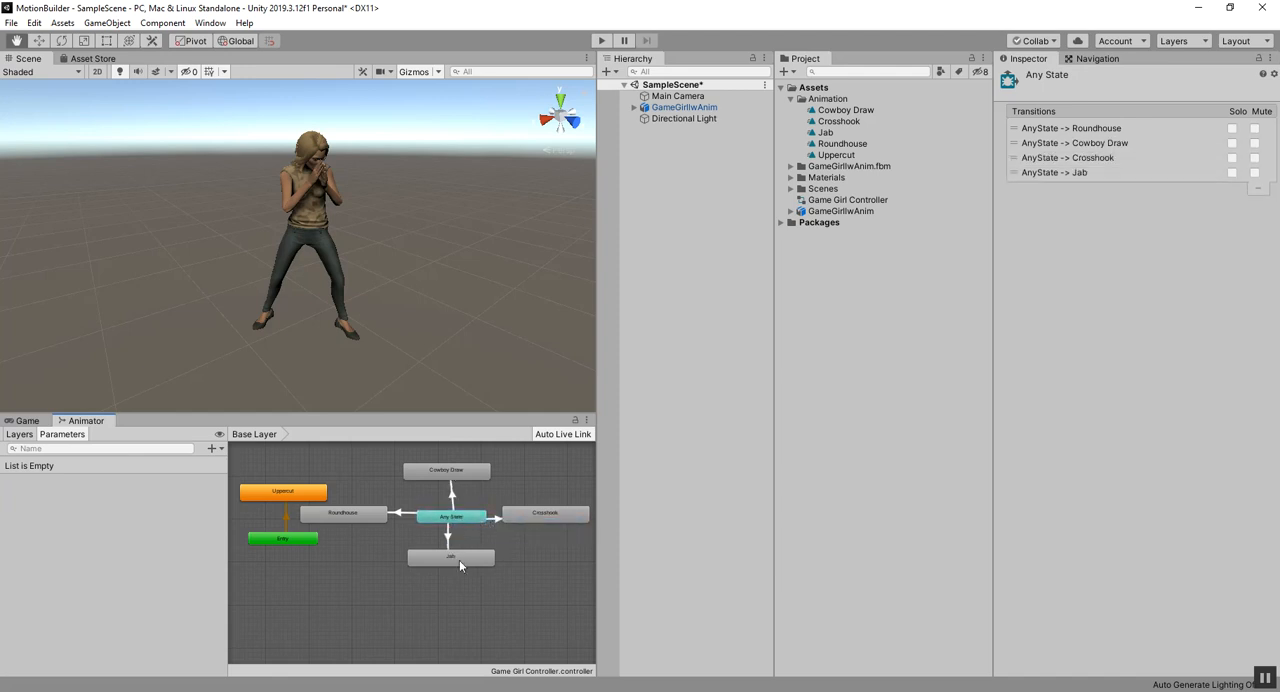
right_click(295, 497)
left_click(372, 503)
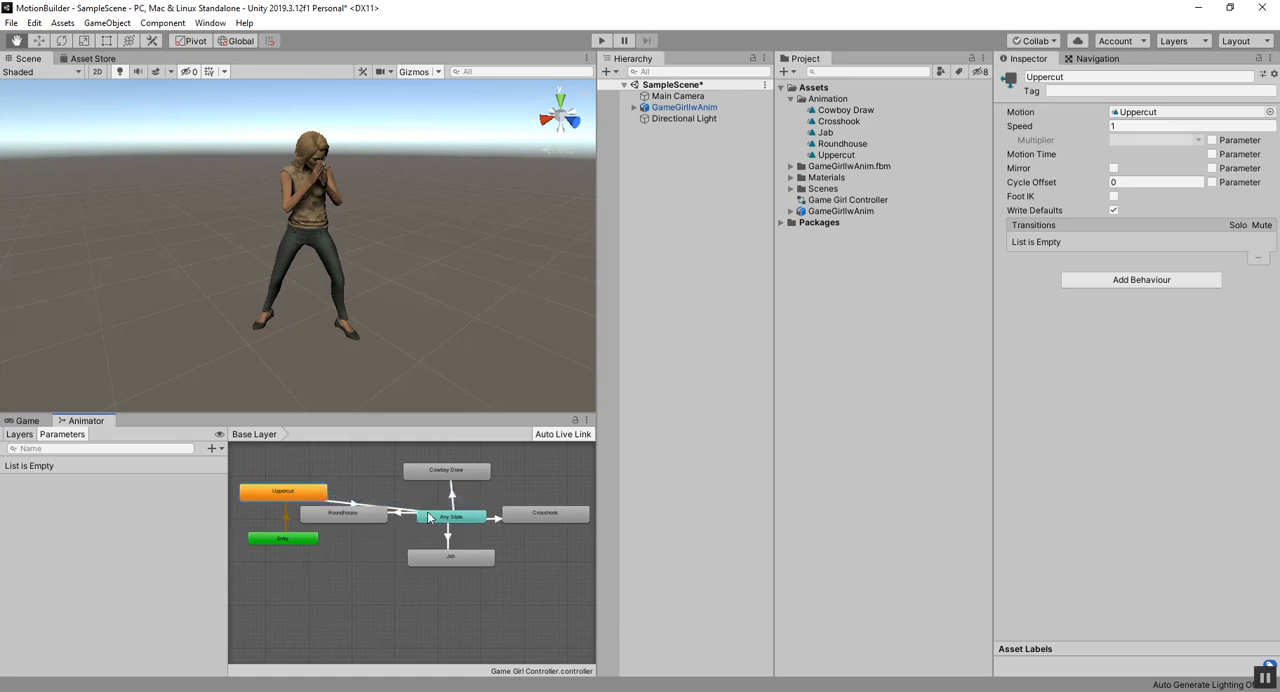
left_click(430, 517)
left_click(366, 490)
right_click(366, 490)
left_click(379, 468)
right_click(430, 516)
left_click(396, 501)
Step: Create a transition from Any State to Uppercut, and move the Uppercut and Roundhouse states apart so the arrows stay clear
right_click(438, 522)
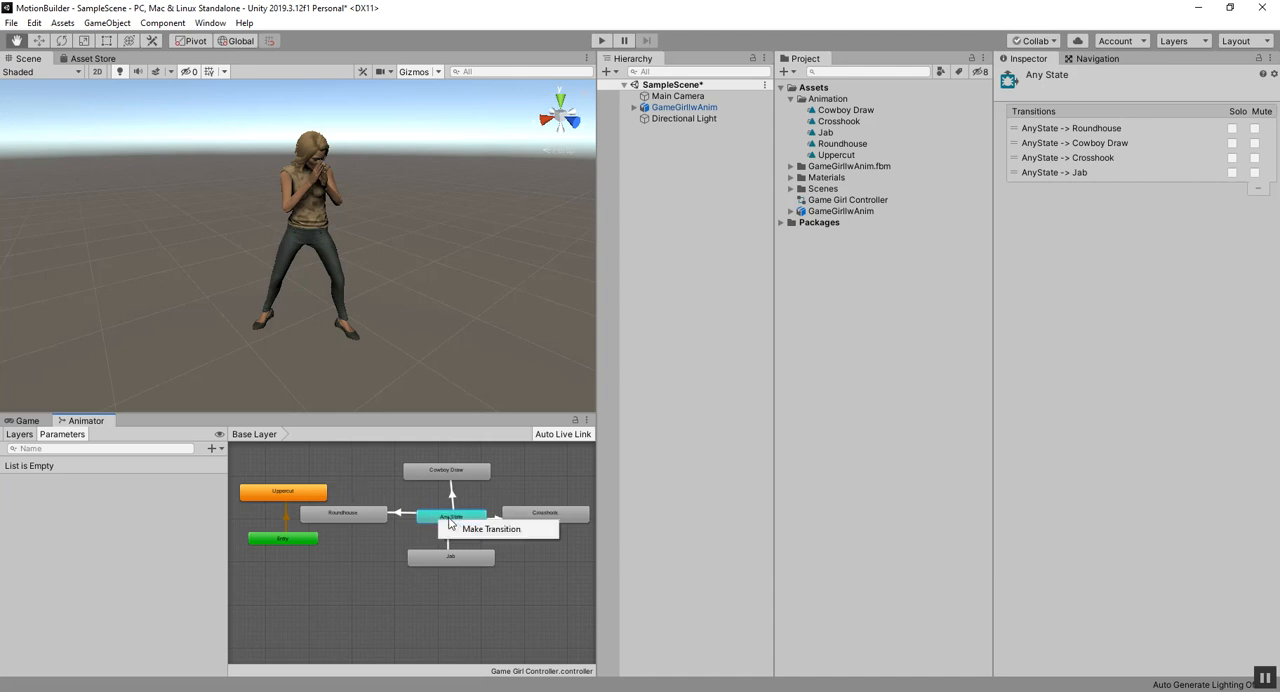
left_click(478, 531)
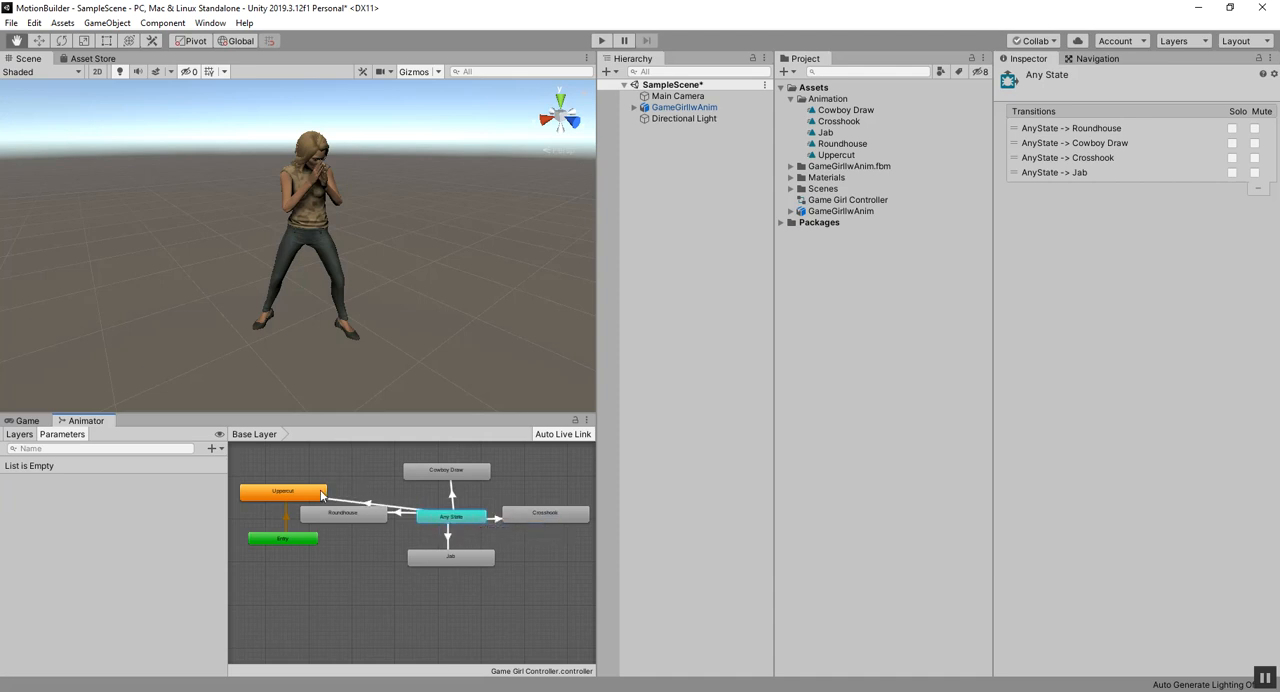
left_click(318, 495)
left_click_drag(316, 495, 307, 470)
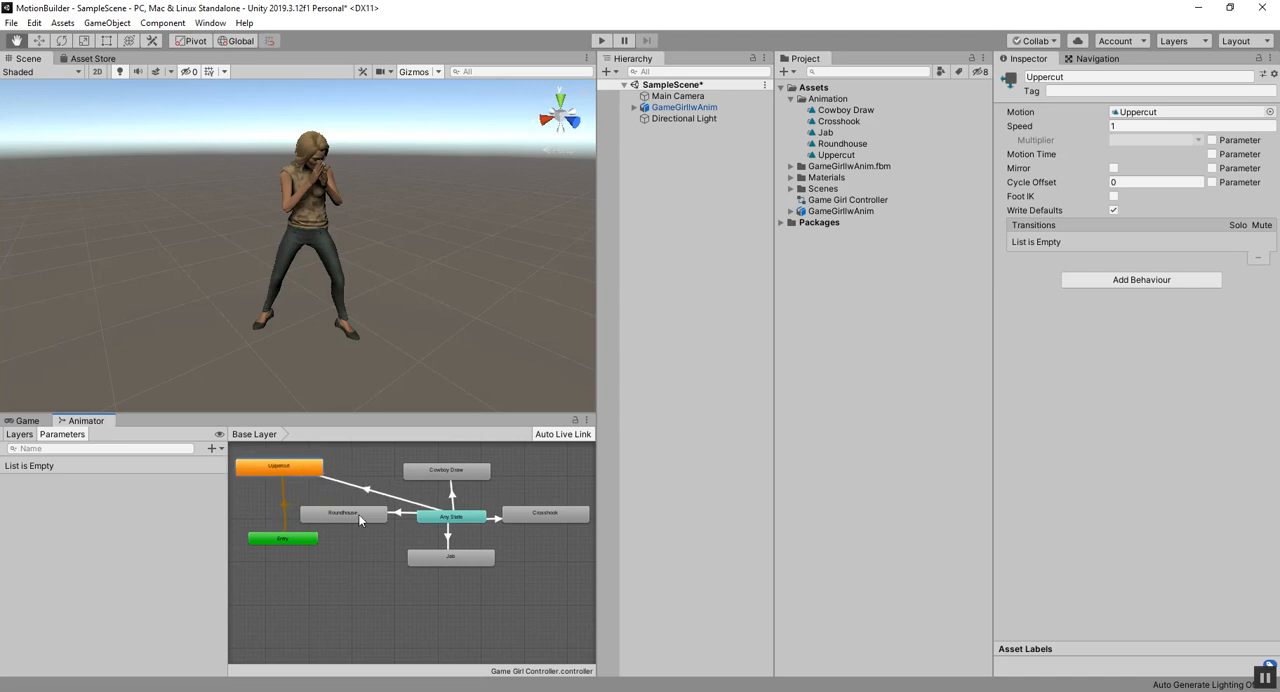
left_click_drag(336, 516, 324, 511)
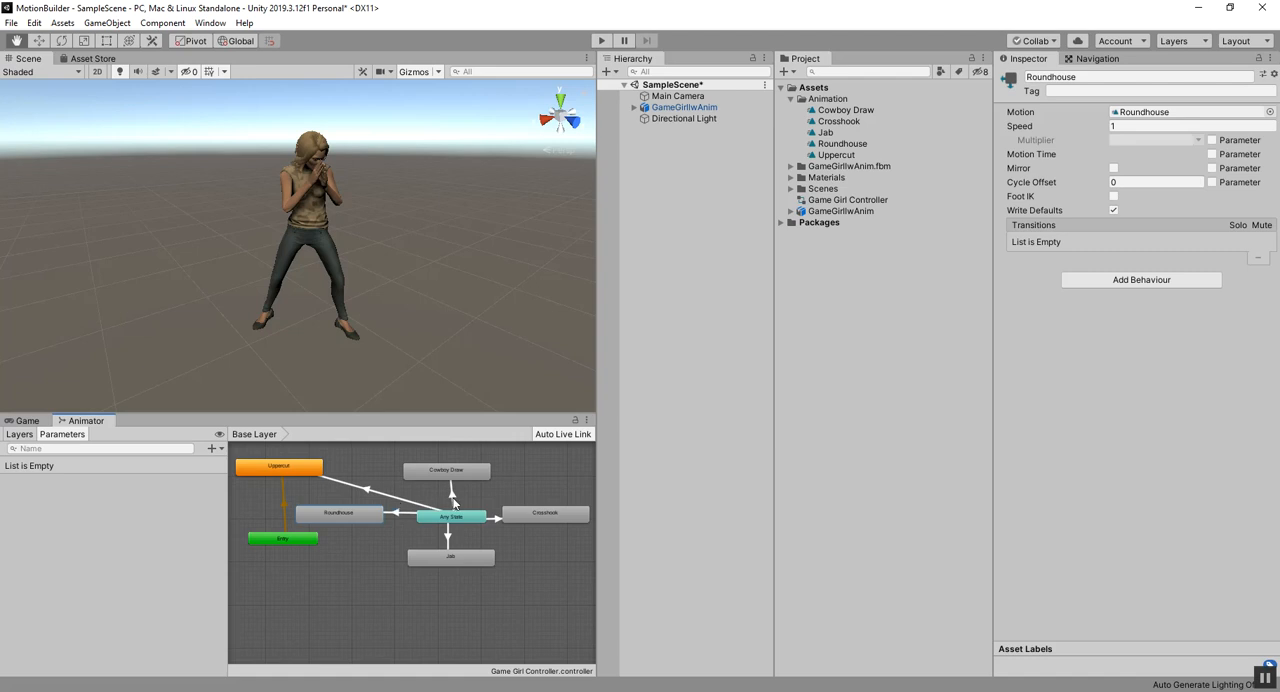
Step: Add a Trigger parameter named Draw to the Animator Controller
left_click(18, 438)
left_click(54, 440)
left_click(212, 448)
left_click(235, 511)
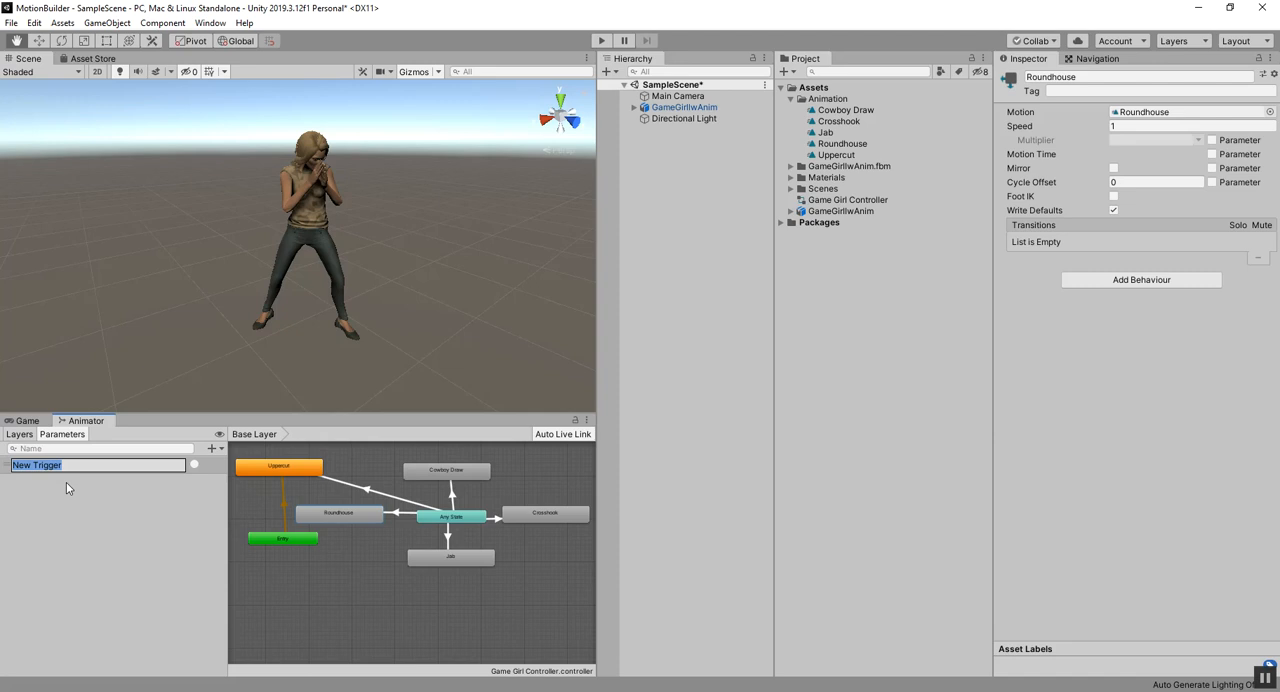
type("Drs")
key("BackSpace")
type("aw")
key("Return")
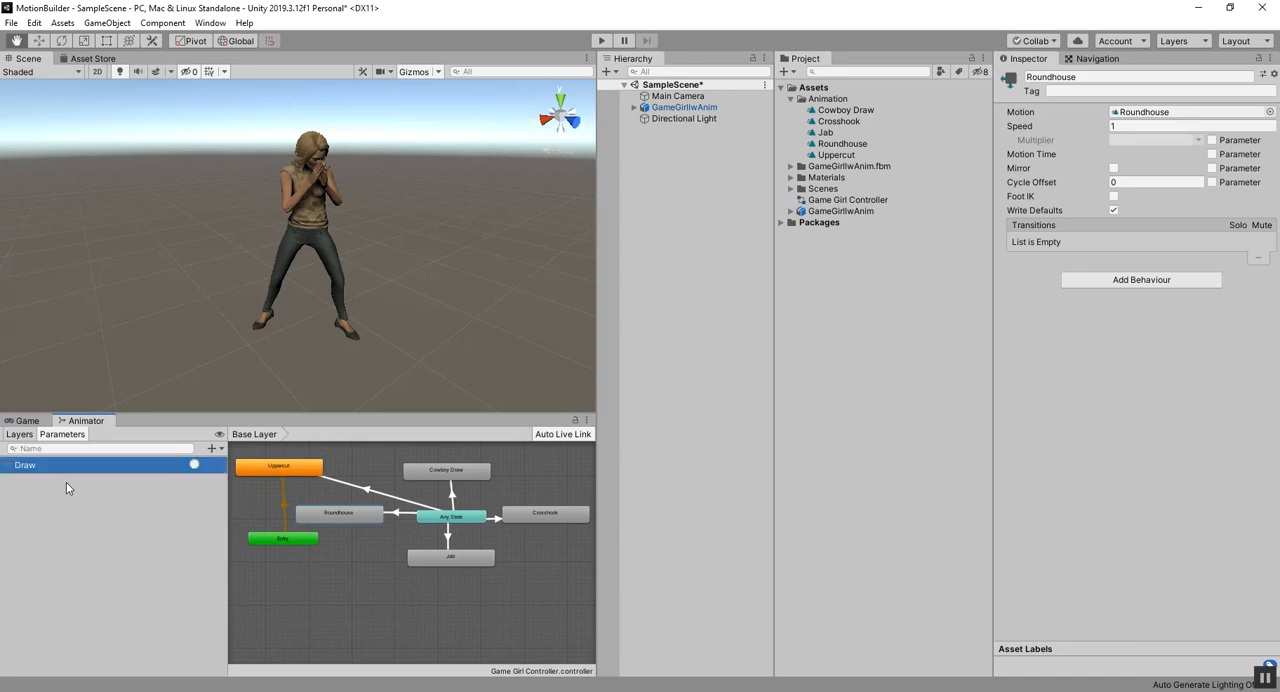
Step: Add two more Trigger parameters named Roundhouse and Jab
left_click(213, 448)
left_click(240, 511)
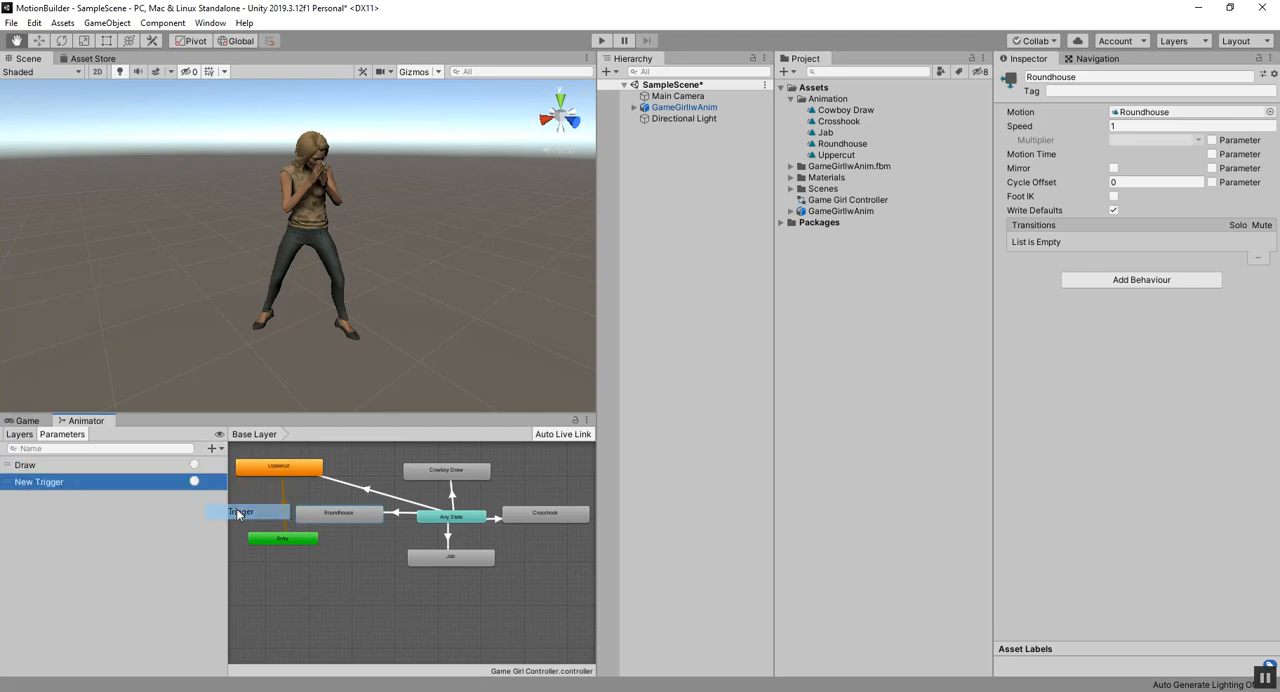
type("Roundhouse")
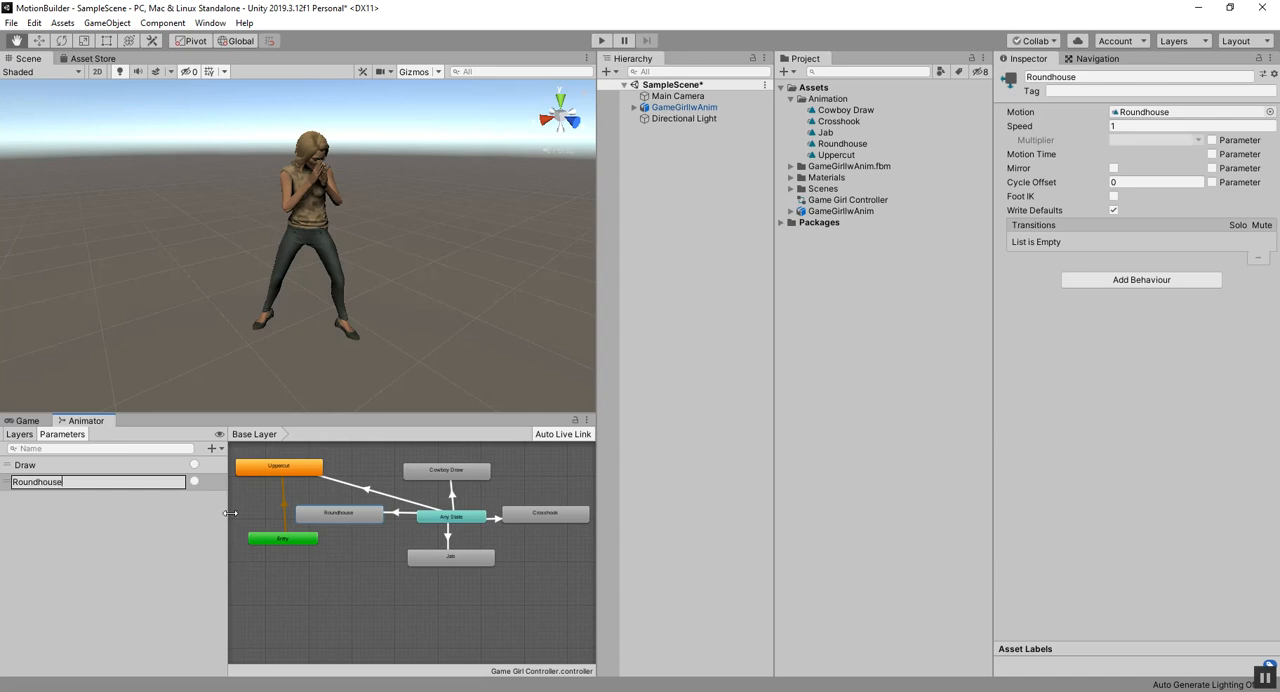
key("Return")
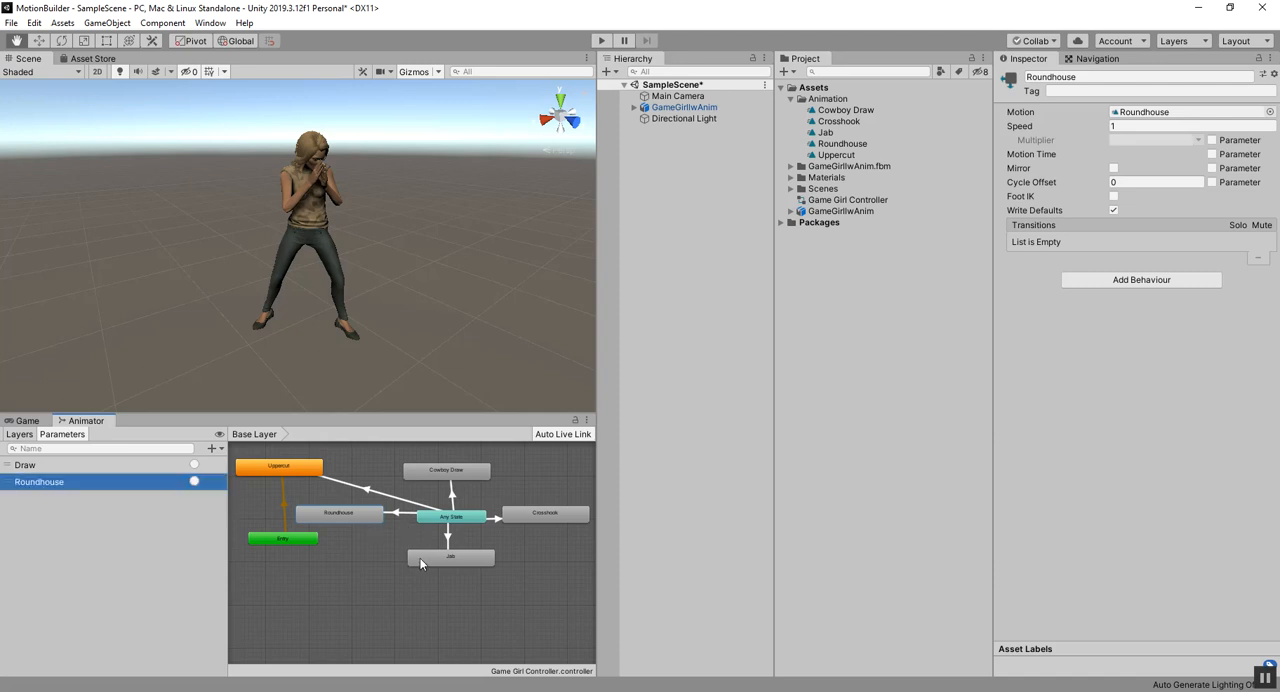
left_click(213, 448)
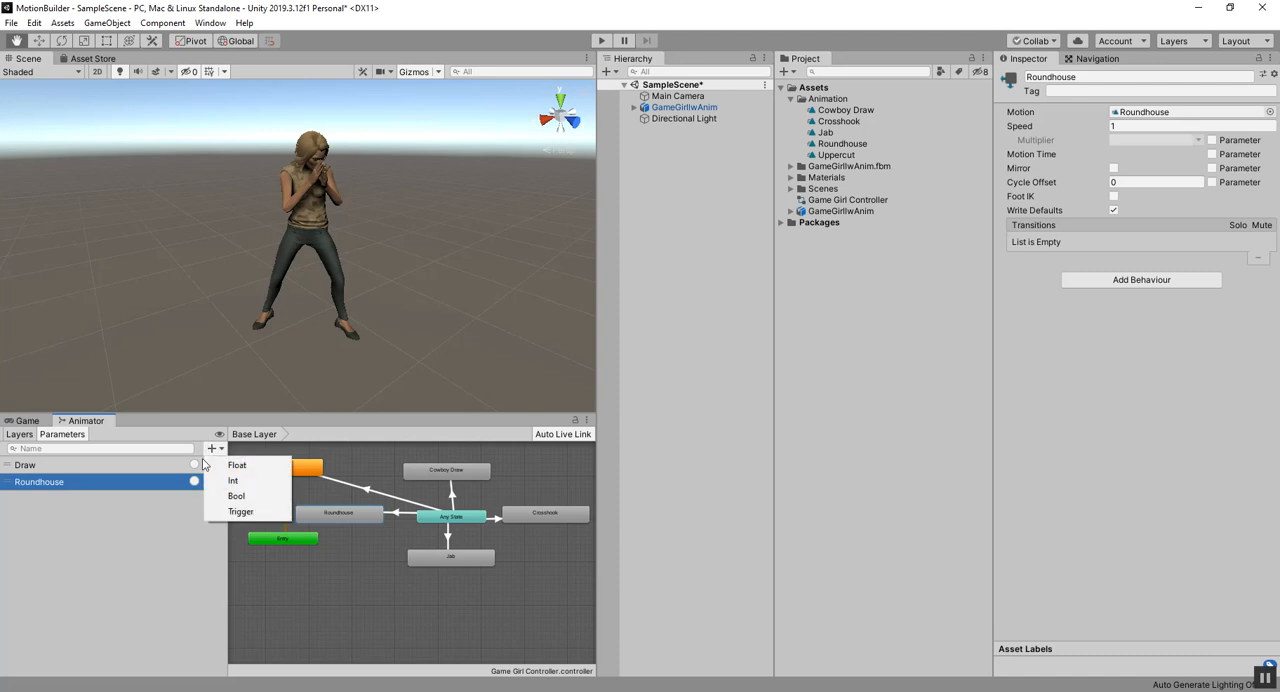
left_click(219, 512)
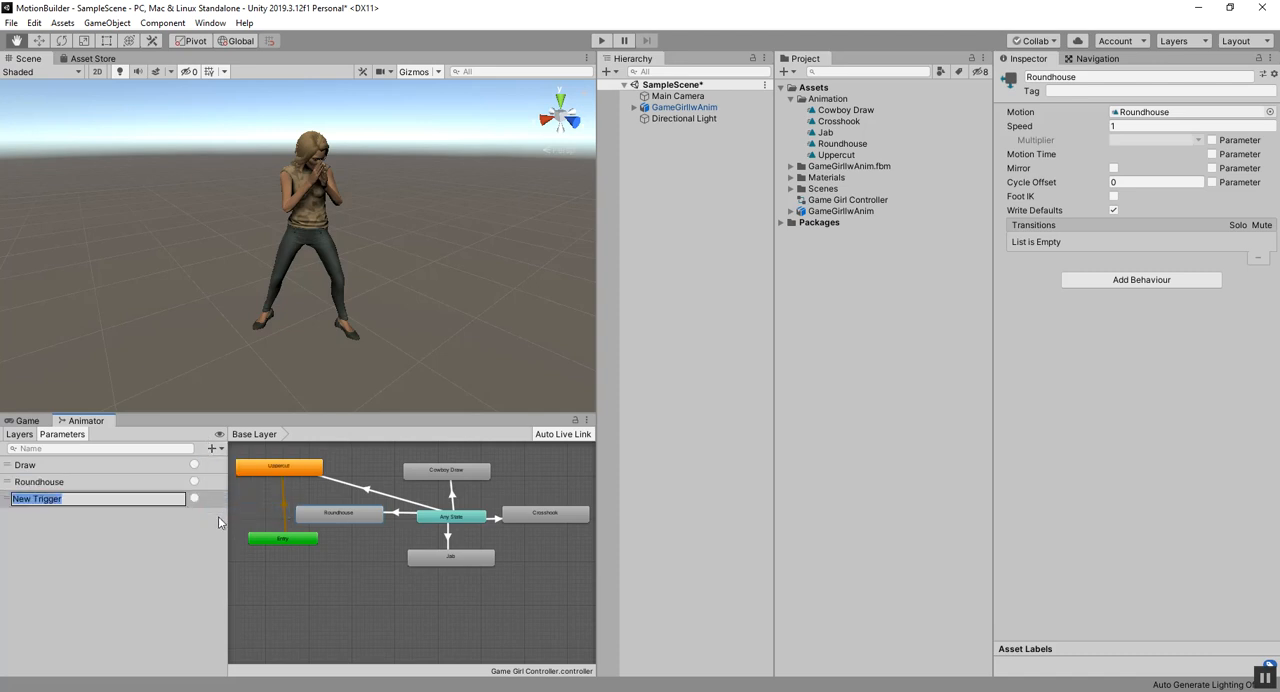
type("Jab")
key("Return")
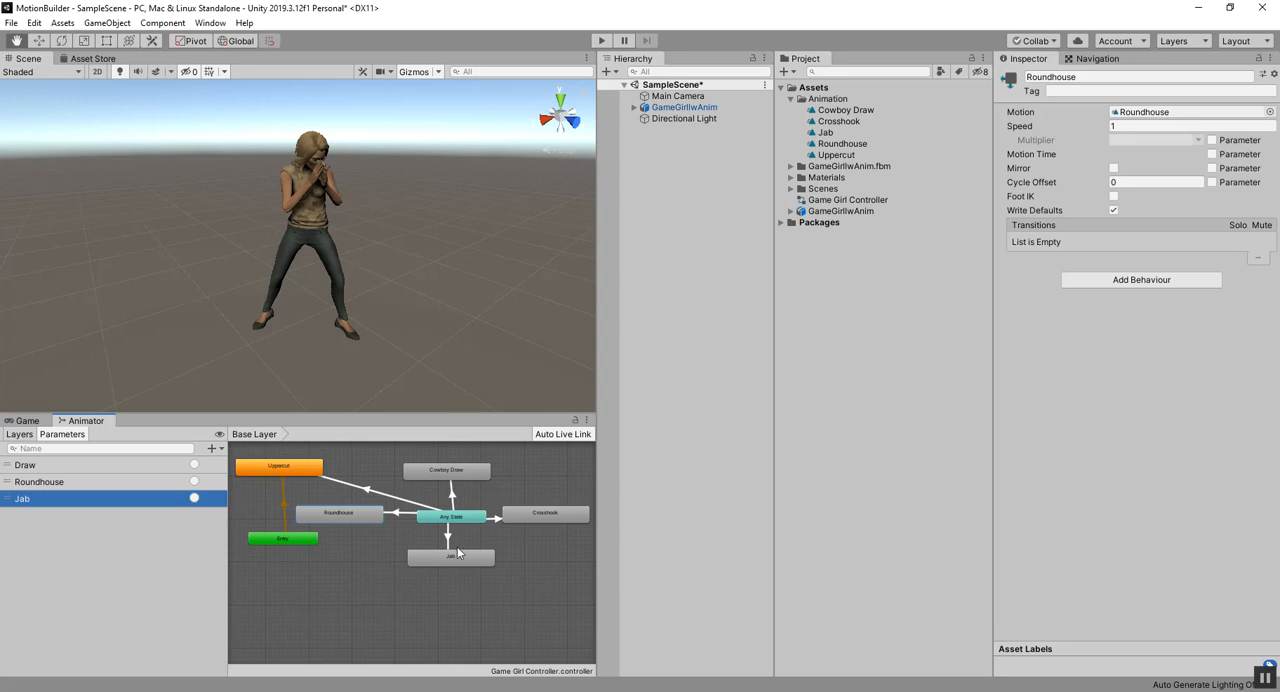
Step: Add Trigger parameters named Crosshook and Uppercut to complete the set of moves
left_click(211, 448)
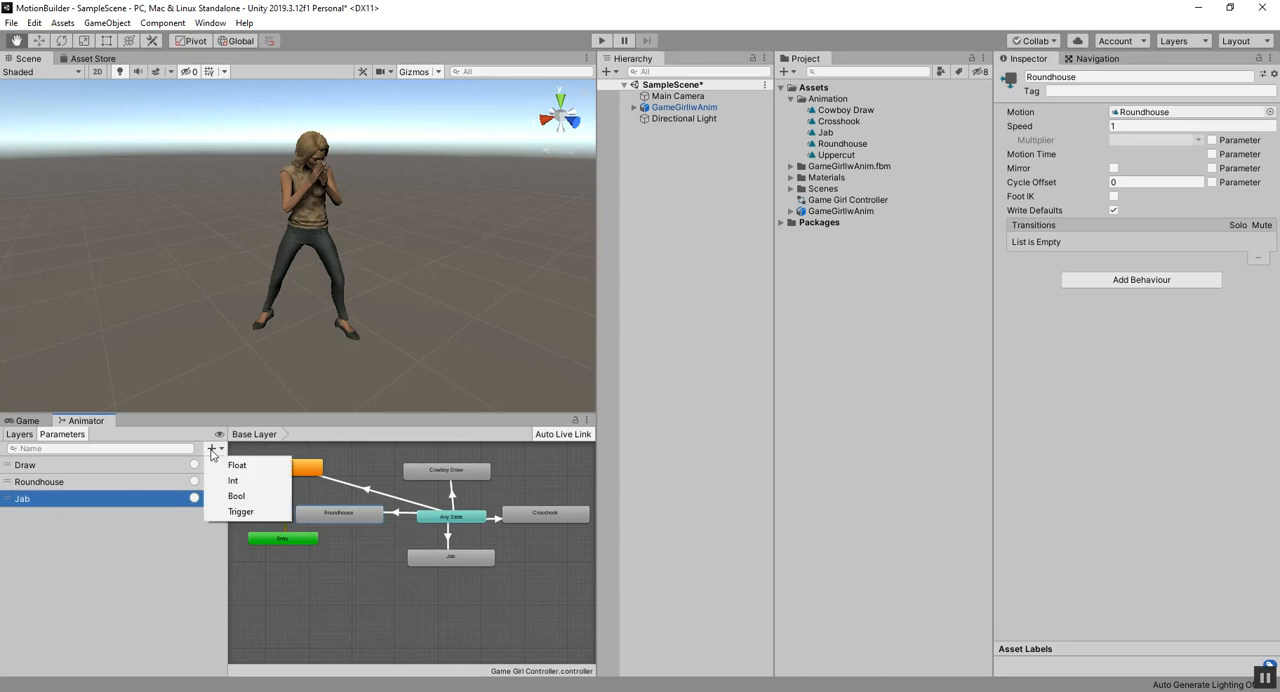
left_click(225, 513)
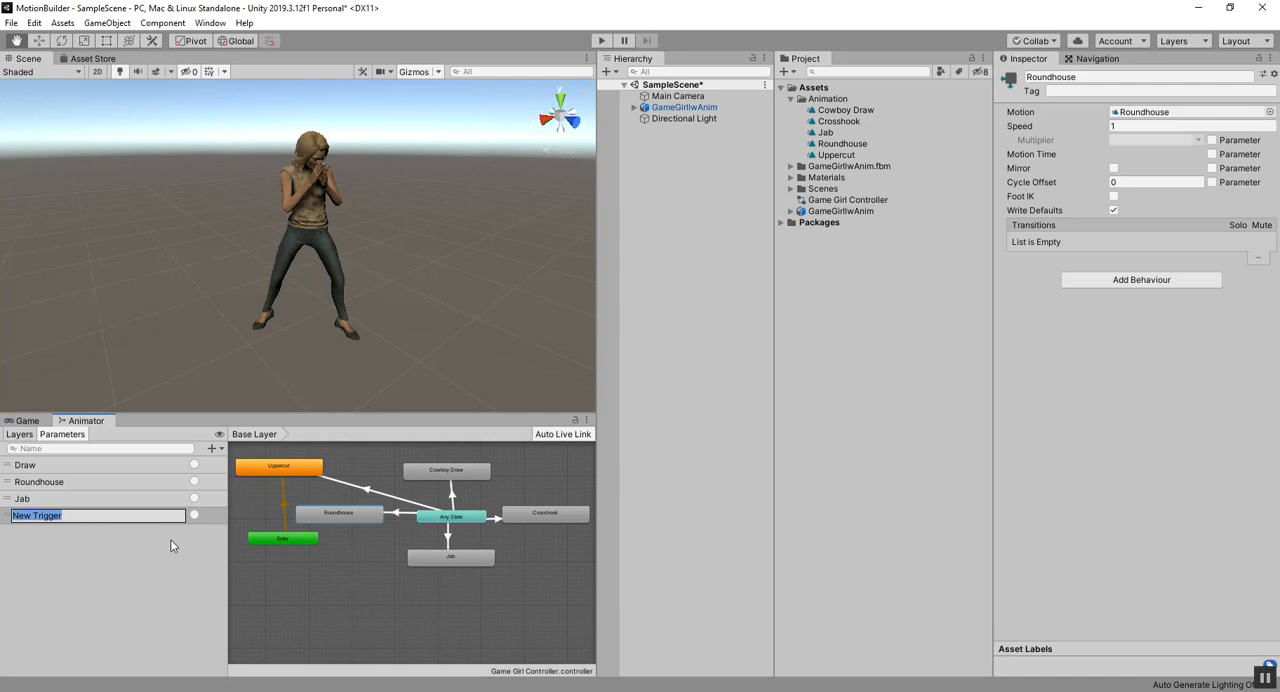
type("Crosshook")
key("Return")
left_click(213, 450)
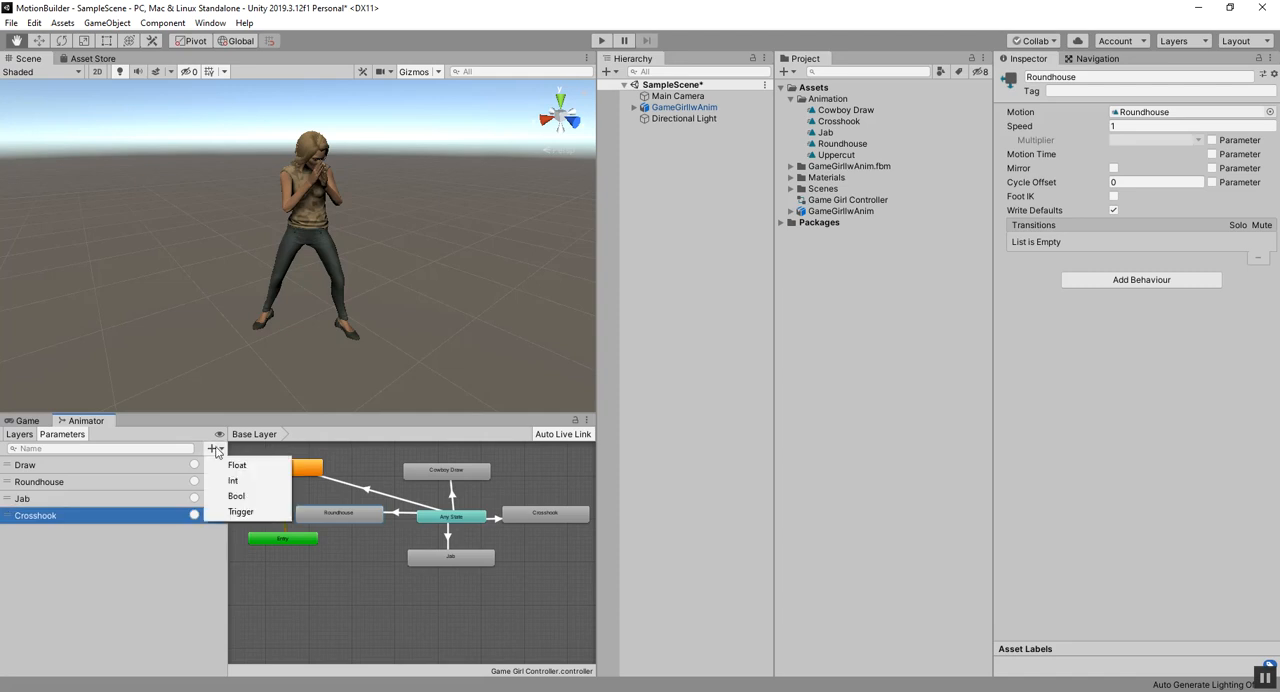
left_click(241, 513)
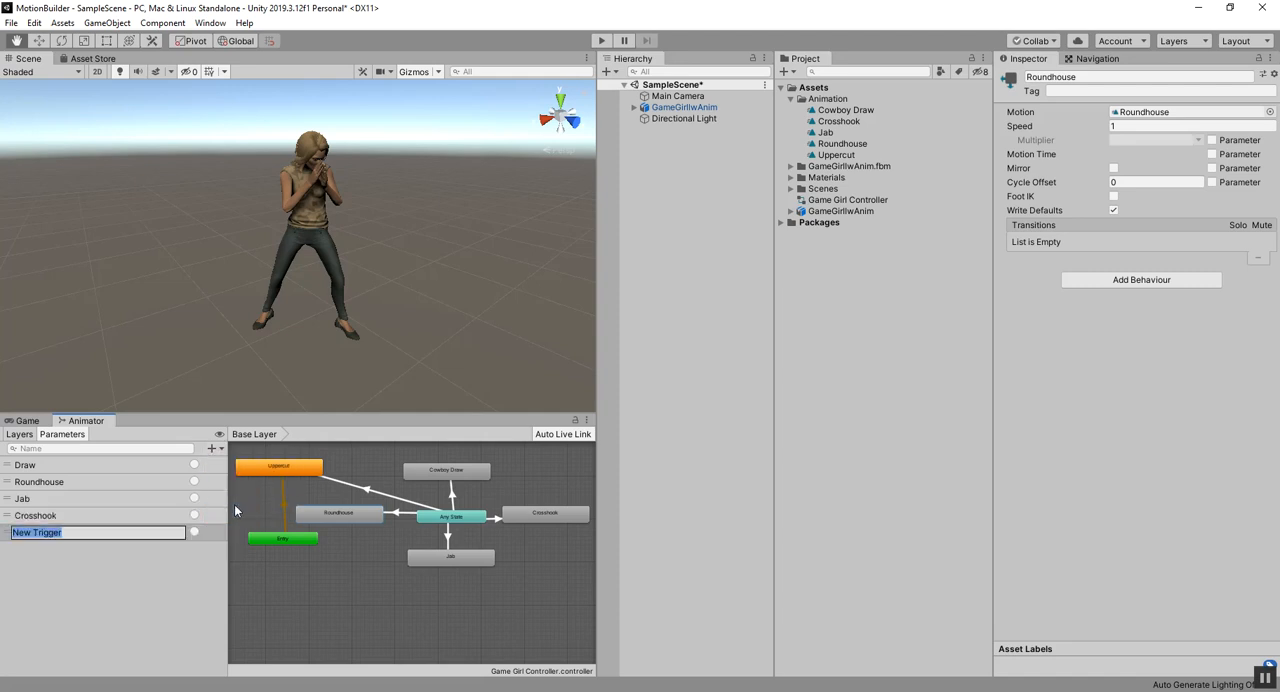
type("Uppercut")
key("Return")
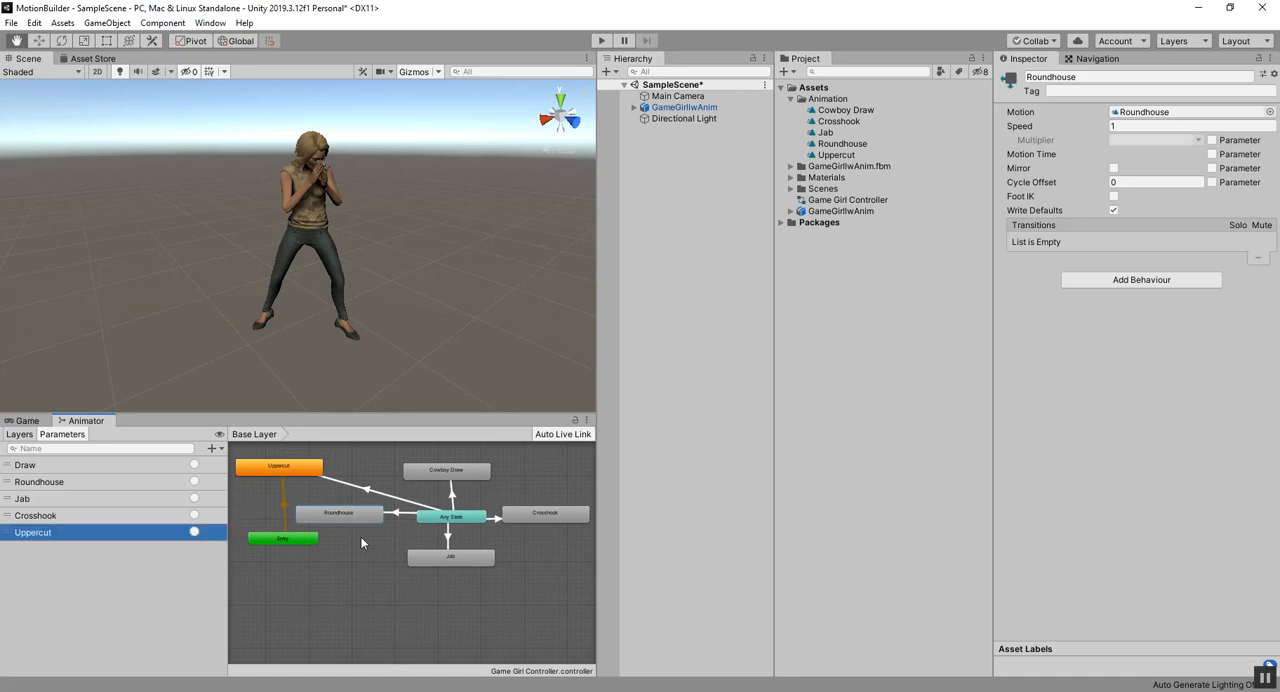
Step: Select the Any State transitions in turn and examine the exit time and conditions of the one to Uppercut
left_click(449, 540)
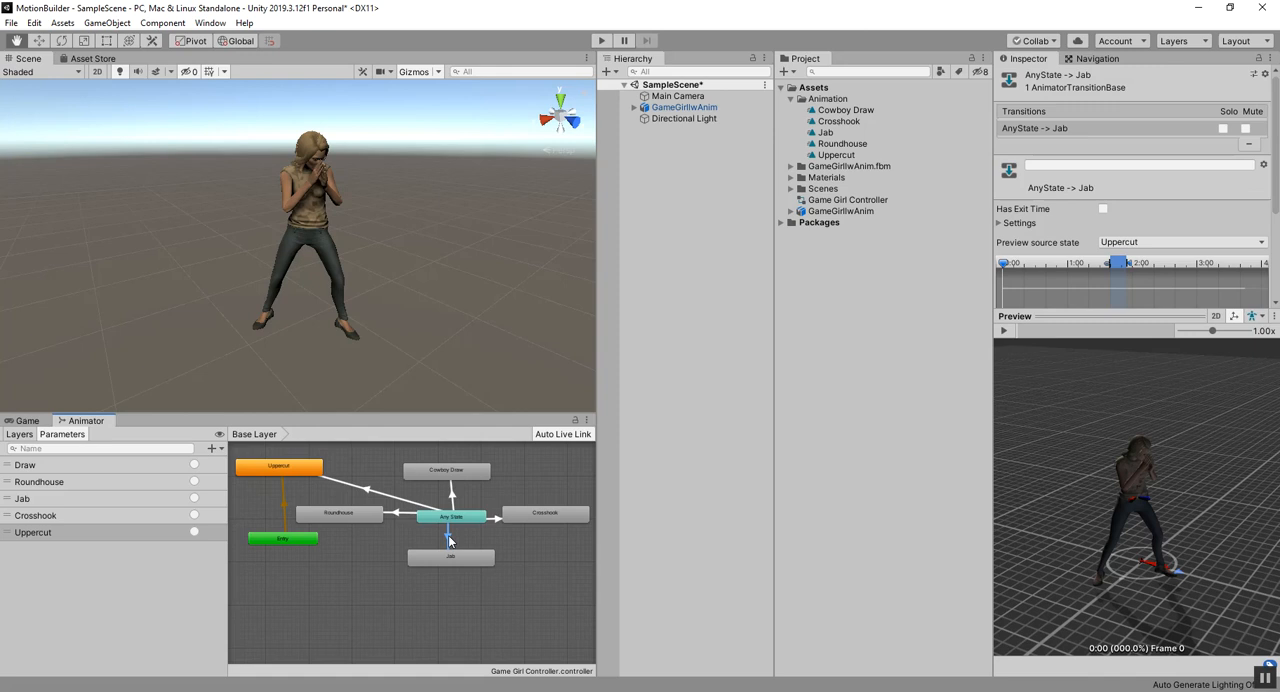
right_click(448, 541)
left_click(366, 540)
left_click(452, 495)
left_click(432, 508)
left_click(420, 504)
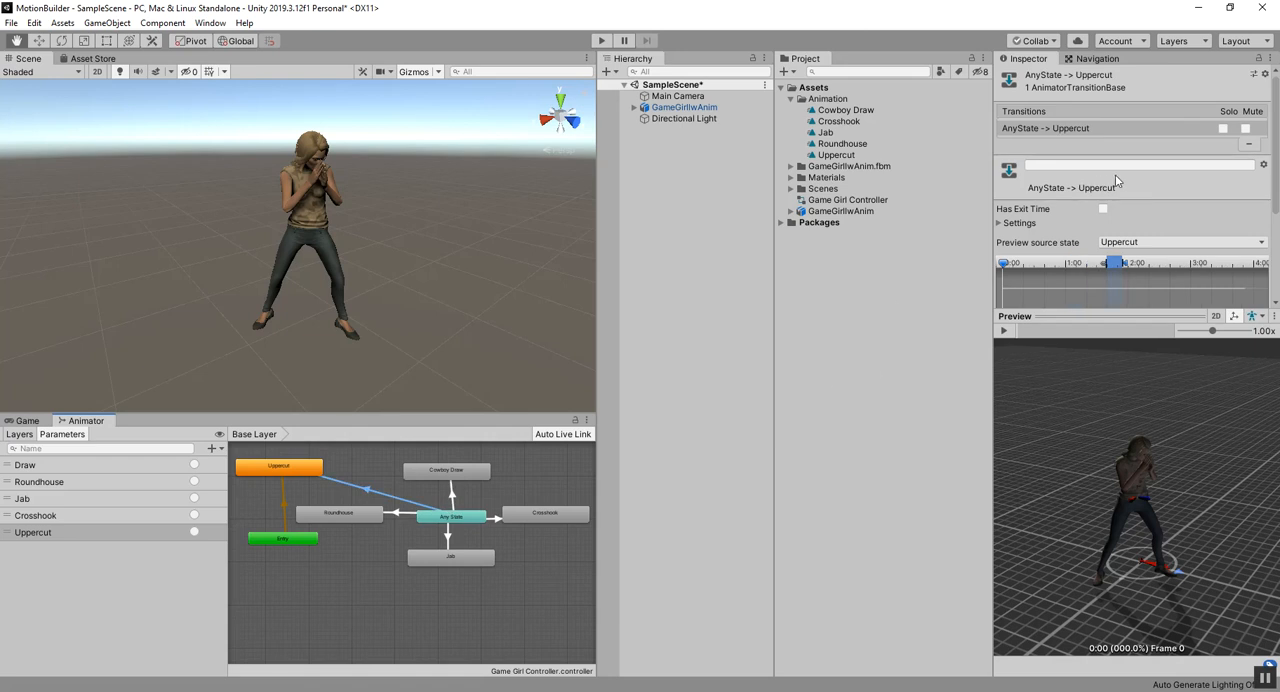
scroll(1140, 211, "down", 3)
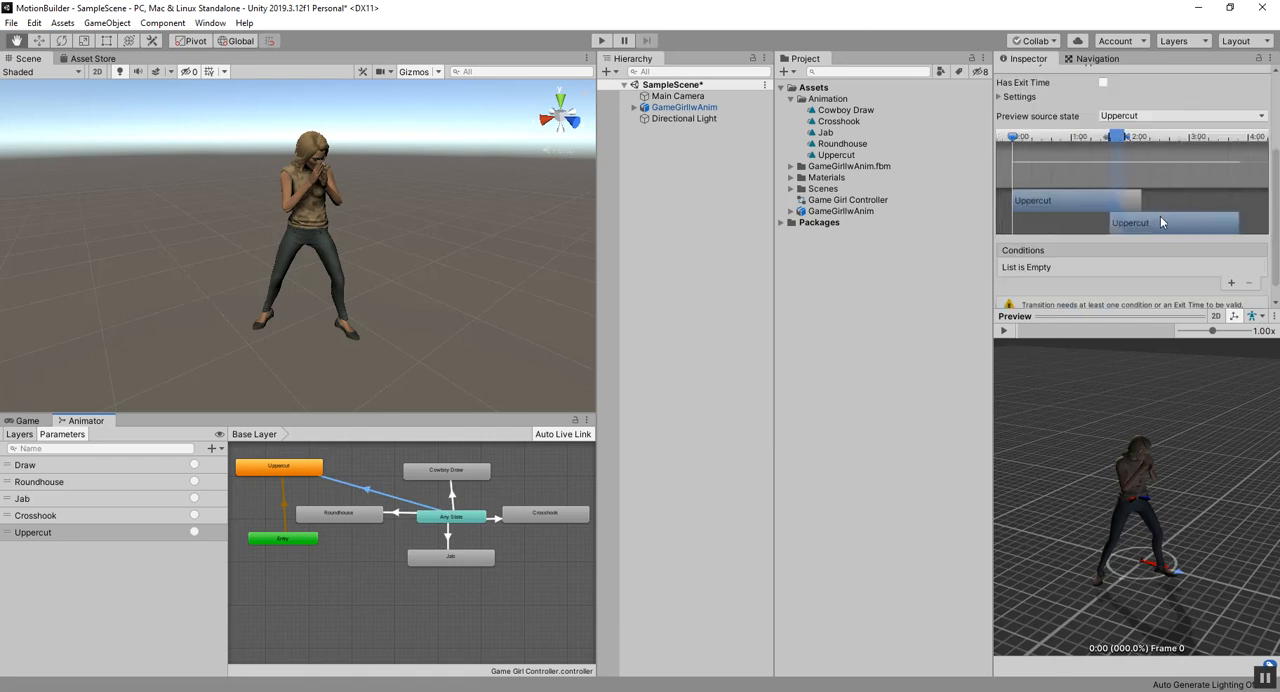
scroll(1085, 282, "down", 1)
scroll(1104, 277, "up", 3)
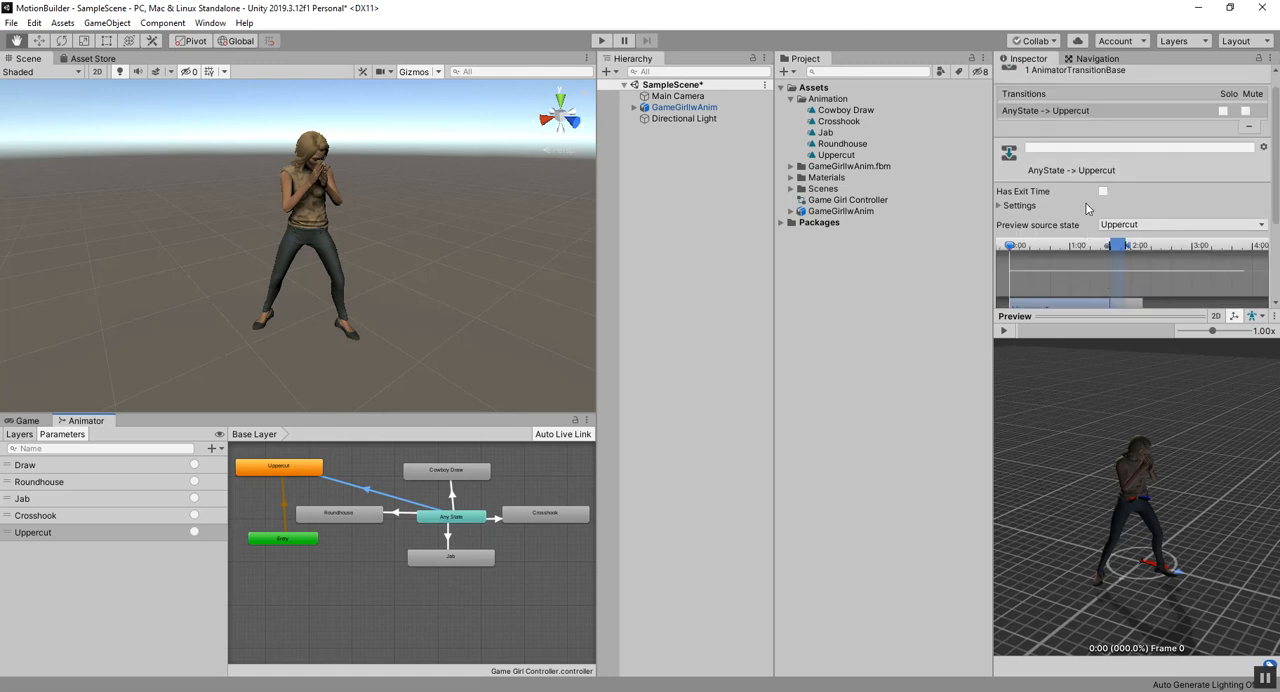
scroll(1095, 205, "down", 3)
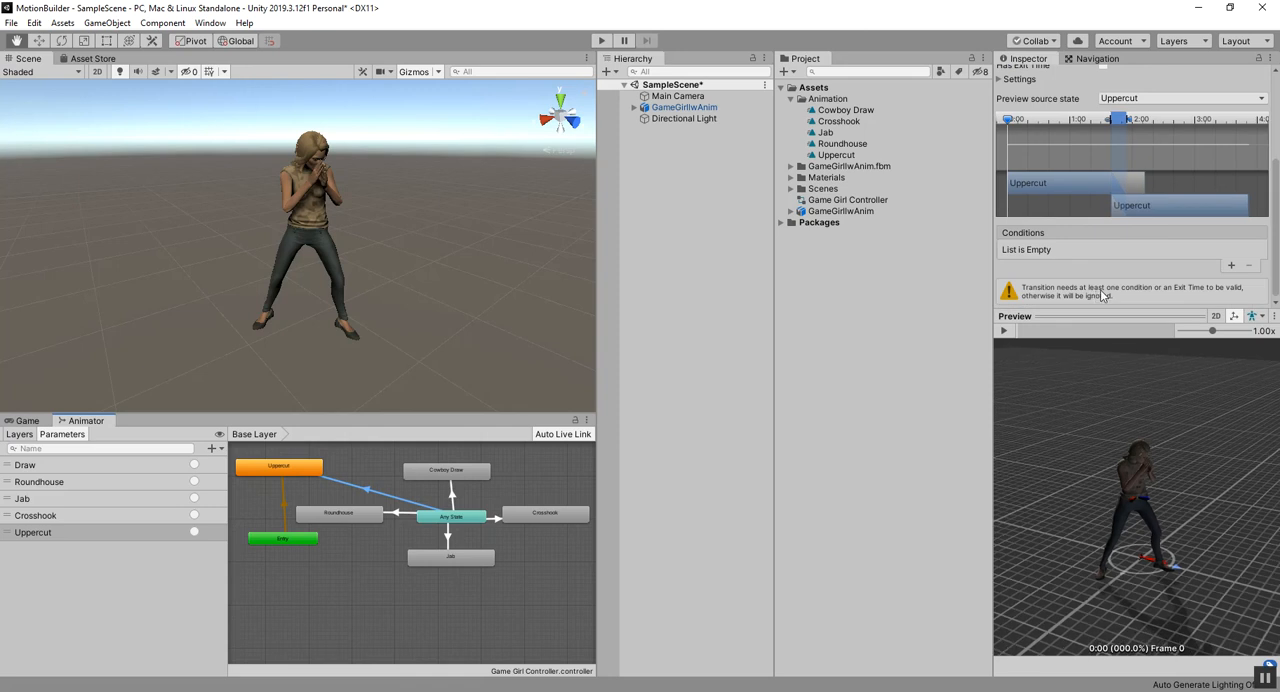
scroll(1105, 288, "up", 3)
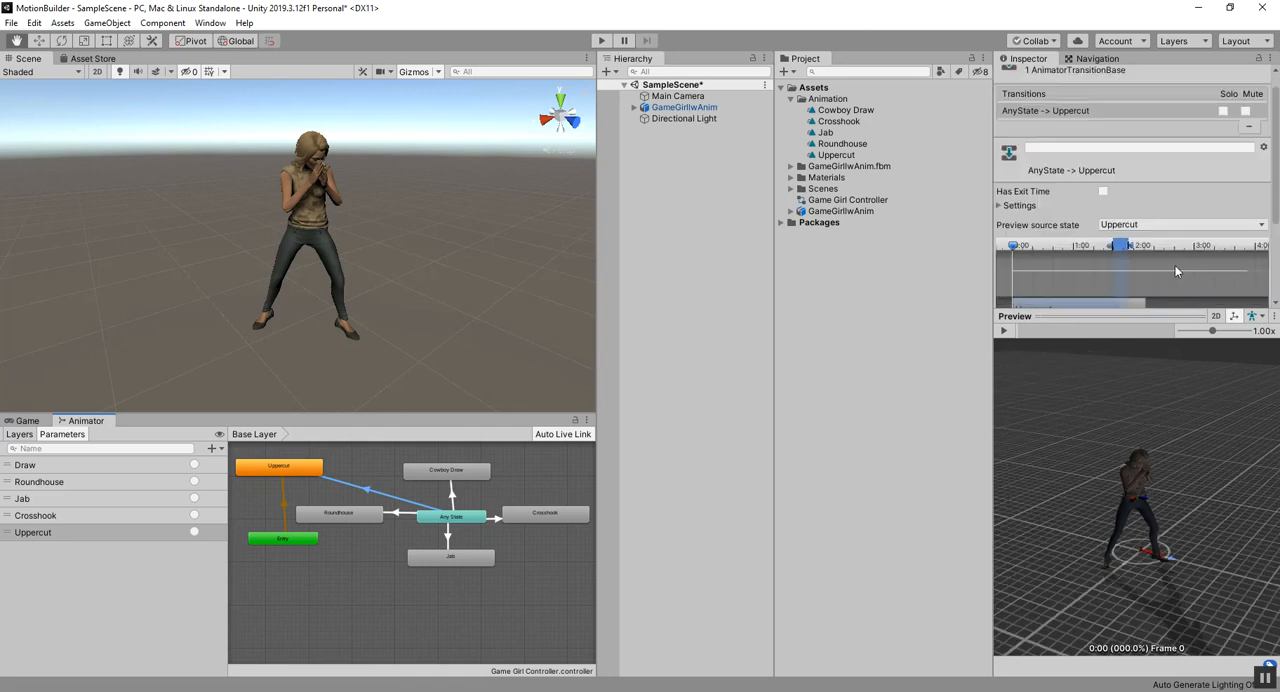
left_click_drag(1275, 196, 1275, 288)
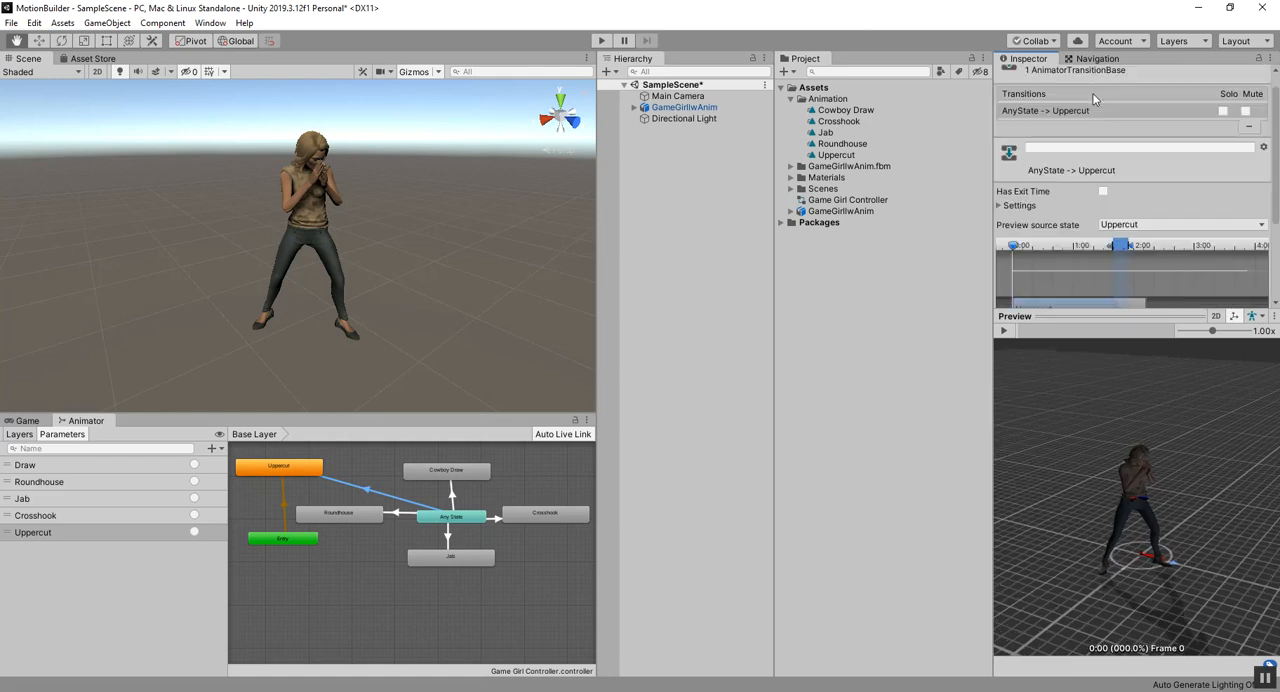
scroll(1186, 100, "up", 3)
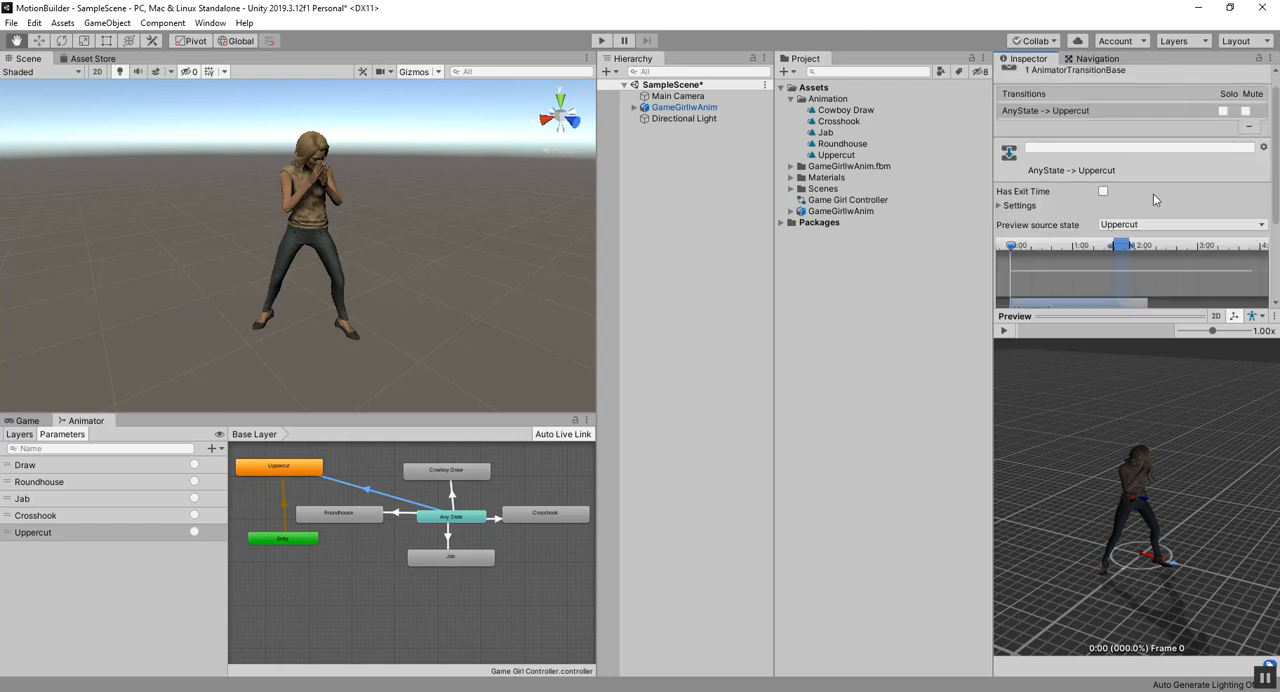
Step: Add an Uppercut trigger condition to the Any State to Uppercut transition, and shrink the preview to give the transition settings more room
scroll(1153, 195, "down", 3)
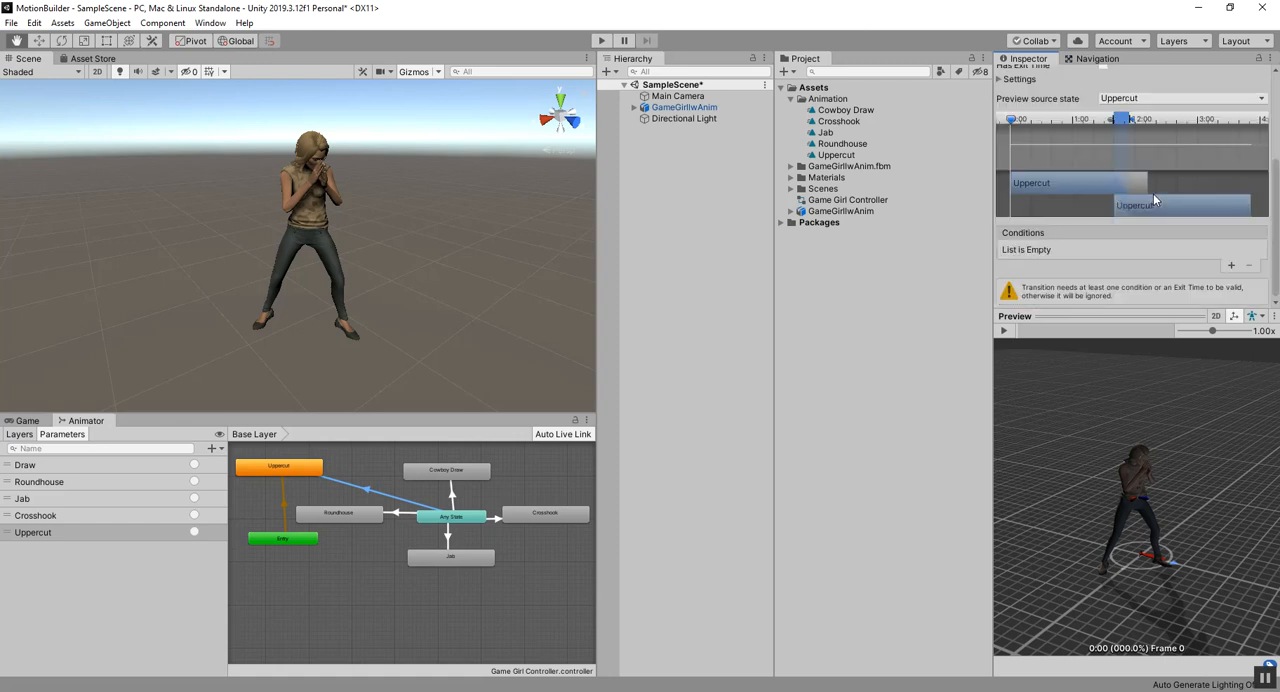
left_click(1228, 264)
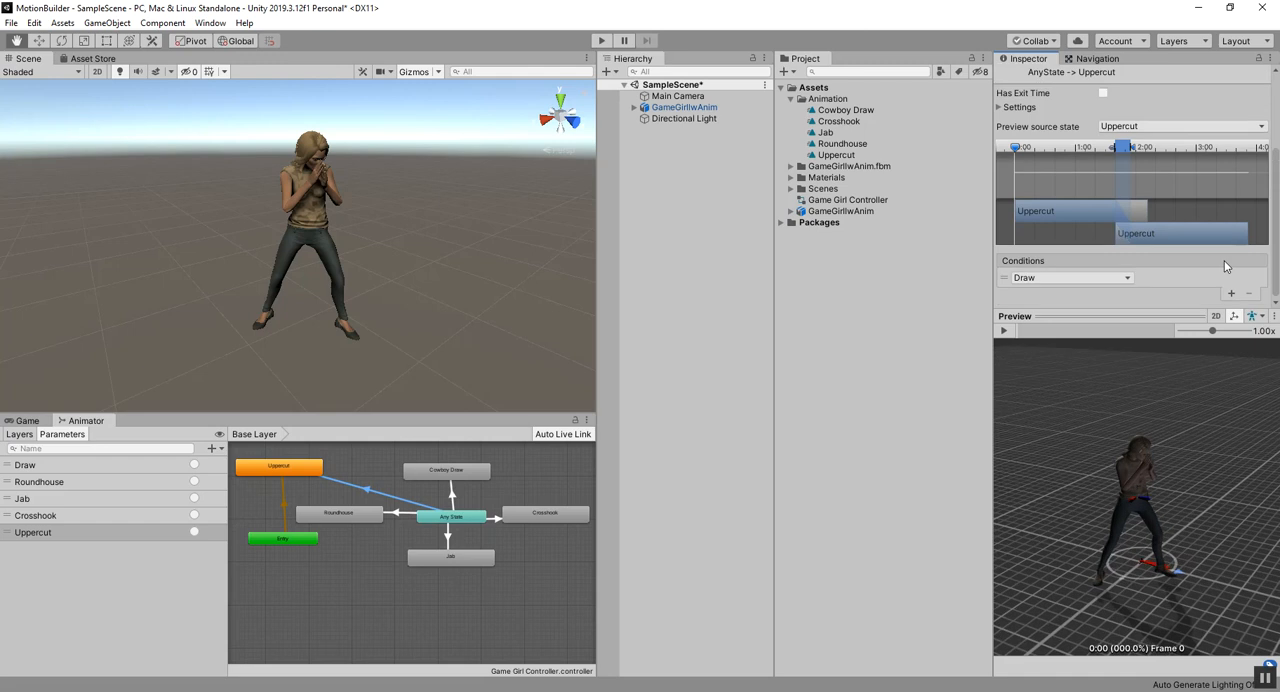
left_click(1050, 279)
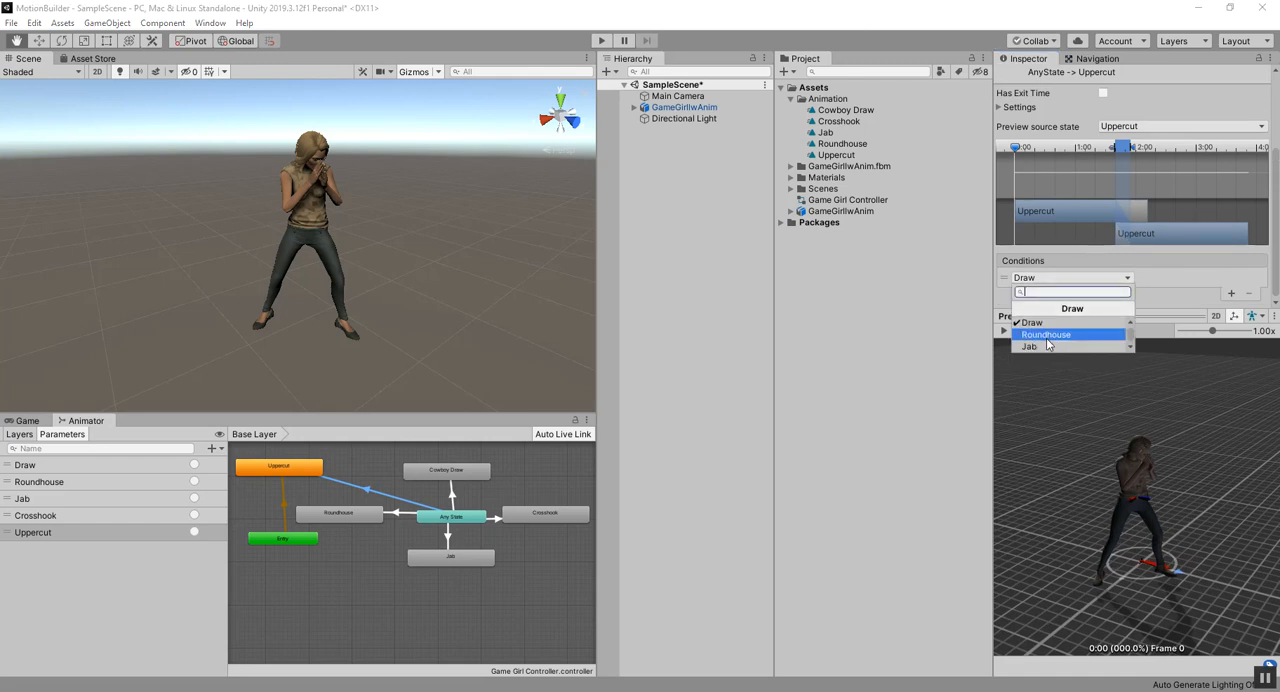
scroll(1048, 345, "down", 2)
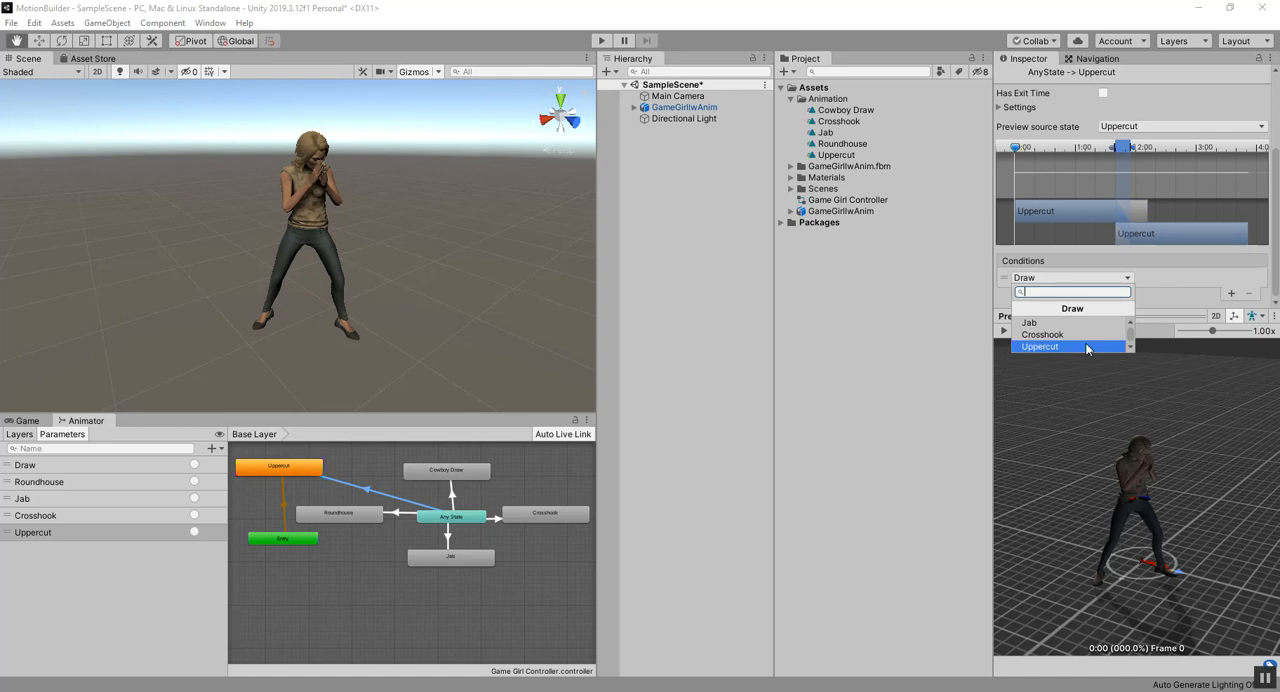
left_click(1073, 346)
left_click_drag(1058, 316, 1062, 391)
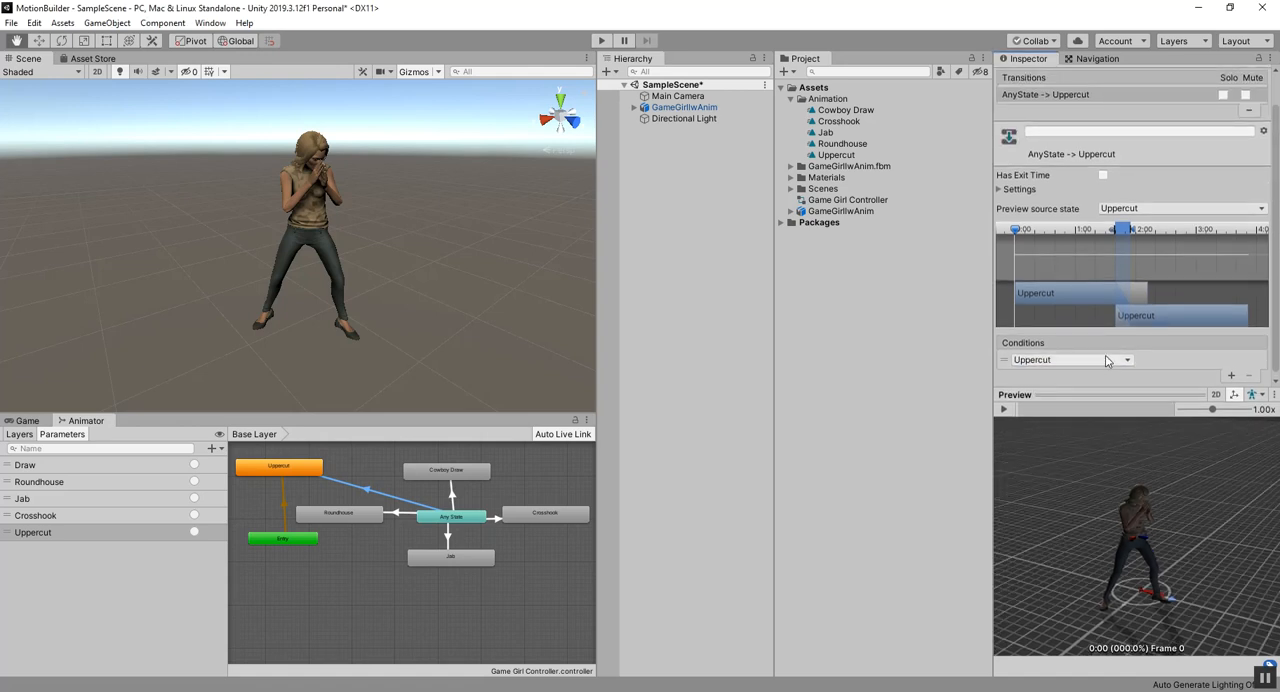
scroll(1162, 346, "down", 3)
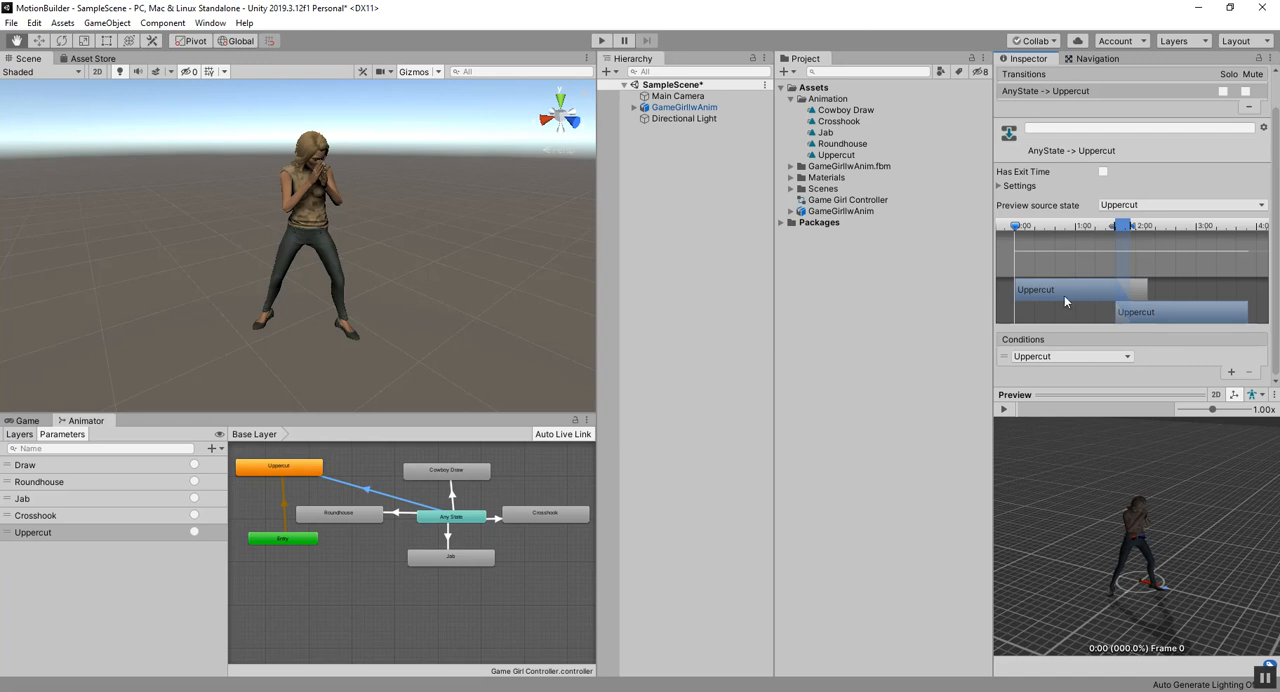
Step: Add a condition on the Draw trigger to the Any State to Cowboy Draw transition
left_click(452, 496)
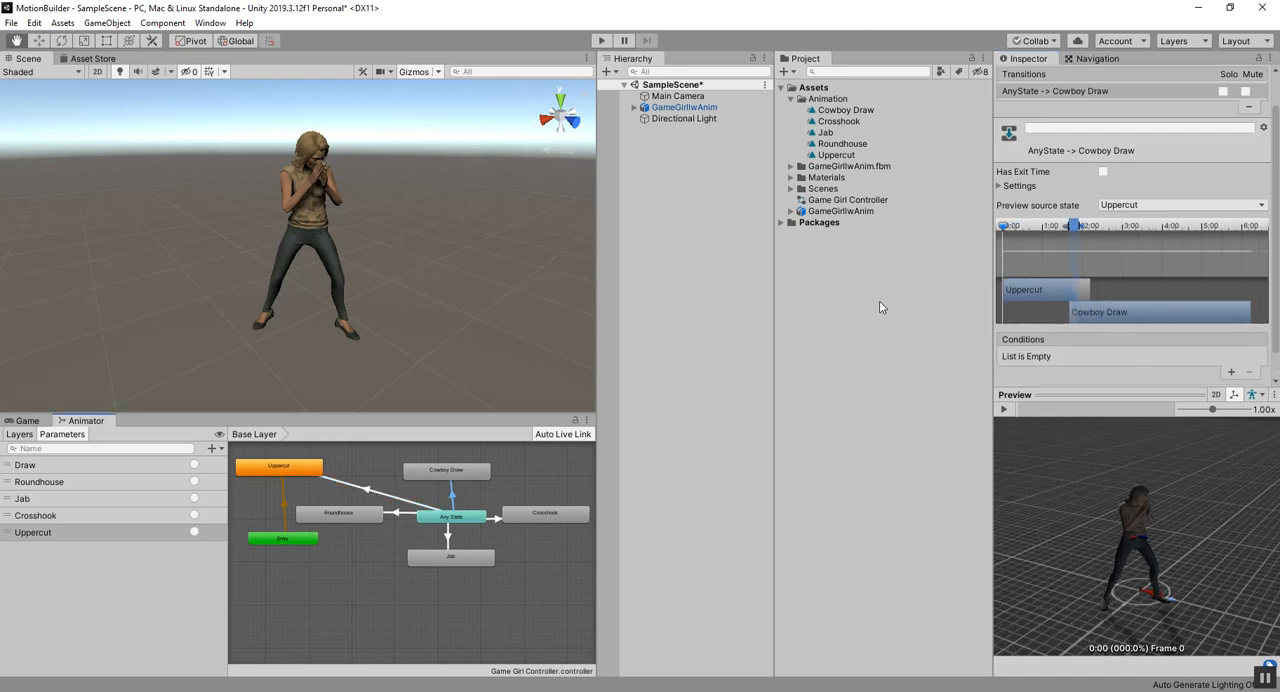
left_click(1231, 371)
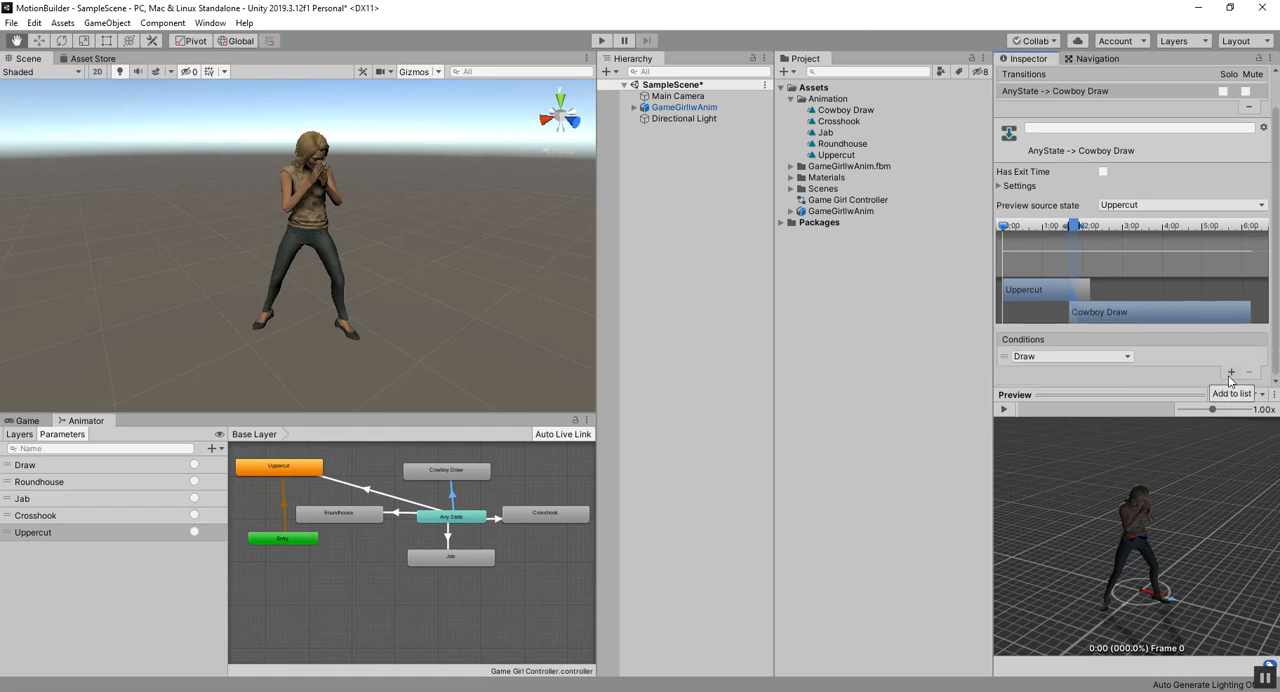
left_click(1040, 356)
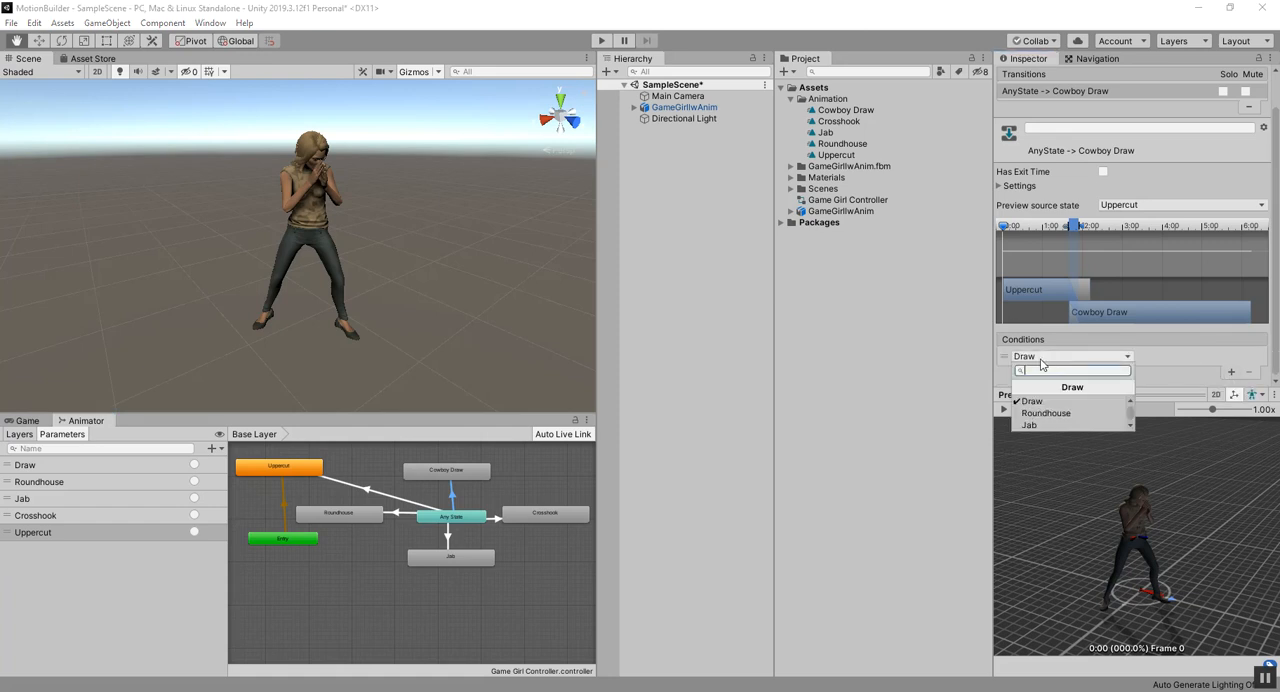
left_click(1035, 401)
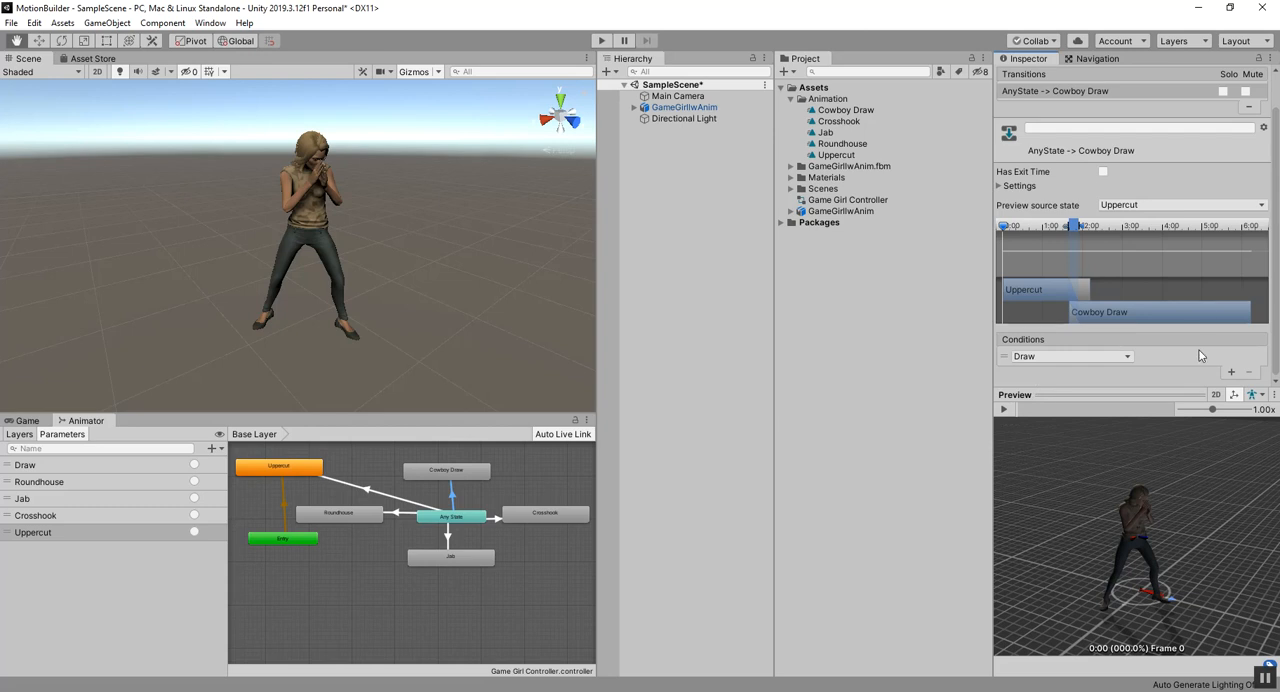
Step: Add a condition to the Any State to Crosshook transition and set it to the Crosshook trigger
left_click(495, 518)
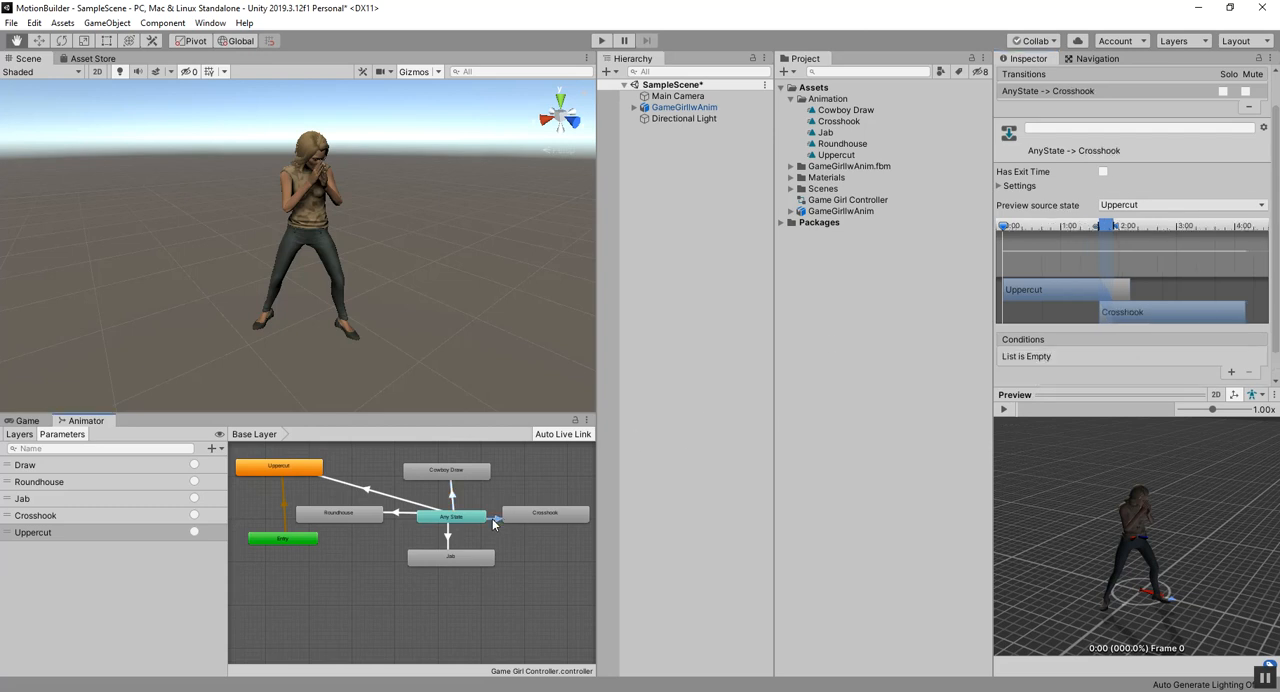
left_click(1231, 371)
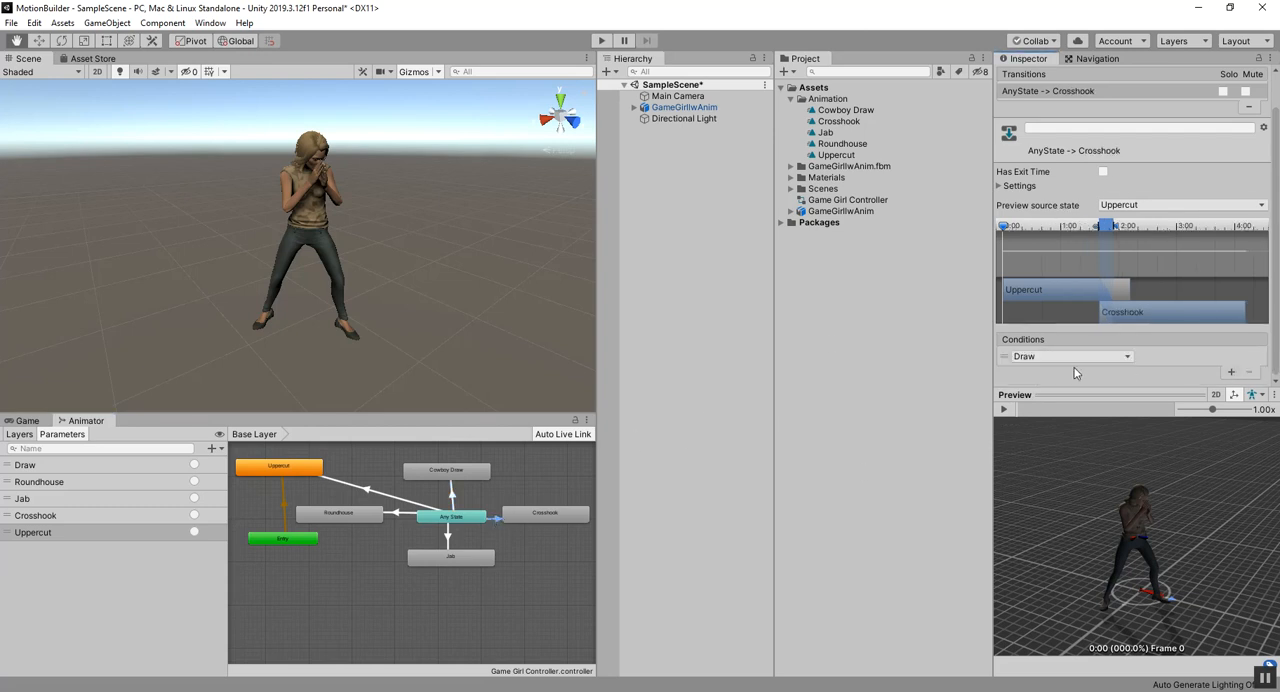
left_click(1070, 356)
scroll(1050, 413, "down", 2)
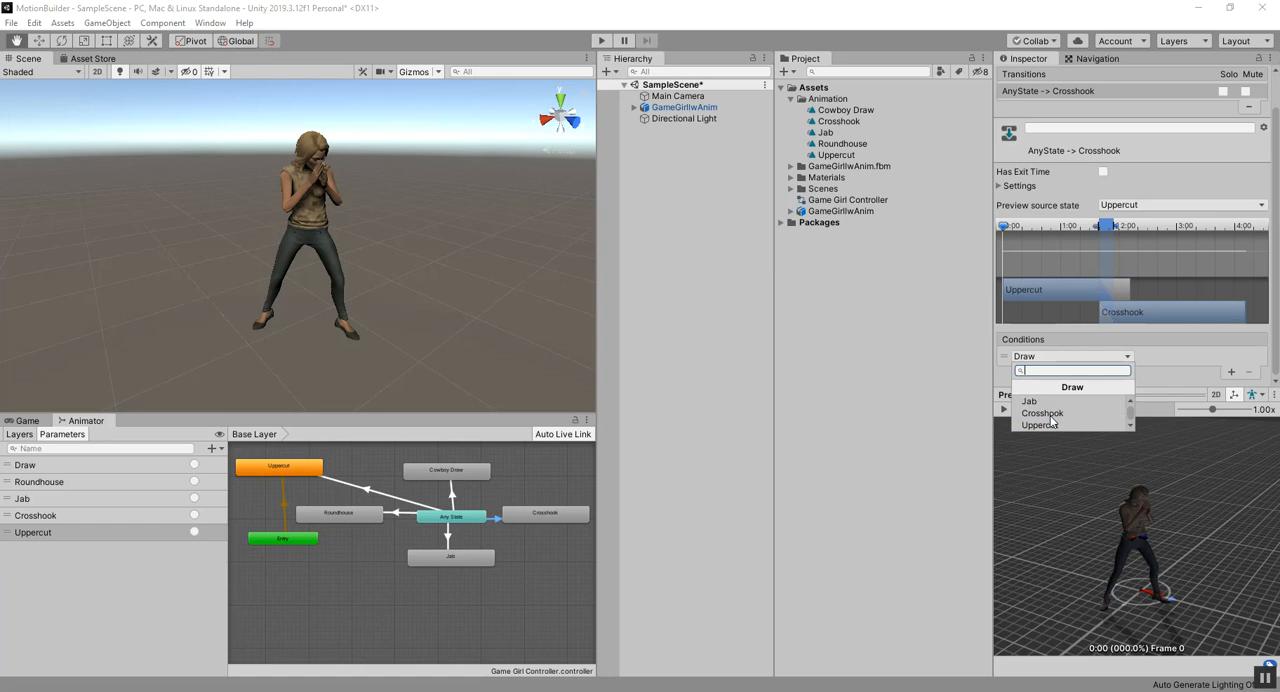
left_click(1050, 413)
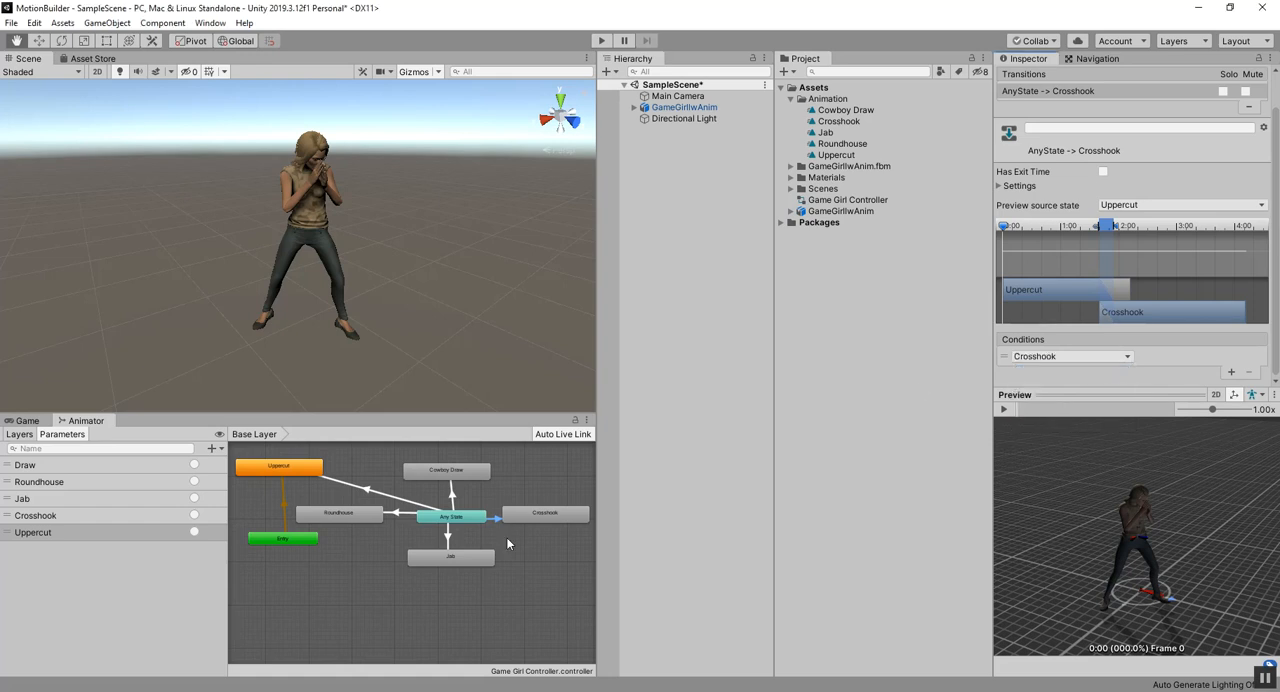
Step: Add a condition to the Any State to Jab transition and set it to the Jab trigger
left_click(449, 538)
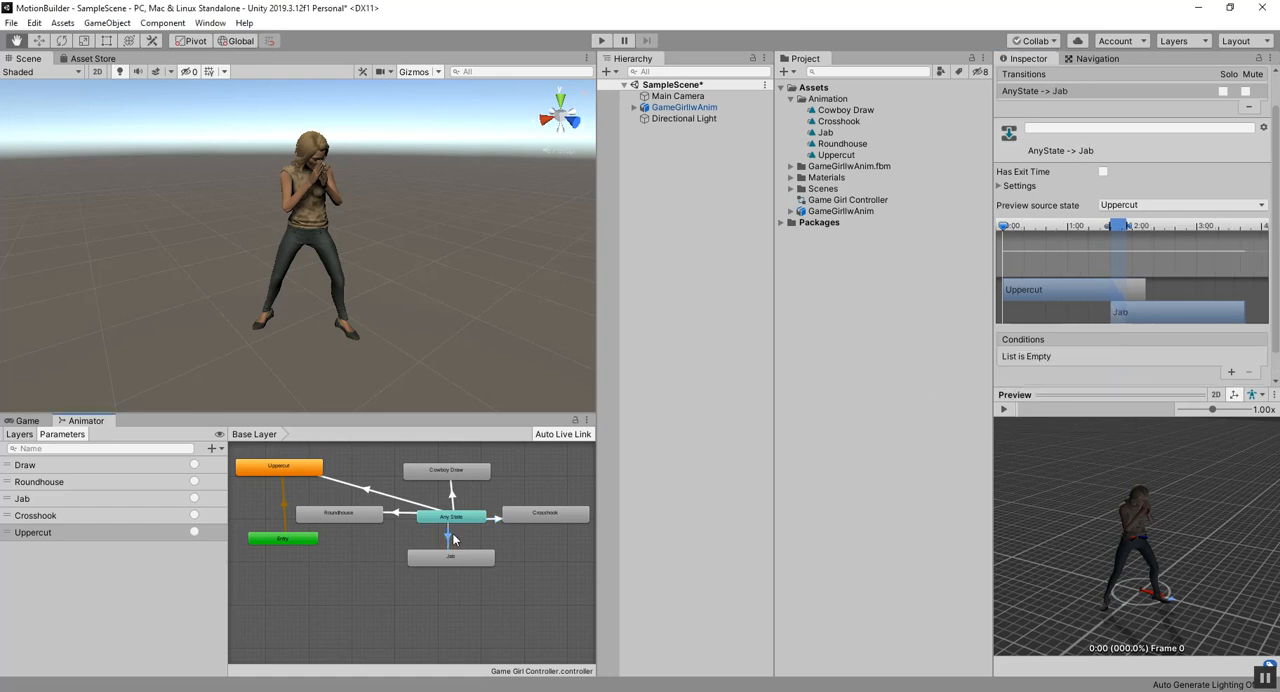
left_click(1231, 372)
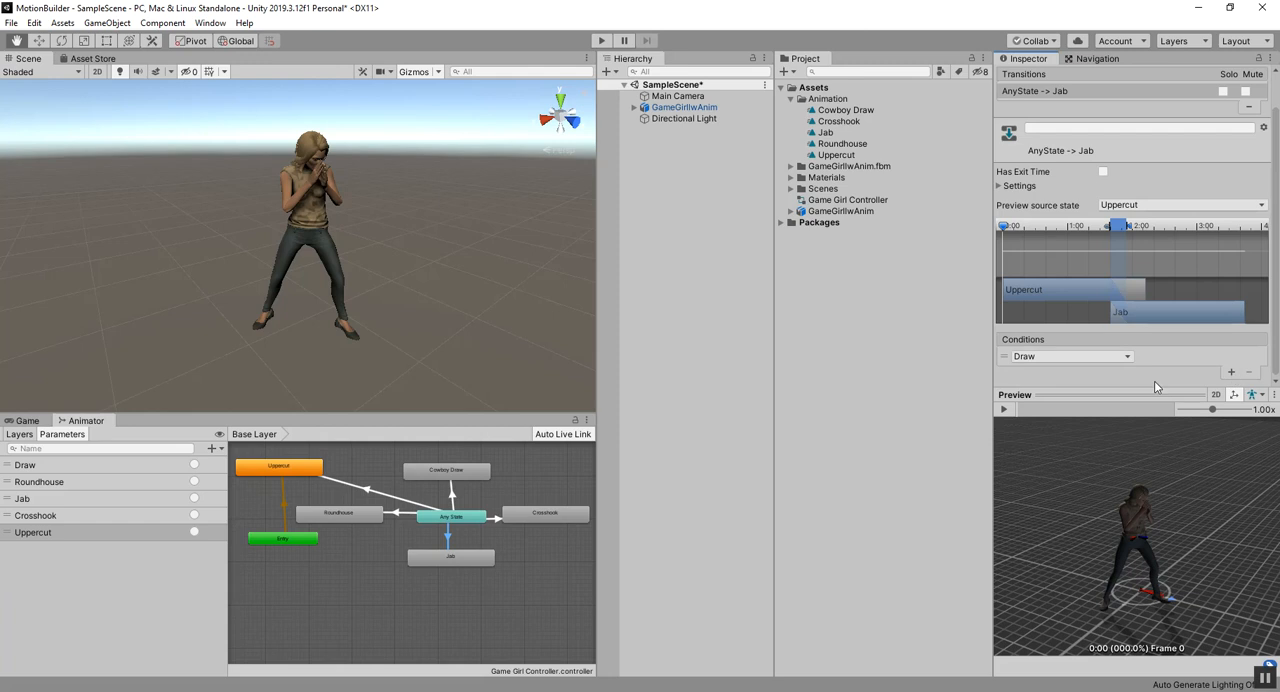
left_click(1095, 357)
left_click(1105, 425)
Step: Add a condition to the Any State to Roundhouse transition and set it to the Roundhouse trigger
left_click(404, 514)
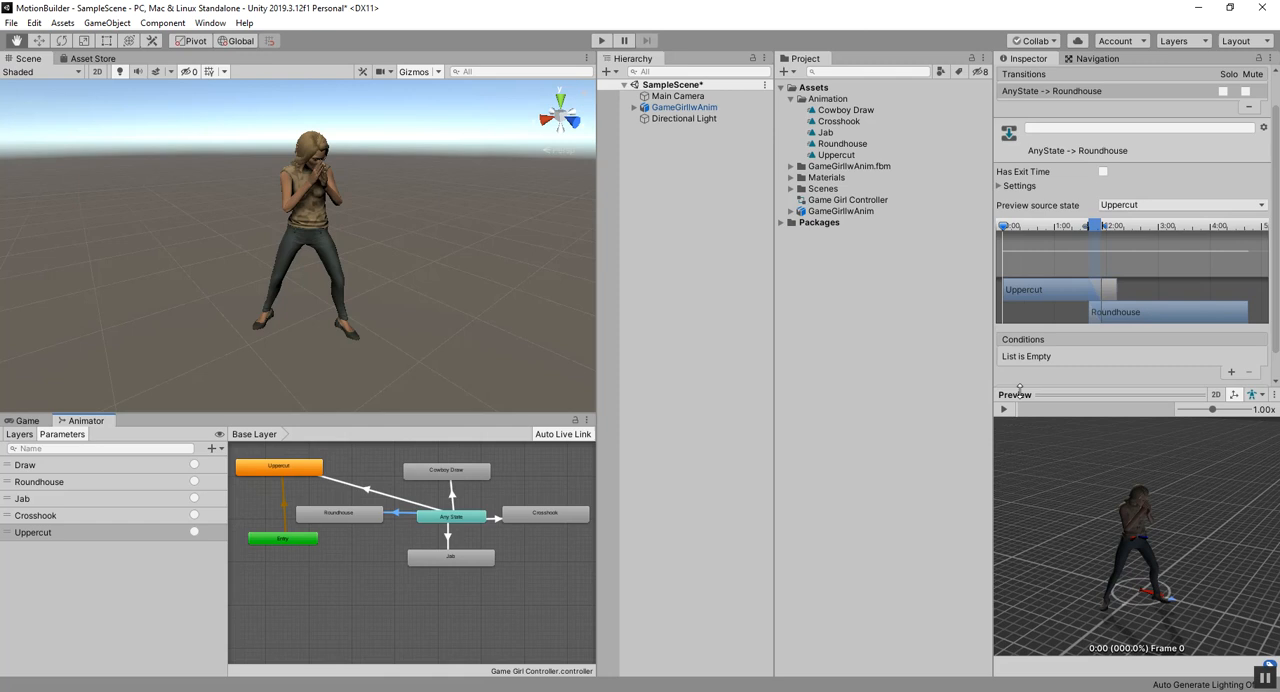
left_click(1231, 373)
left_click(1055, 357)
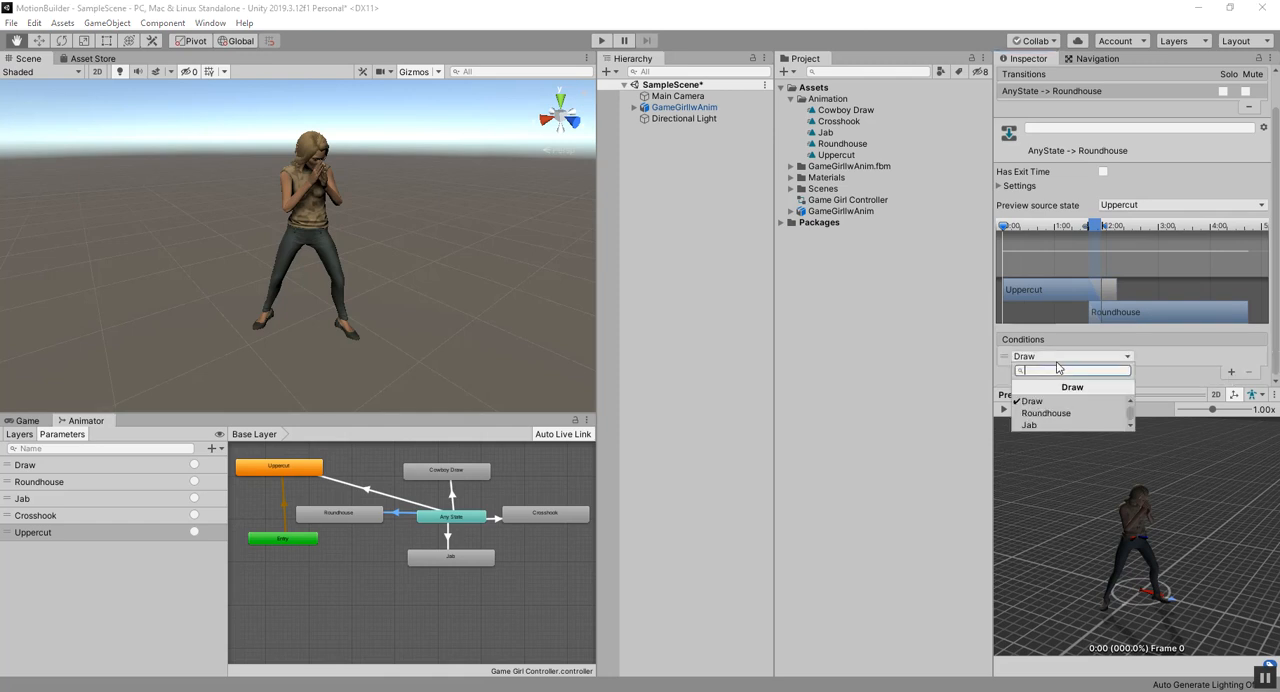
left_click(1050, 408)
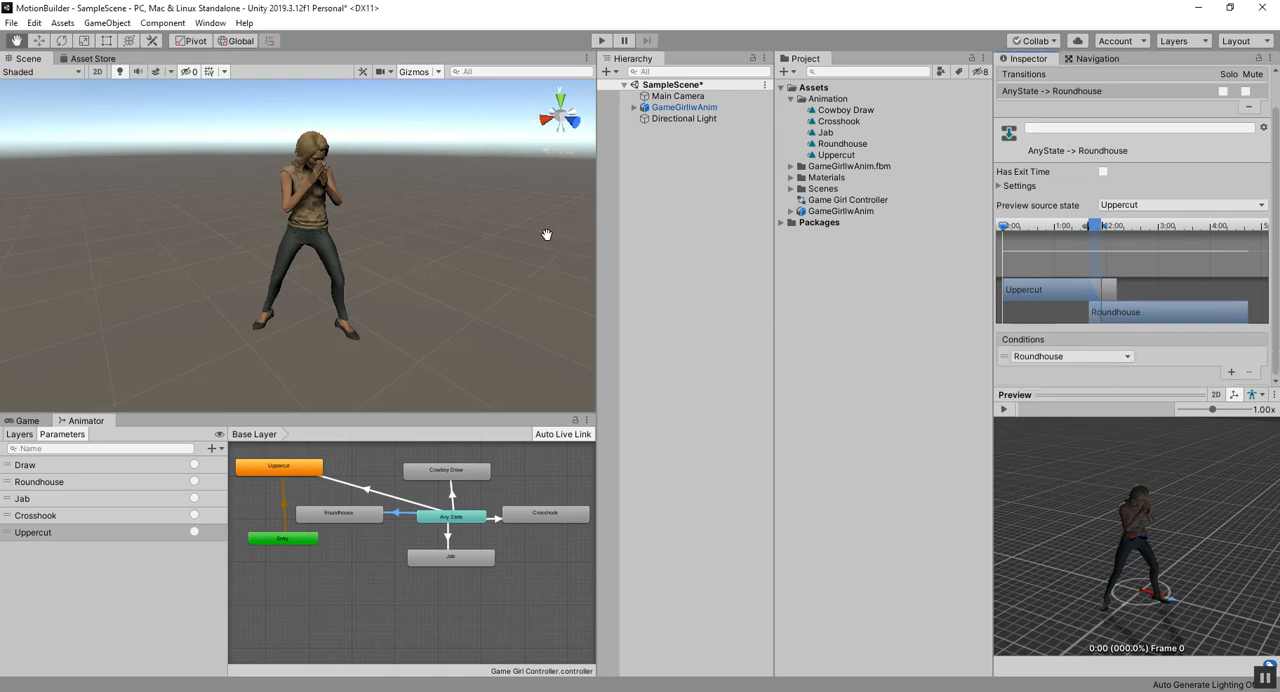
Step: Test the transitions in Play mode by firing the Roundhouse, Jab, Crosshook and Uppercut triggers in turn, and stop playback
left_click(601, 40)
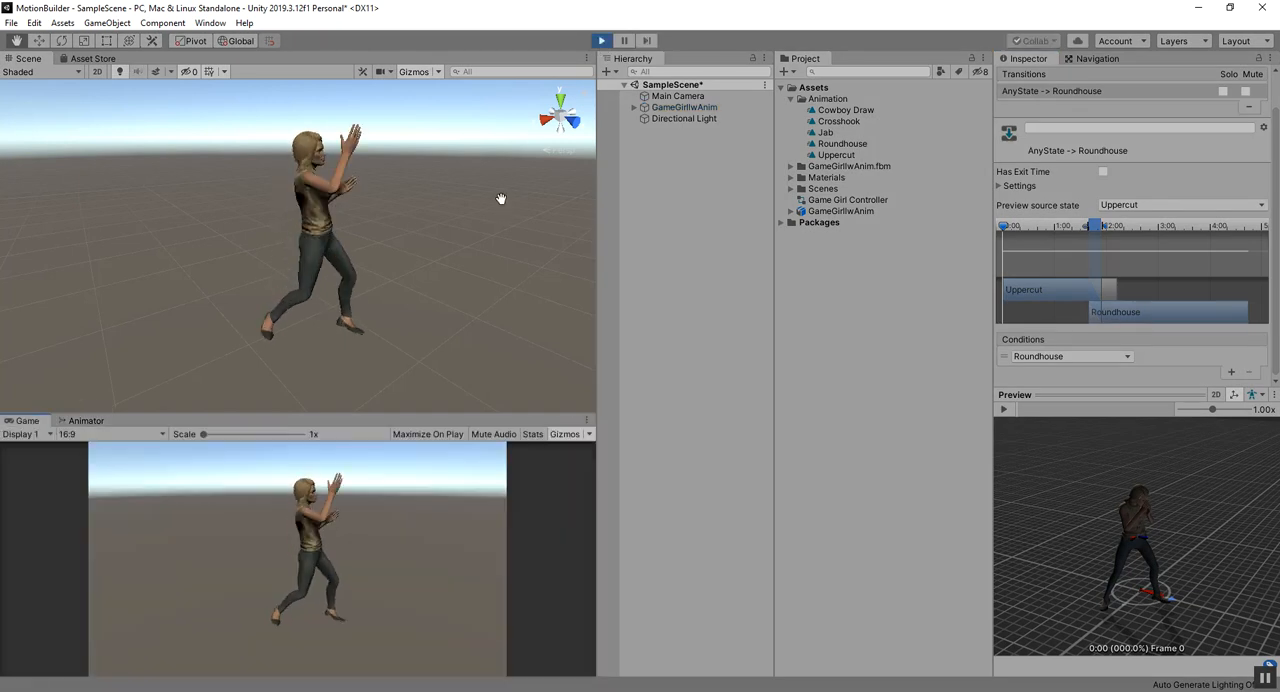
left_click(85, 420)
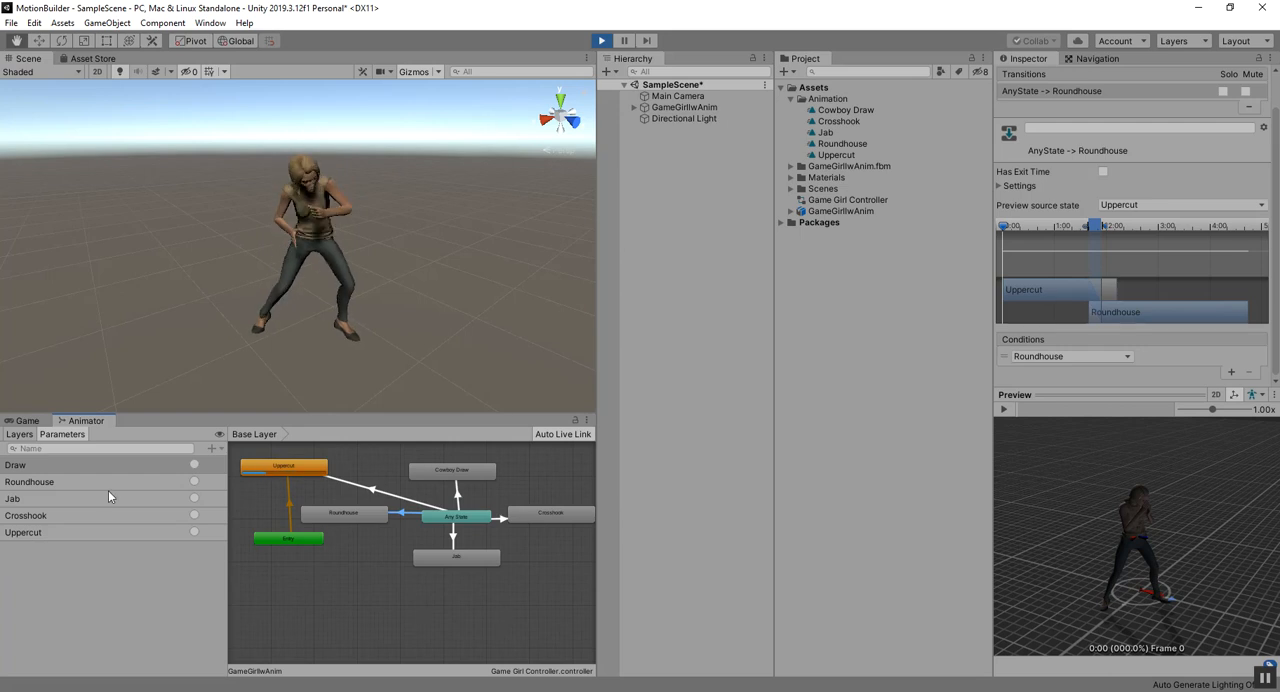
left_click(195, 483)
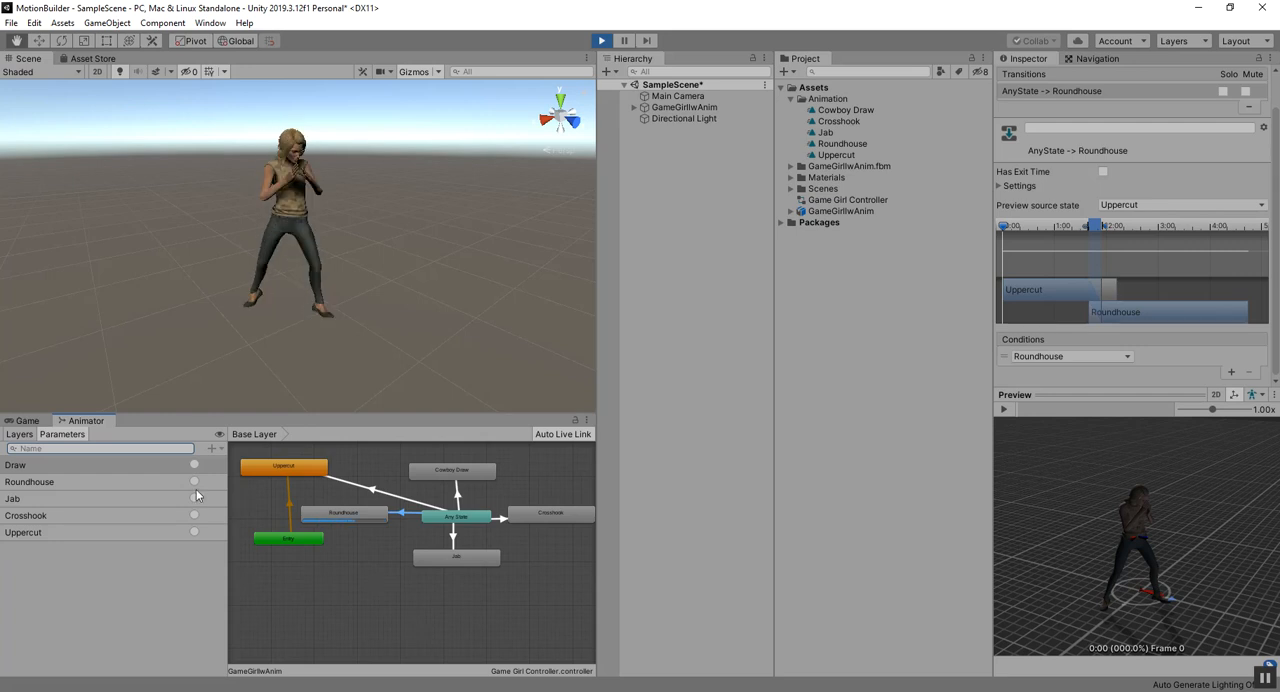
left_click(194, 498)
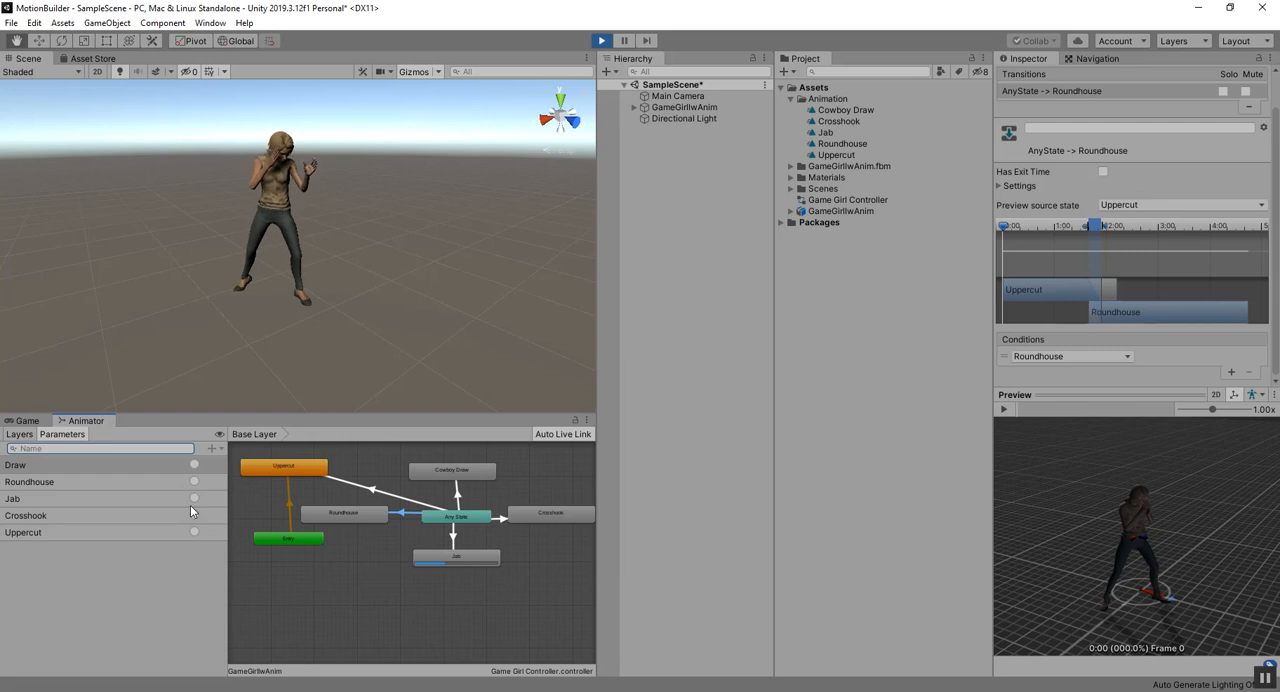
left_click(194, 516)
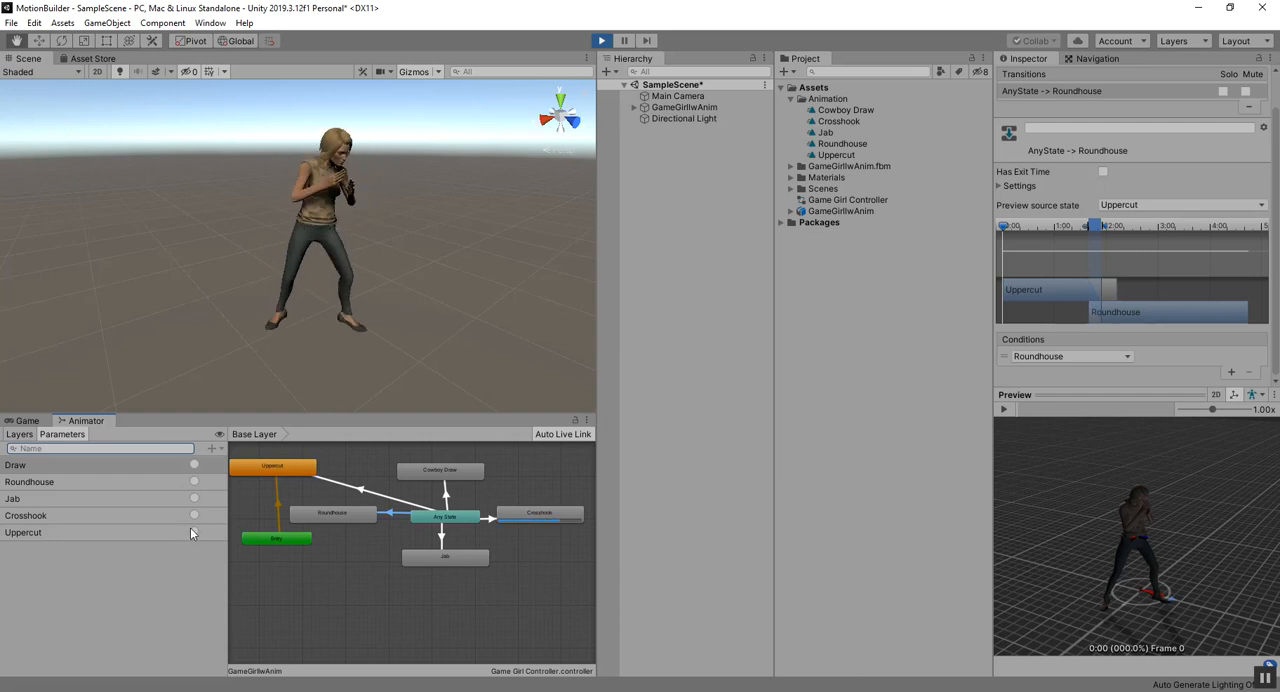
left_click(193, 532)
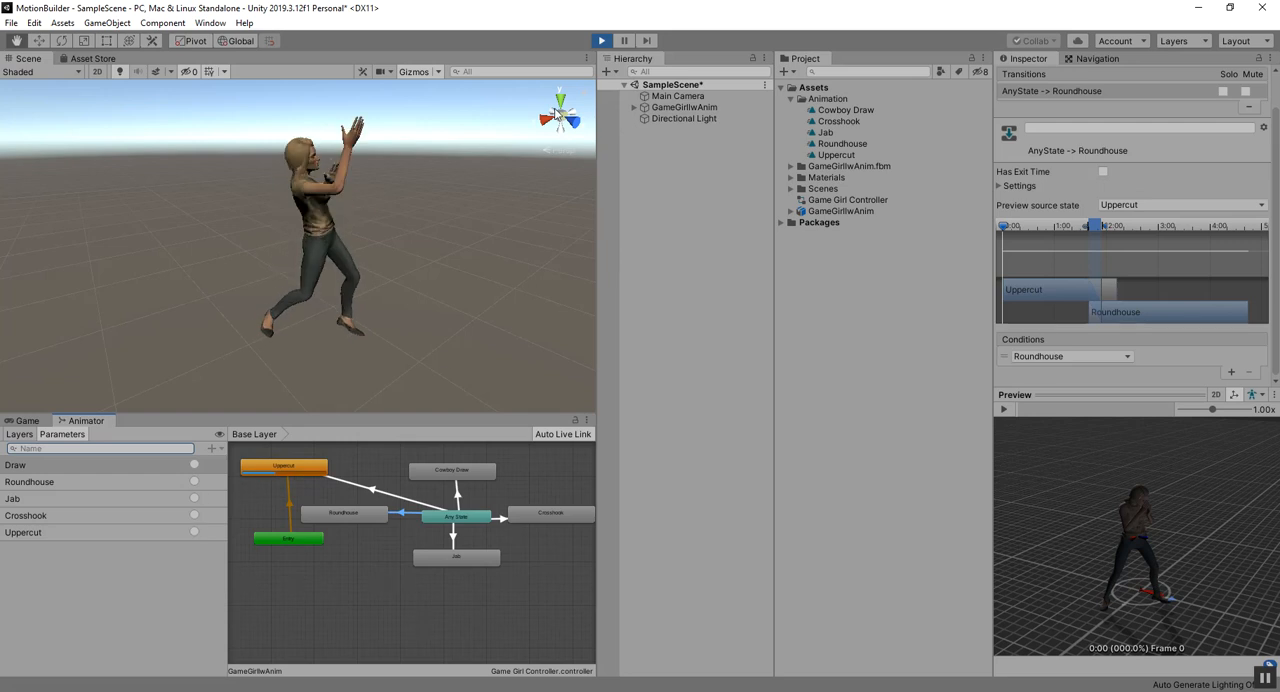
left_click(601, 40)
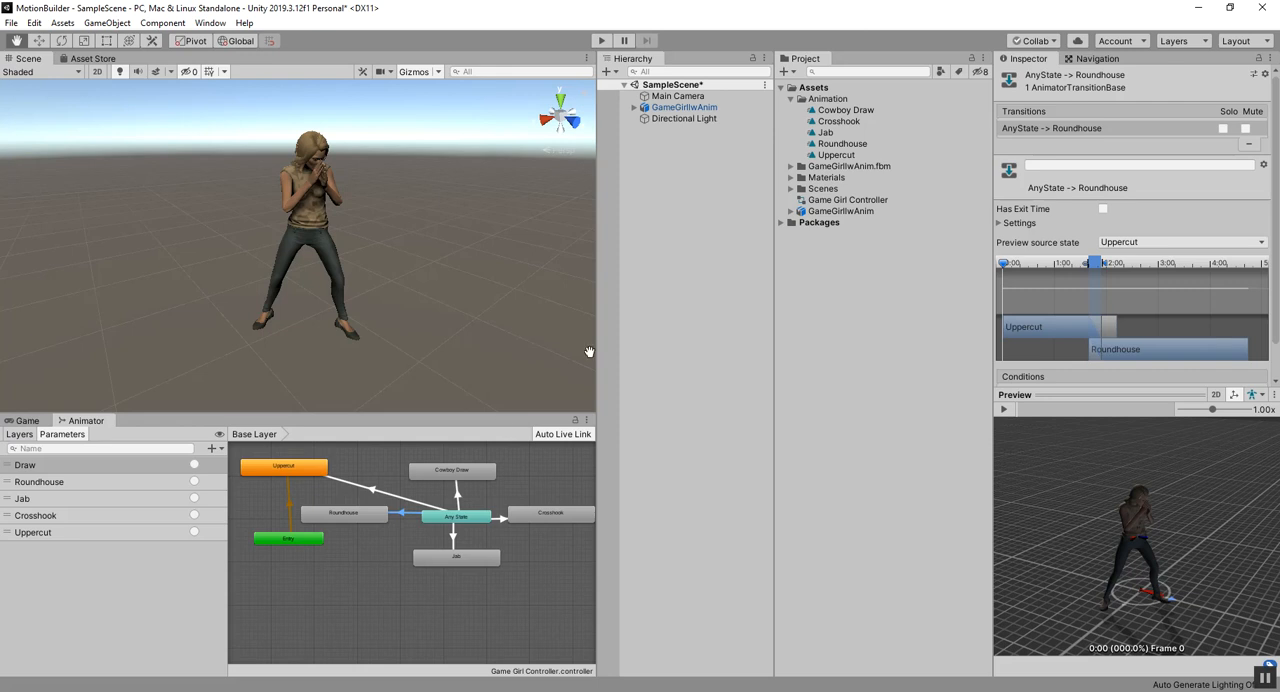
Step: Create a C# script named AnimationInputs in the Assets folder and open it in Visual Studio
left_click(794, 100)
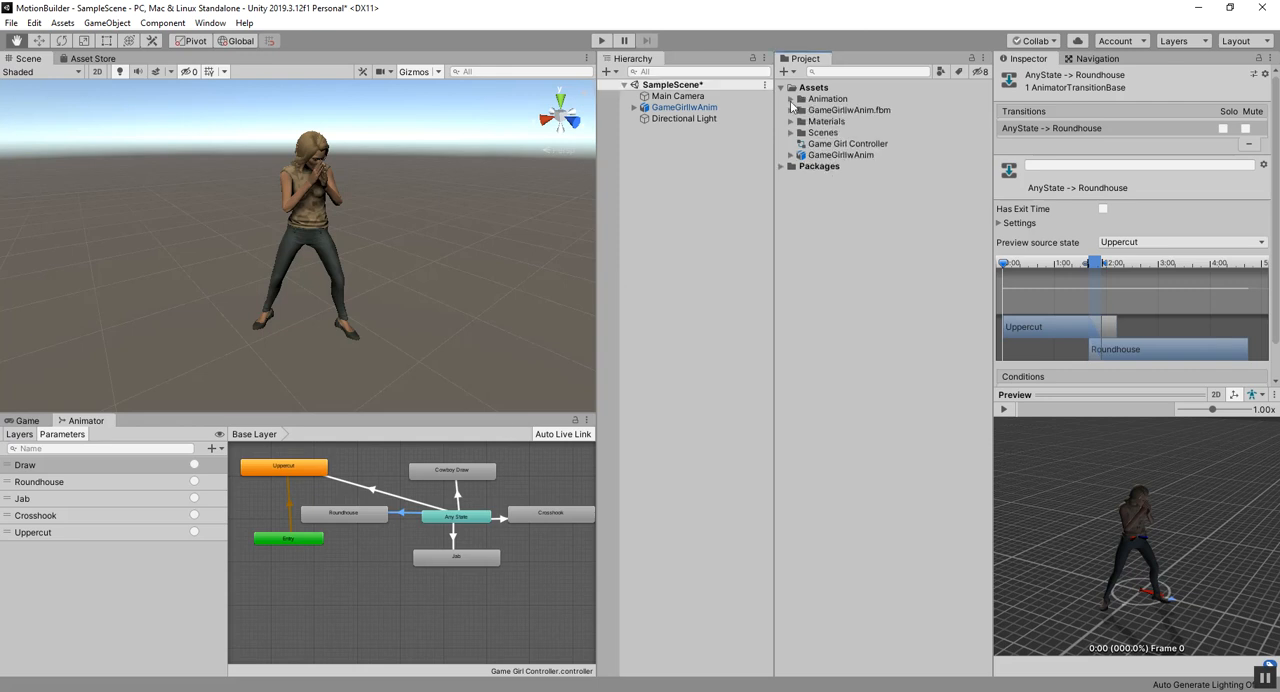
left_click(788, 71)
left_click(836, 108)
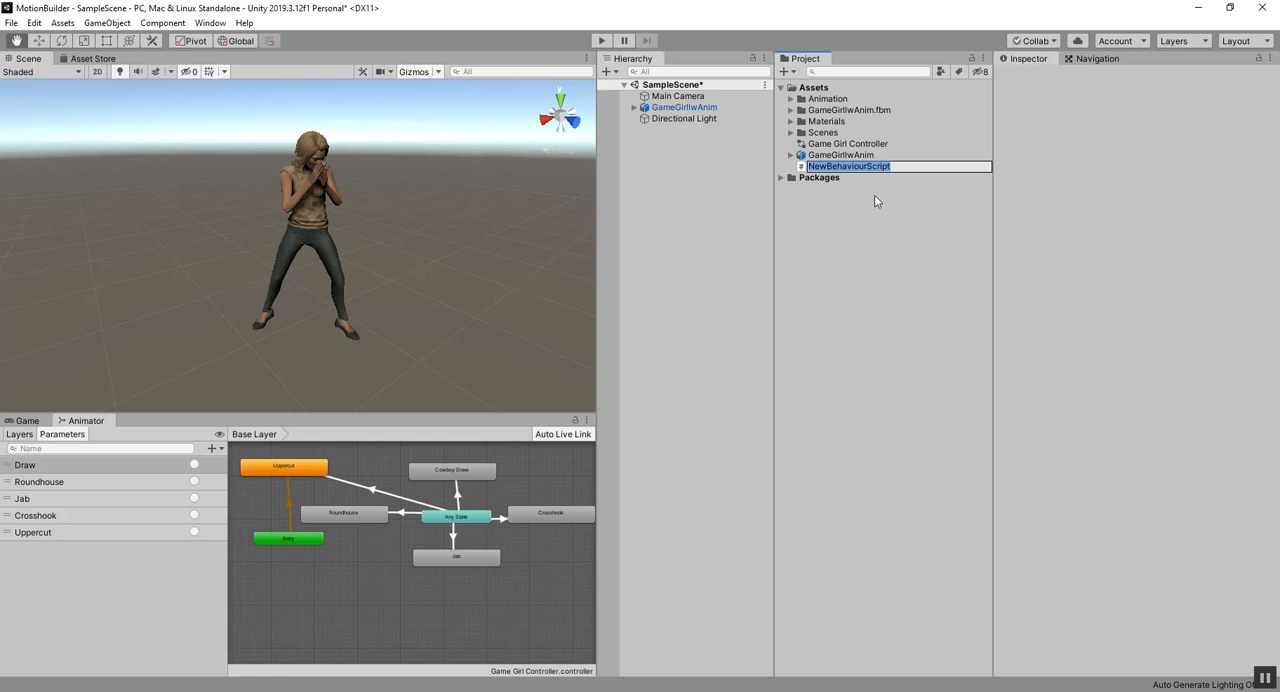
key("BackSpace")
type("mationInputs")
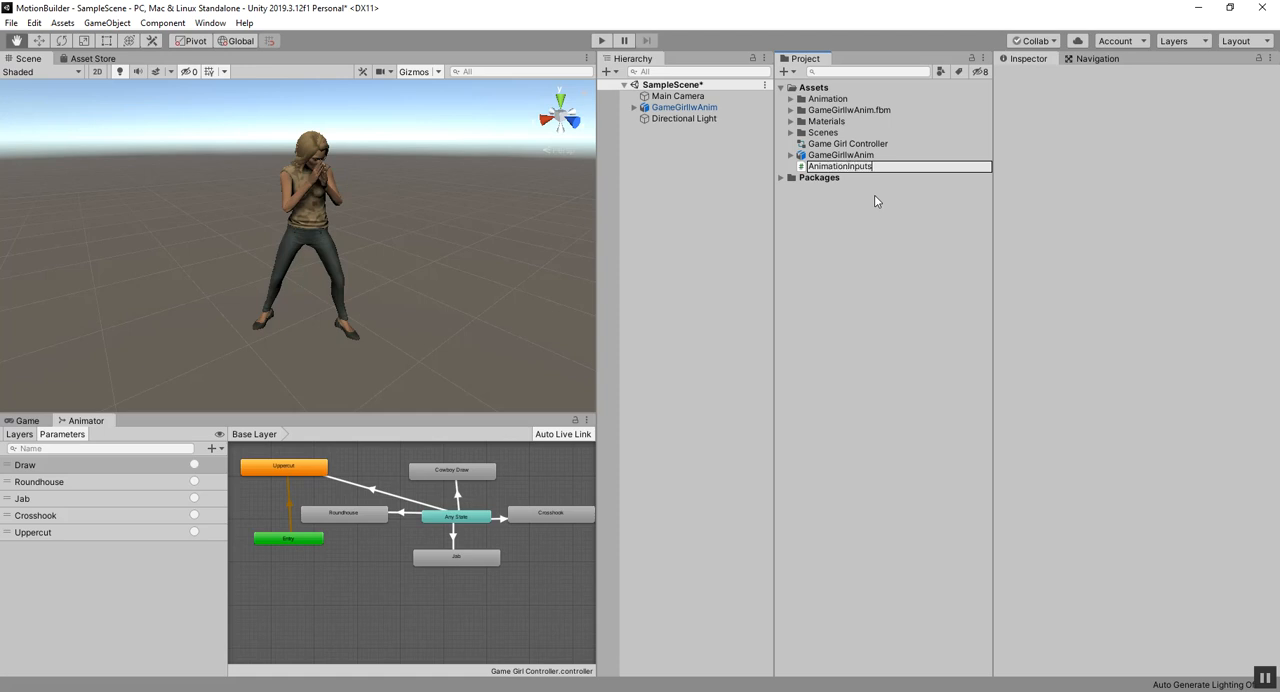
key("Return")
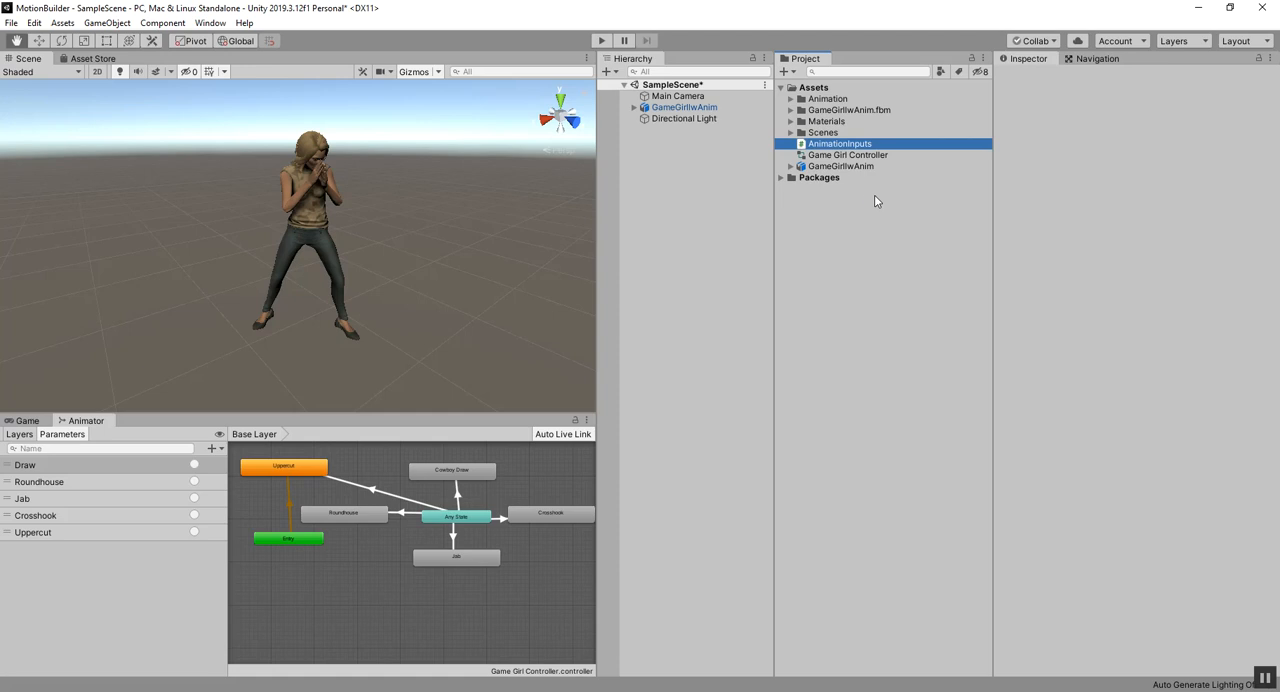
double_click(840, 145)
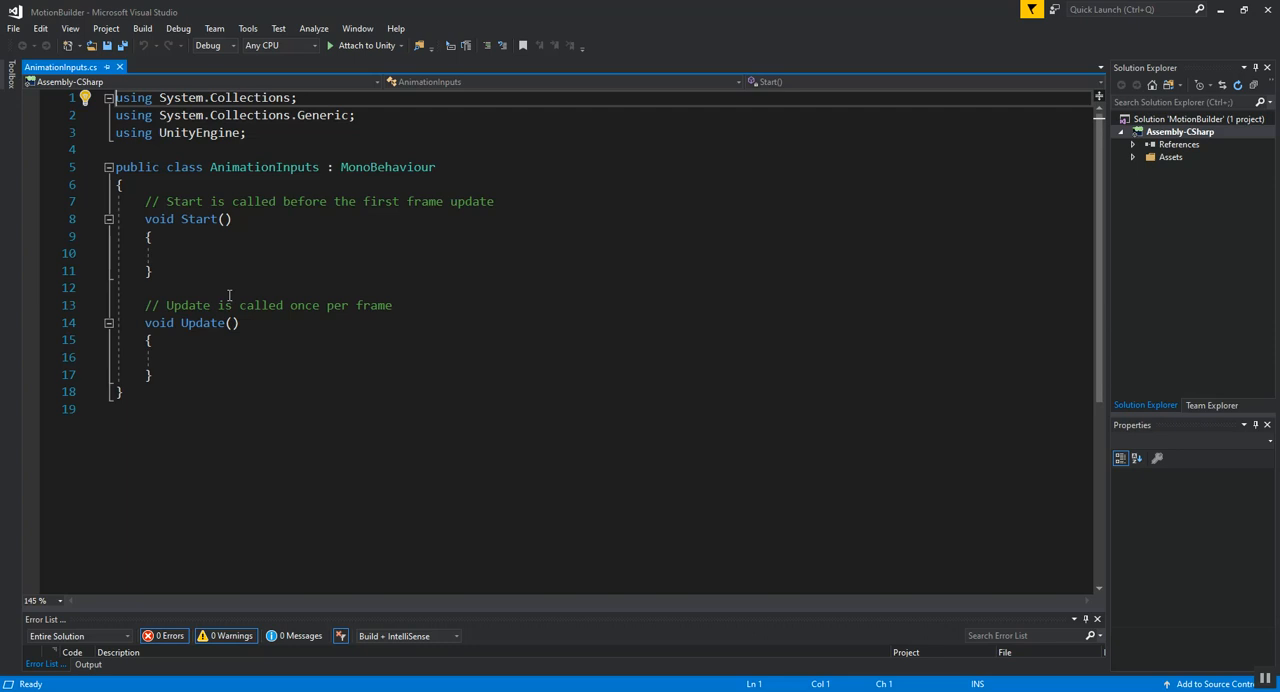
Step: Declare an Animator variable named anim at the start of the AnimationInputs class, followed by a blank line
left_click(191, 183)
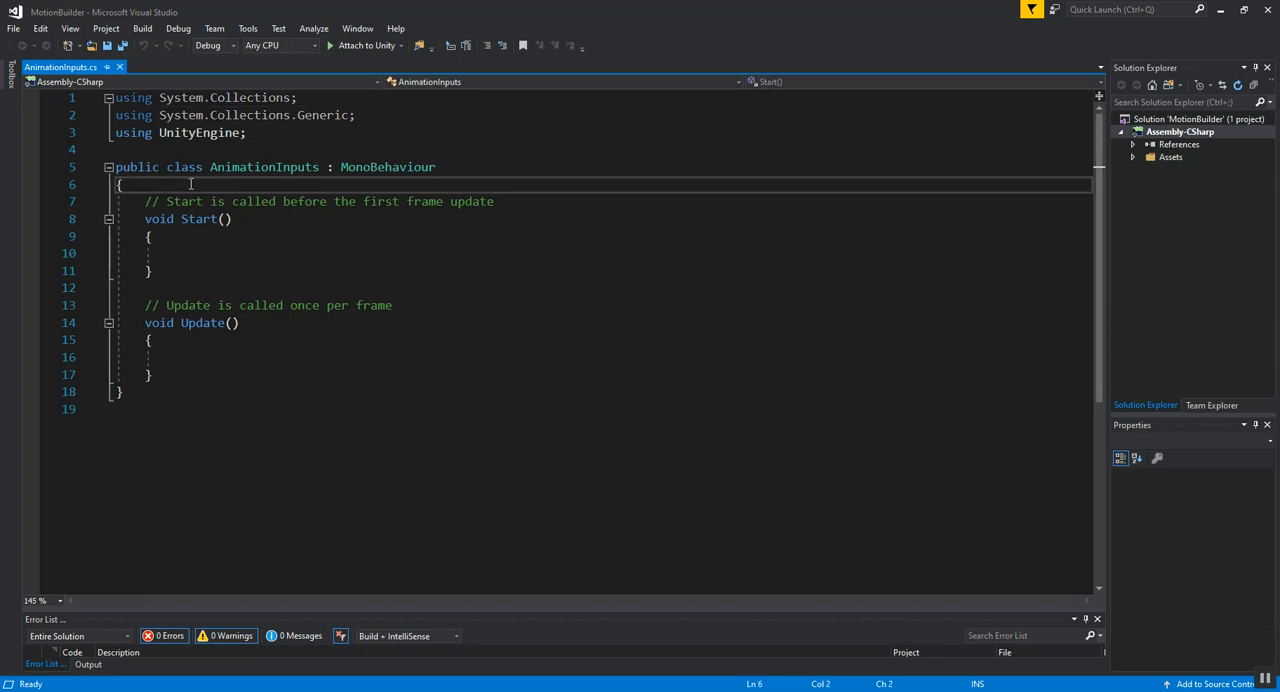
key("Return")
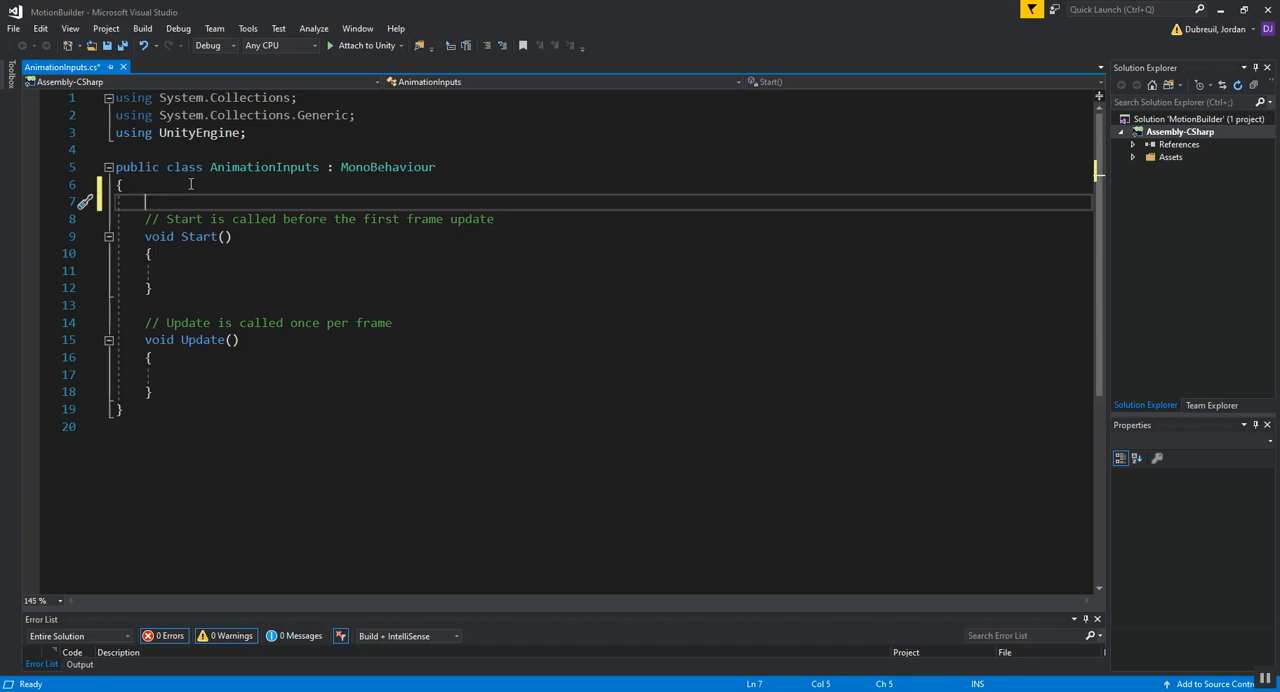
type("Ani")
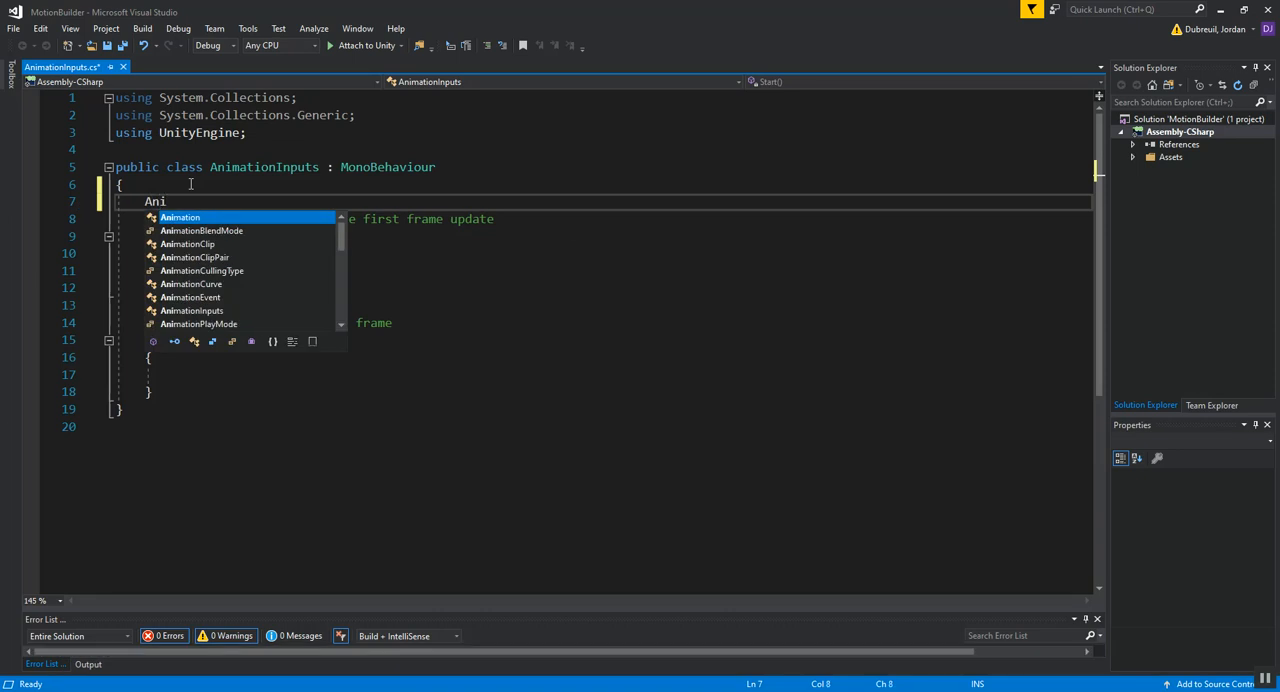
type("mati")
key("BackSpace")
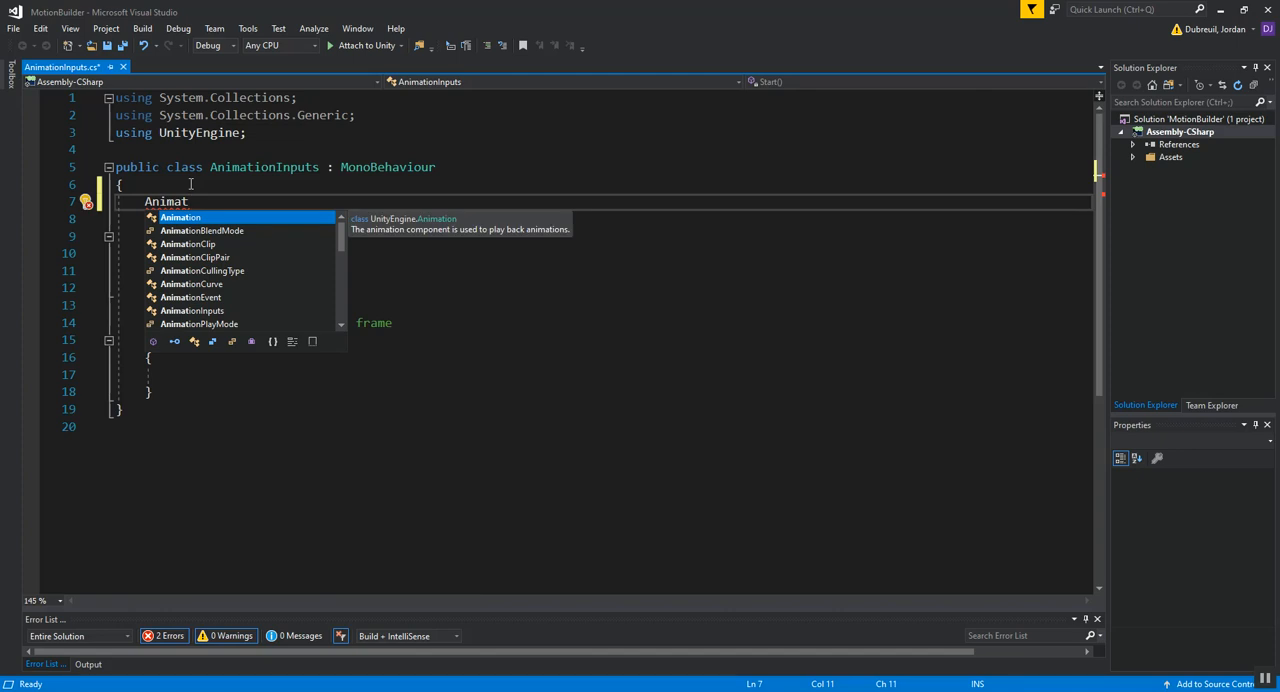
type("or ")
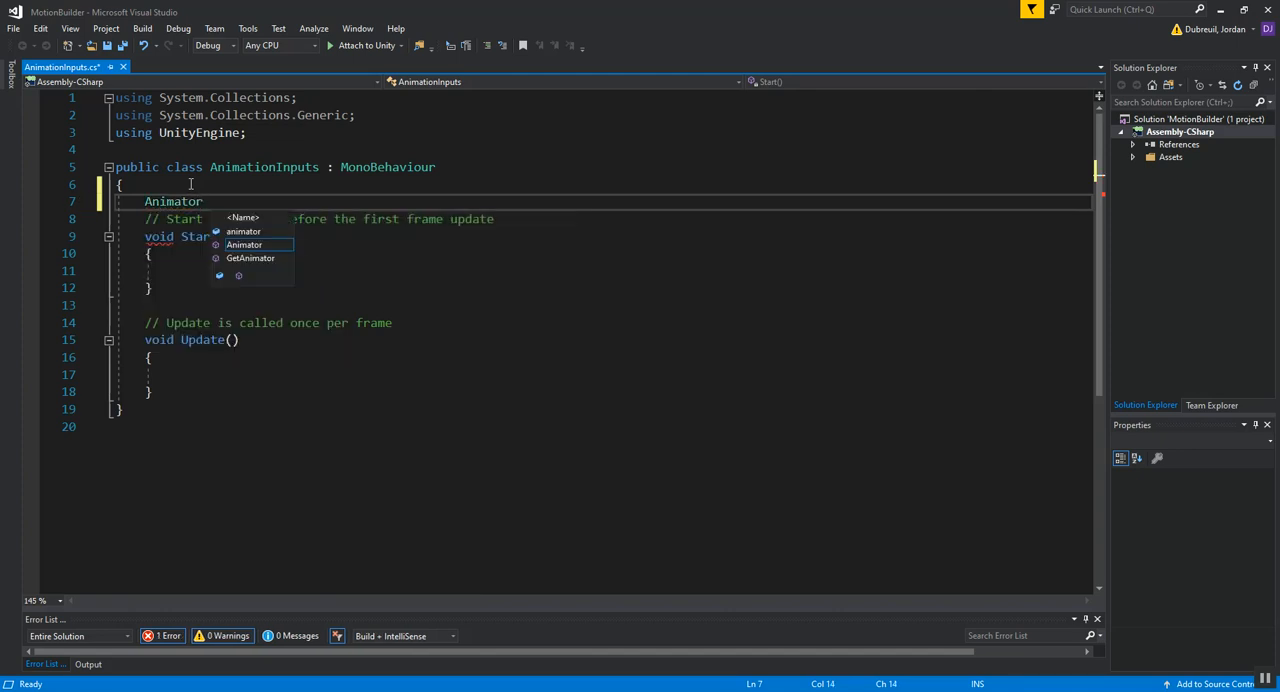
type("anim")
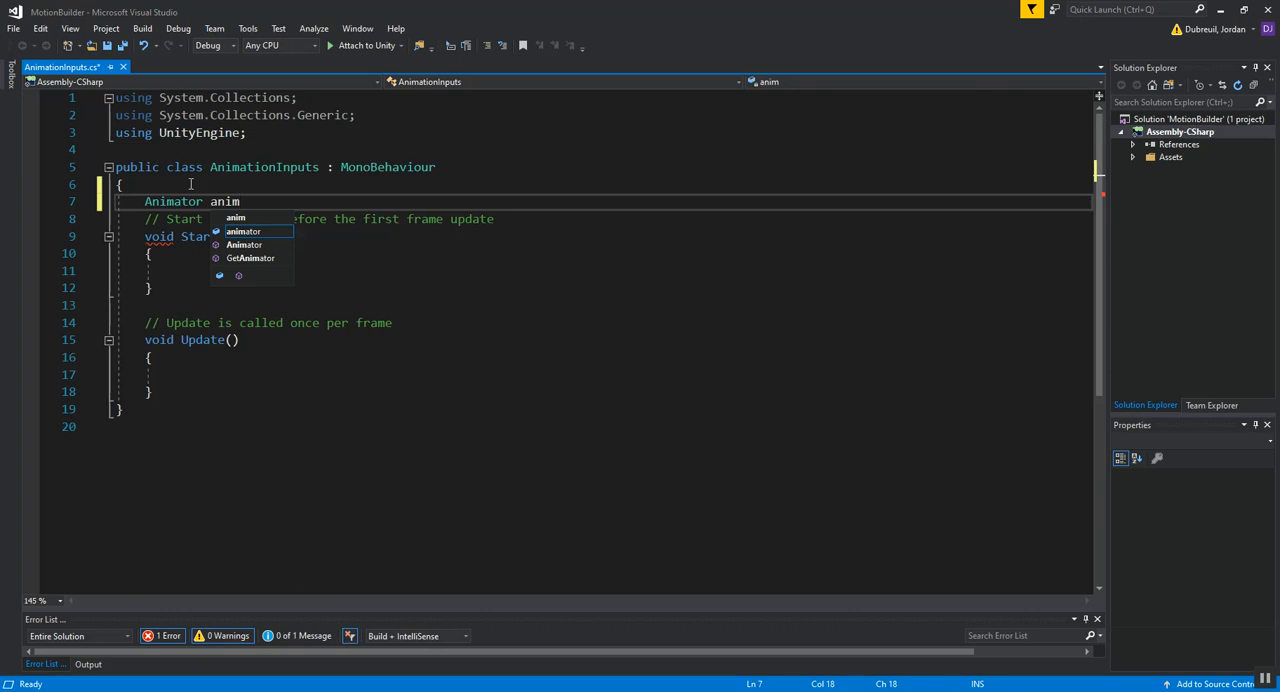
key("Return")
key("BackSpace")
key("BackSpace")
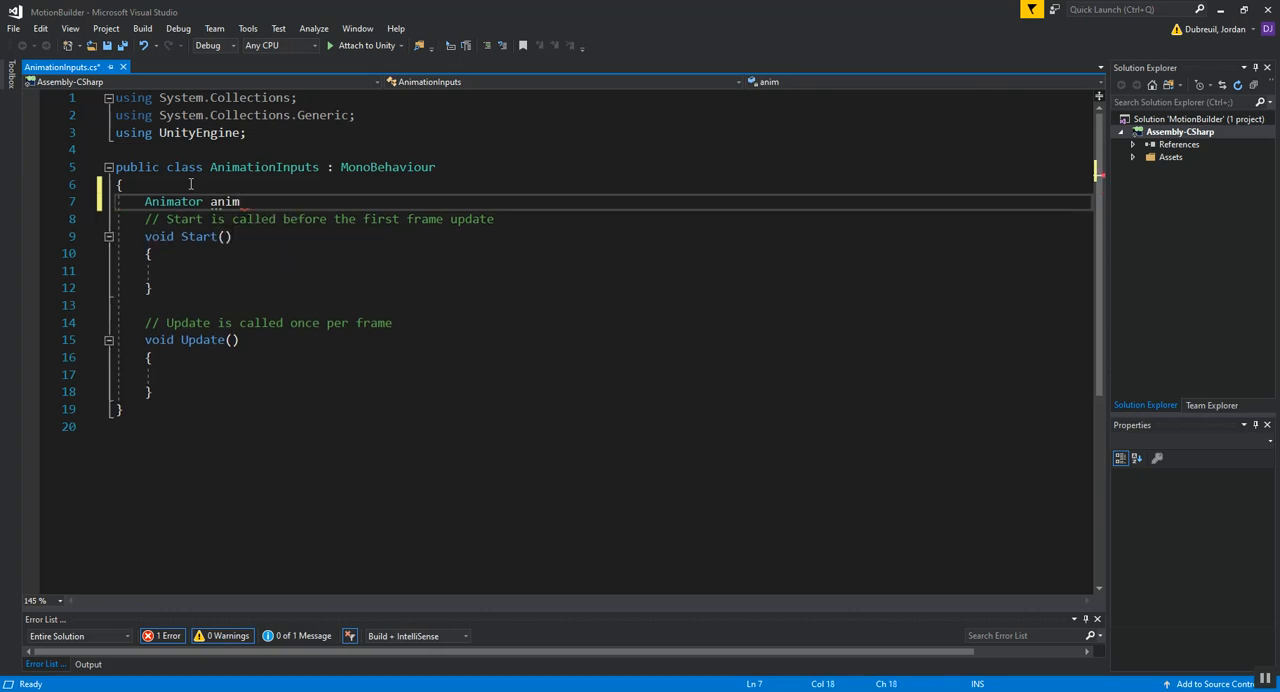
type(";")
key("Return")
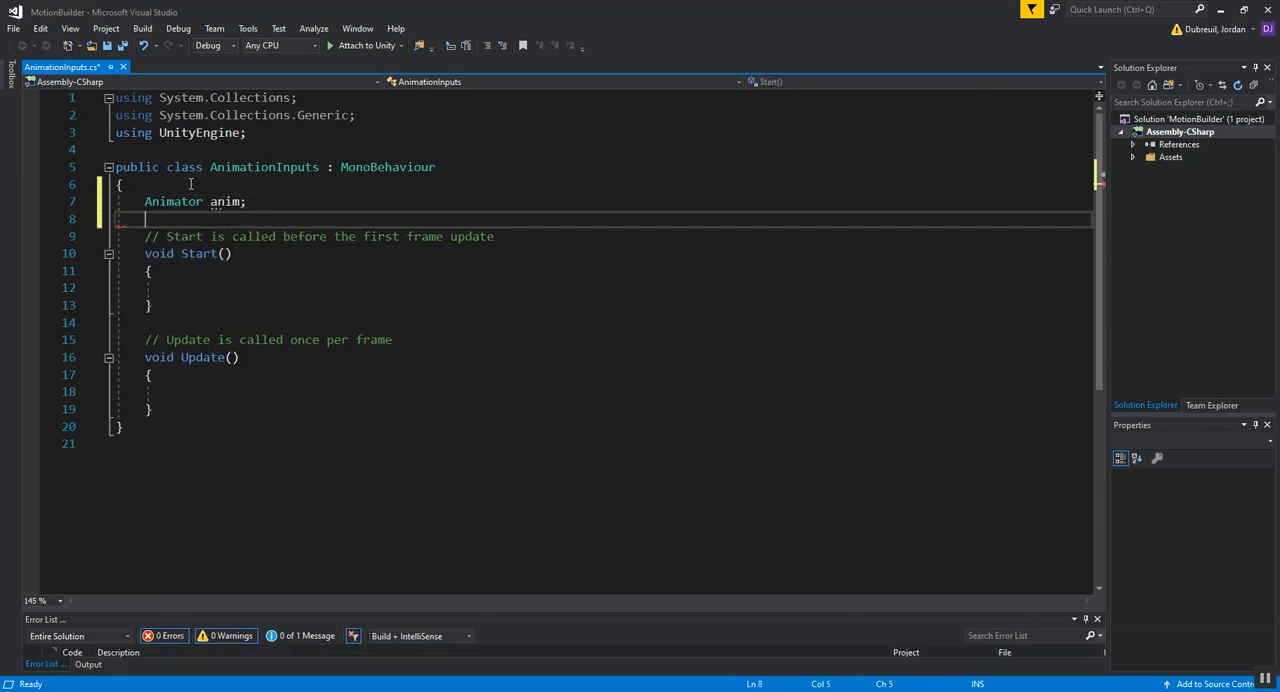
Step: Make the anim variable declaration public
key("Up")
type("publi")
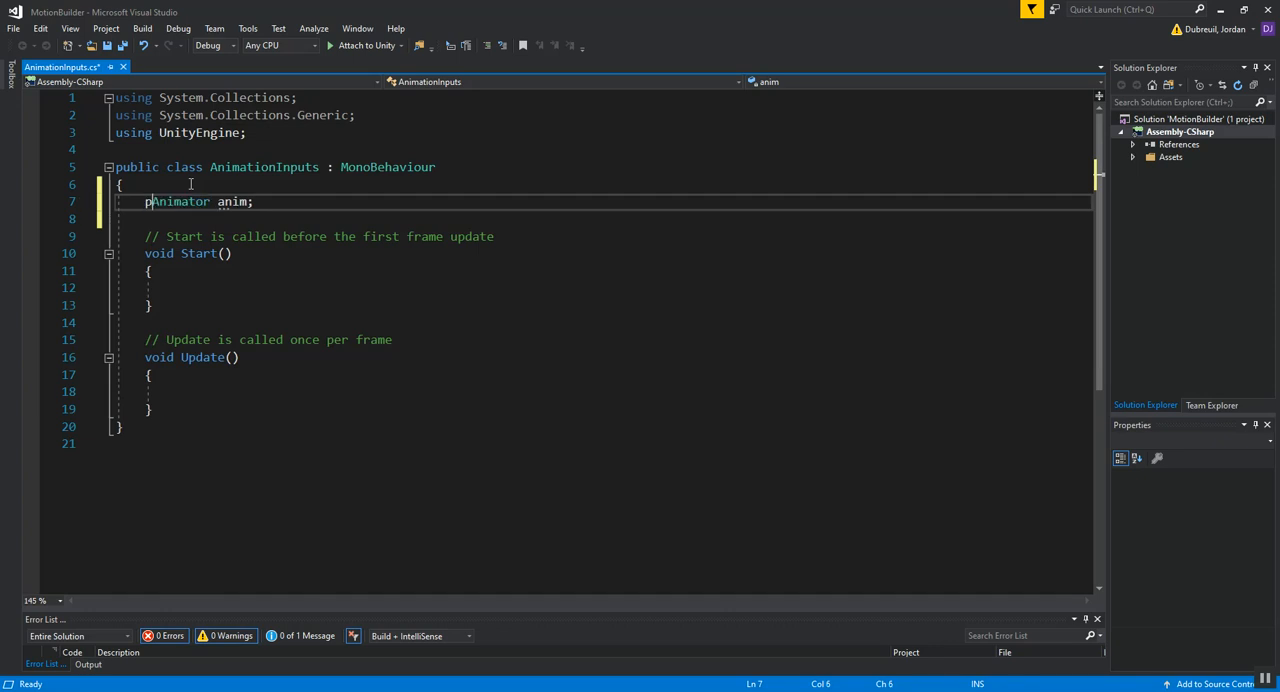
type("c")
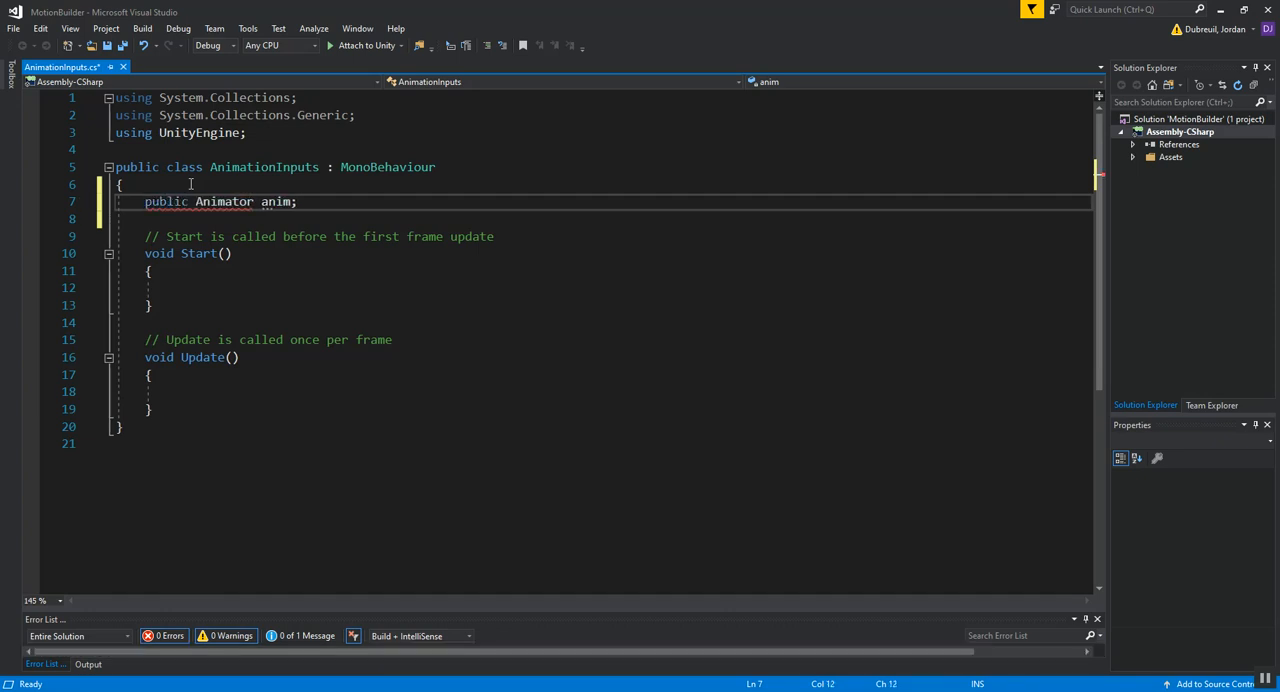
Step: In the Start method, assign the Animator component to the variable with anim = GetComponent<Animator>();
left_click(253, 286)
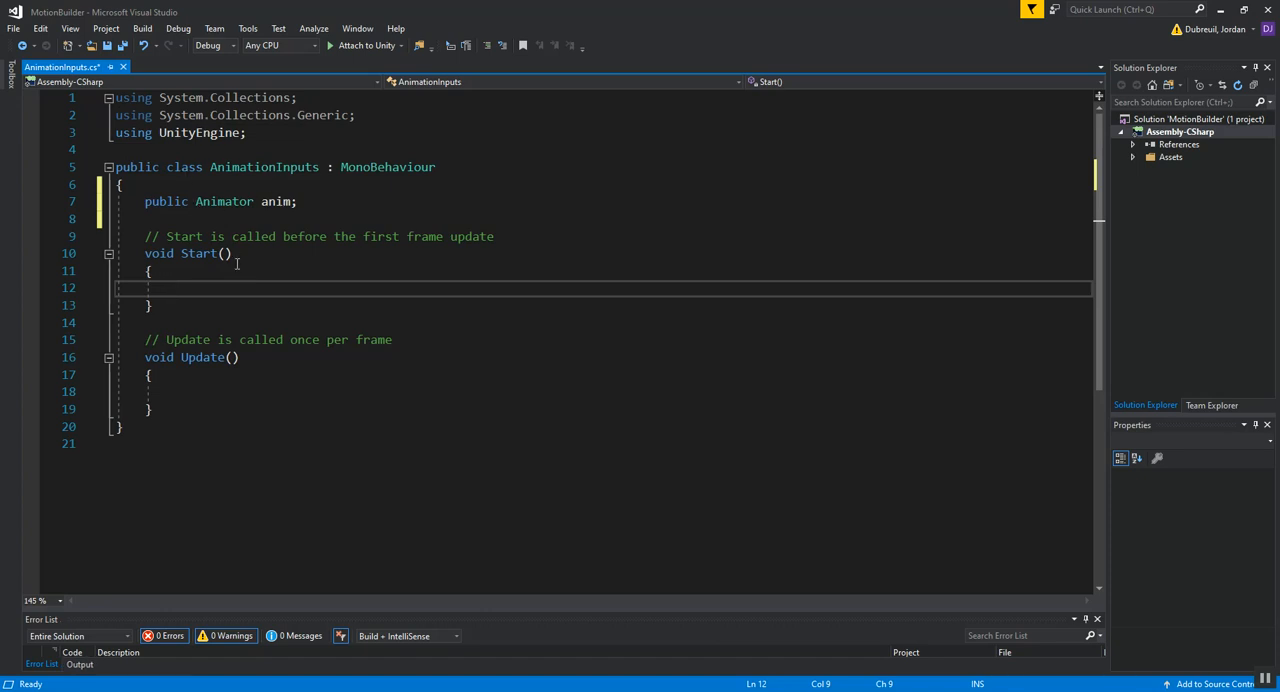
left_click(231, 393)
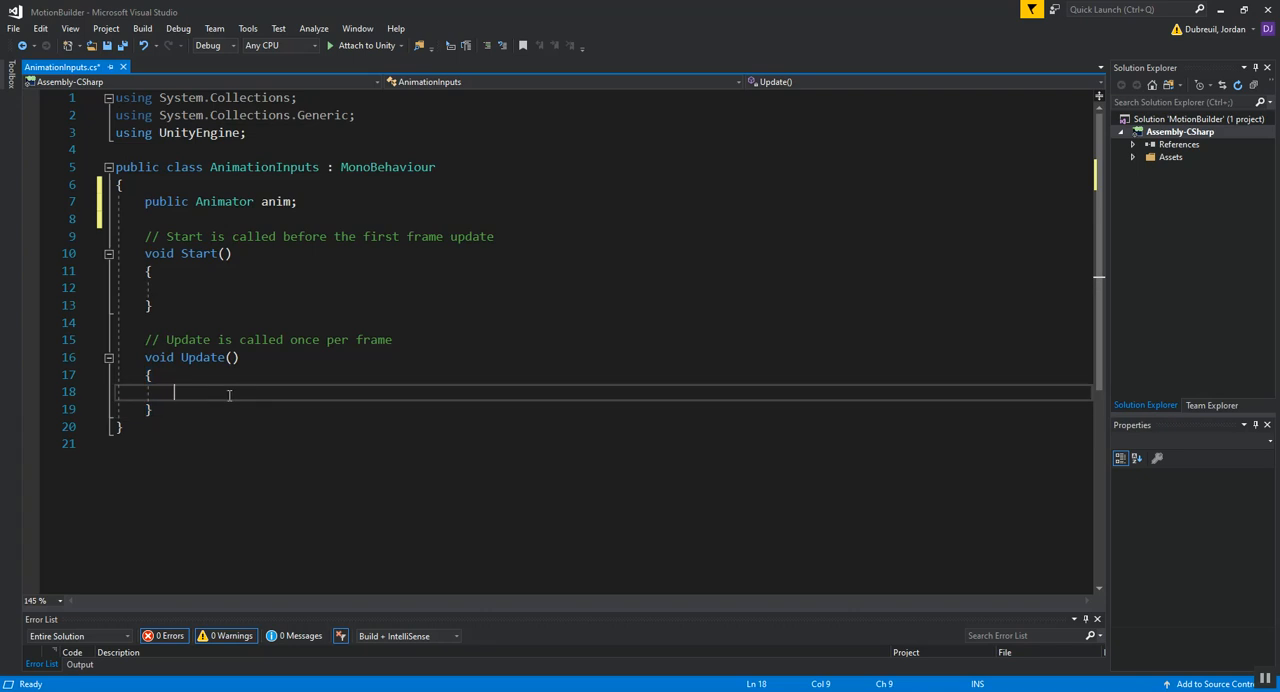
left_click(204, 290)
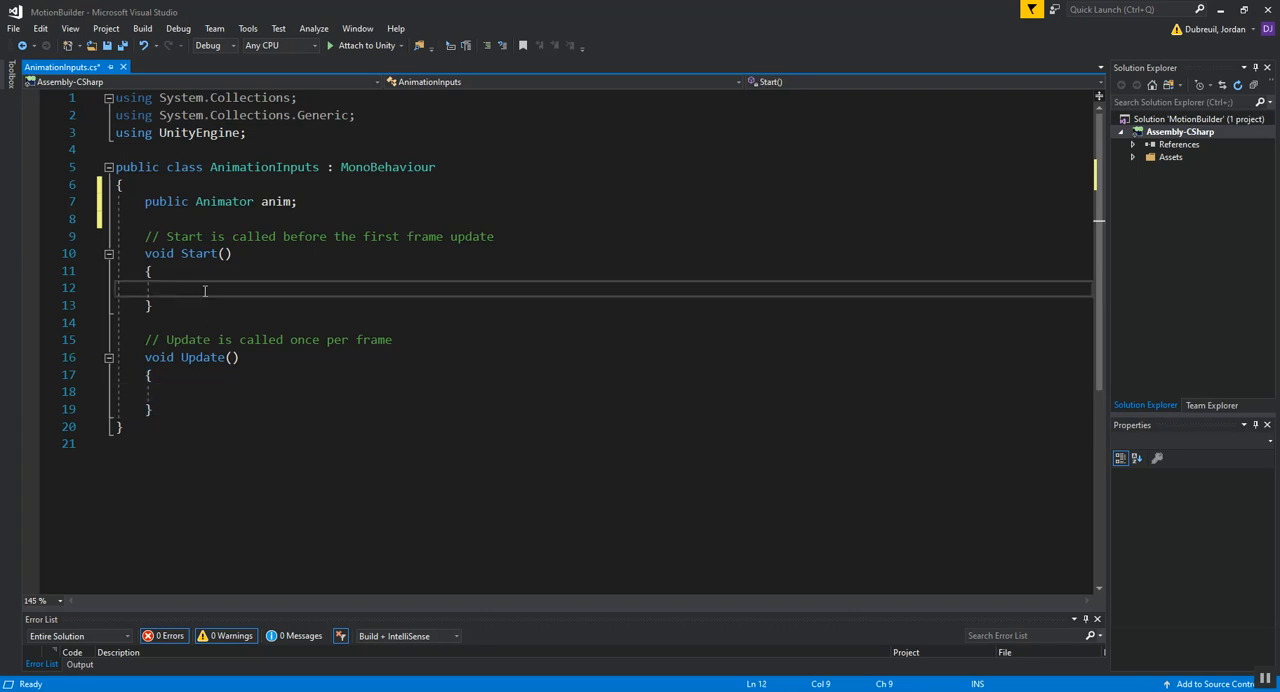
type("anim ")
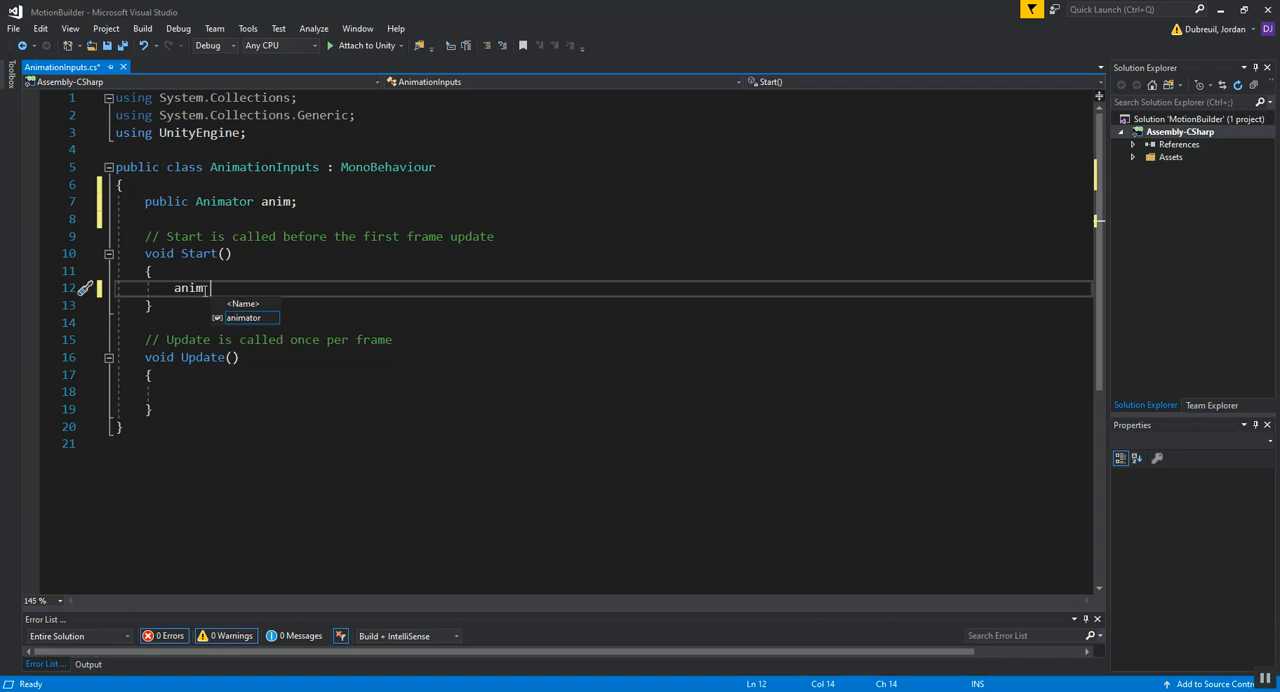
type("= Get")
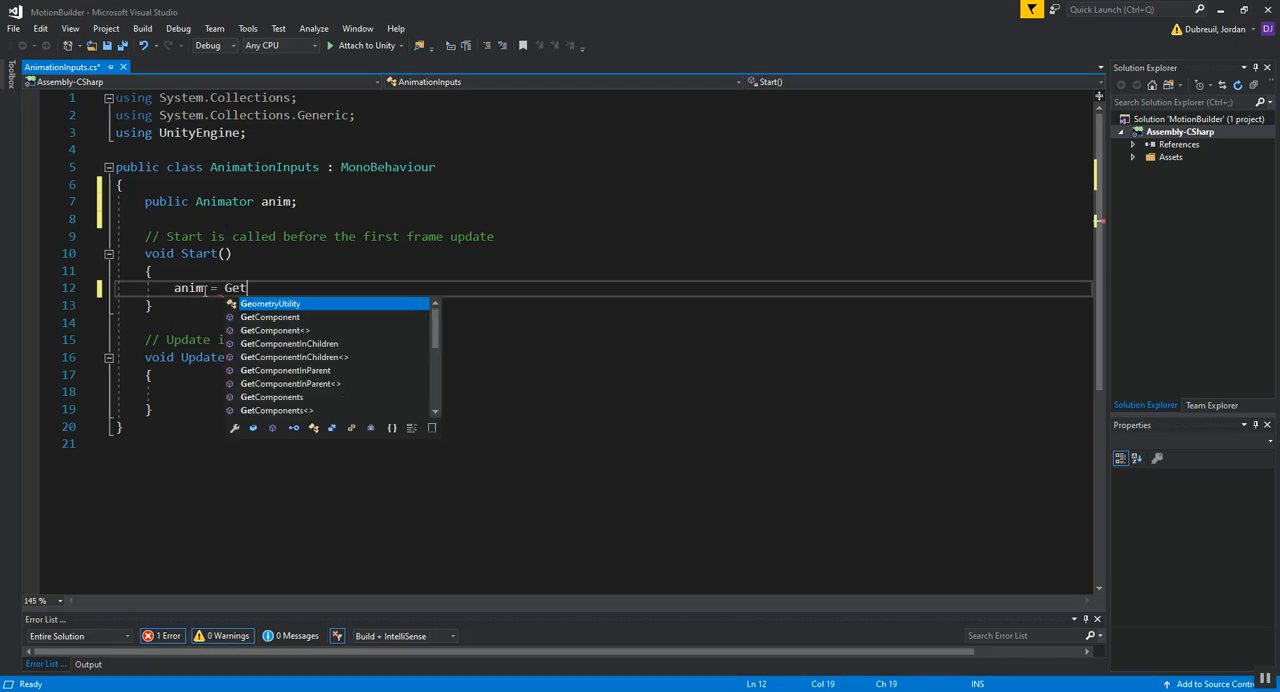
type("Component")
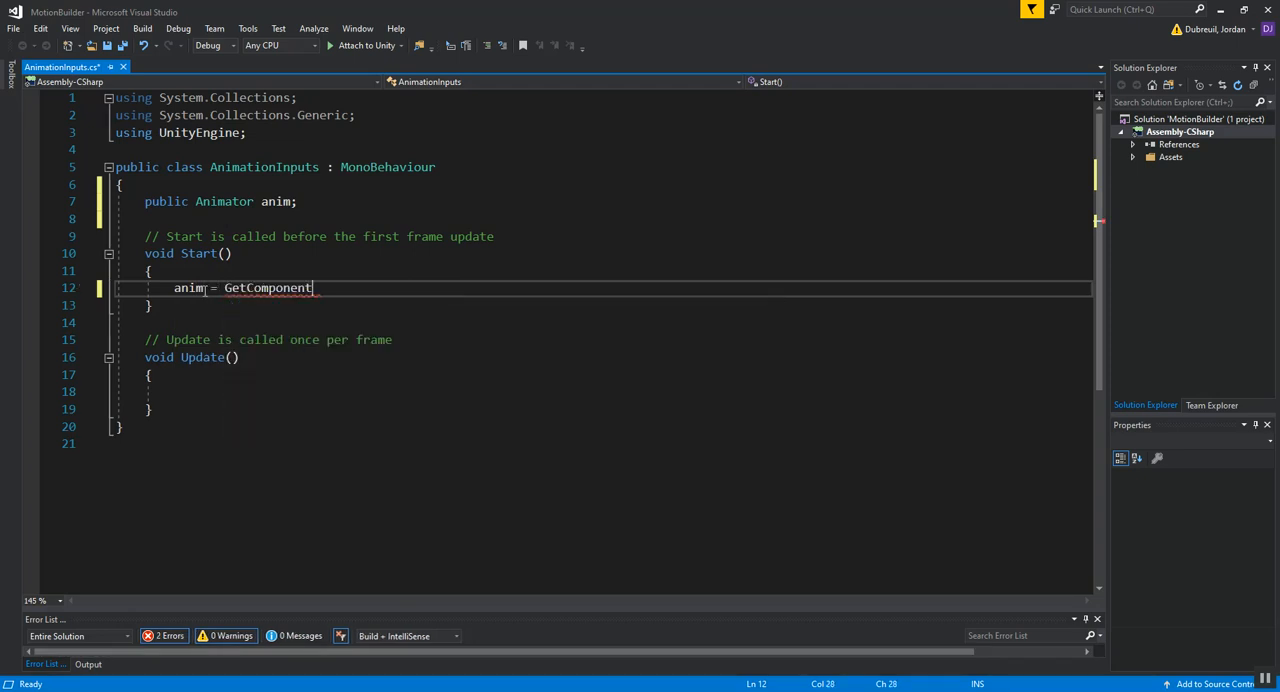
type("<Animator>")
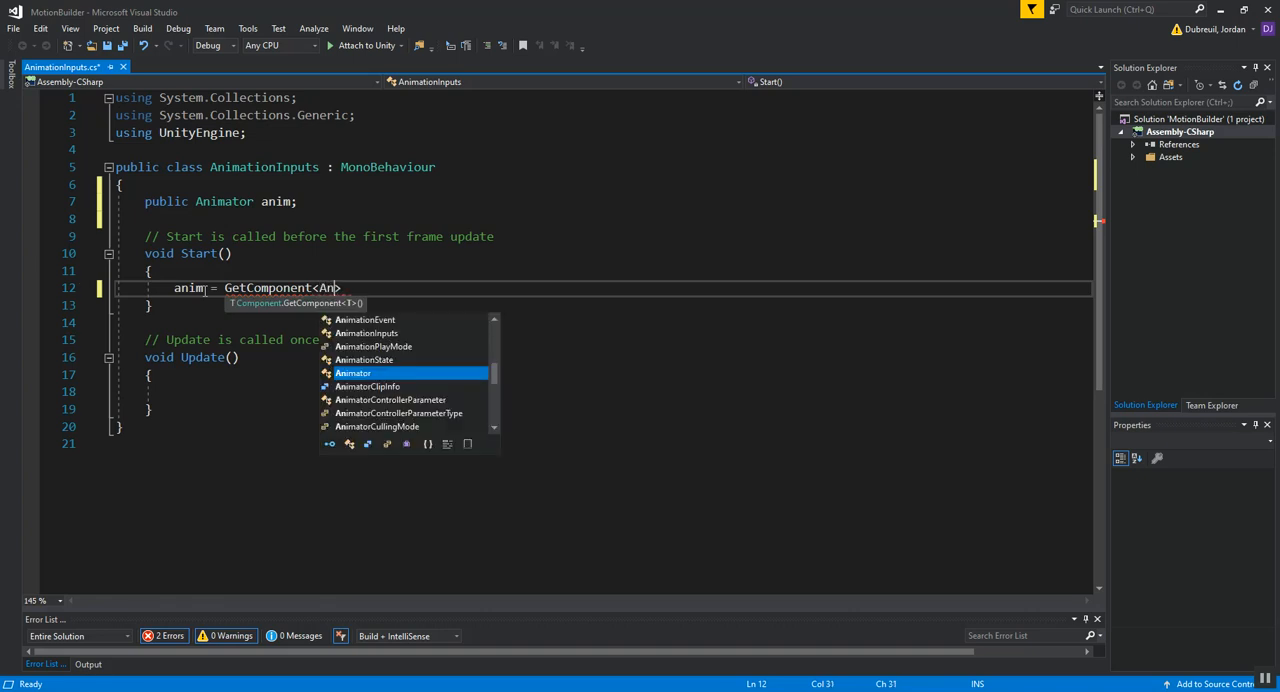
type("();")
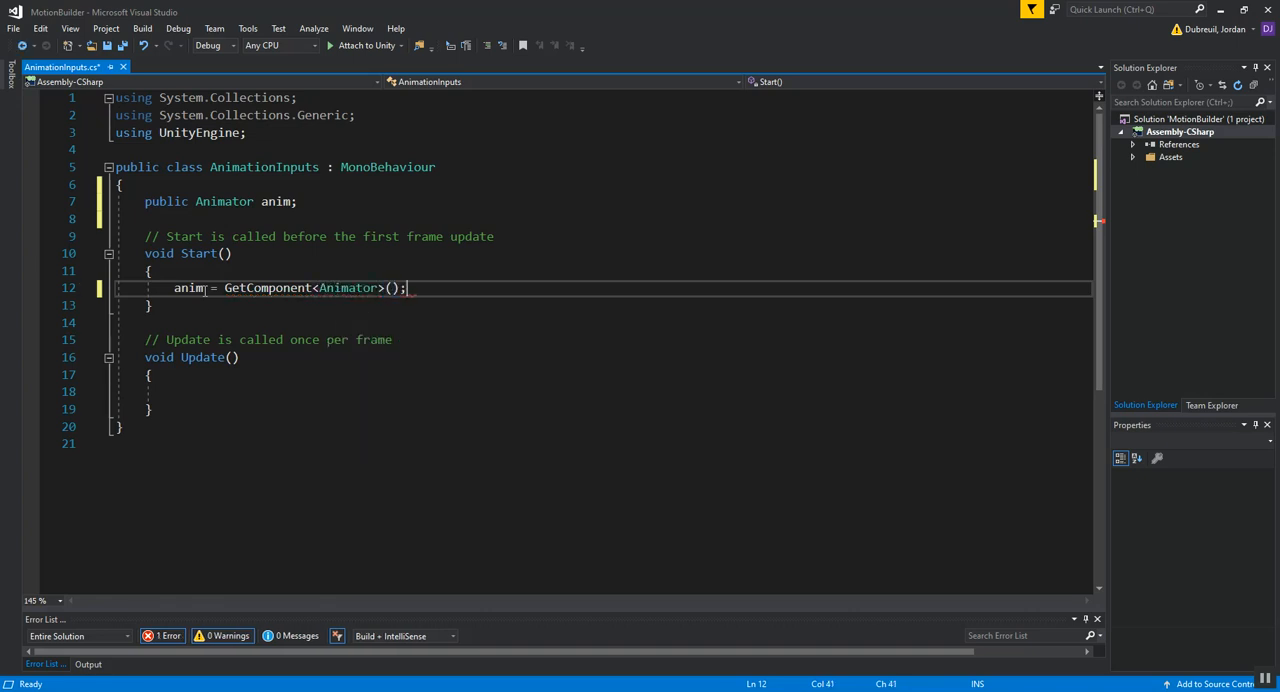
Step: Add an if statement with an empty condition and an empty braced body inside the Update method
left_click(200, 374)
left_click(200, 409)
left_click(208, 391)
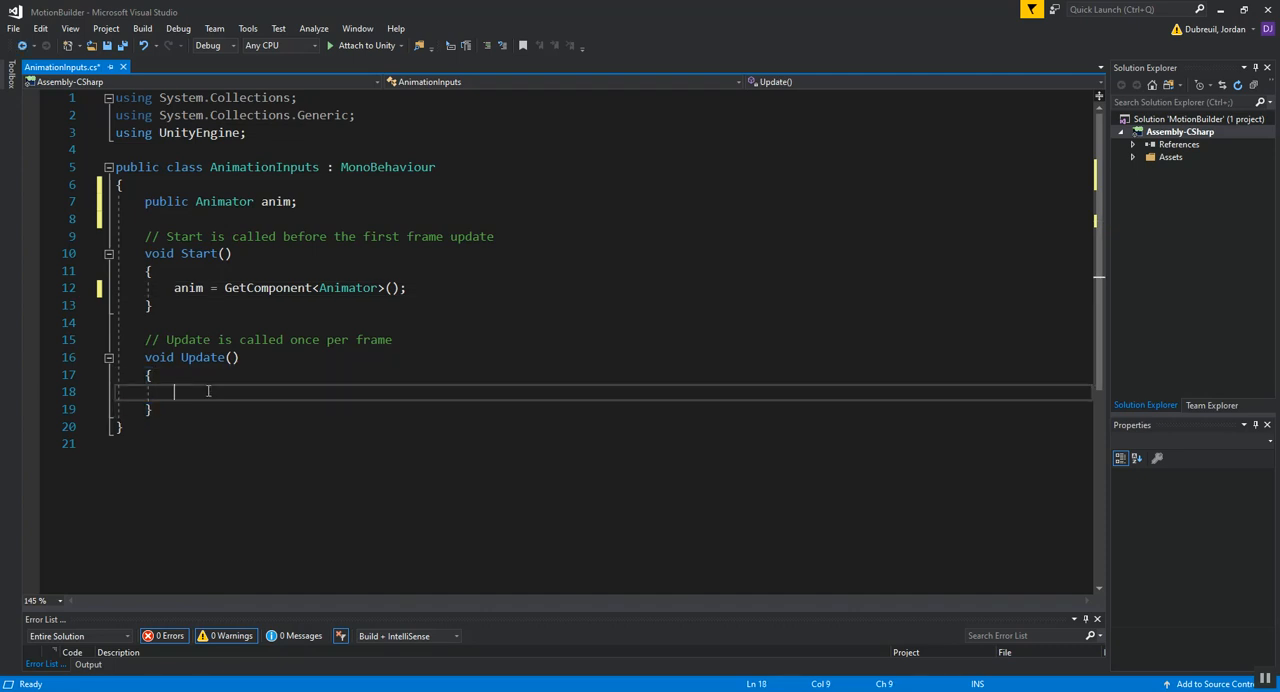
type("if")
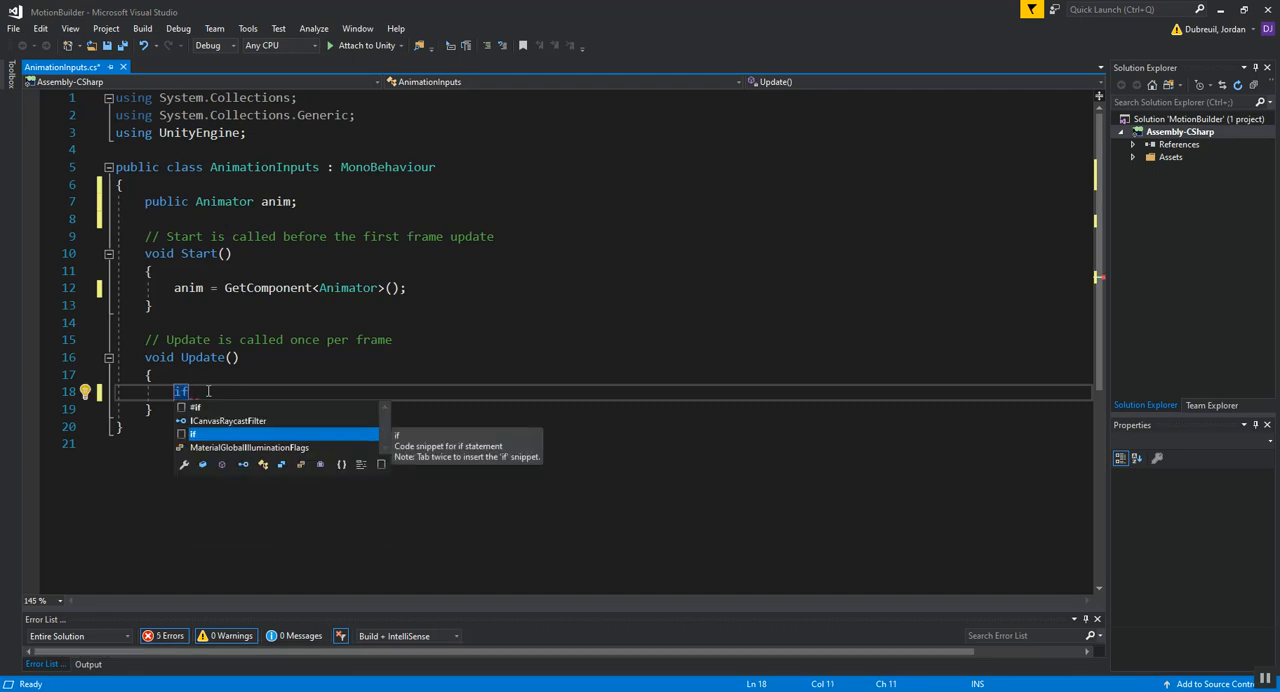
type("(){")
key("Return")
key("Up")
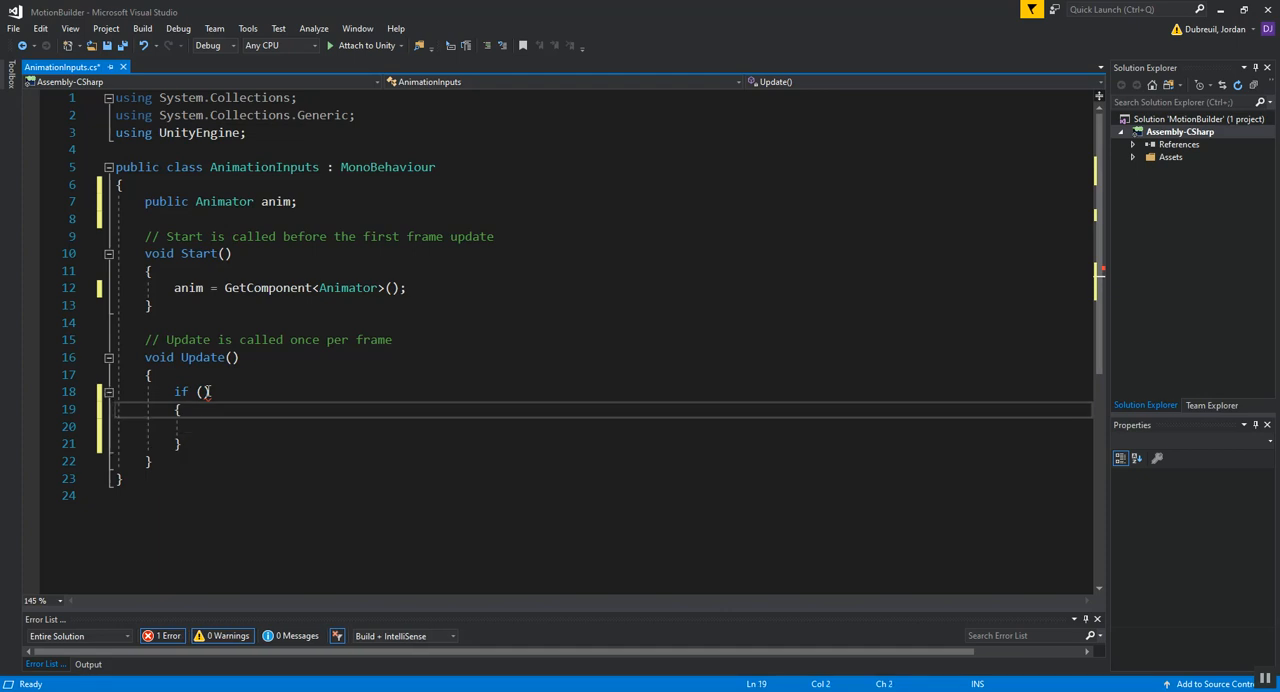
key("Down")
key("Down")
key("Up")
key("Up")
Step: Enter Input.GetKeyDown as the condition of the if statement in Update
left_click(204, 391)
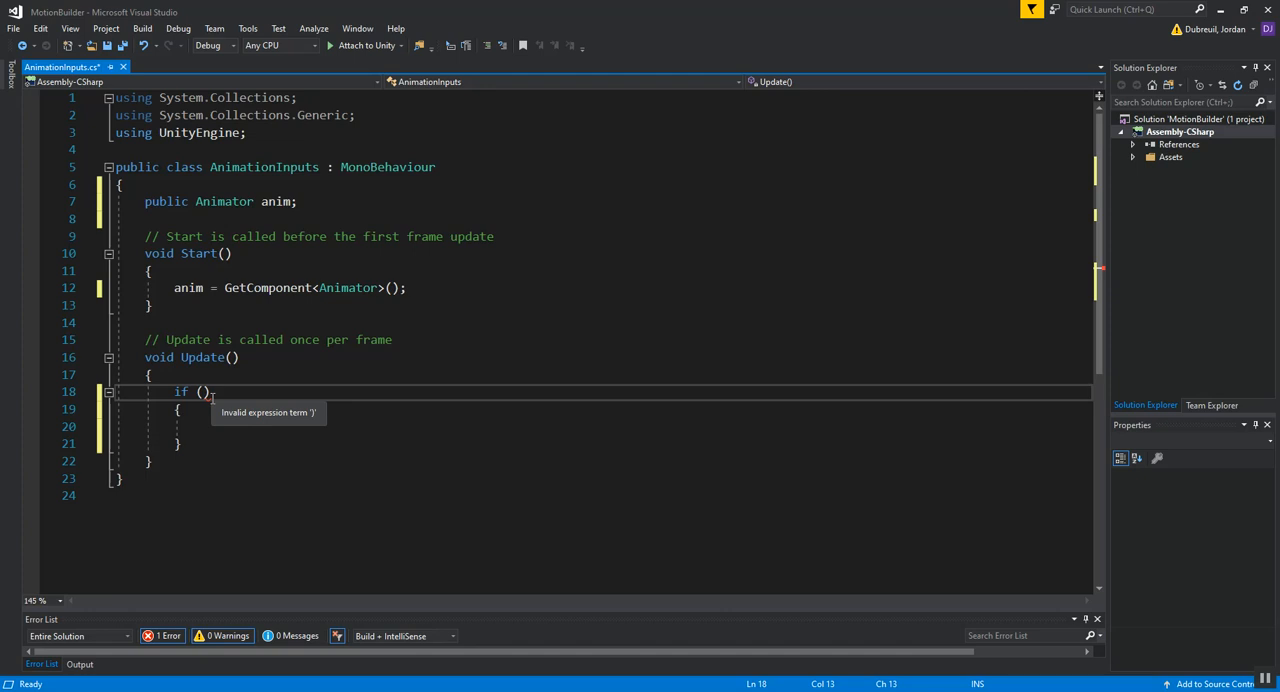
type("Input")
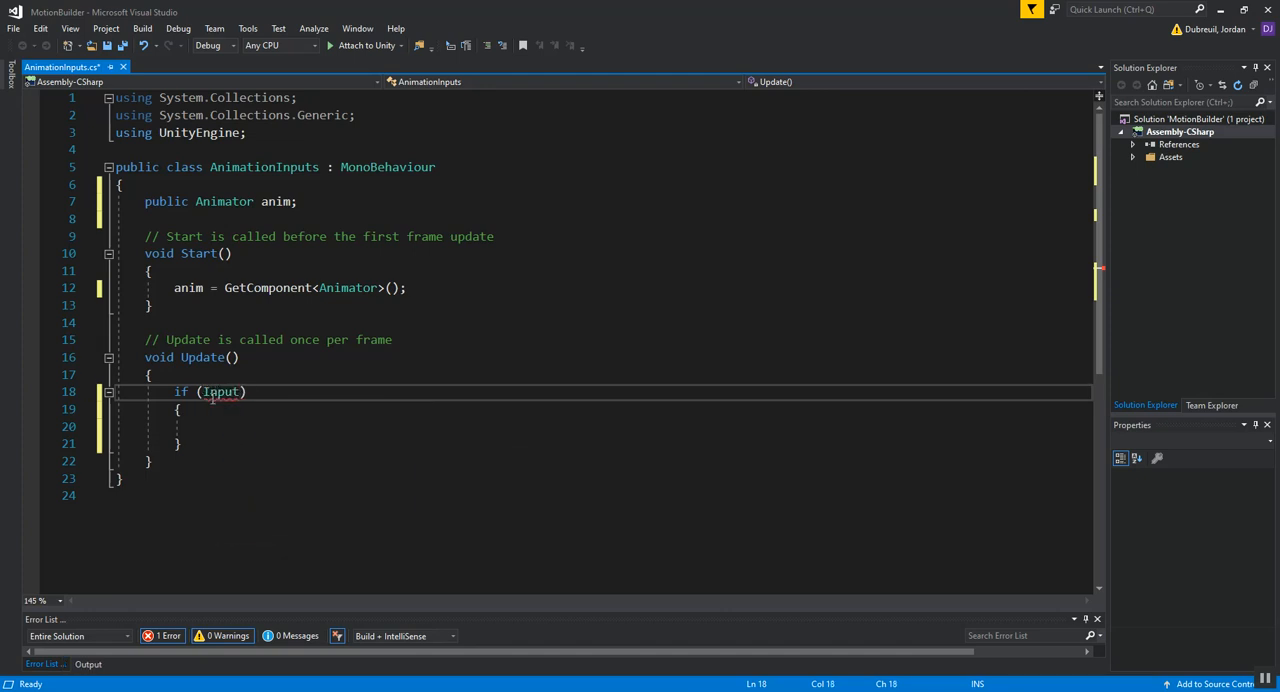
type(".Get")
key("Down")
key("Up")
key("Up")
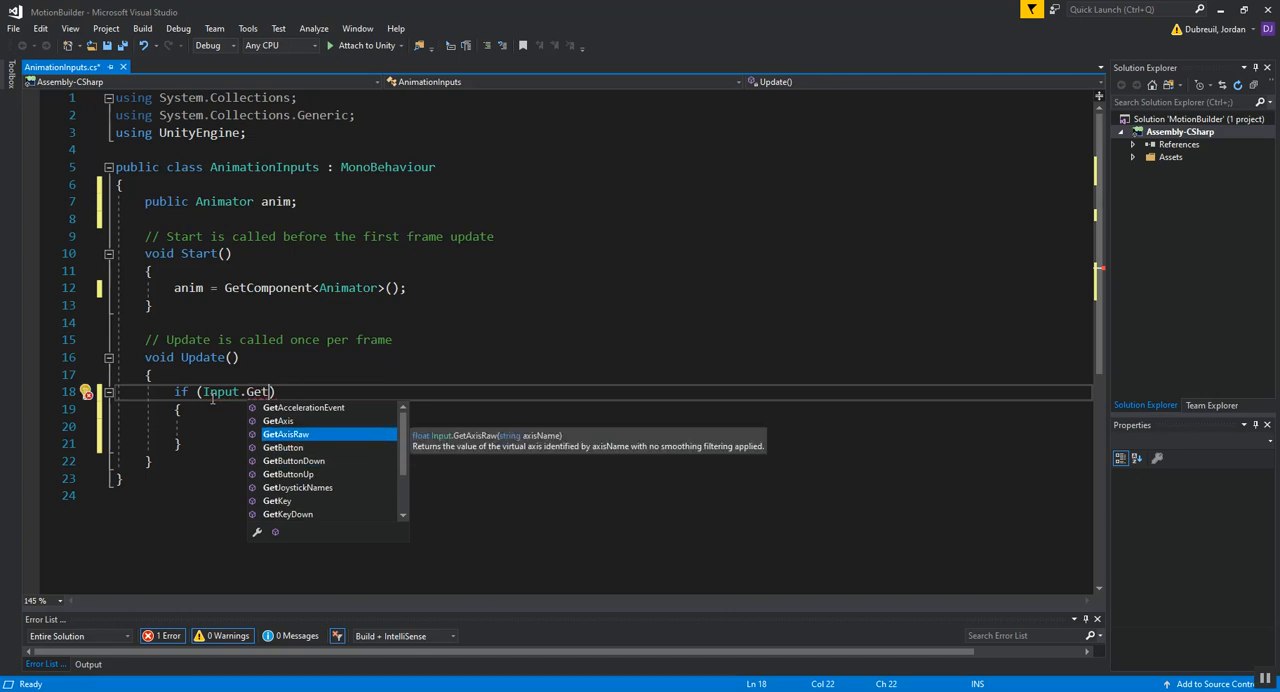
key("Up")
key("Down")
key("Down")
key("Down")
key("Down")
key("Down")
key("Down")
key("Down")
key("Tab")
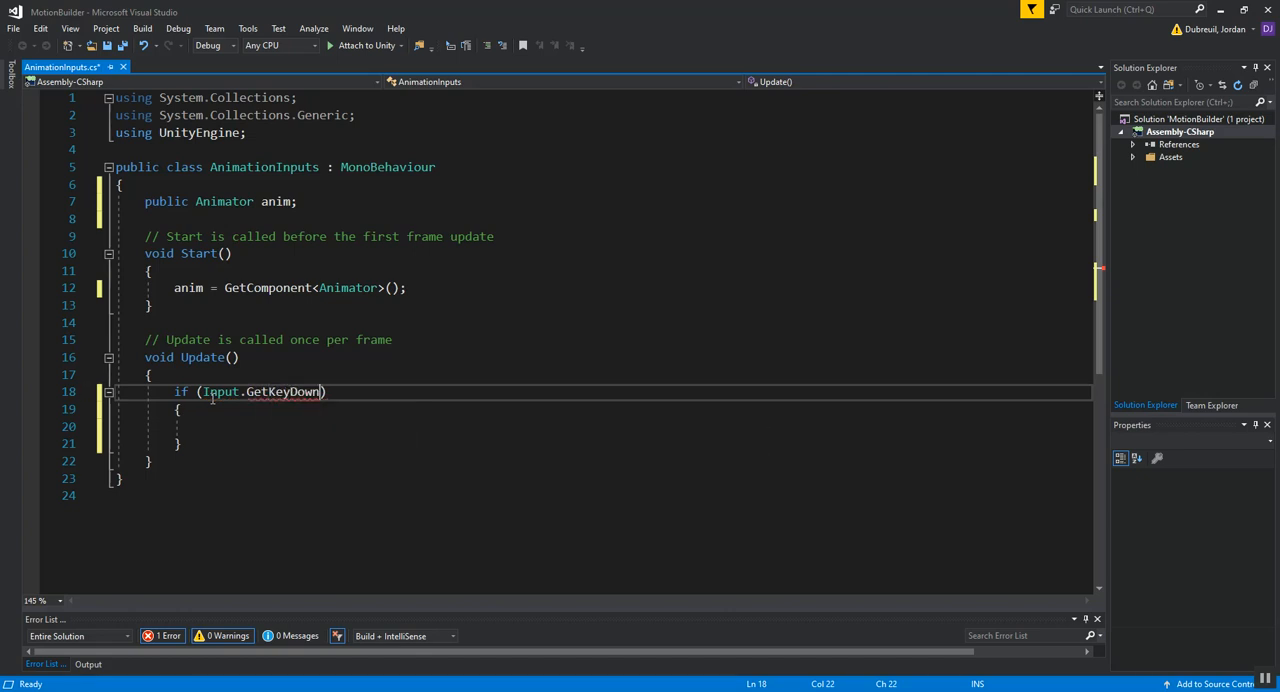
Step: Give GetKeyDown the argument KeyCode.Y in parentheses and place the cursor inside the if body
type("()")
key("Left")
type("K")
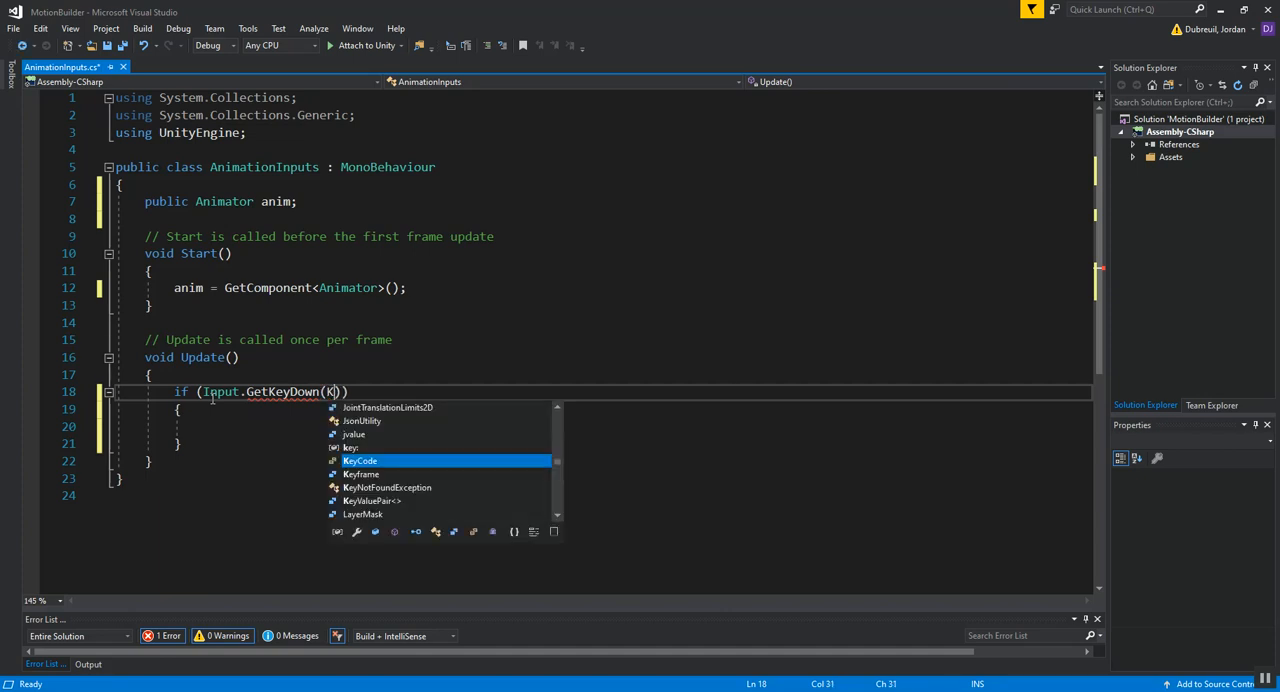
type("e")
key("Tab")
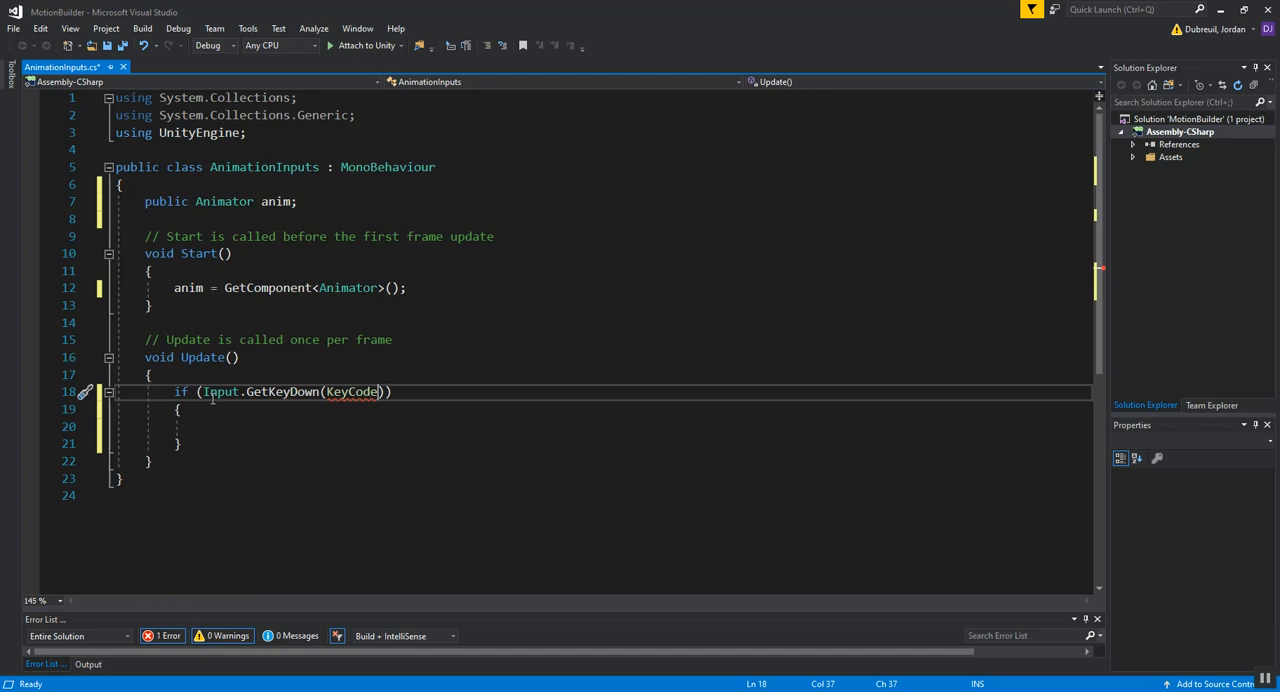
type(".")
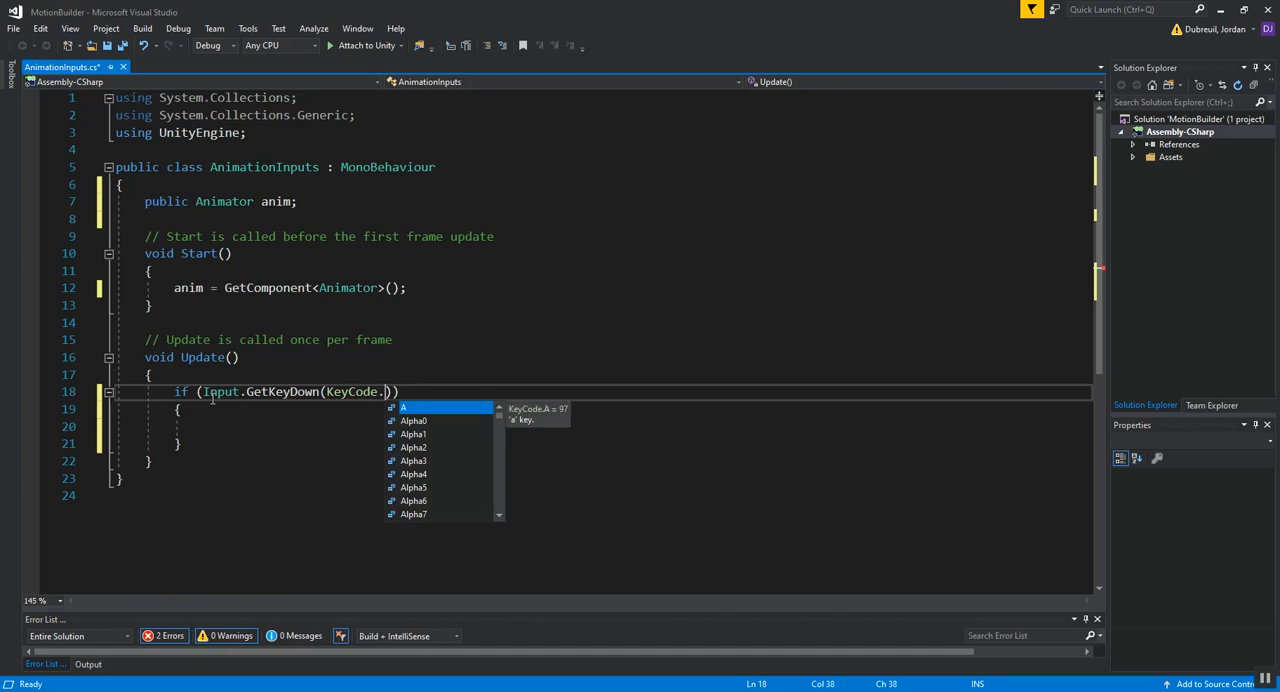
type("y")
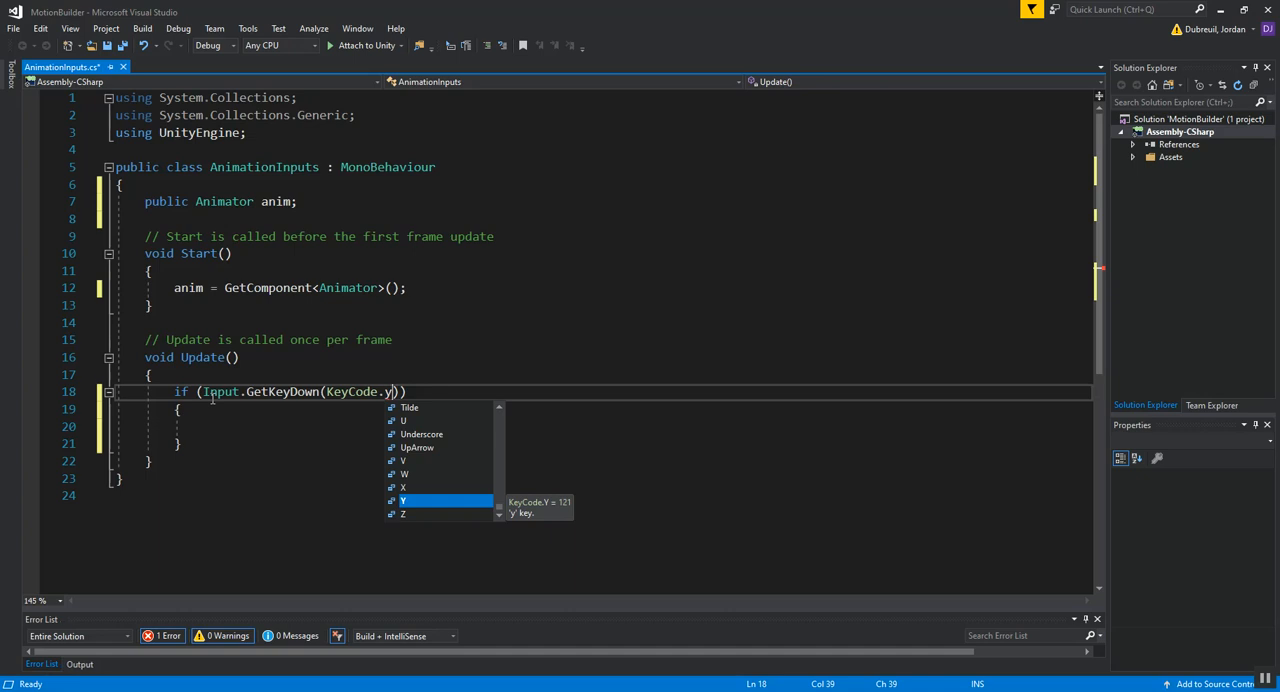
key("Tab")
key("Down")
key("Down")
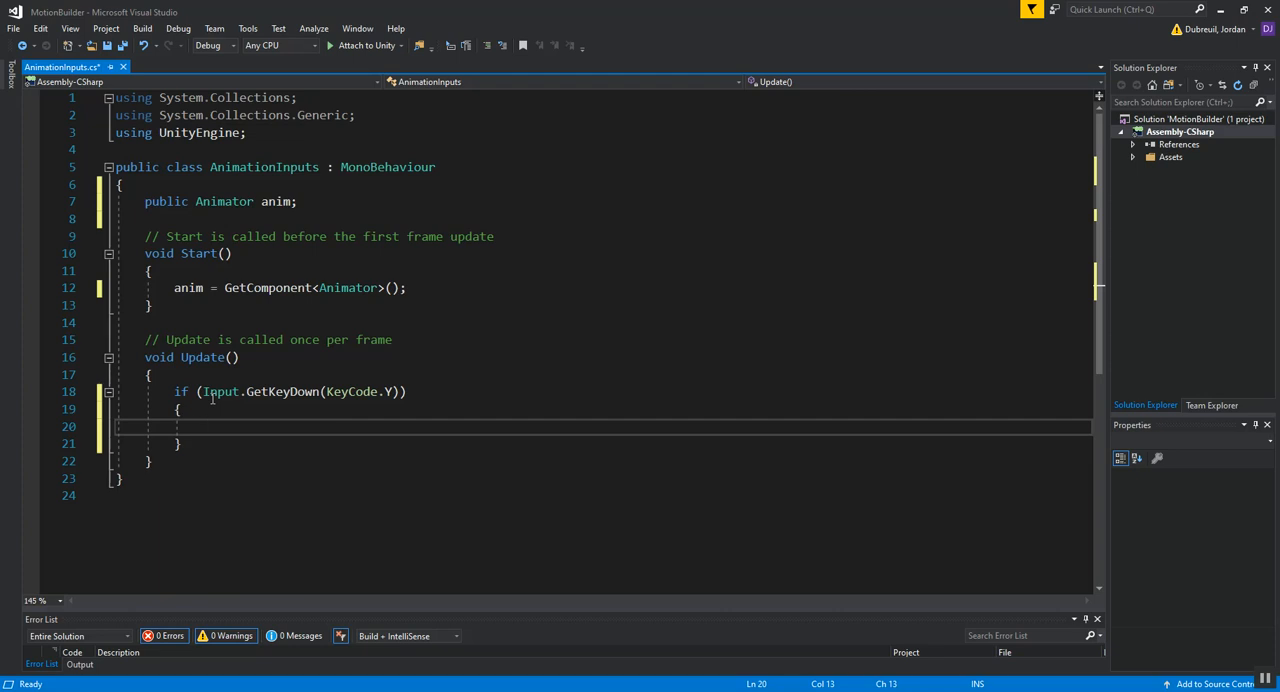
Step: Add the call anim.SetTrigger(); inside the if body and place the cursor between its parentheses
type("an")
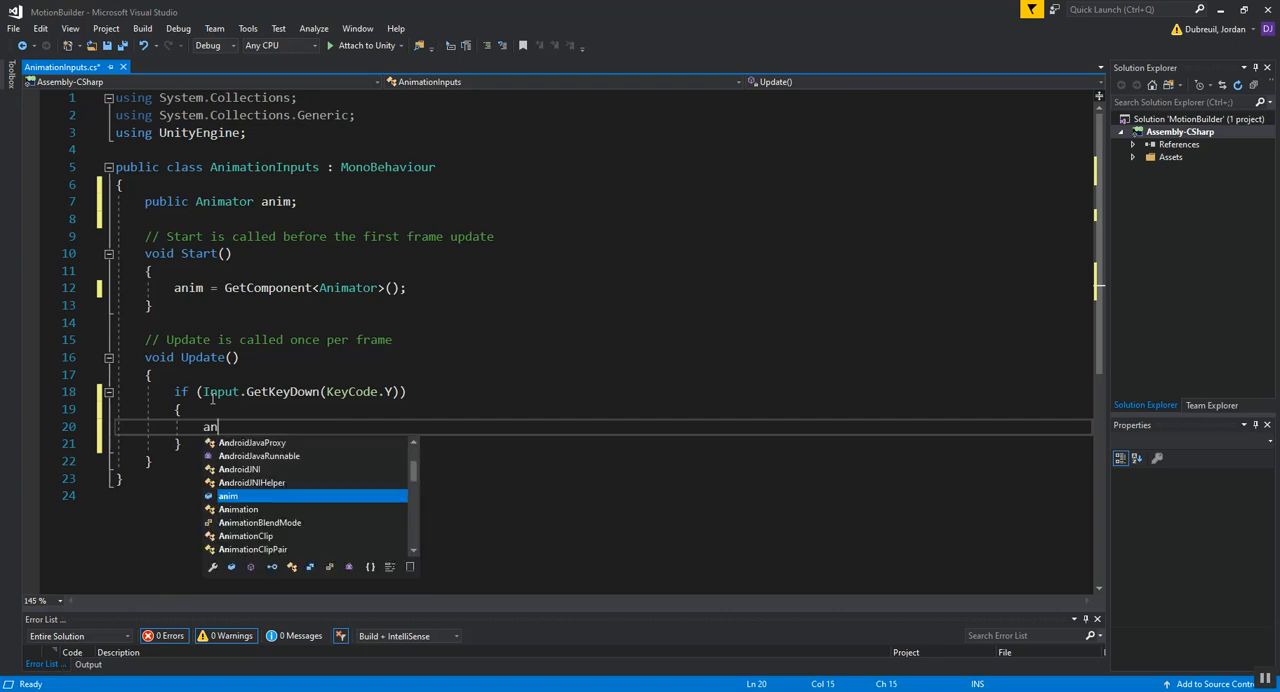
type("im.Se")
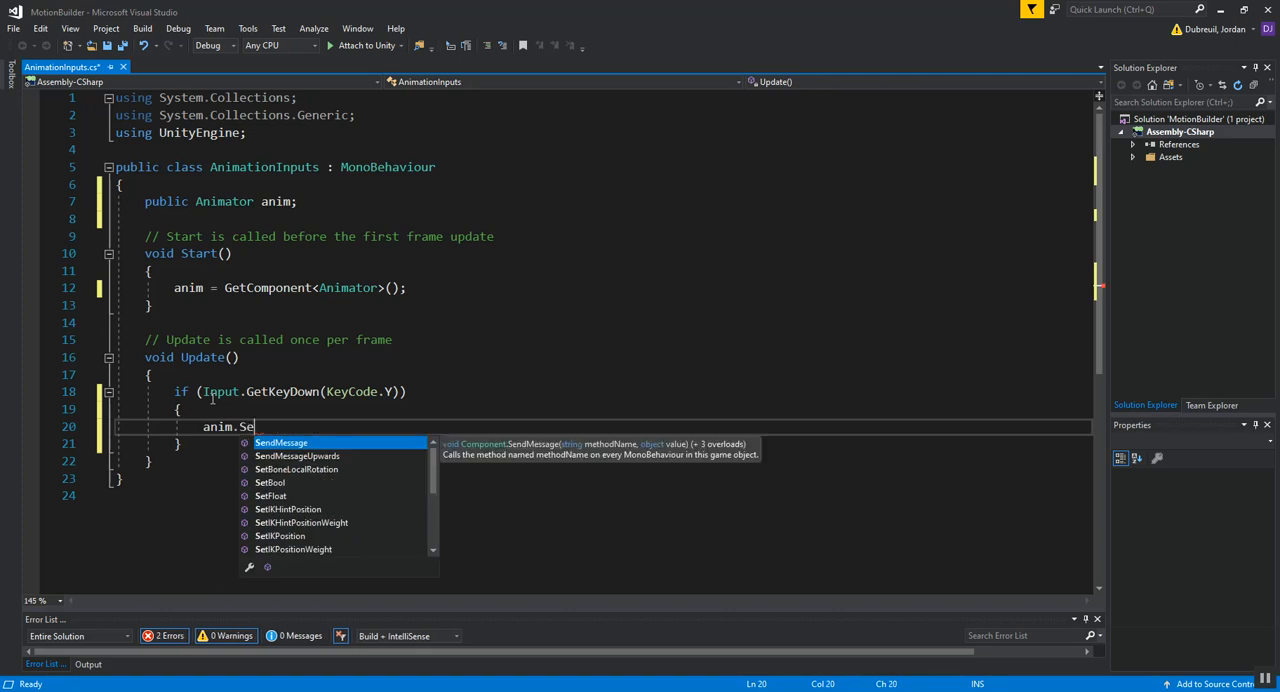
type("tT")
key("Down")
type("(")
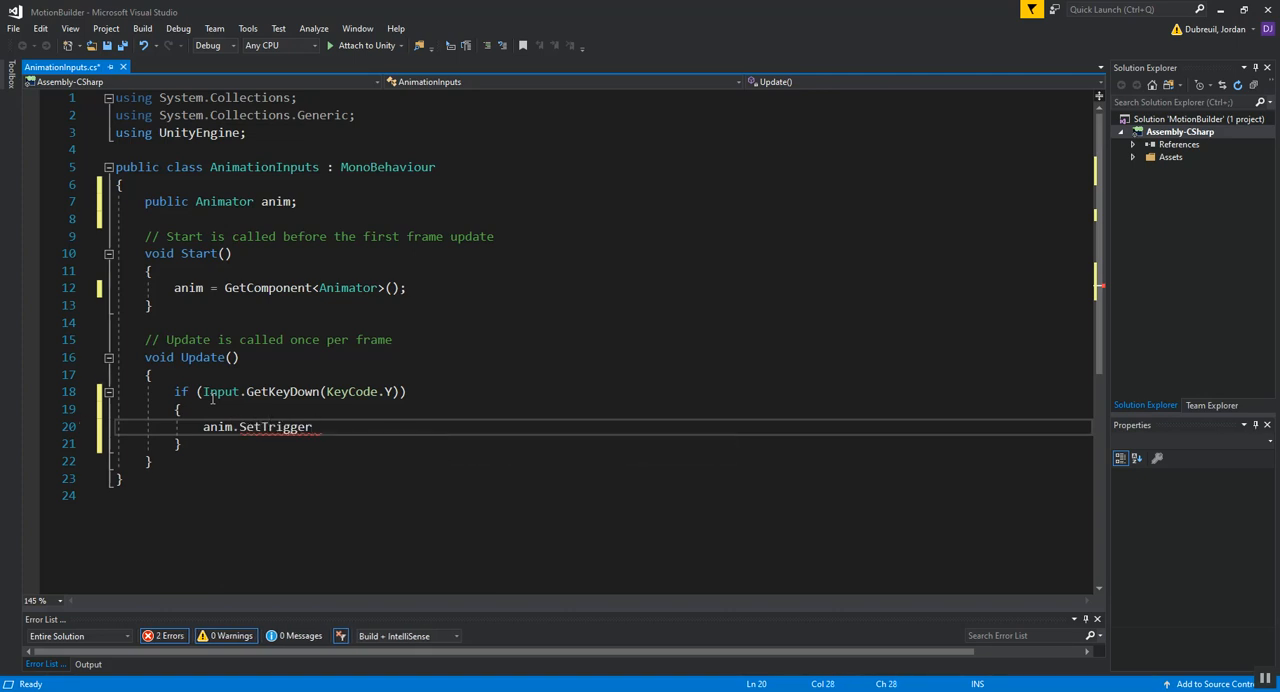
key("End")
type(";")
key("Left")
key("Left")
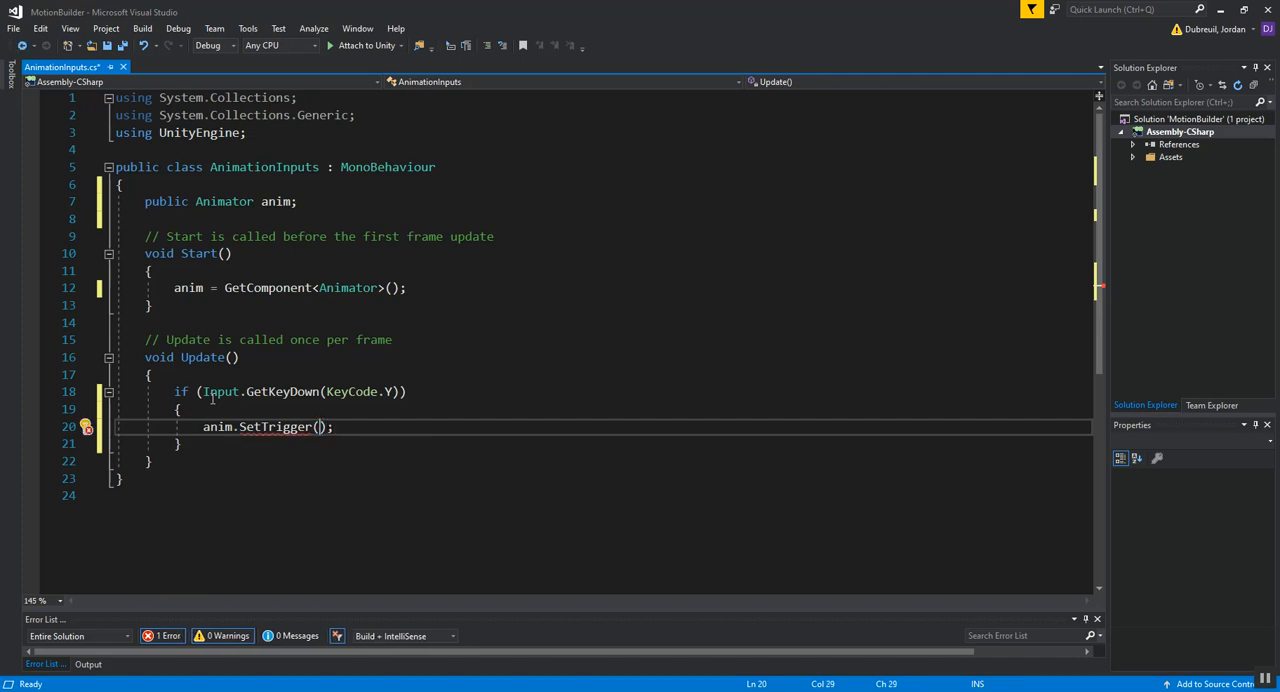
Step: Check the trigger names in Unity's Animator parameters and pass "Draw" as the SetTrigger argument
type("\"")
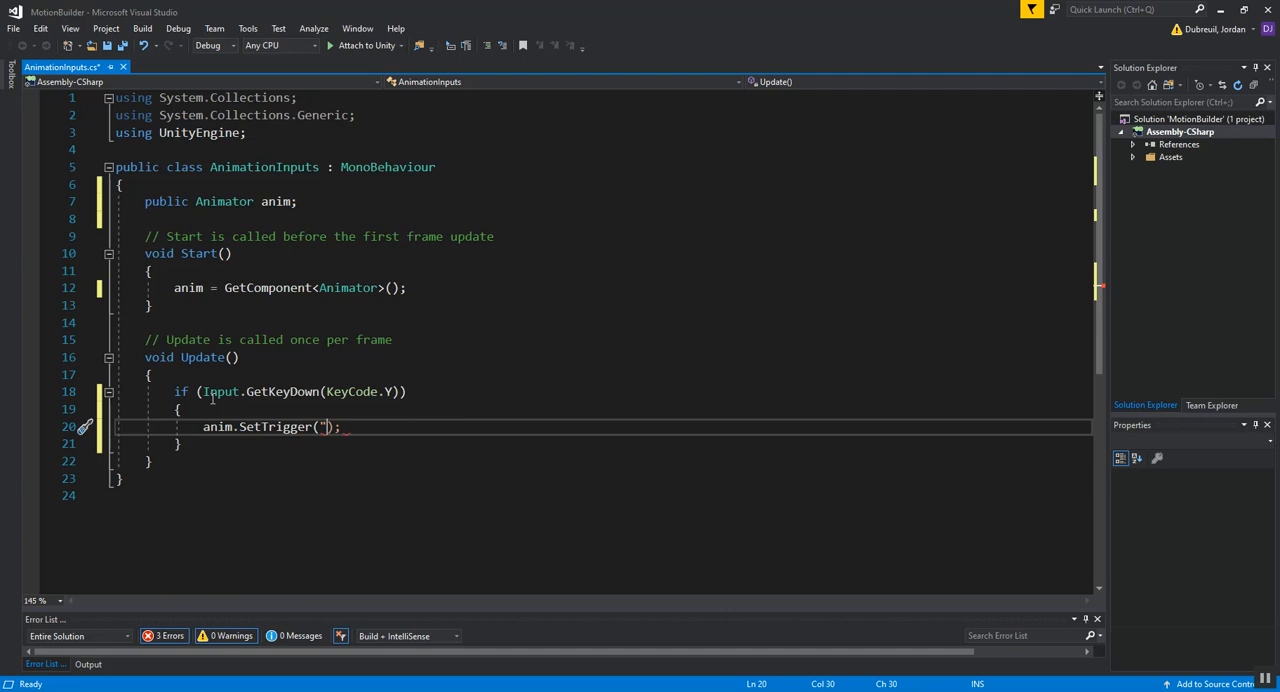
type("upp")
key("BackSpace")
key("BackSpace")
key("BackSpace")
key("alt+Tab")
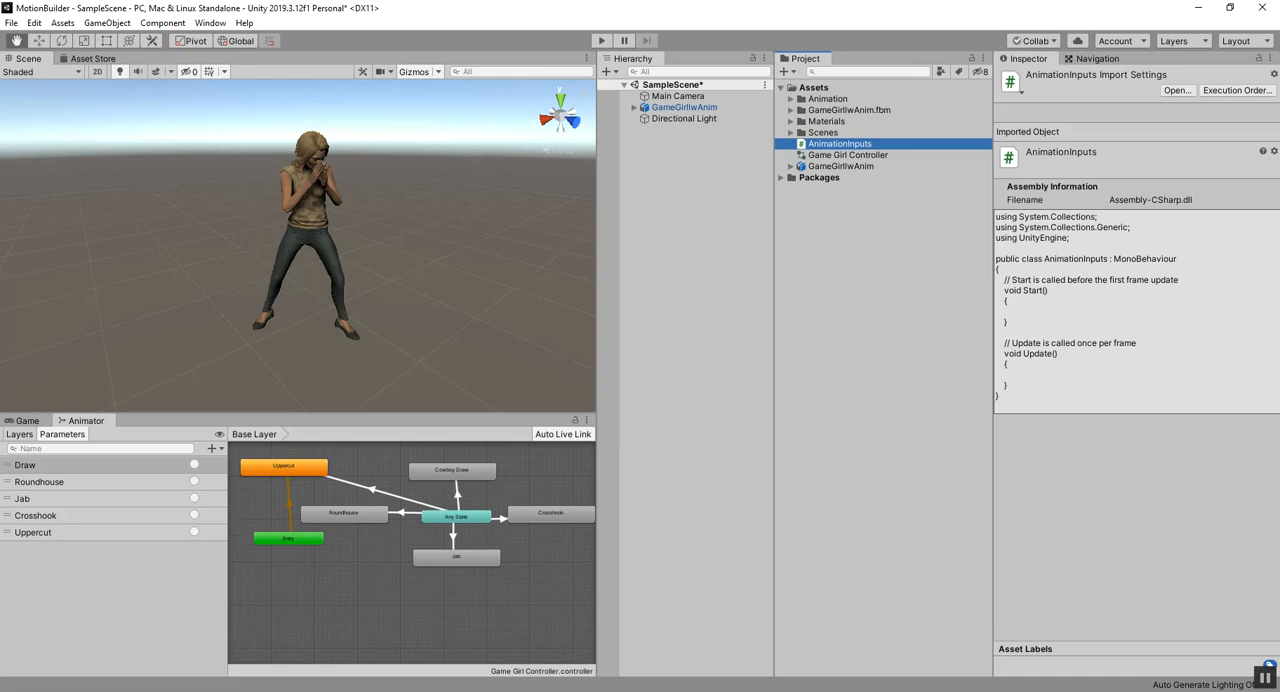
key("alt+Tab")
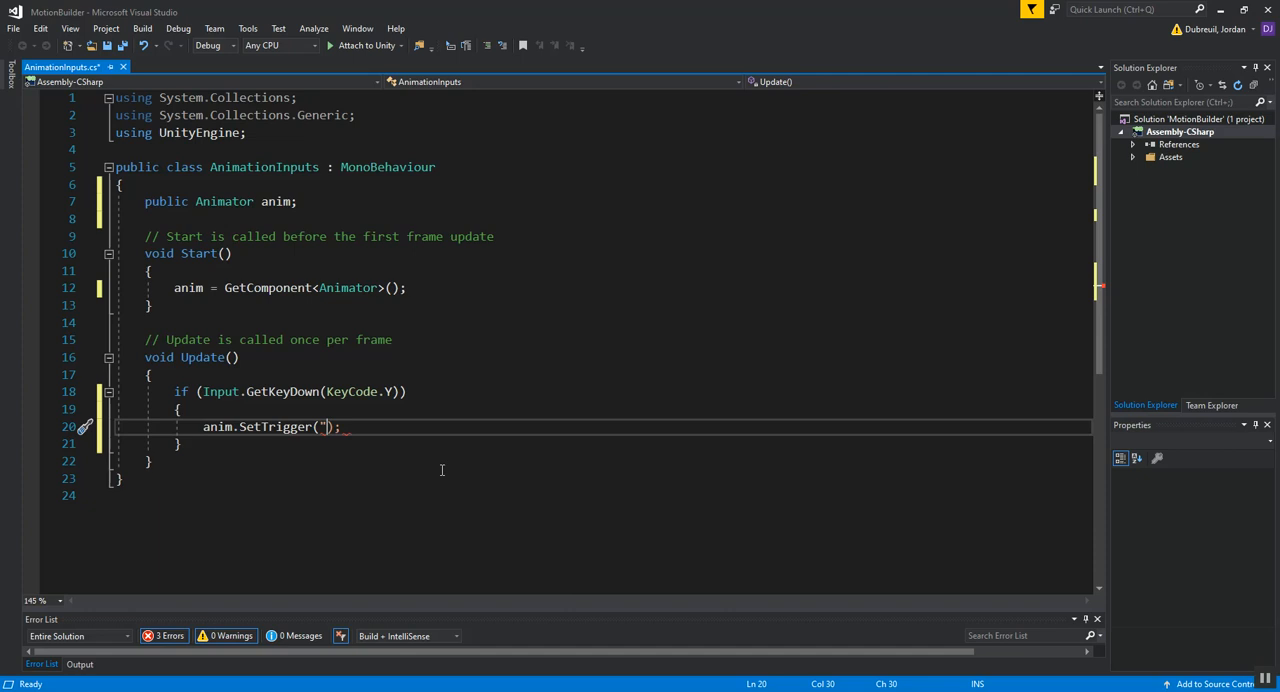
type("Draw\"")
key("Right")
key("Right")
key("Right")
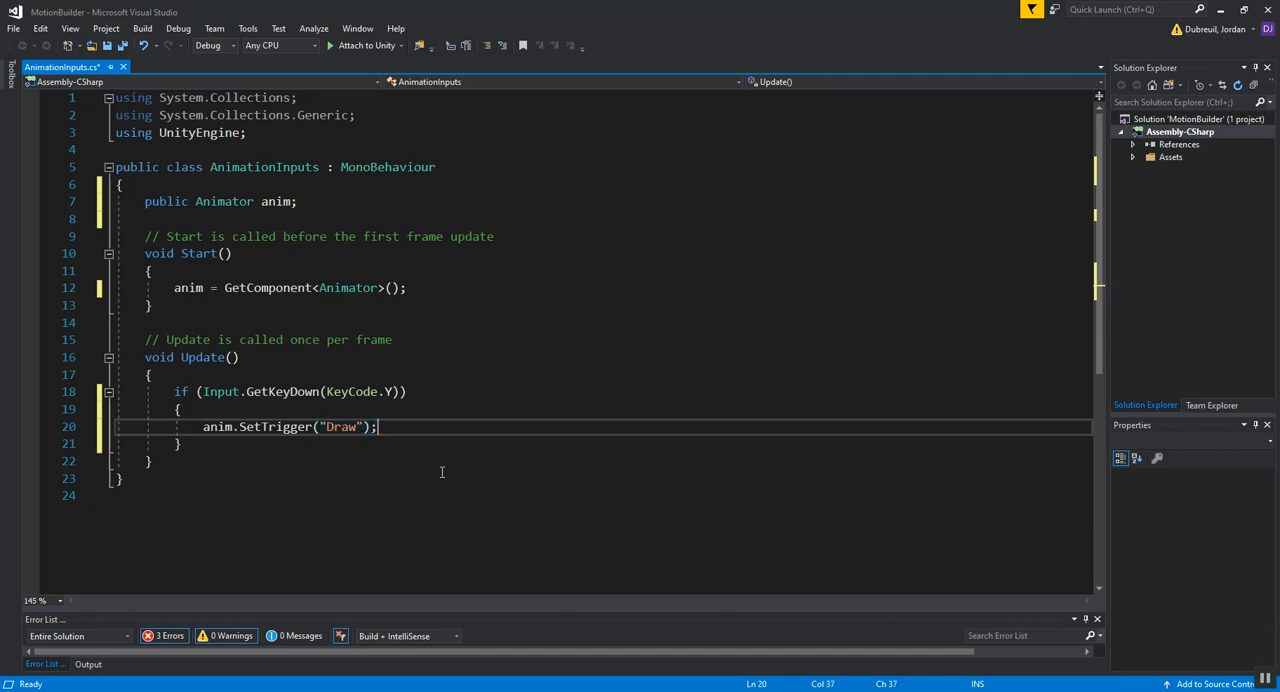
Step: Duplicate the KeyCode.Y if block directly below itself and change the copy's key to KeyCode.U
left_click_drag(203, 447, 175, 392)
key("ctrl+c")
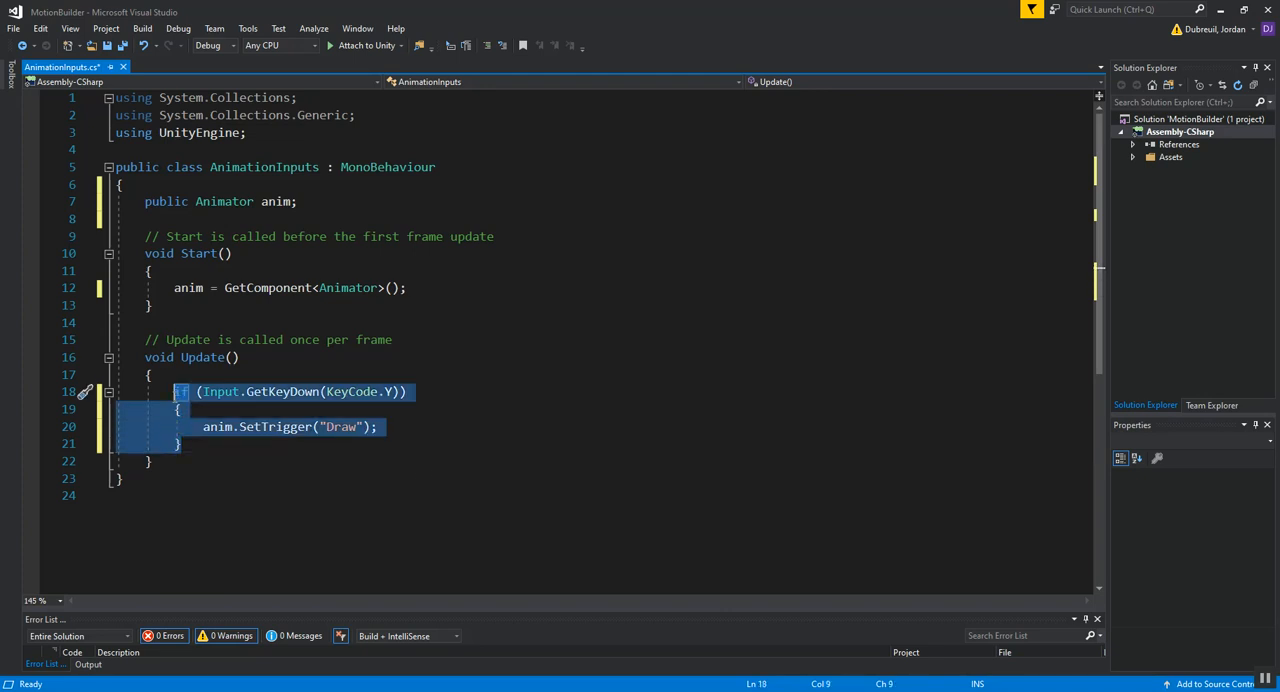
left_click(190, 446)
key("Return")
key("ctrl+v")
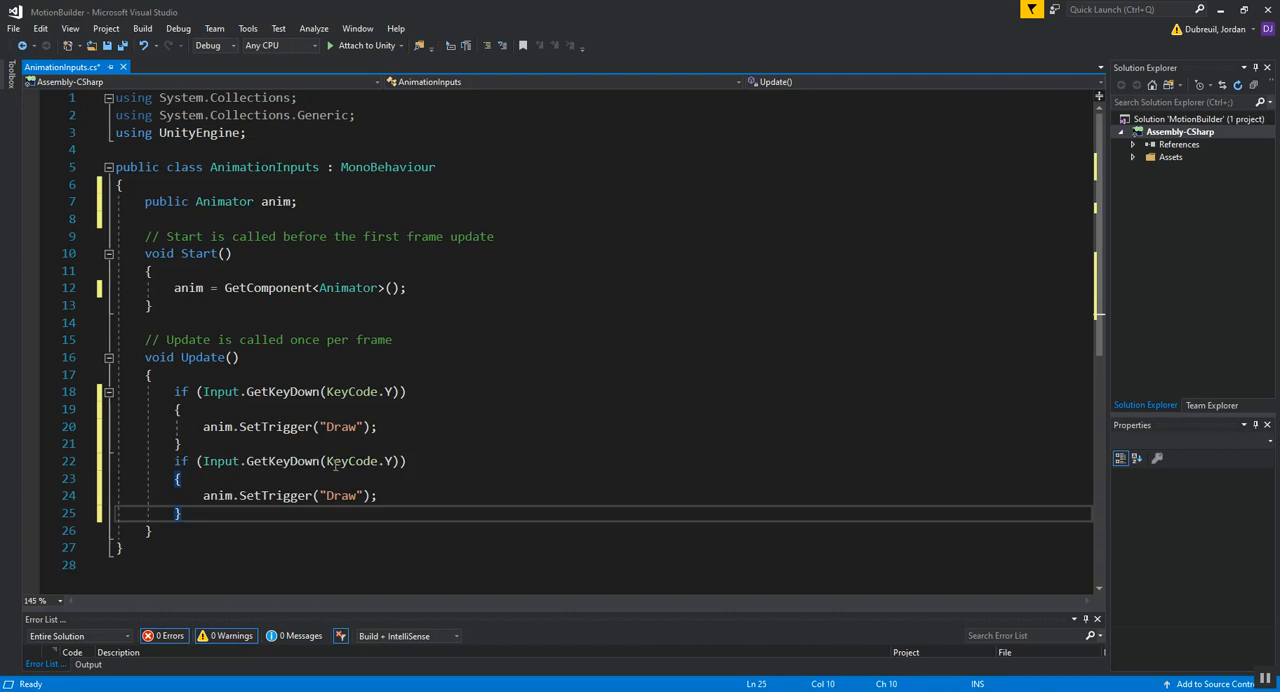
left_click(391, 461)
key("BackSpace")
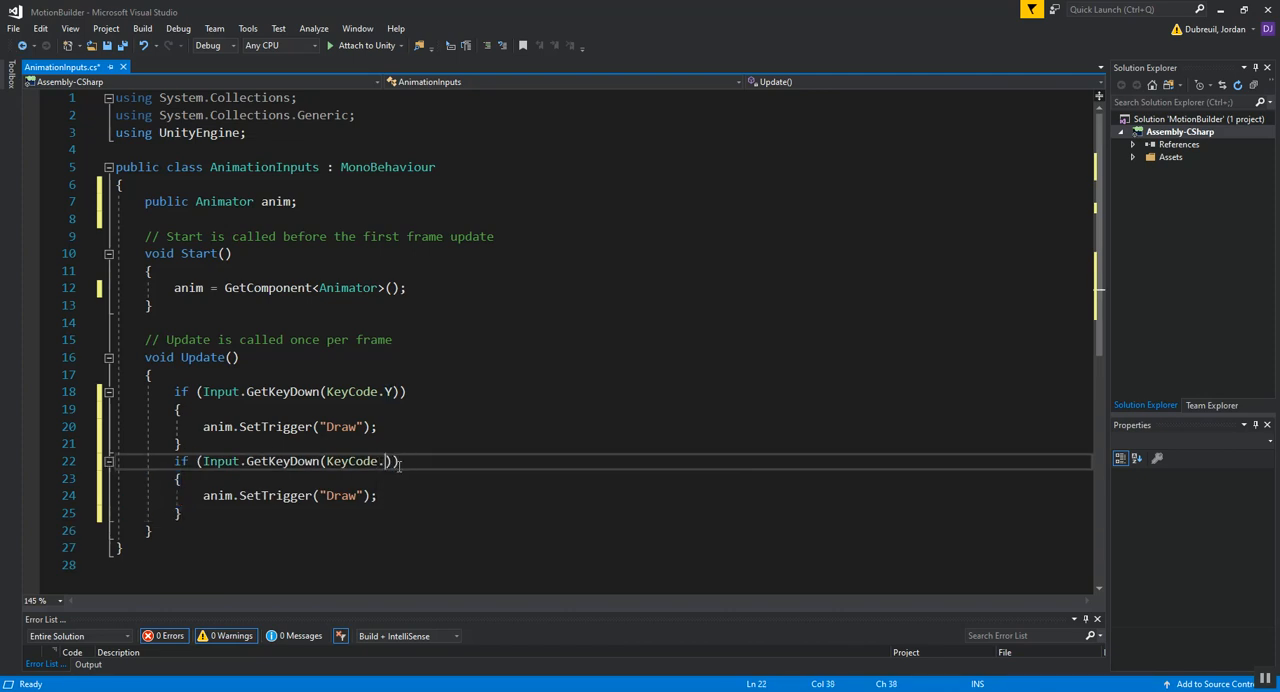
type("u")
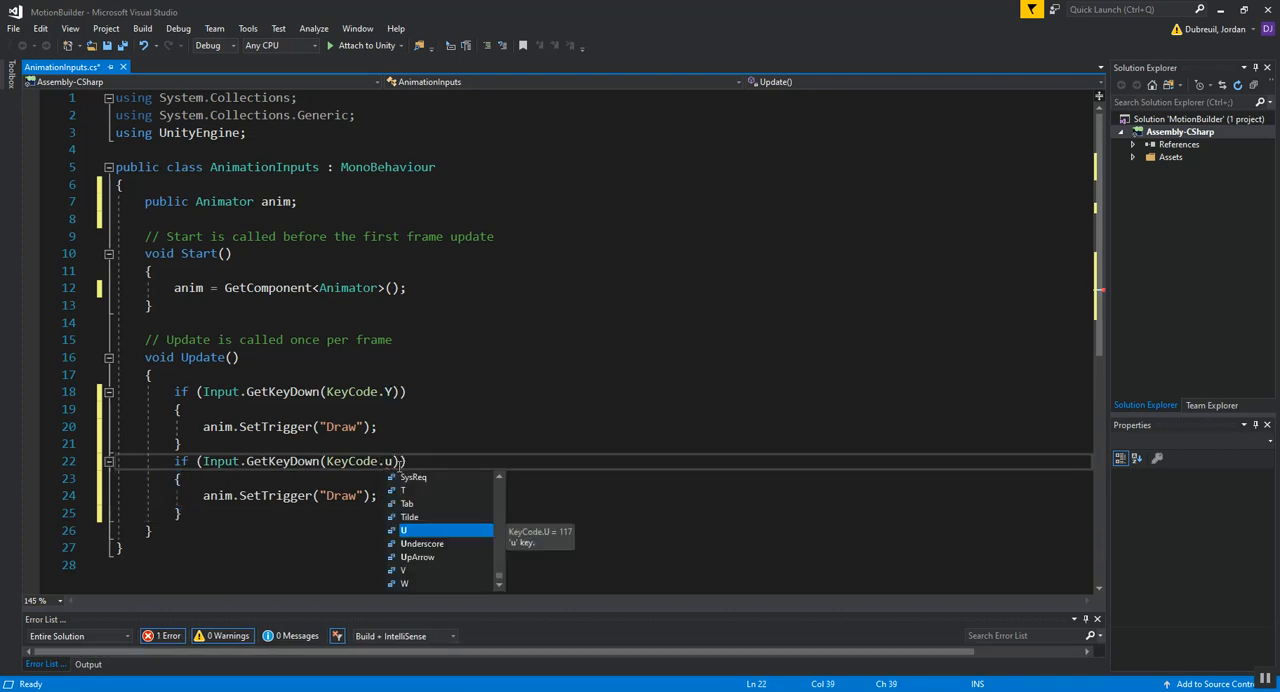
key("Tab")
Step: Check the trigger names in Unity and set the KeyCode.U block's trigger to "Roundhouse"
left_click(362, 496)
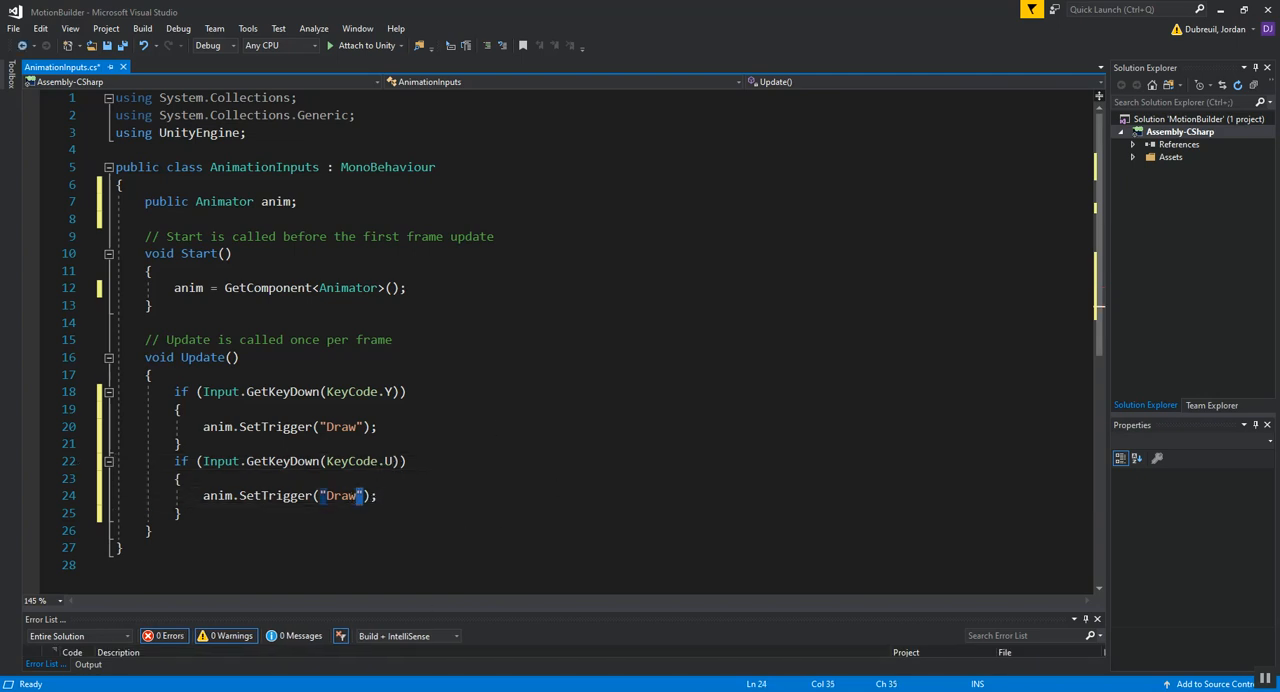
key("alt+Tab")
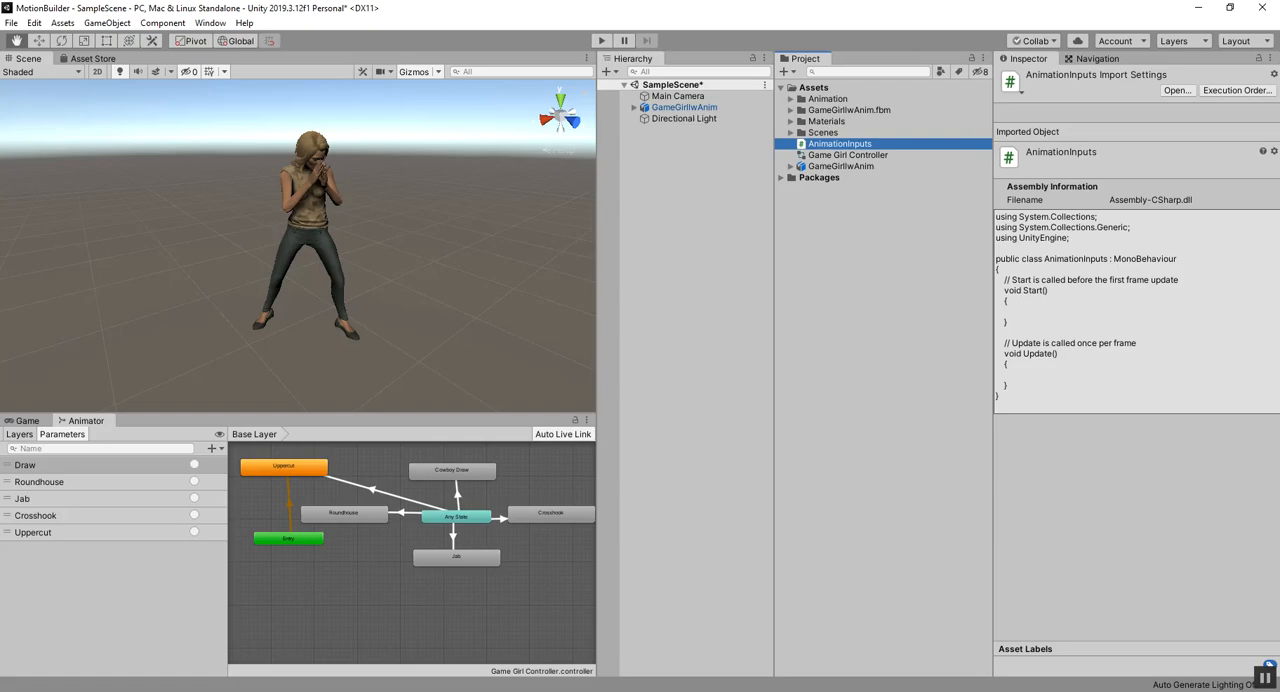
key("alt+Tab")
double_click(337, 496)
type("Roundhouse")
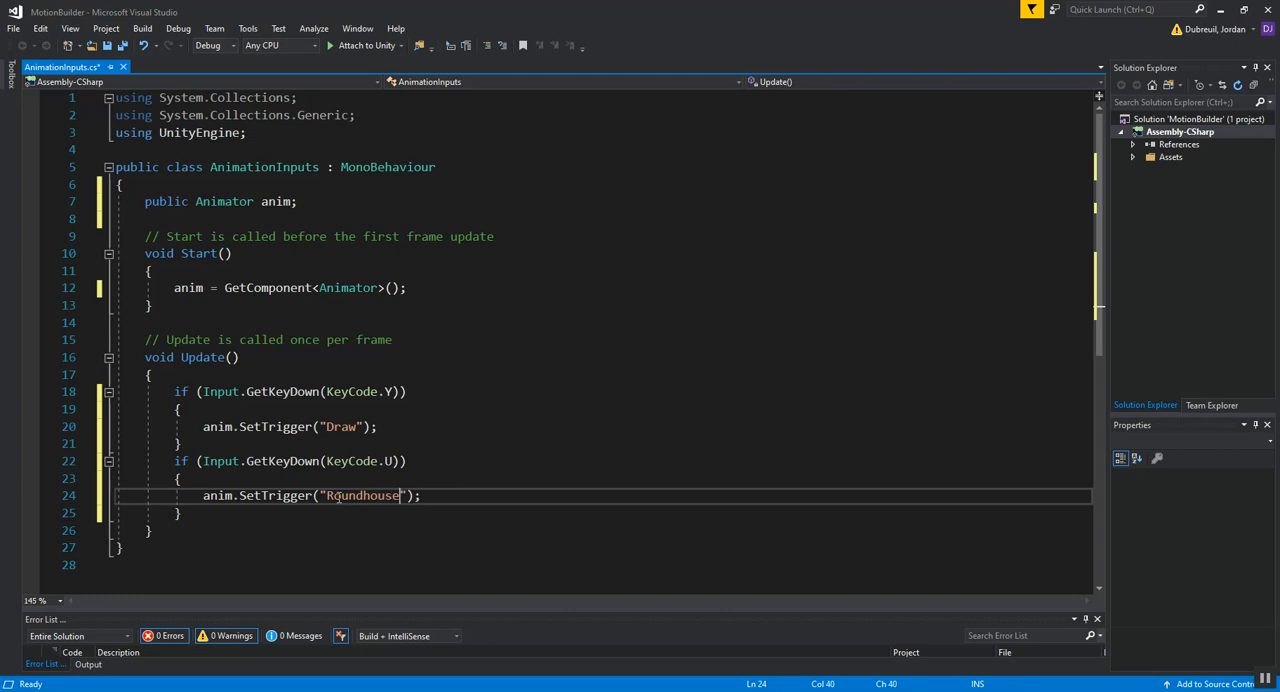
Step: Paste another copy of the if block below the Roundhouse block and set its key to KeyCode.I
left_click(385, 546)
left_click(217, 522)
key("Return")
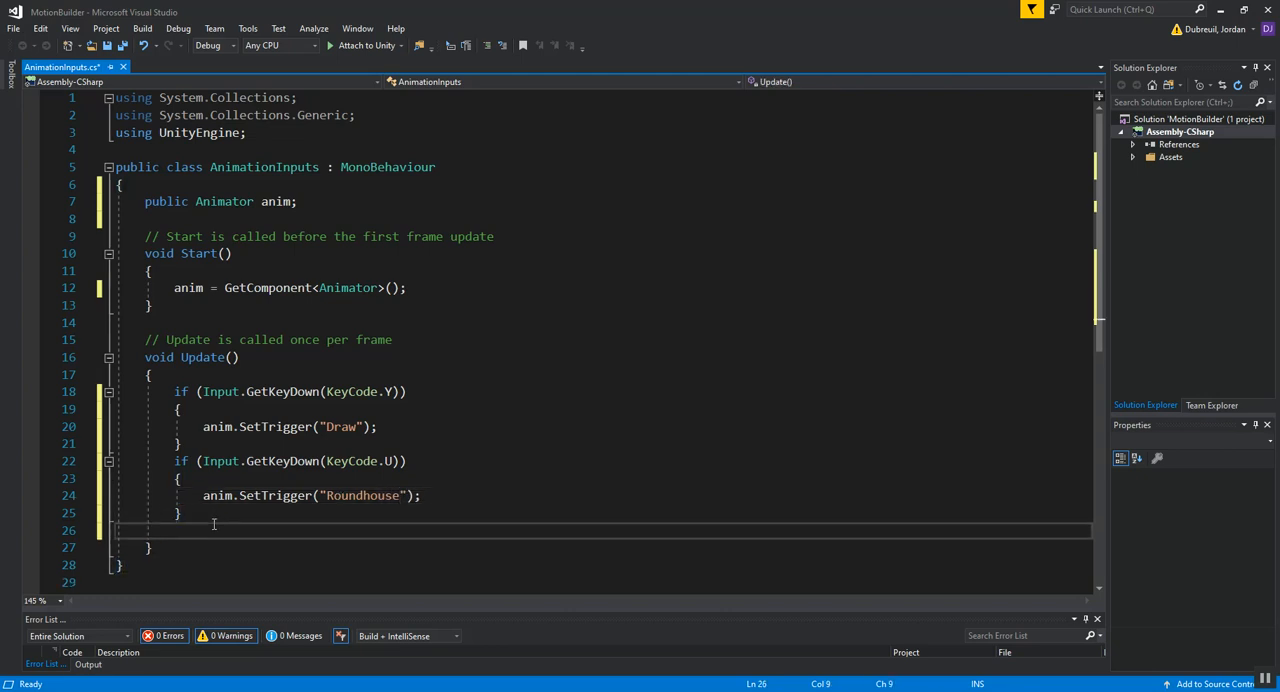
key("ctrl+v")
left_click(389, 531)
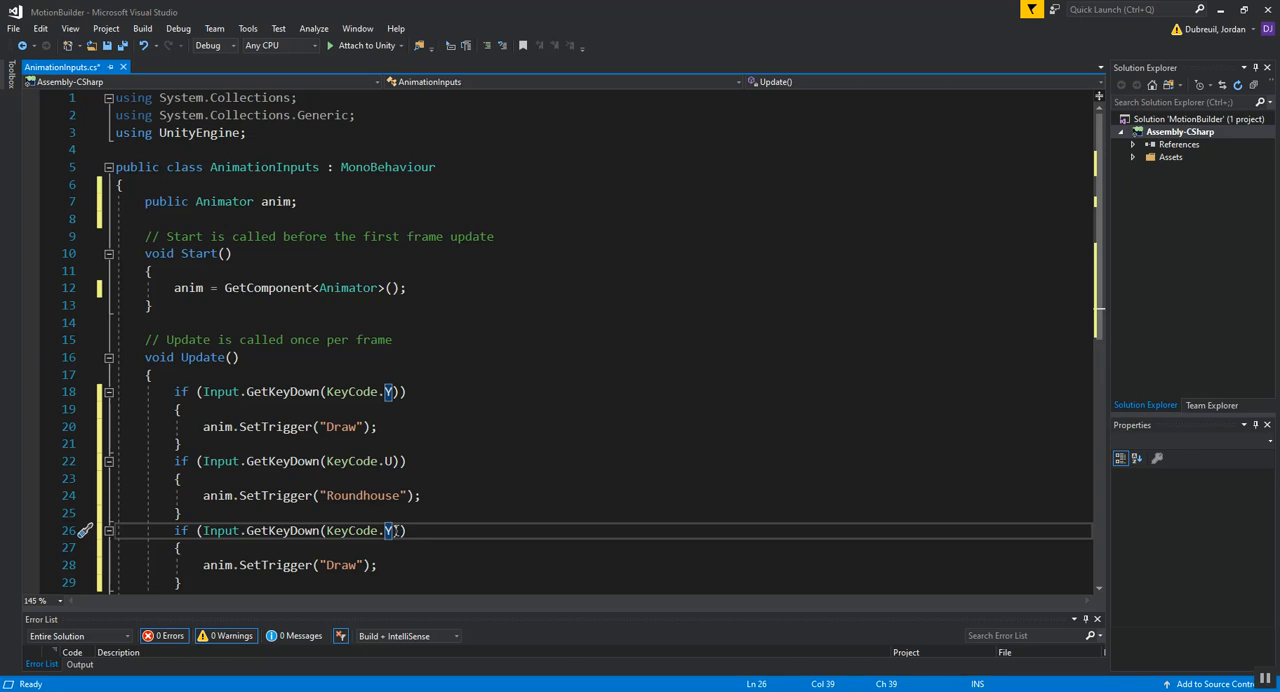
key("BackSpace")
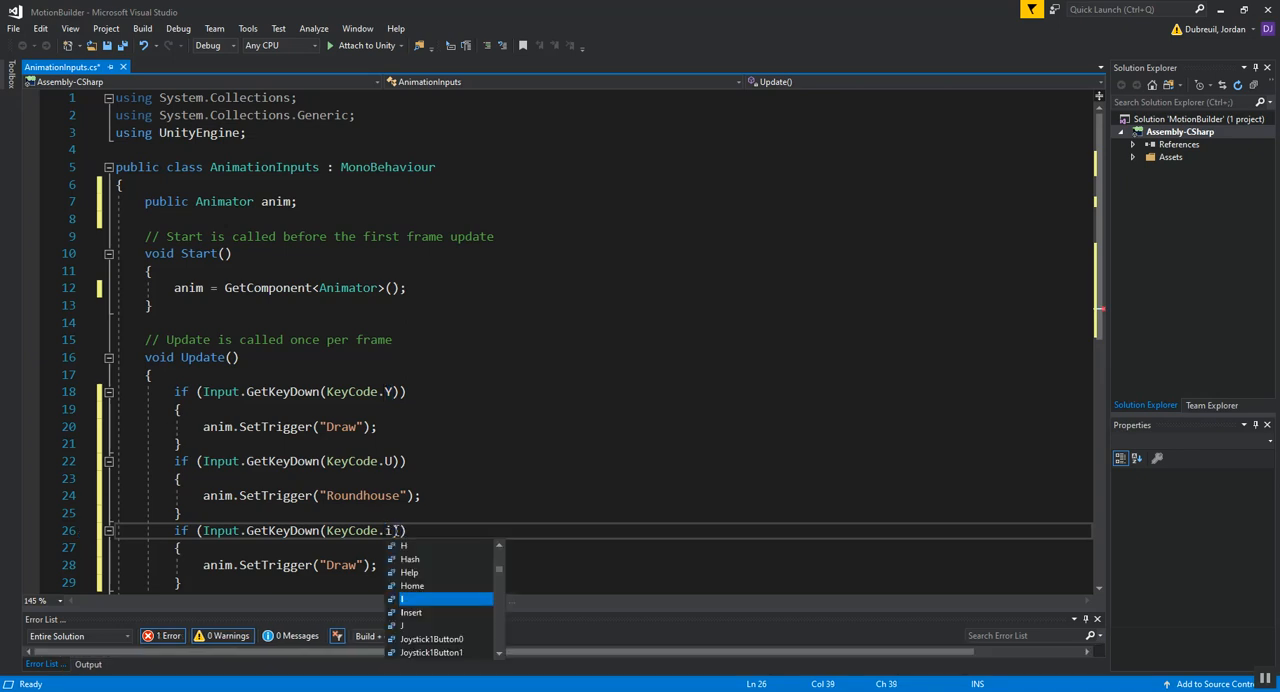
key("Tab")
Step: Look up the third trigger name in Unity and set the KeyCode.I block's trigger to "Jab"
scroll(362, 545, "down", 1)
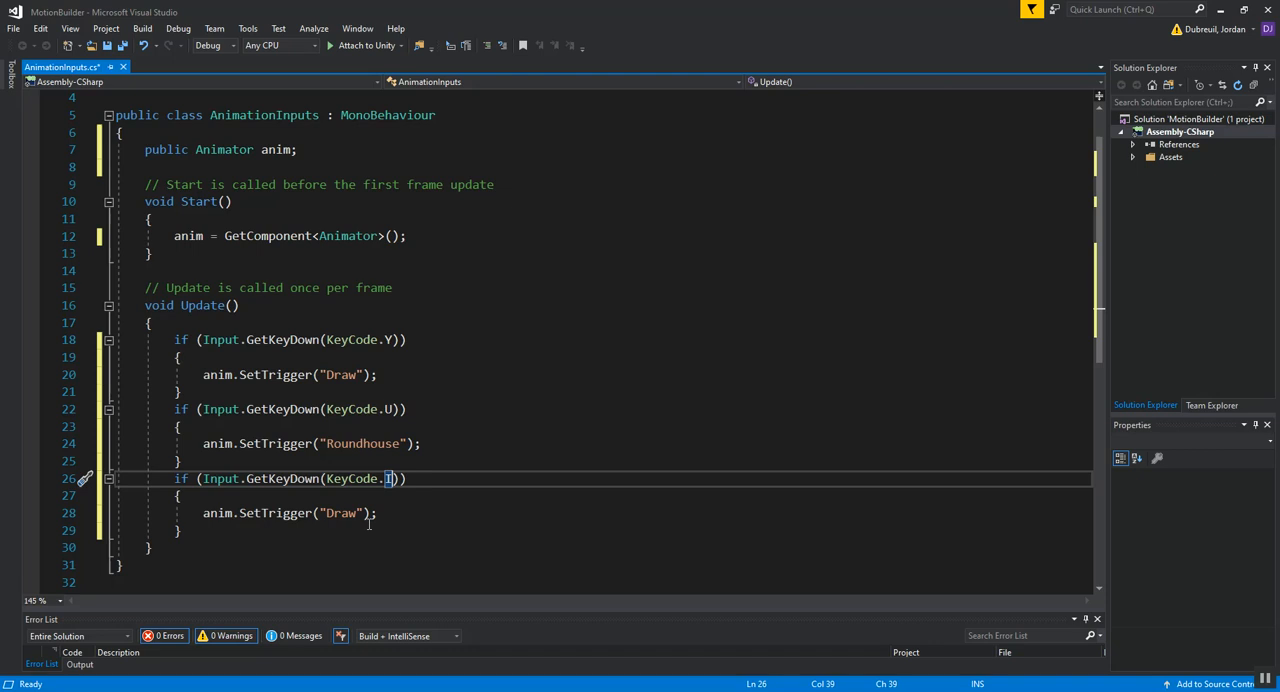
double_click(343, 513)
type("J")
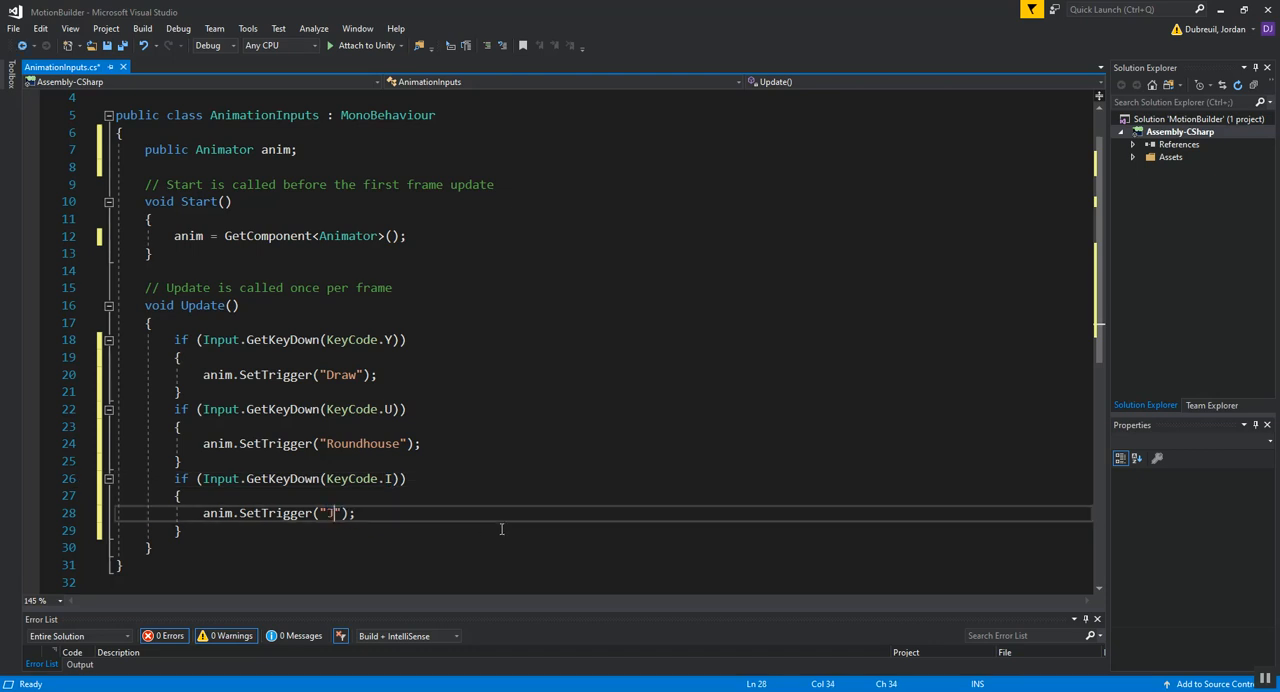
type("ab")
Step: Paste two more copies of the copied Draw if block below the Jab block in Update
key("Down")
key("Down")
key("Up")
key("shift+Up")
key("shift+Up")
key("shift+Up")
key("shift+Home")
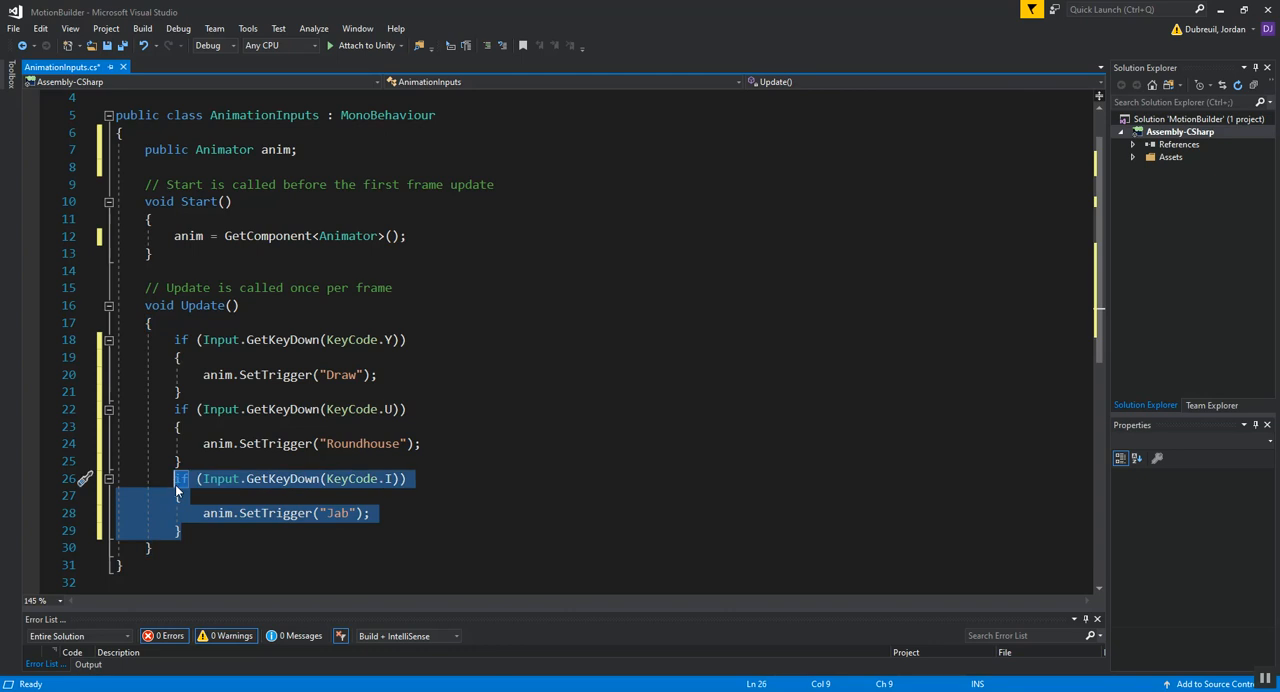
left_click(205, 534)
key("Return")
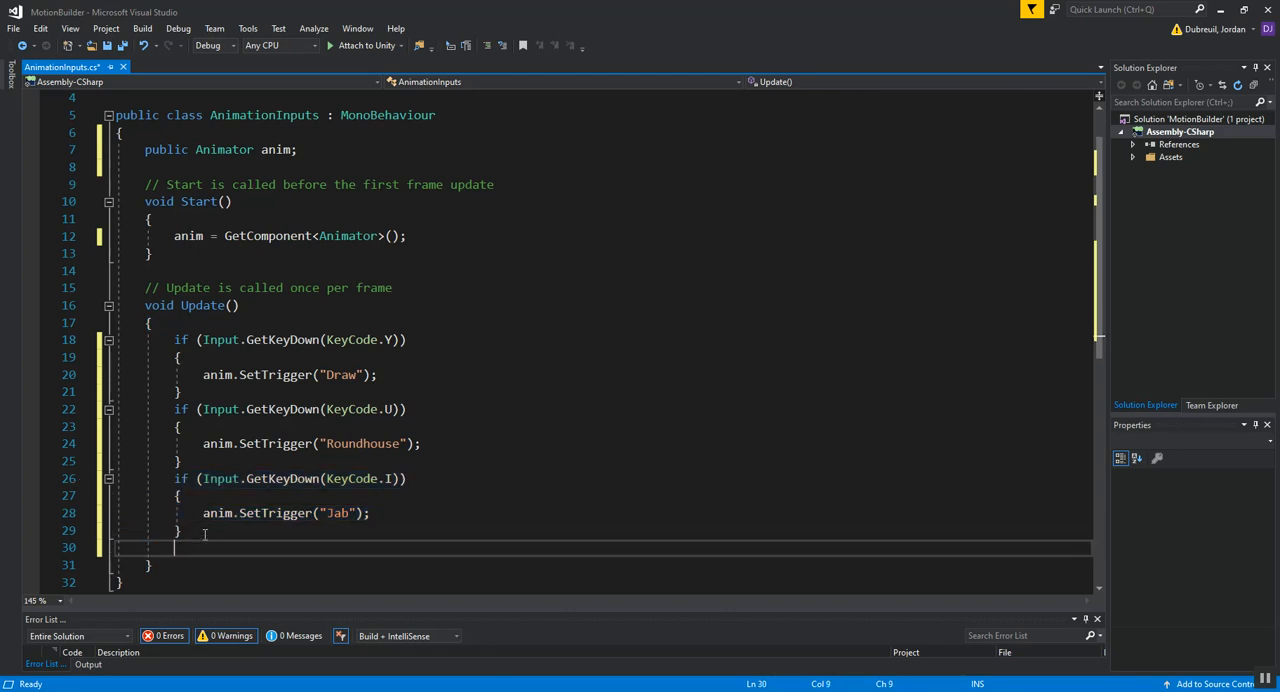
type("if (Input.GetKeyDown(KeyCode.Y))         {             anim.SetTrigger(\"Draw\");         }")
key("Return")
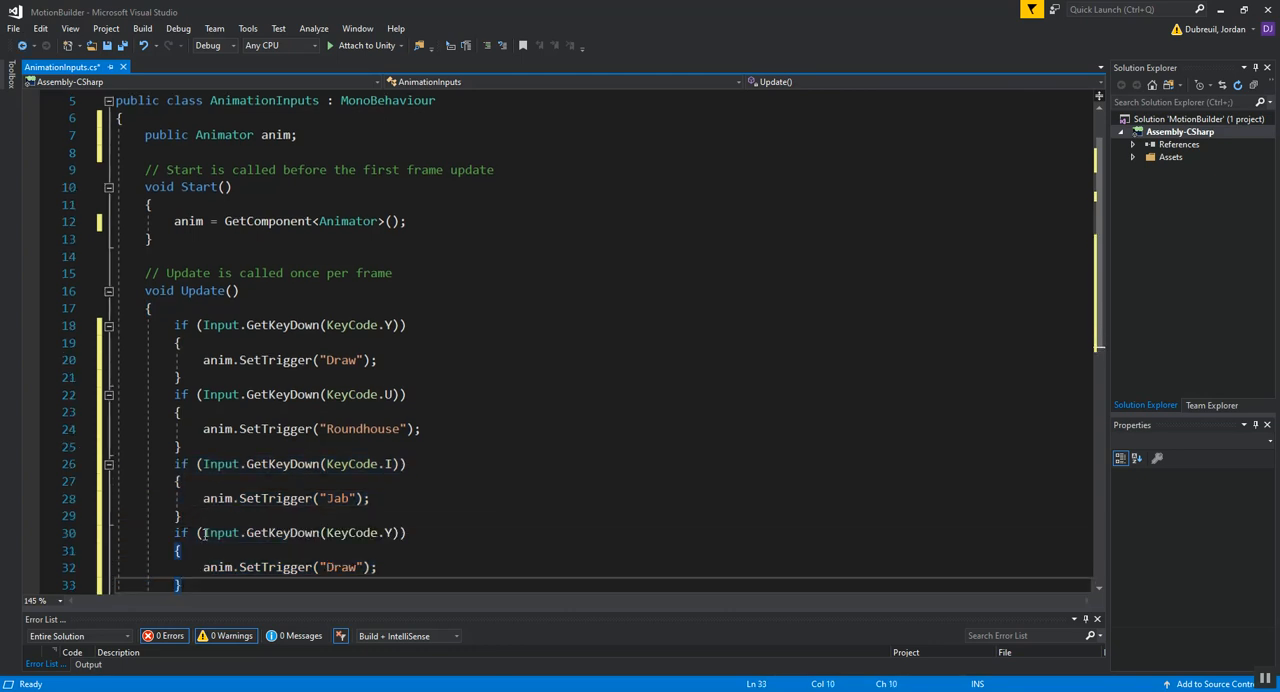
type("if (Input.GetKeyDown(KeyCode.Y))         {             anim.SetTrigger(\"Draw\");         }")
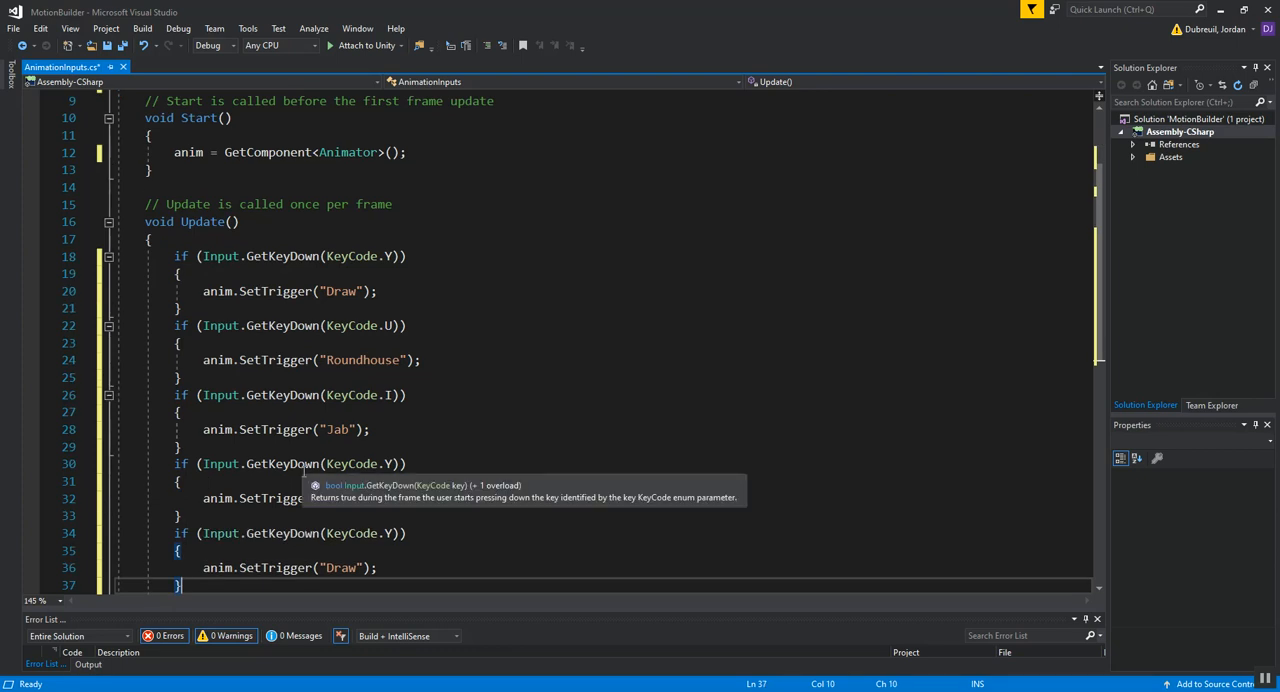
Step: Replace the trigger name in the fourth if block with "Crosshook"
left_click(349, 498)
double_click(349, 498)
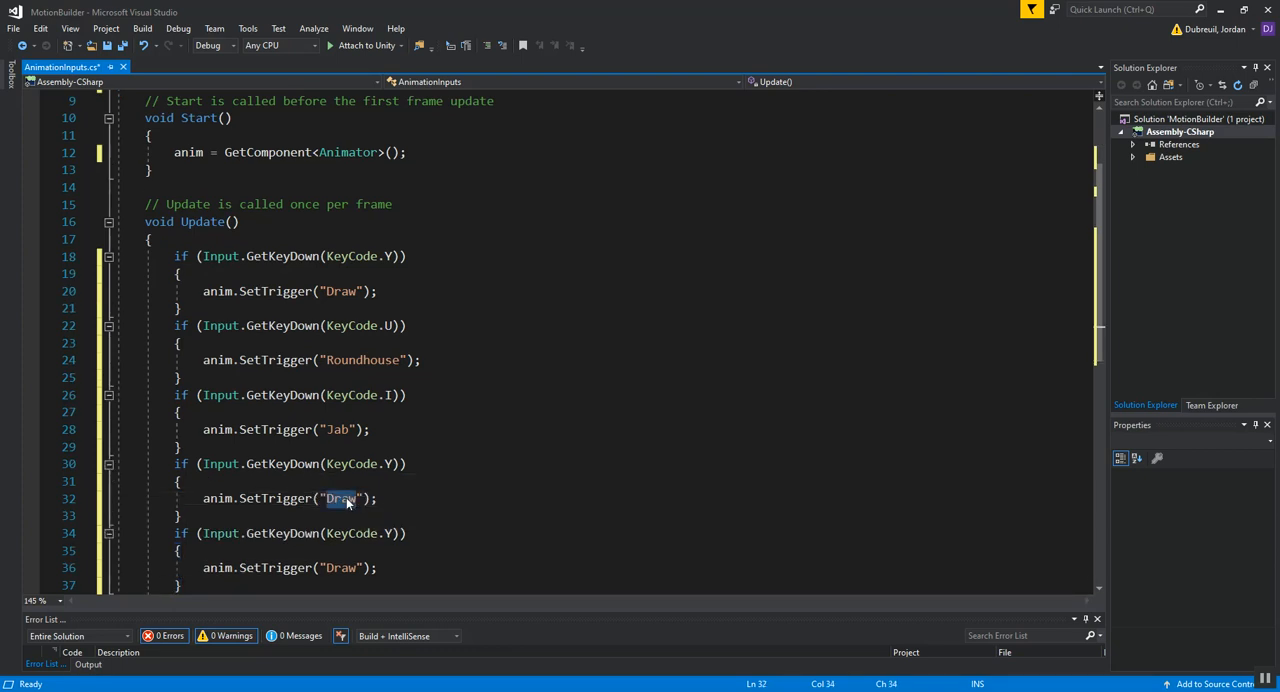
key("BackSpace")
type("Crosshook")
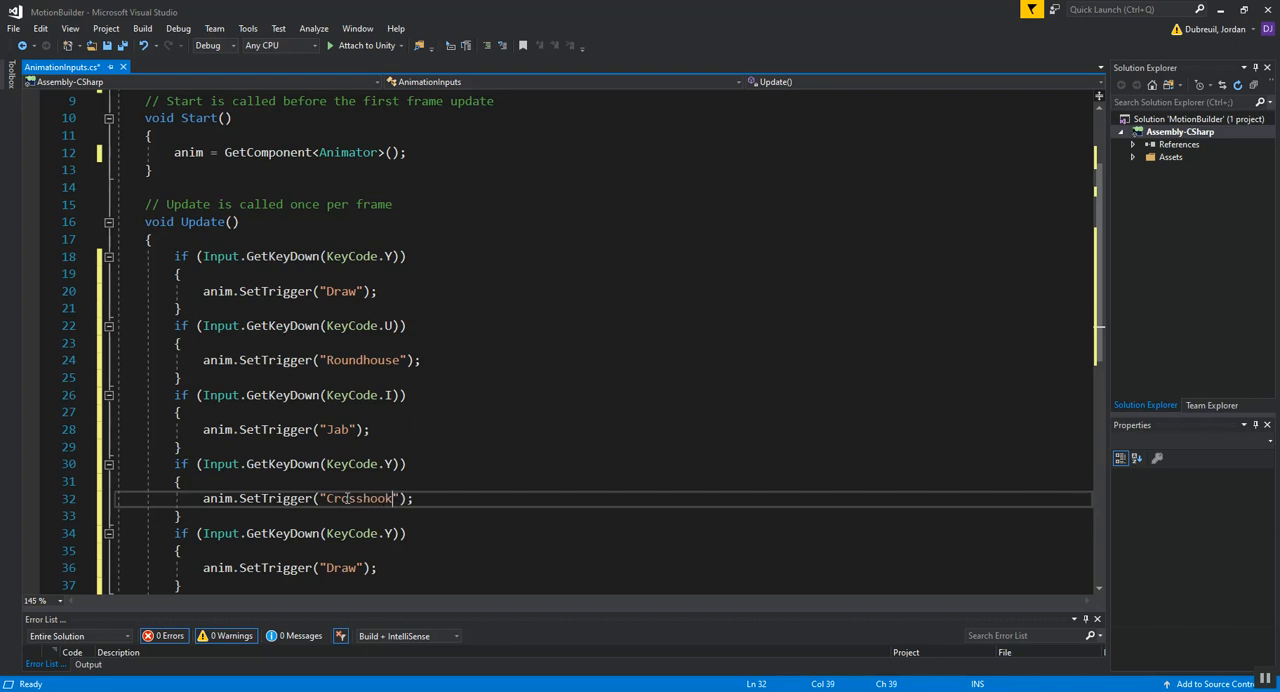
Step: Replace the trigger name in the fifth if block with "Uppercut"
left_click(357, 567)
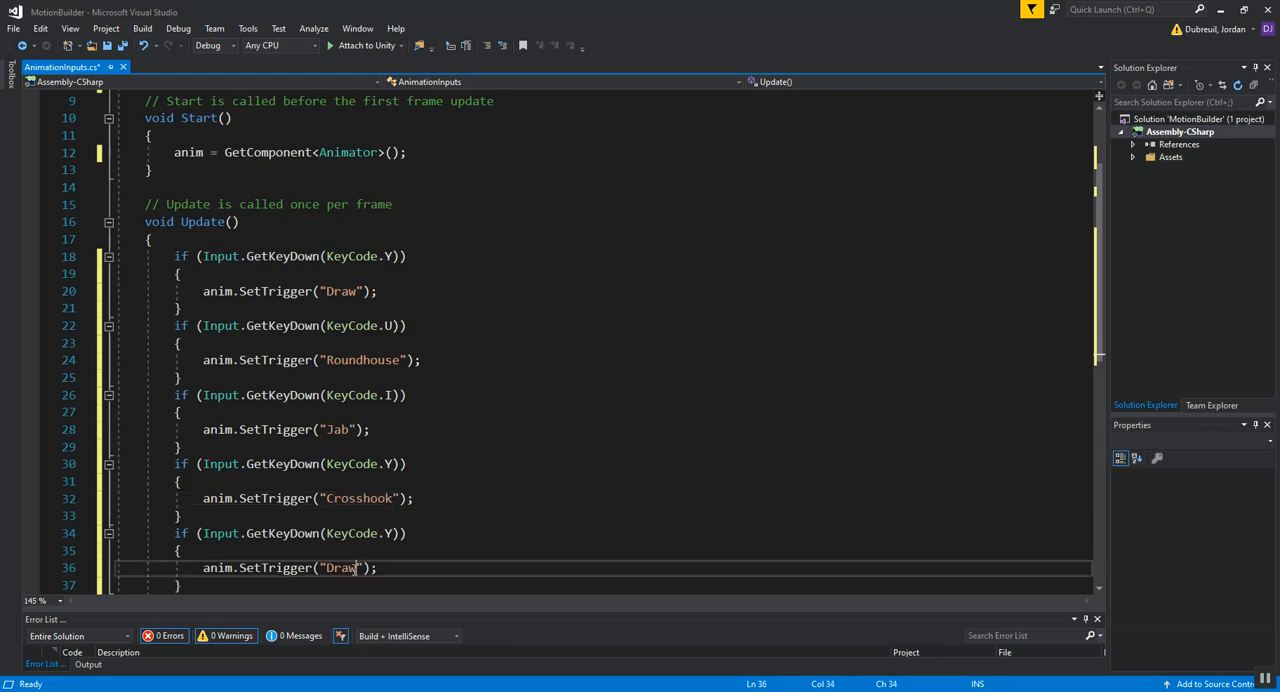
double_click(341, 567)
type("Uppercut")
Step: Set the key of the Crosshook block to KeyCode.O and the key of the Uppercut block to KeyCode.P
scroll(338, 567, "down", 1)
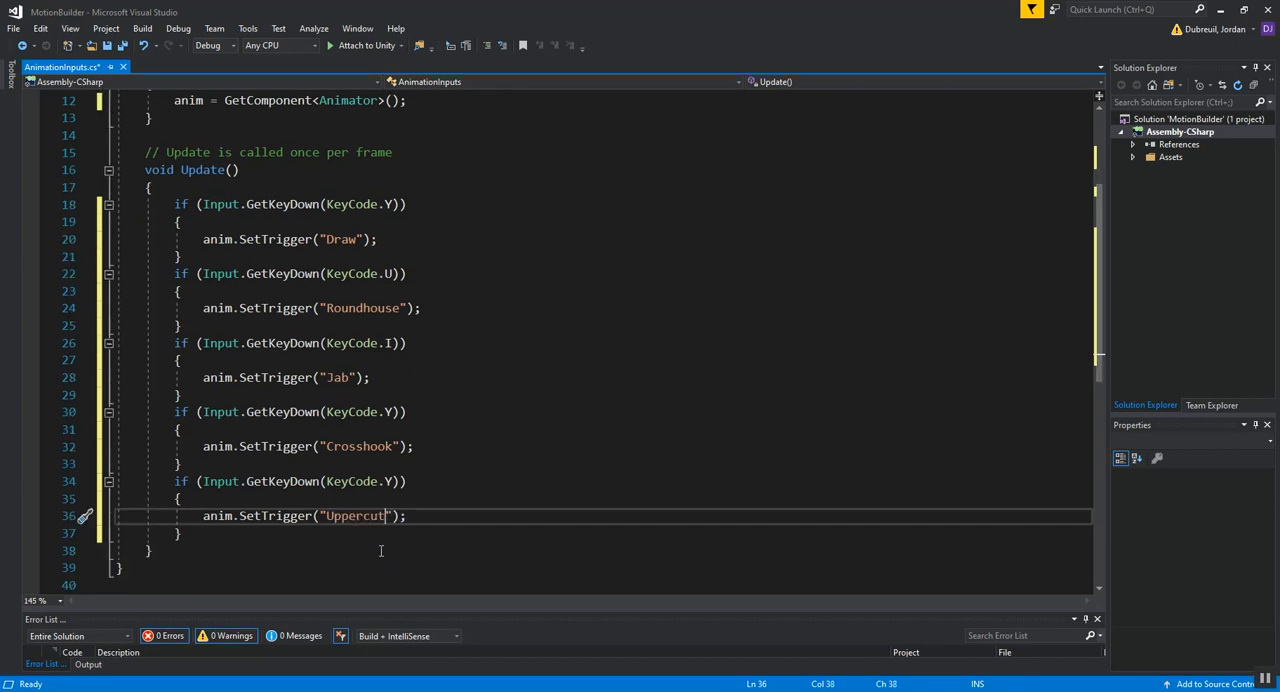
left_click(392, 412)
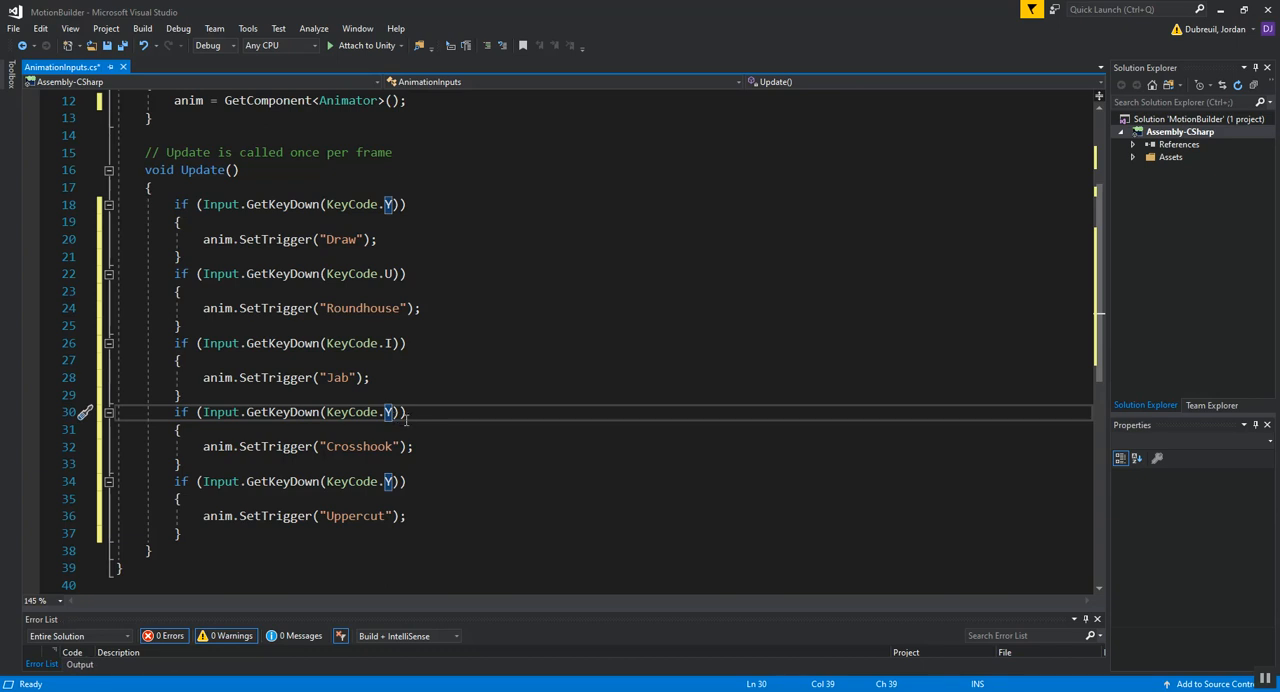
key("BackSpace")
type("O")
key("Escape")
key("Down")
key("Down")
key("Down")
key("Down")
key("BackSpace")
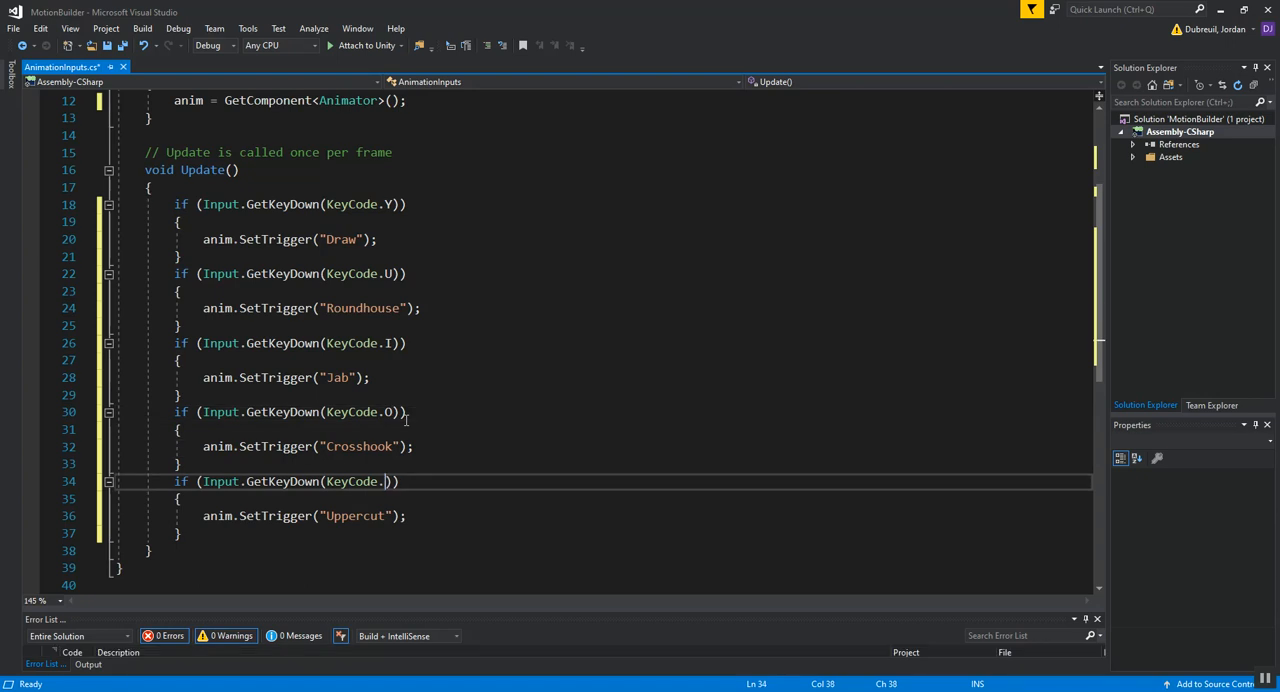
type("P")
left_click(600, 398)
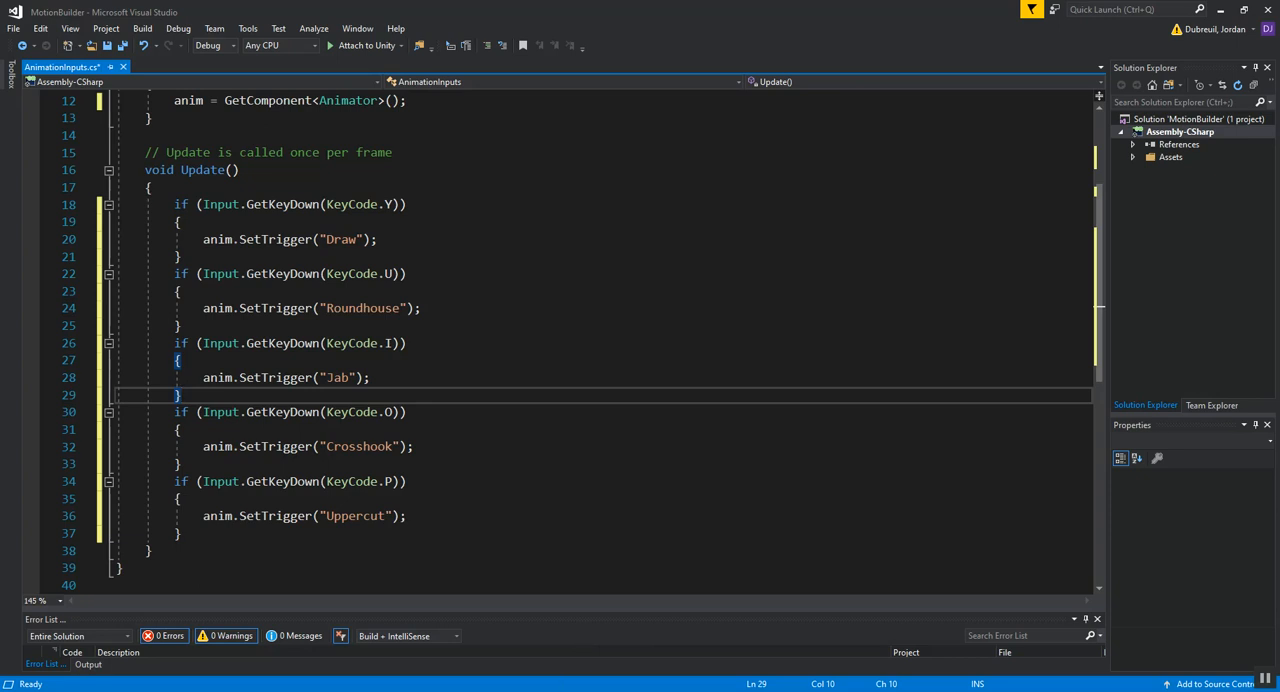
Step: Compare the script's trigger names with the Animator parameters in Unity, and save the AnimationInputs script
key("alt+Tab")
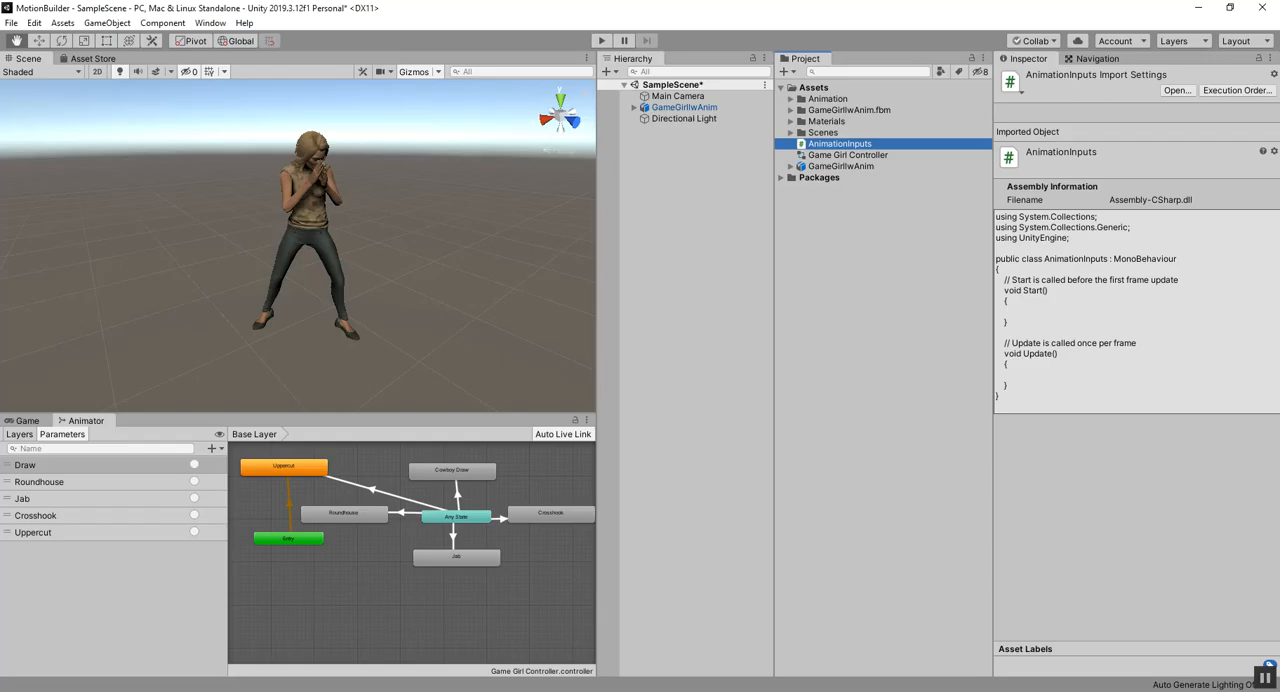
key("alt+Tab")
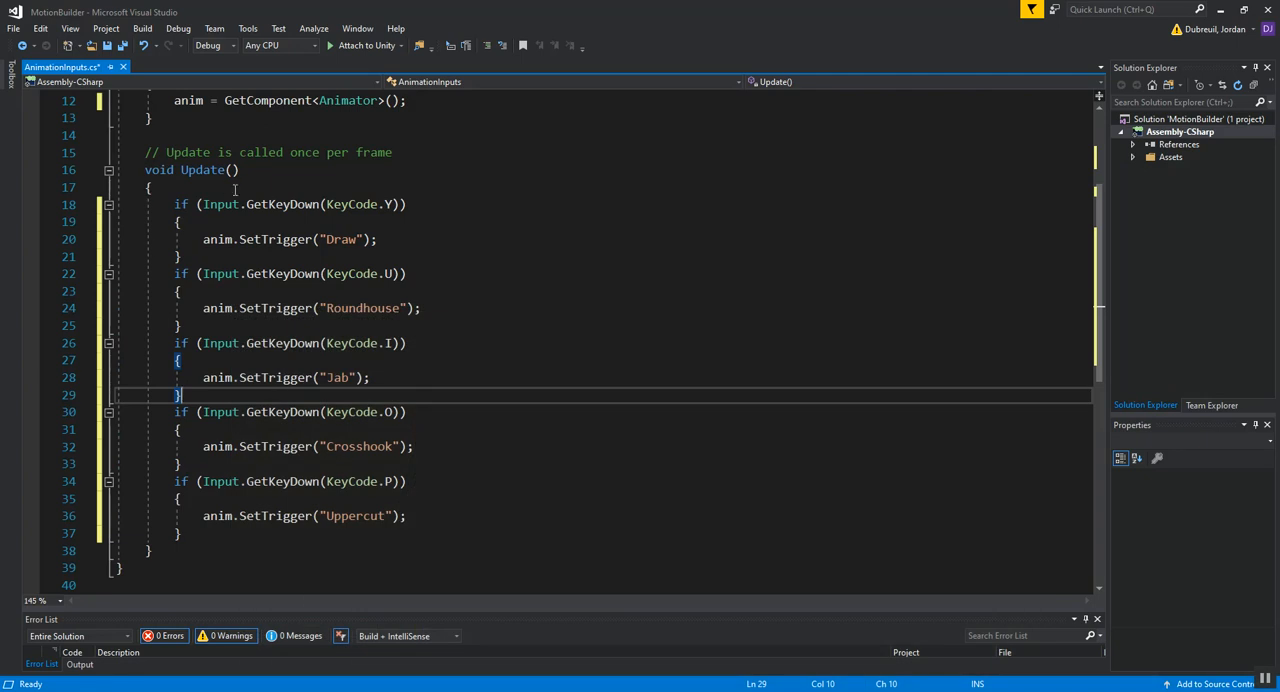
left_click(107, 45)
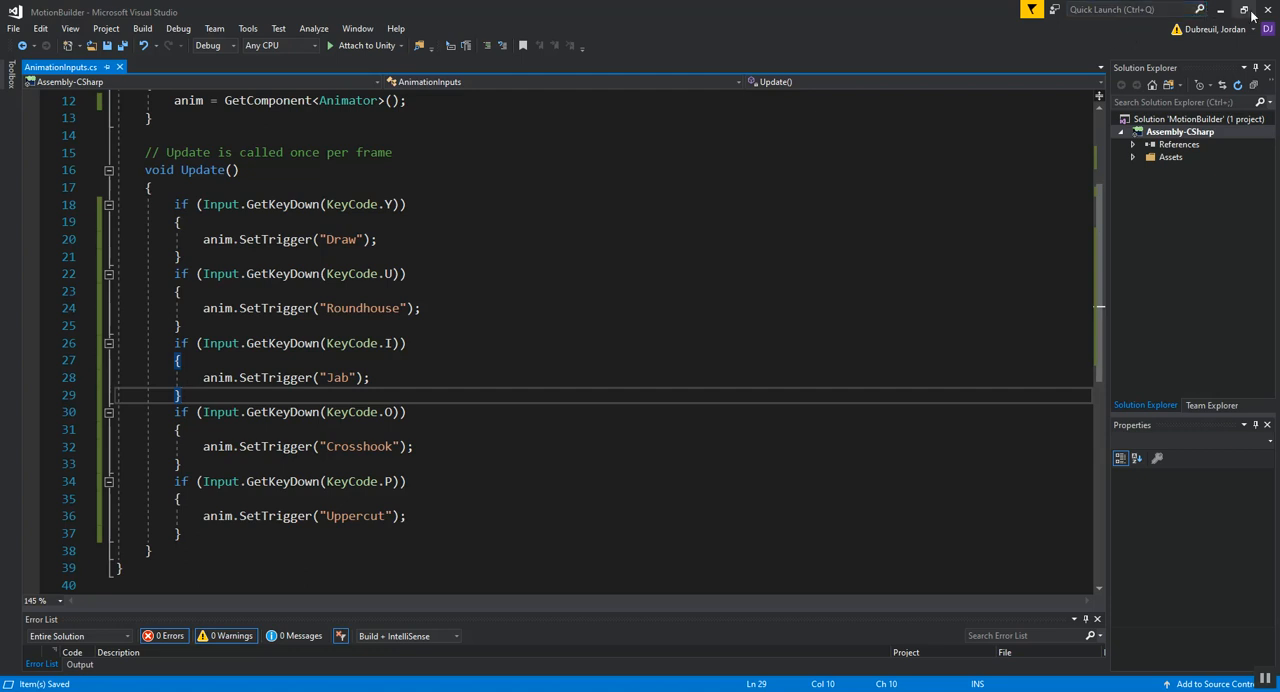
Step: Minimize the code editor and the three open folder windows, and switch to the MotionBuilder project in Unity
left_click(1220, 9)
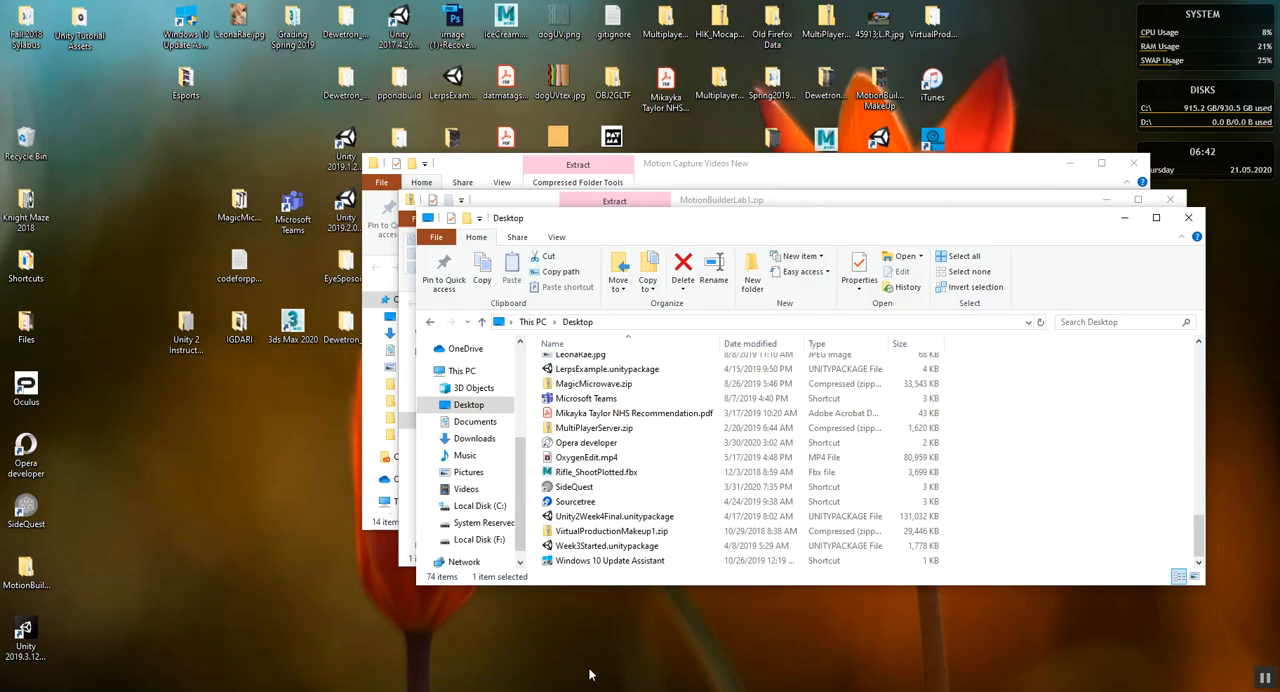
left_click(1122, 217)
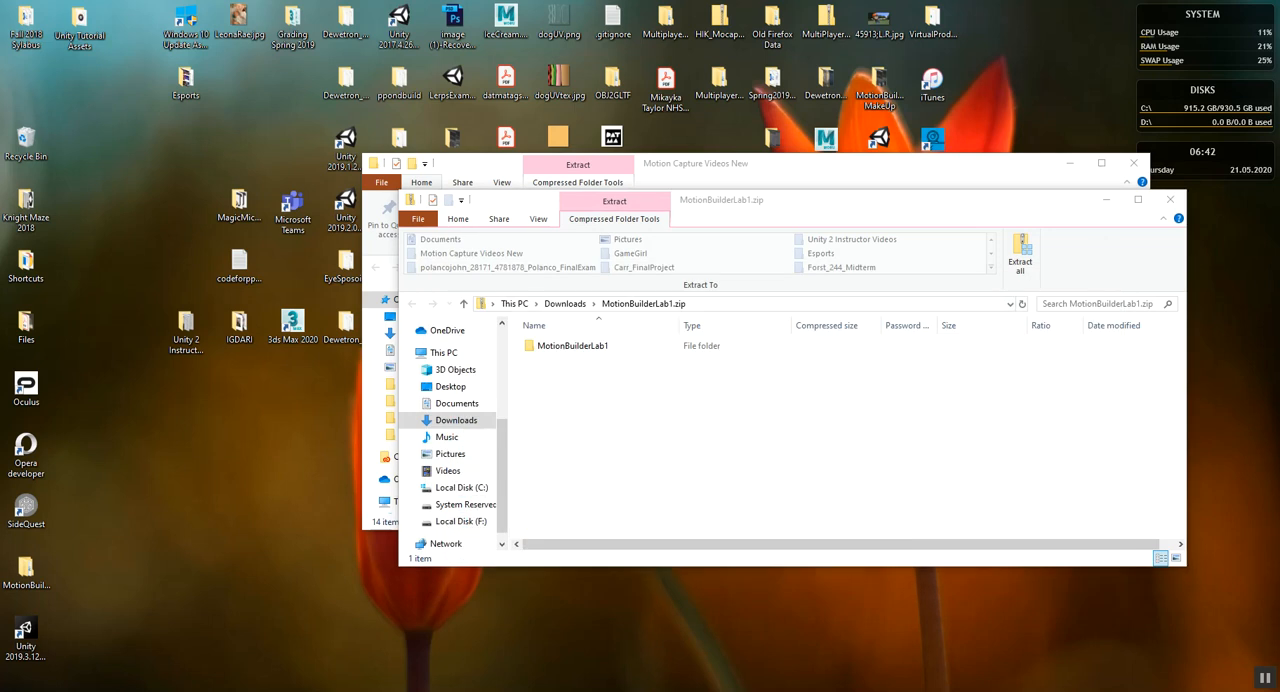
left_click(1101, 204)
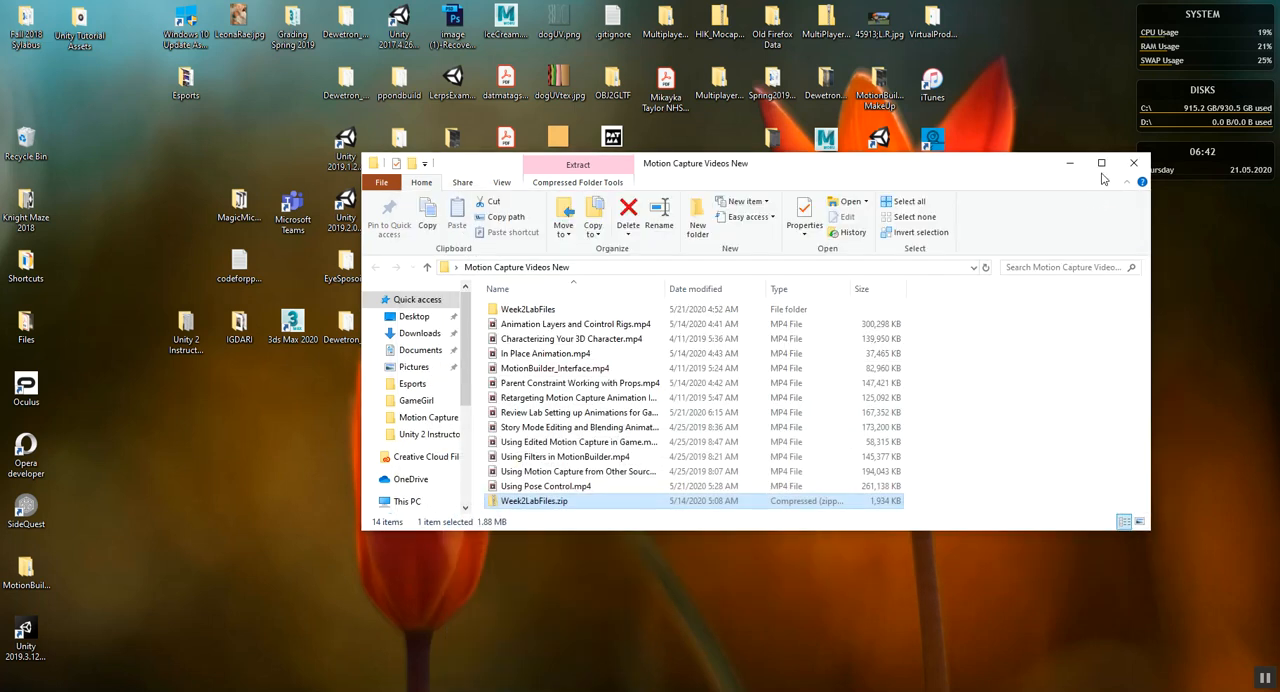
left_click(1069, 163)
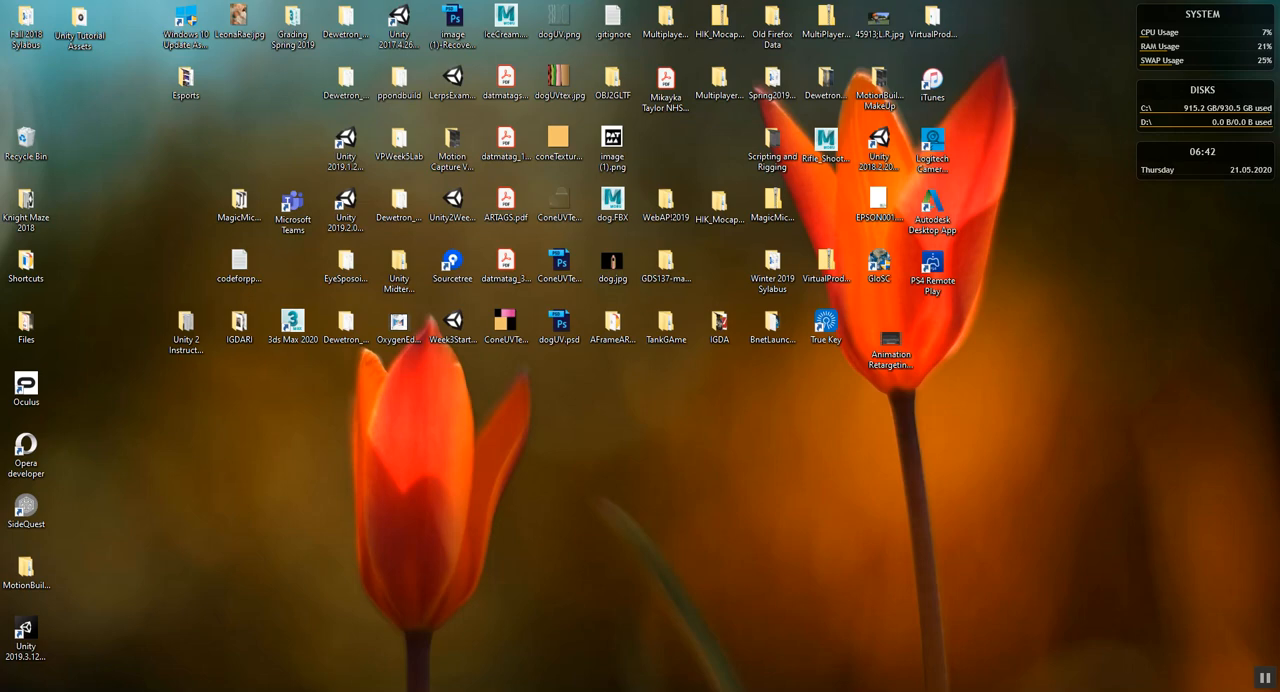
left_click(537, 691)
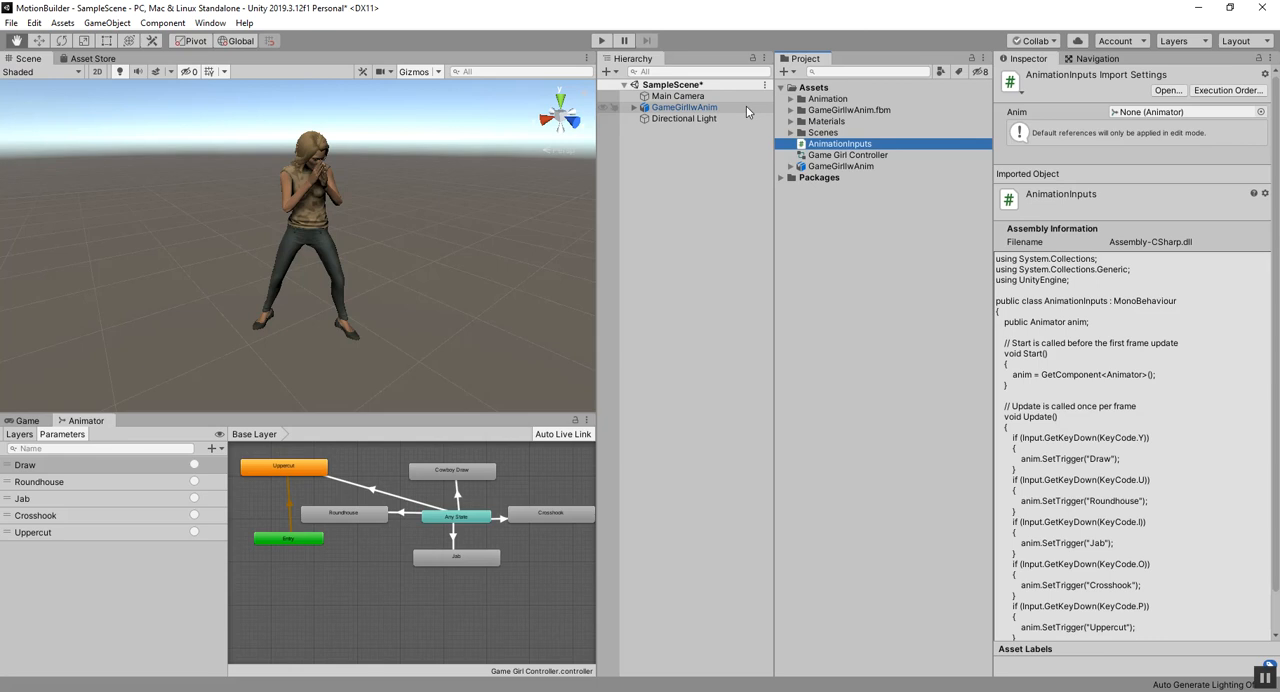
Step: Attach the AnimationInputs script to the GameGirlwAnim object and assign that object's Animator to the script's Anim reference
left_click_drag(828, 148, 678, 110)
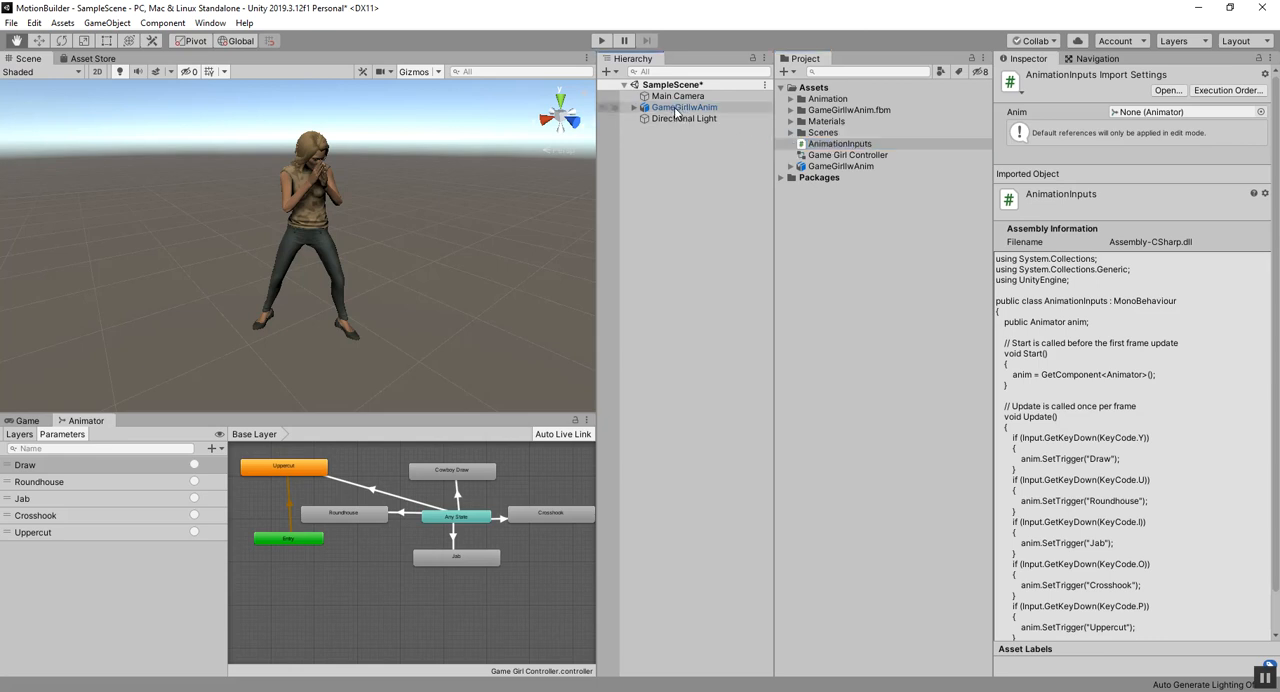
left_click(686, 108)
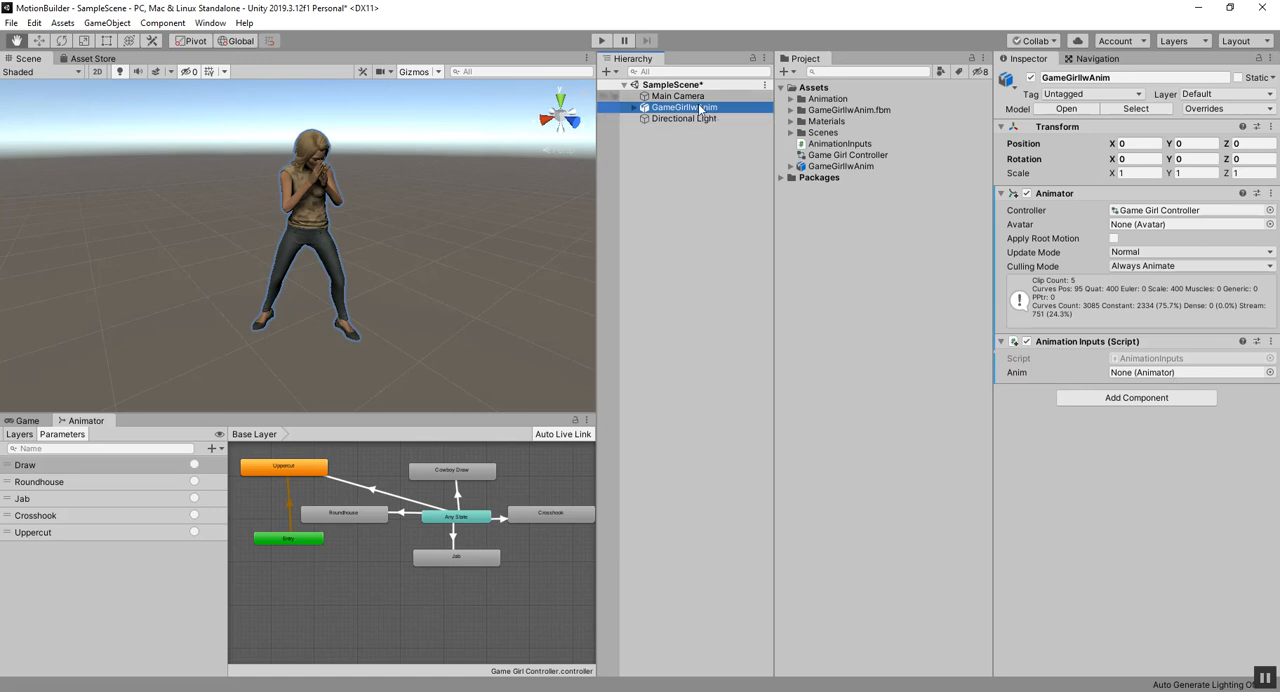
left_click_drag(690, 107, 1148, 378)
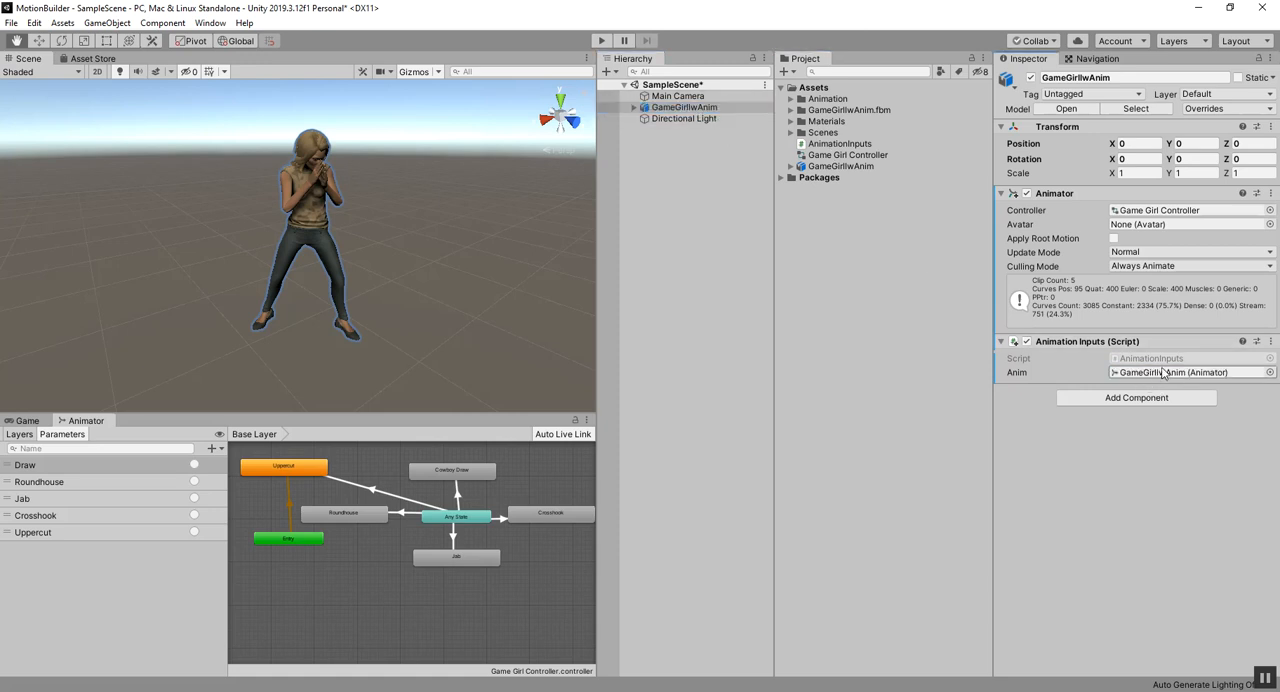
Step: Play-test the character's animations in the scene, stop playback, and review the key and trigger pairs in the AnimationInputs script
left_click(601, 41)
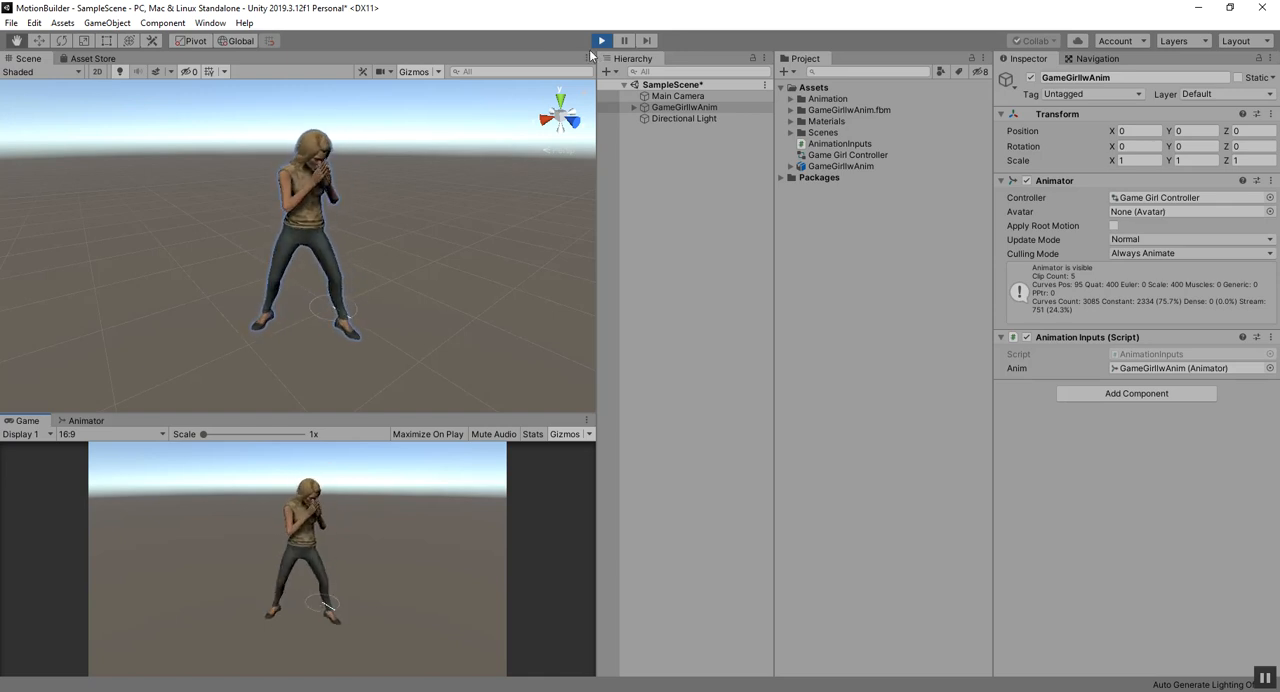
left_click(601, 40)
key("alt+Tab")
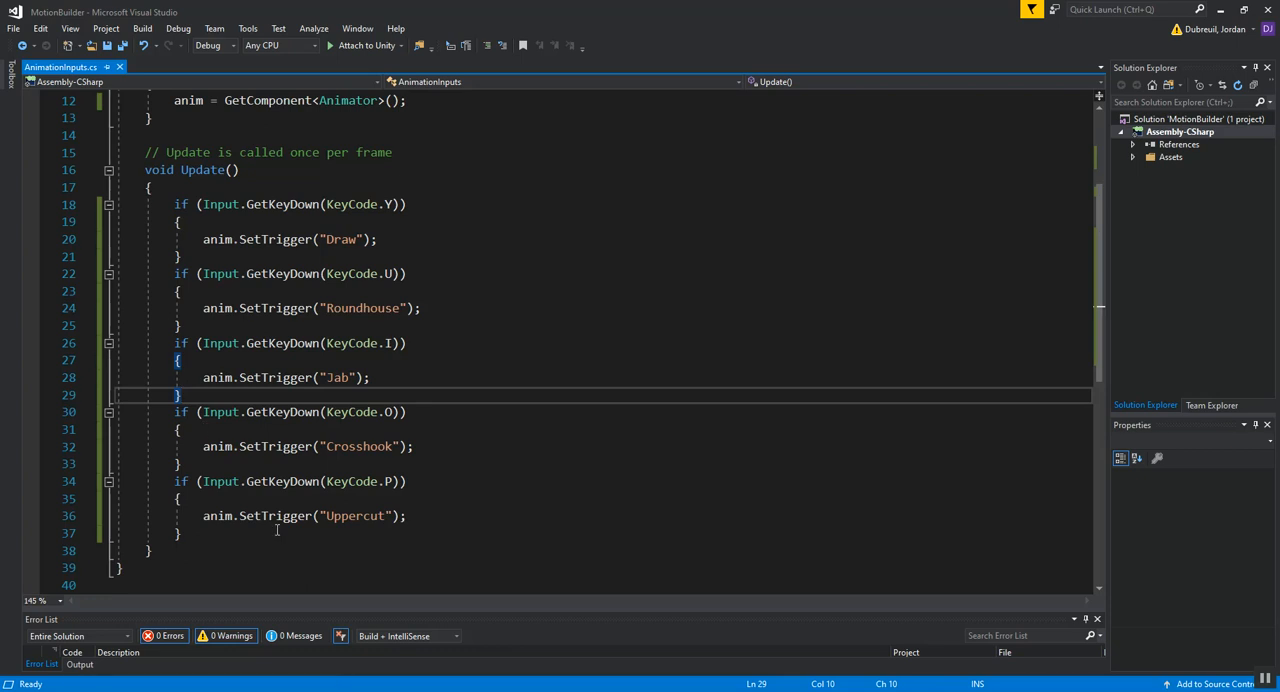
key("alt+Tab")
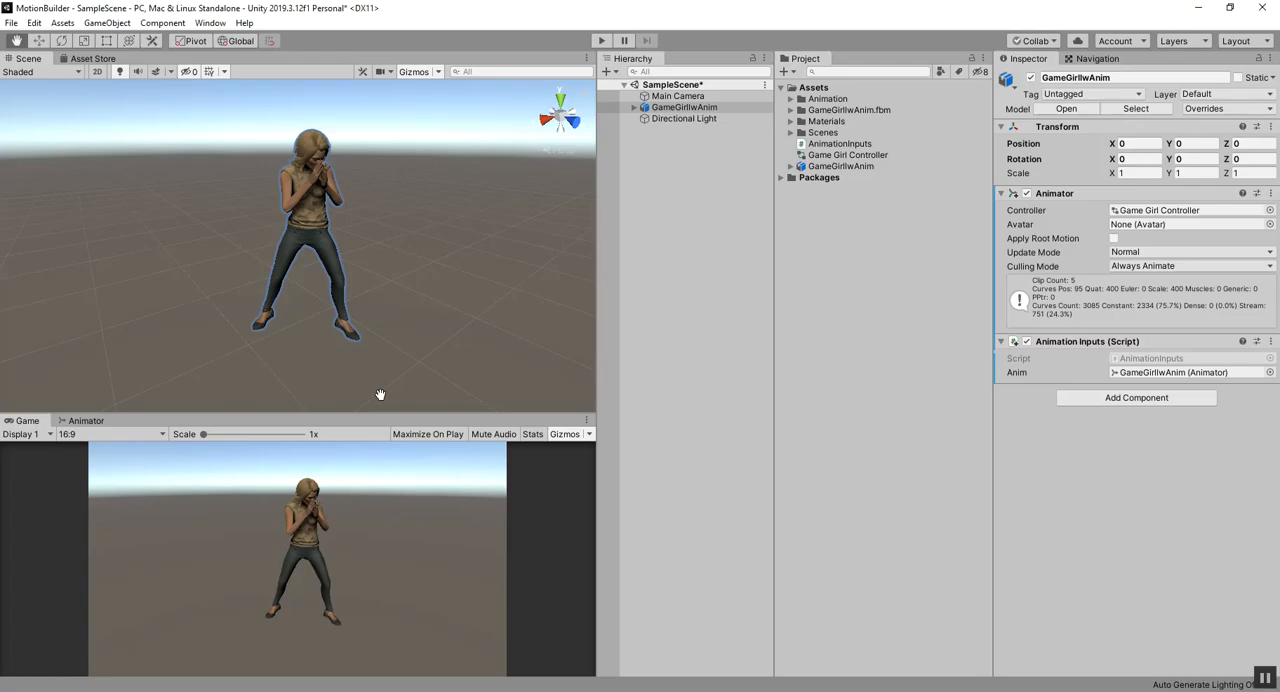